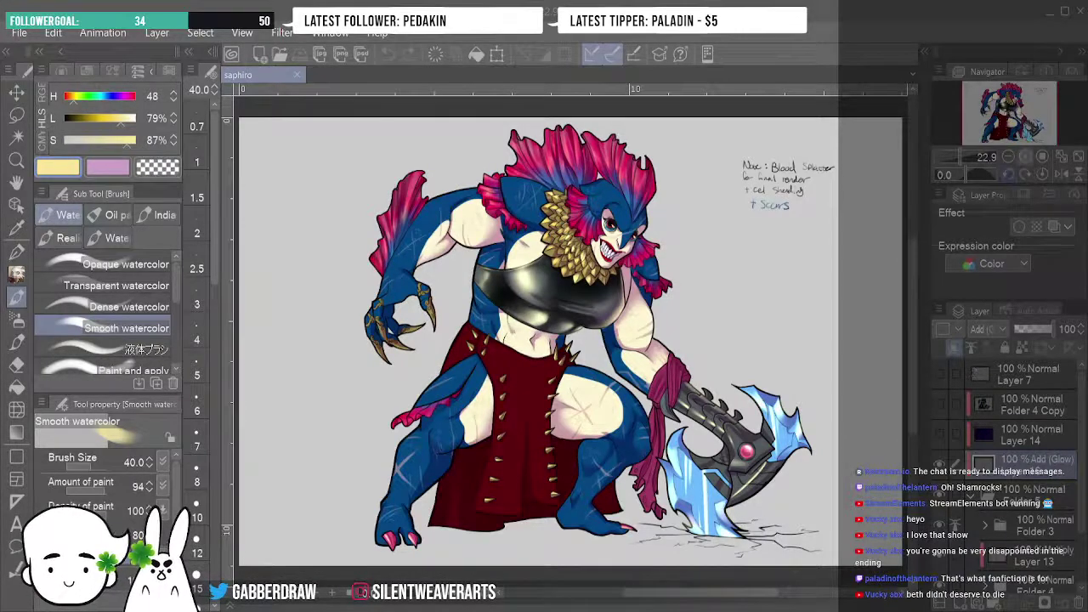
Choose the 液体ブラシ watercolor brush for highlighting the gold claws on the raised hand.
key(ctrl+plus)
key(ctrl+plus)
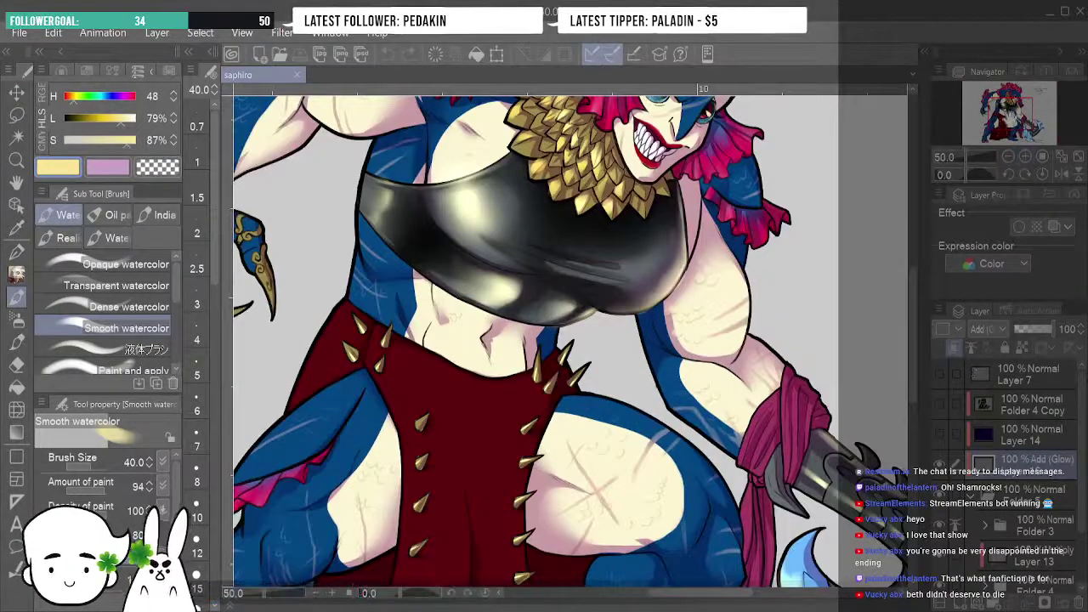
scroll(536, 340, up, 10)
drag(289, 292, 608, 37)
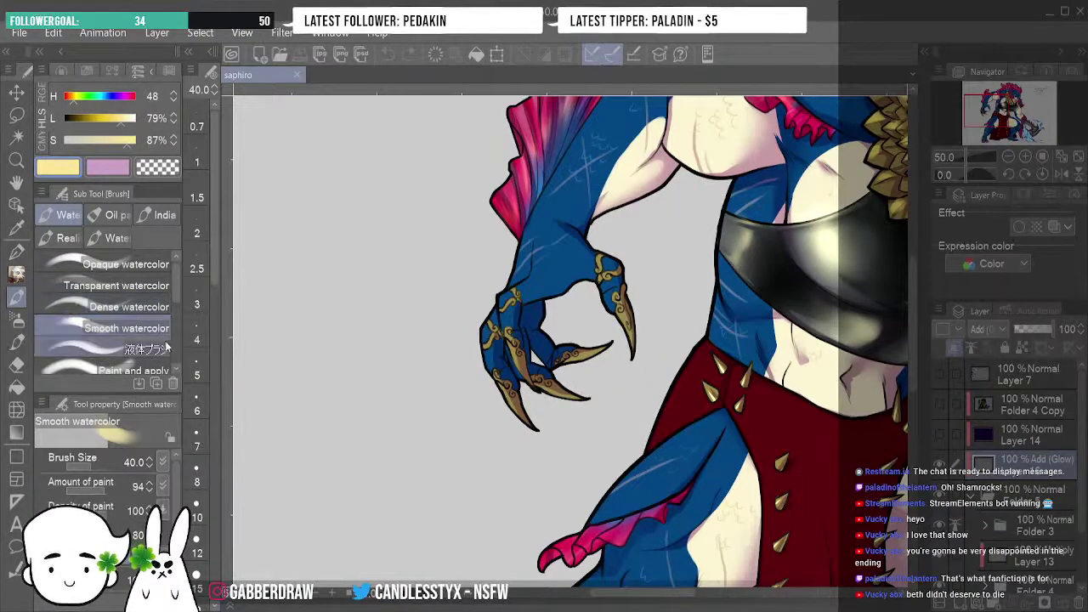
click(110, 349)
Try pale yellow highlight strokes on the front finger's claw with the 液体ブラシ brush at size 25, and undo them.
drag(510, 338, 522, 374)
click(388, 53)
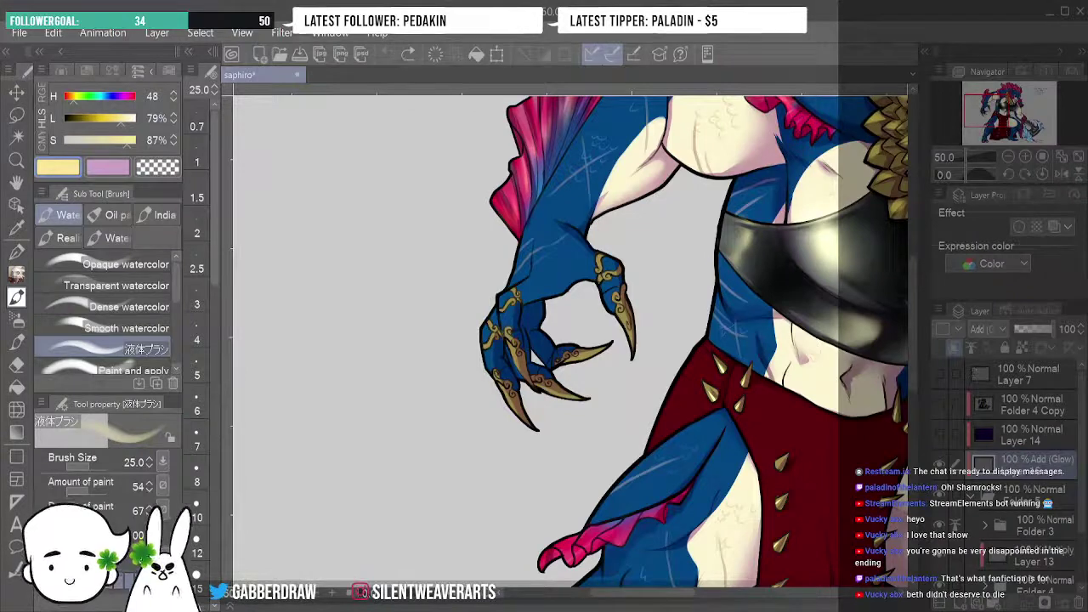
click(1025, 157)
click(1025, 156)
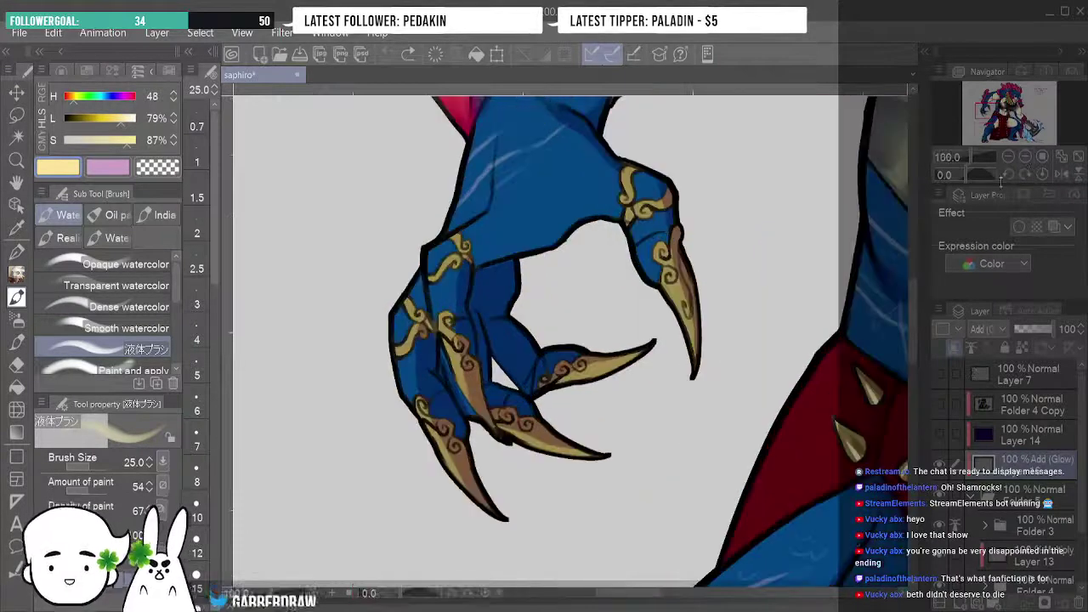
drag(442, 328, 477, 408)
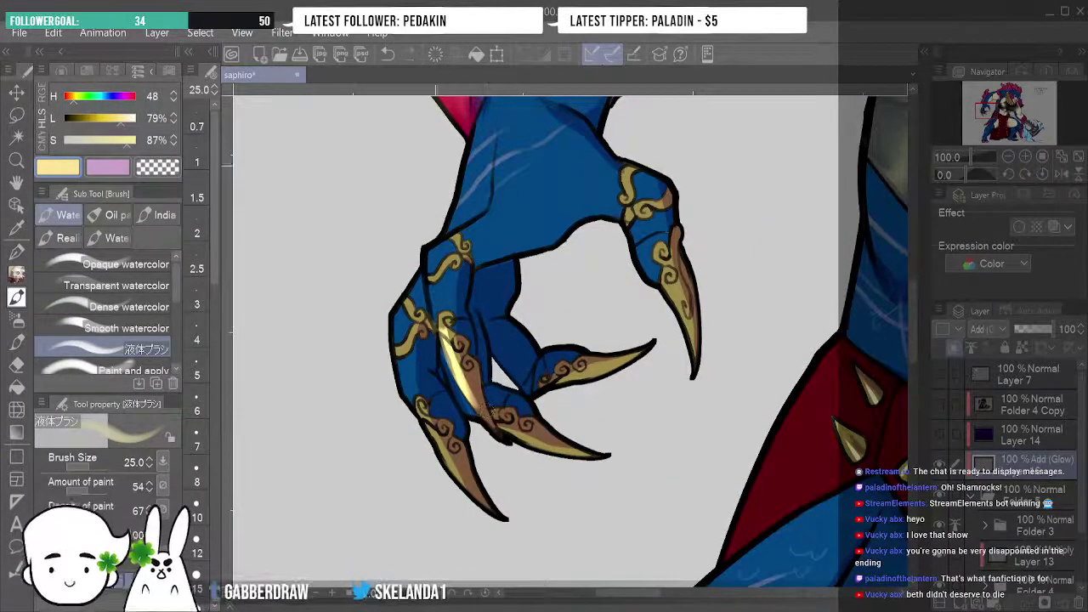
click(388, 54)
Paint pale yellow glow highlights on the front finger's claw and the lowest claw with the brush at size 12.
click(199, 540)
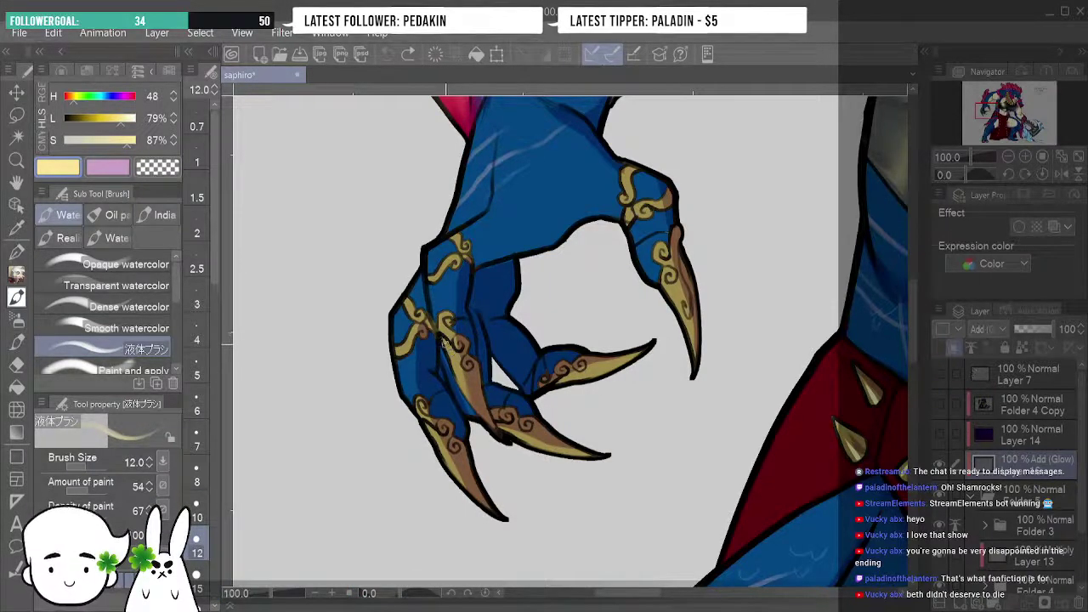
drag(443, 340, 495, 415)
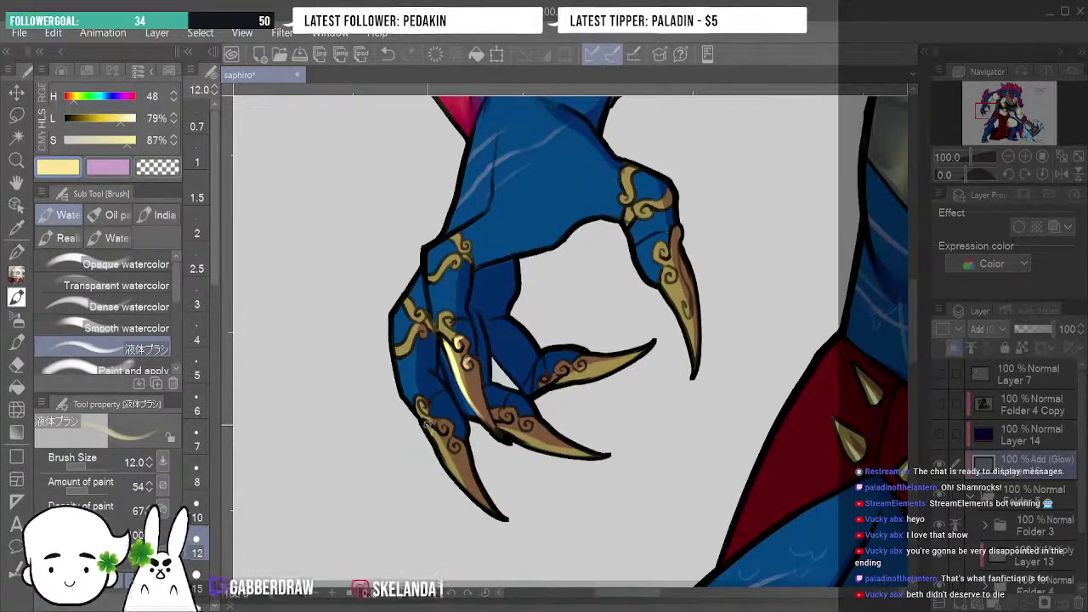
drag(428, 423, 507, 518)
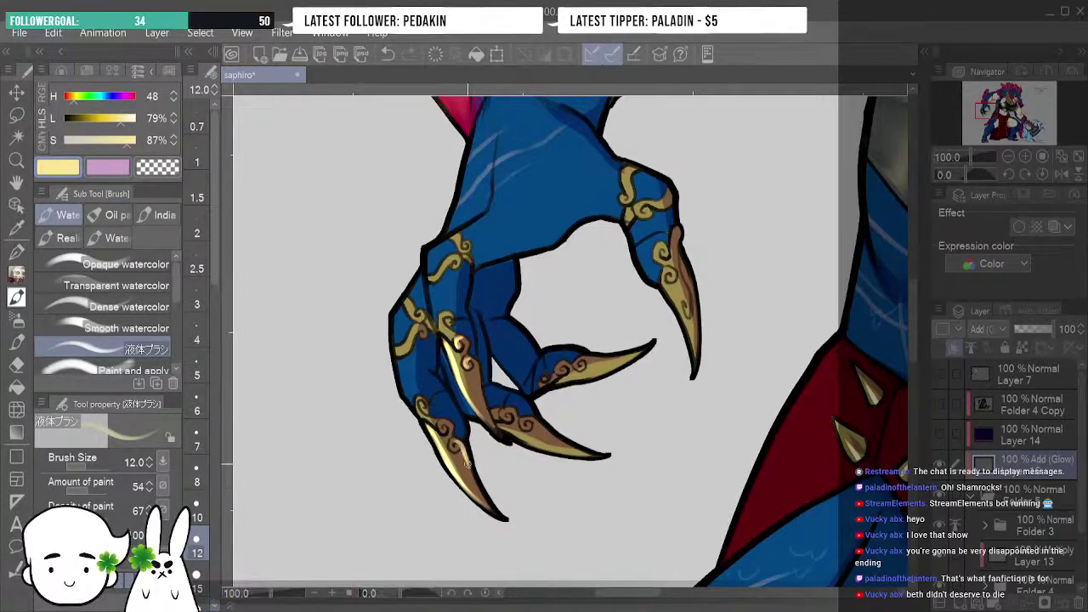
click(387, 55)
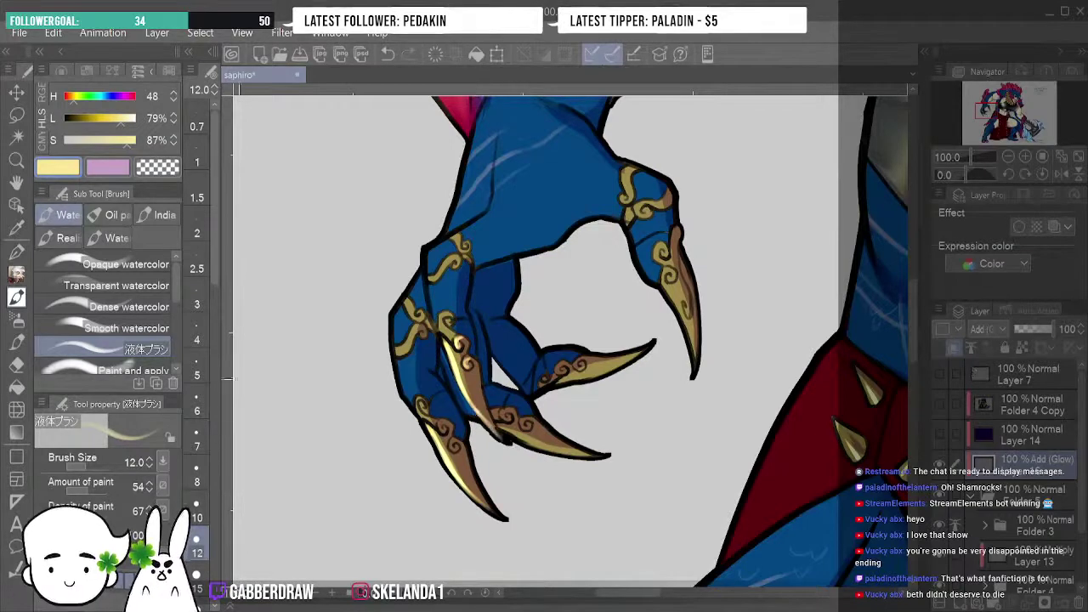
Highlight the inner finger's claw, which points toward the thumb, using the Smooth watercolor brush at size 12.
click(128, 328)
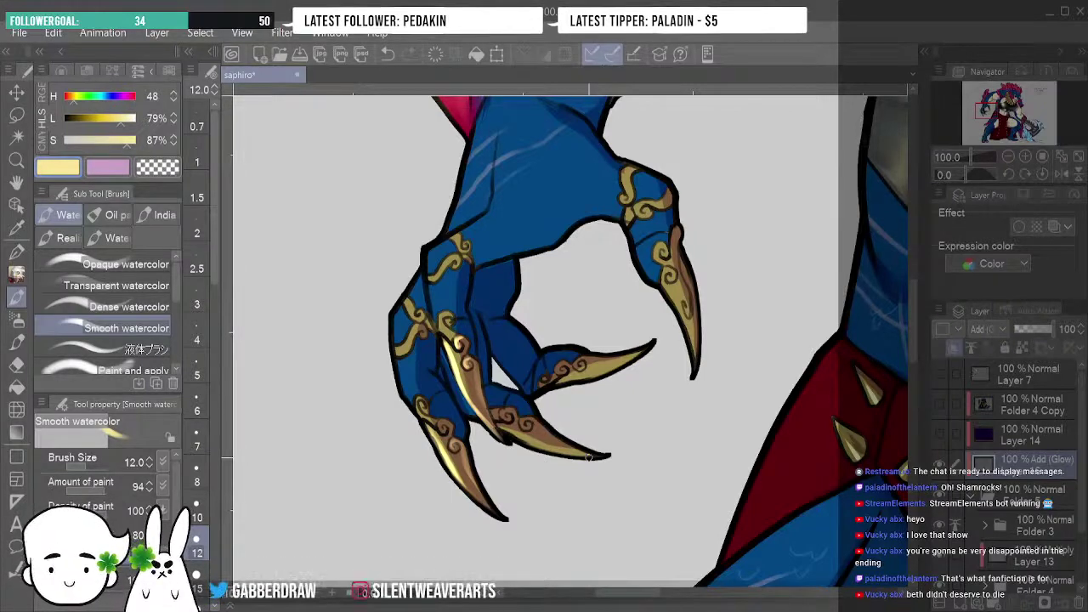
click(1028, 173)
click(1027, 173)
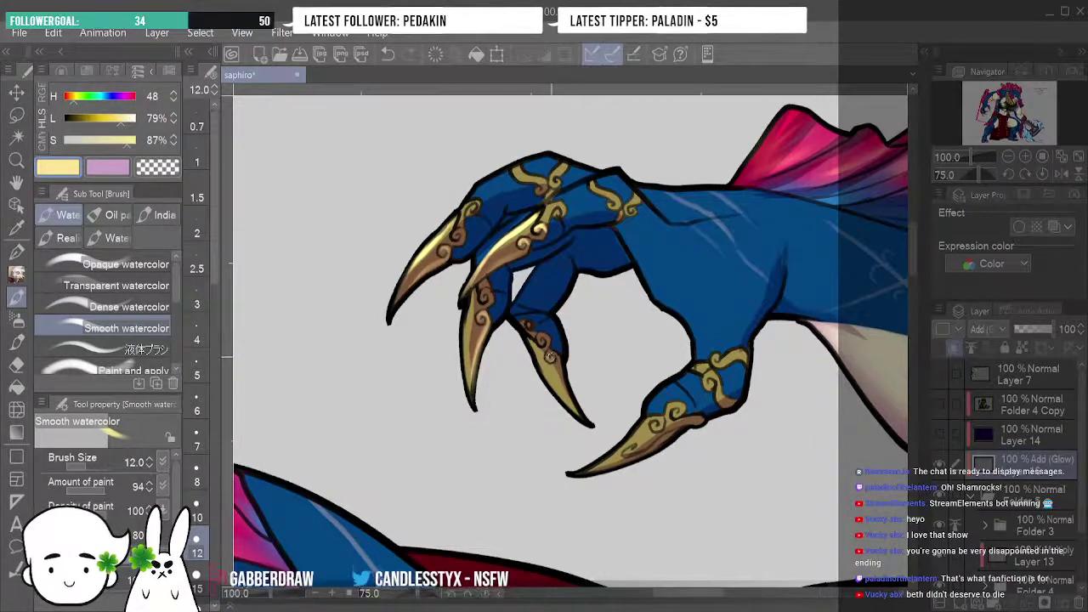
drag(563, 374, 592, 424)
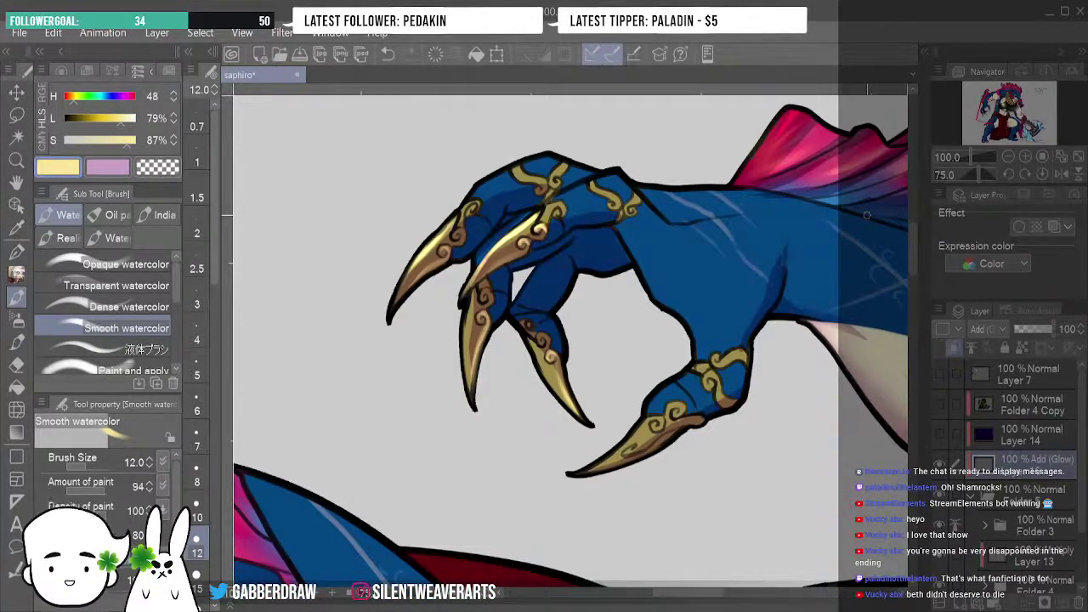
click(1042, 174)
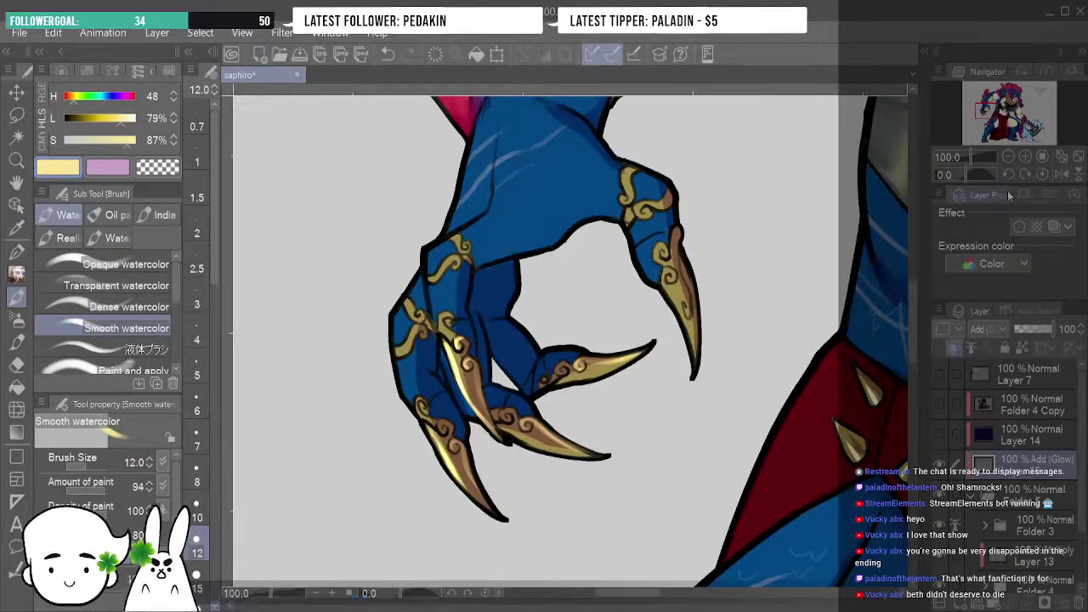
Brighten the edge of the claw between the front and inner ones with the Grease Pencil at size 30.
click(16, 251)
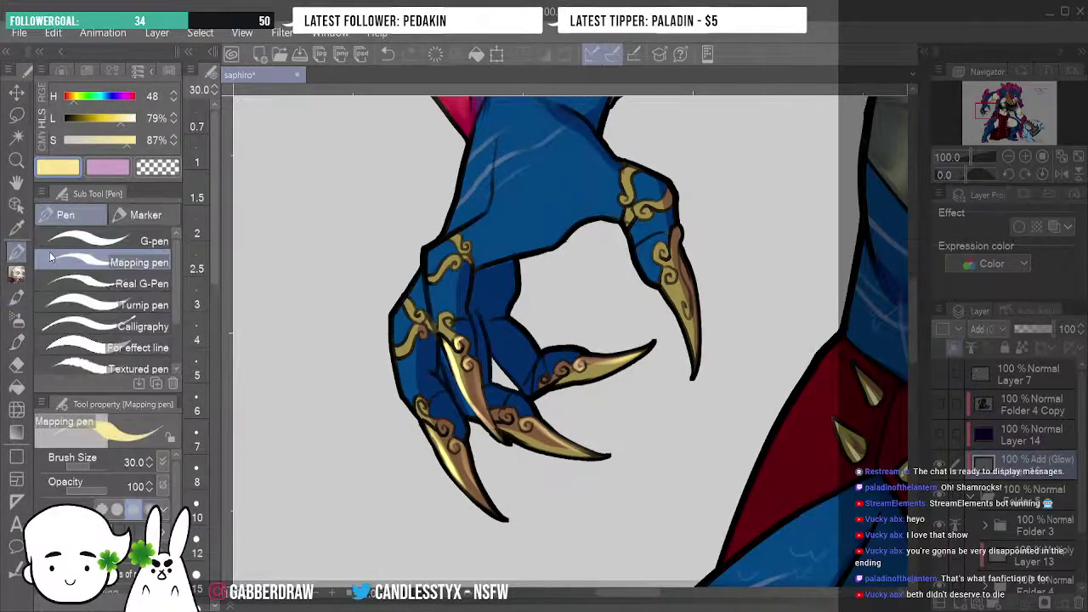
click(1024, 174)
click(1025, 174)
click(1025, 174)
click(1025, 174)
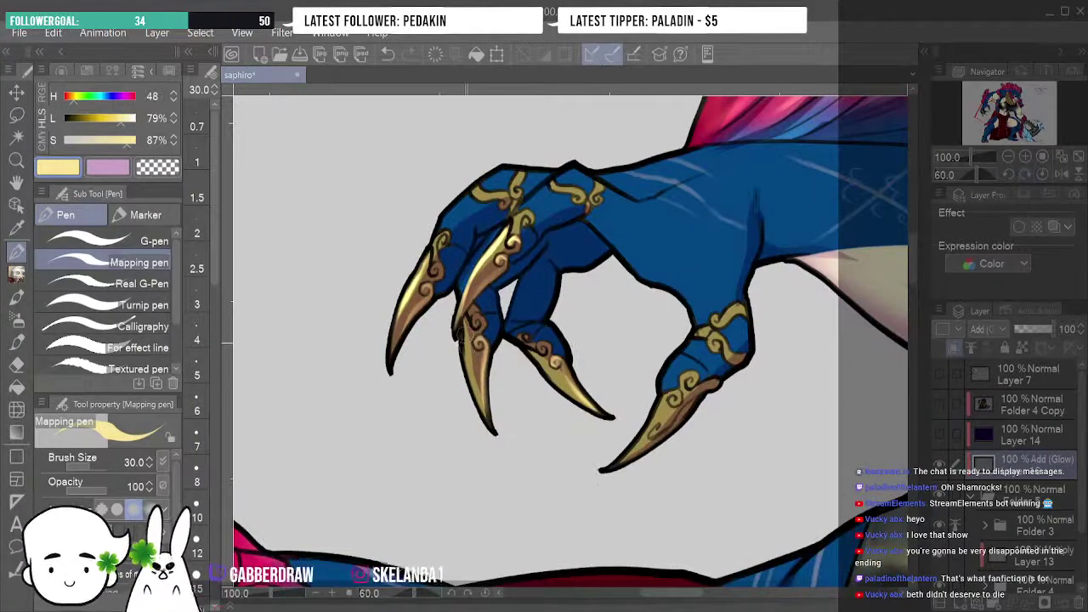
key(p)
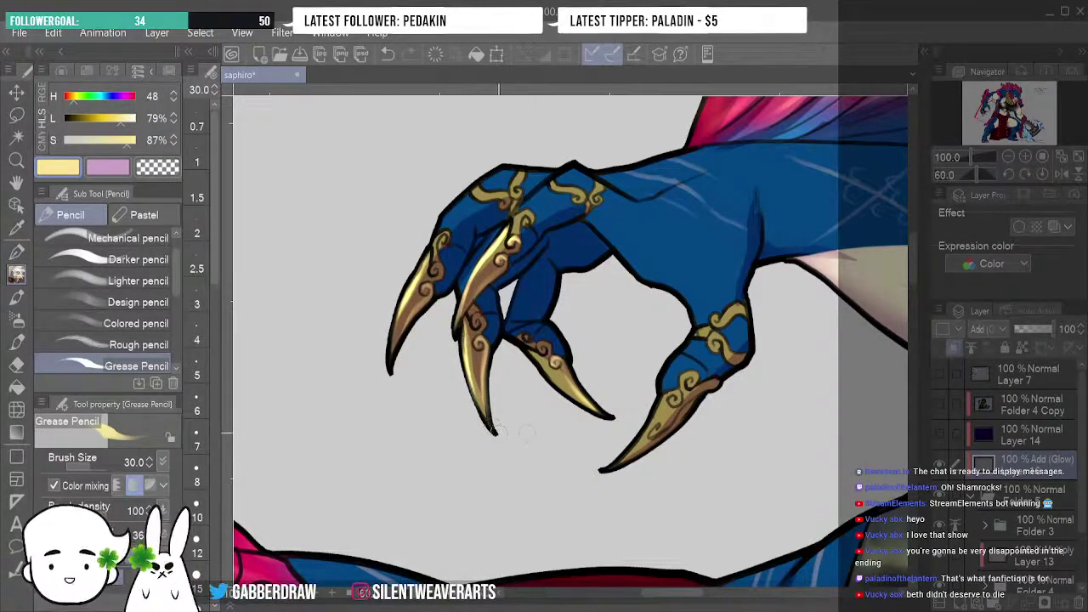
click(1041, 176)
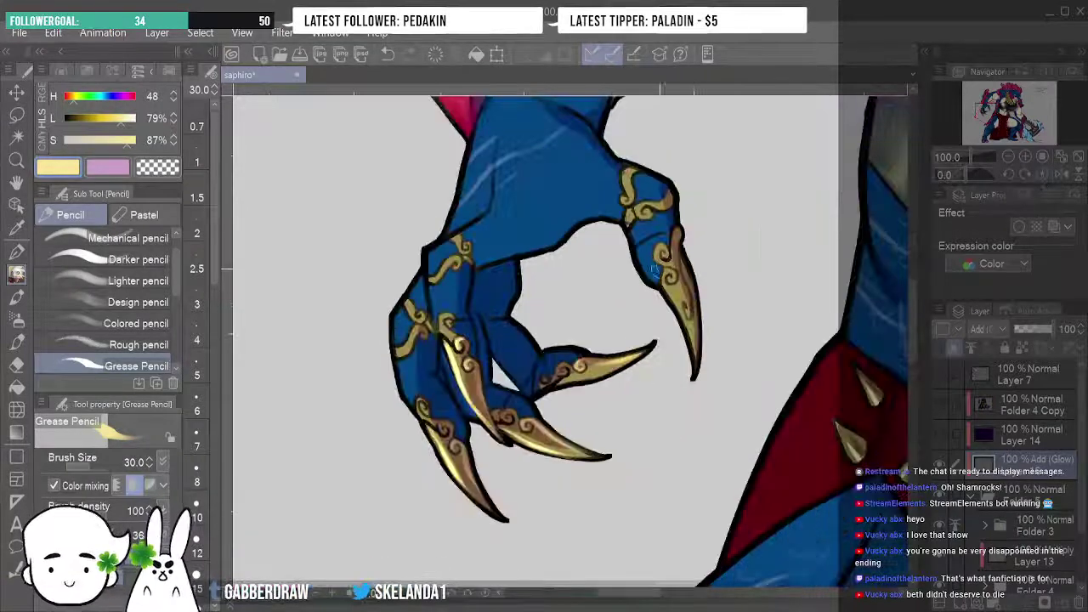
Add Grease Pencil highlights to the inner claw, the thumb claw's upper spiral and the outer finger's gold band.
click(1026, 176)
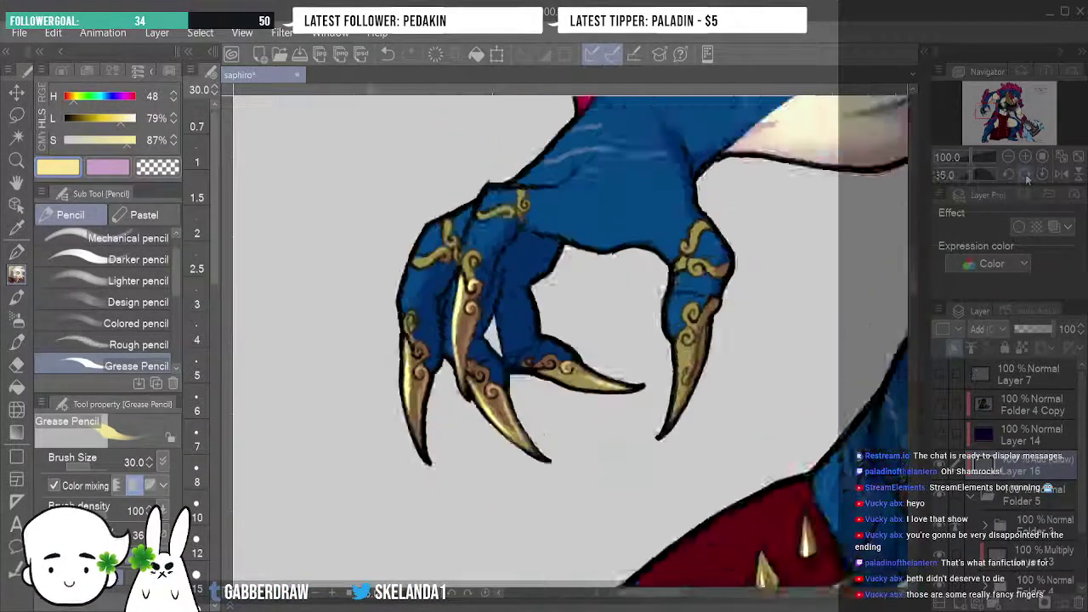
click(1025, 176)
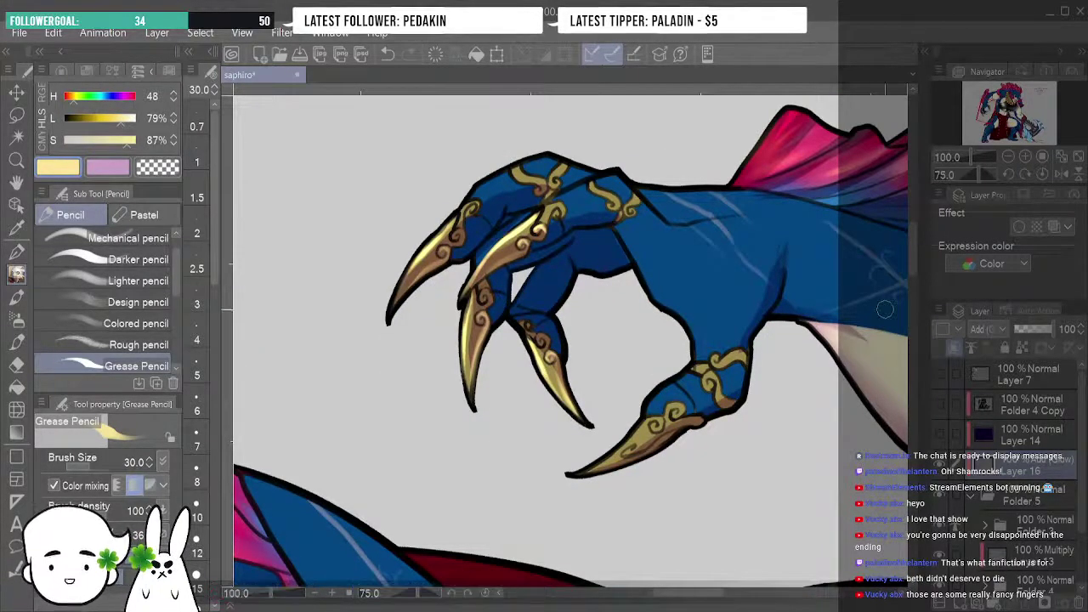
click(1042, 174)
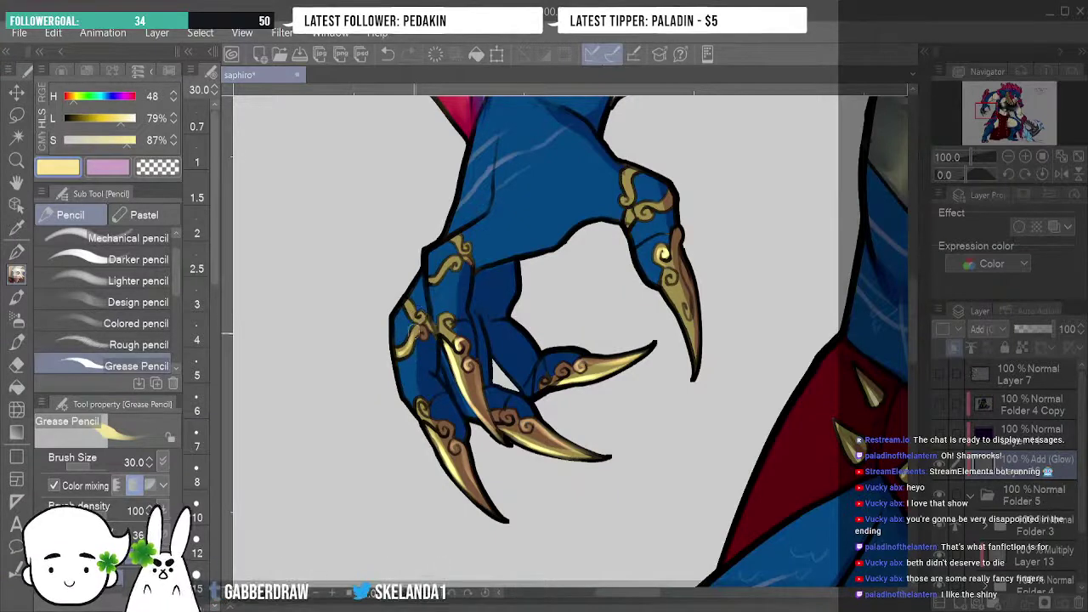
drag(408, 338, 399, 353)
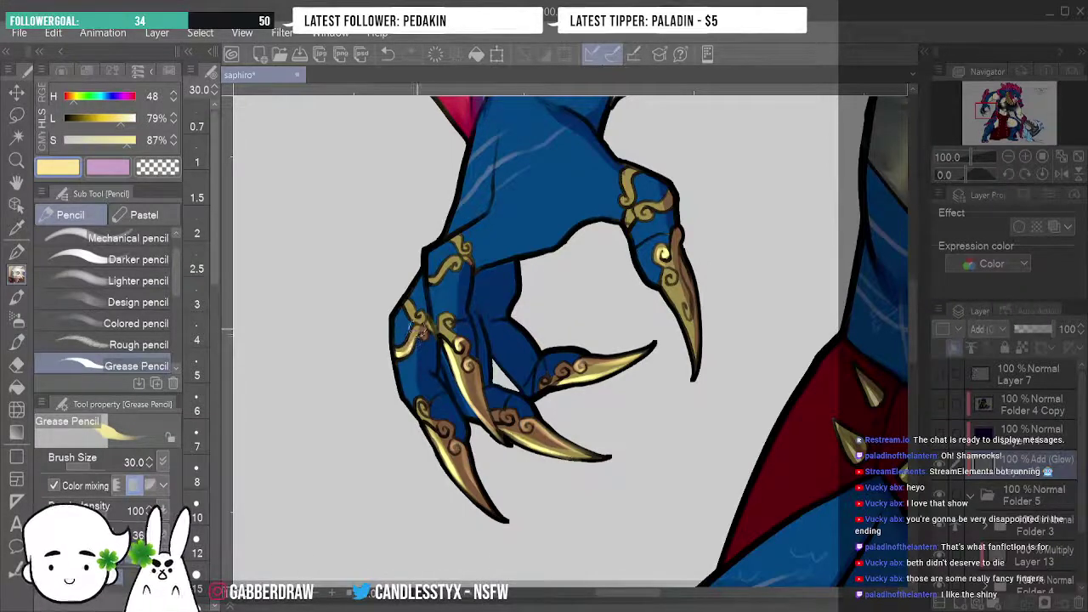
Highlight the length of the thumb's claw with the Grease Pencil at size 30.
click(1008, 158)
click(1009, 157)
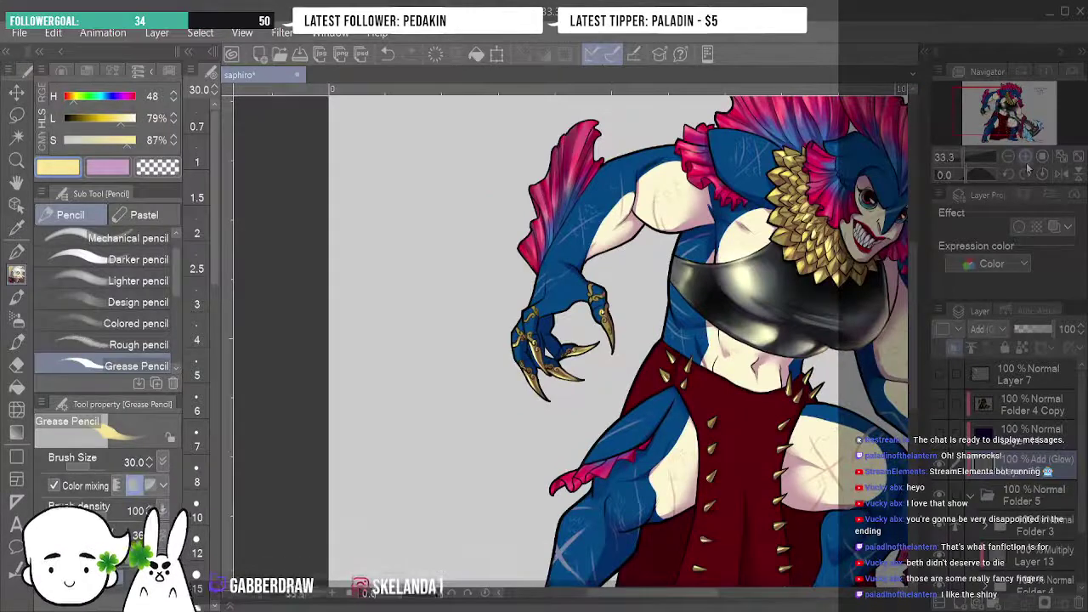
click(1025, 157)
click(1024, 157)
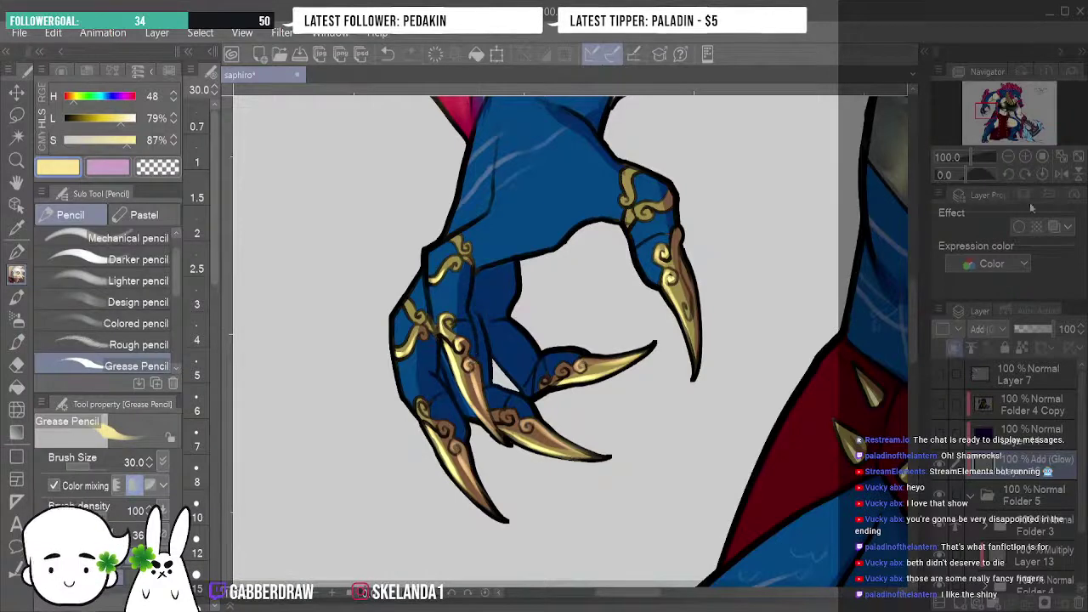
Highlight the gold knuckle scrollwork on the fingers, setting the Grease Pencil to size 3 for fine details.
click(1059, 175)
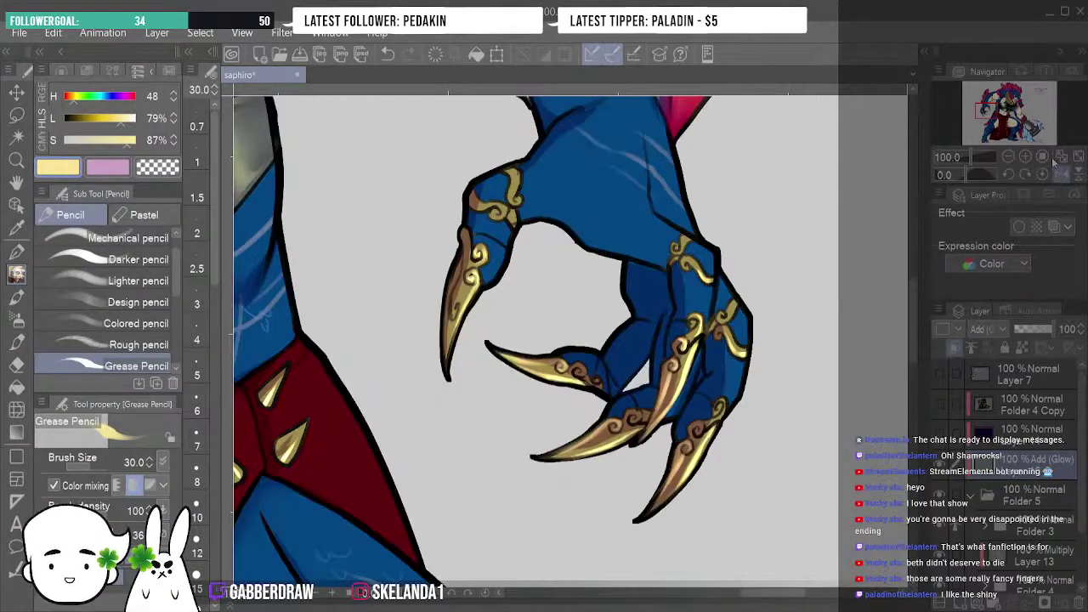
click(1009, 175)
click(1008, 175)
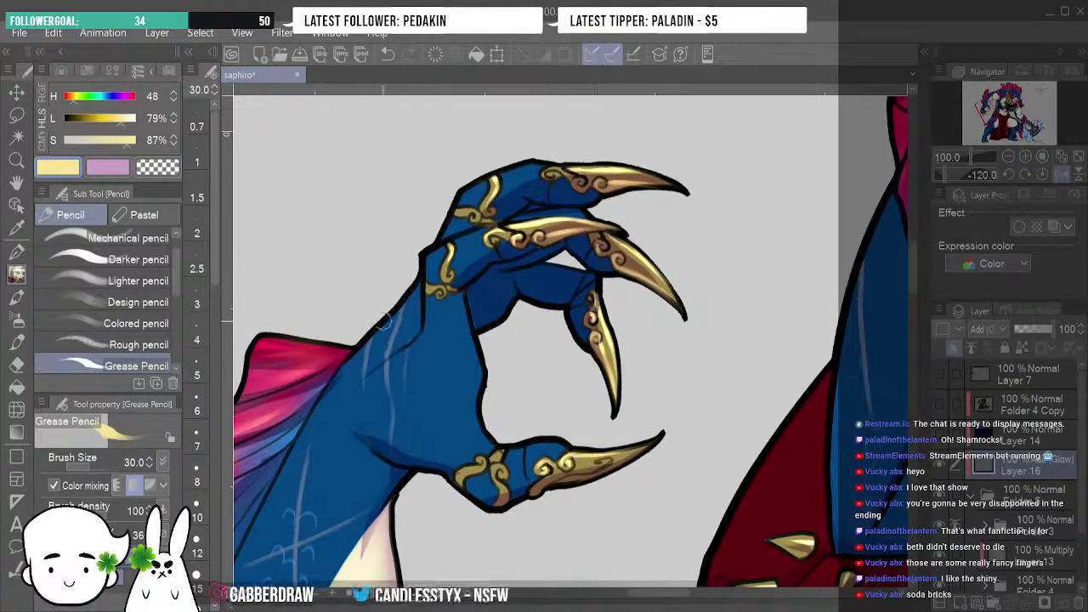
key(bracketleft)
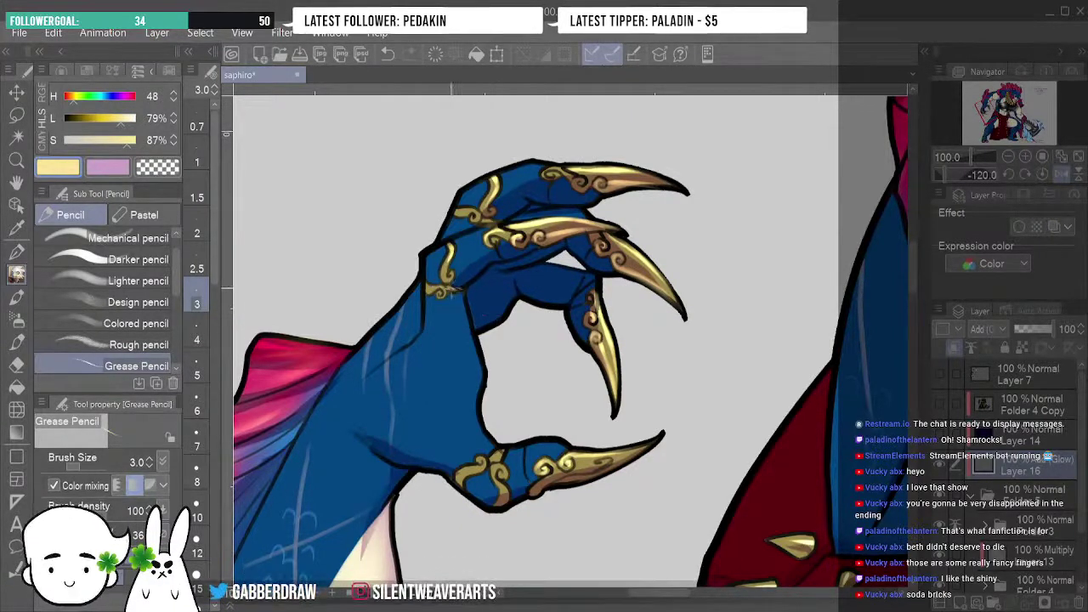
click(1060, 173)
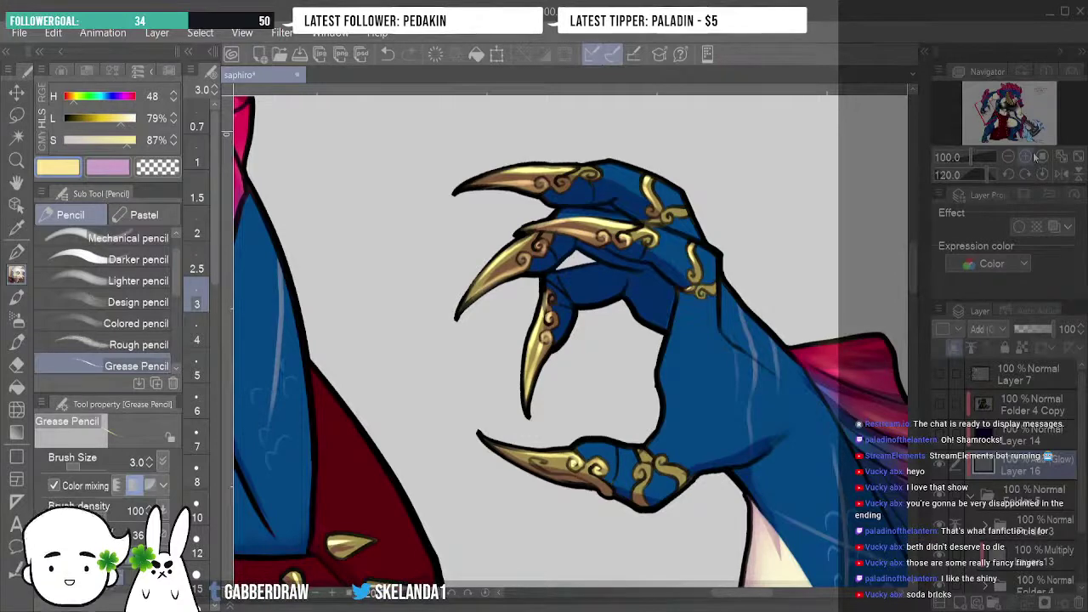
click(1041, 174)
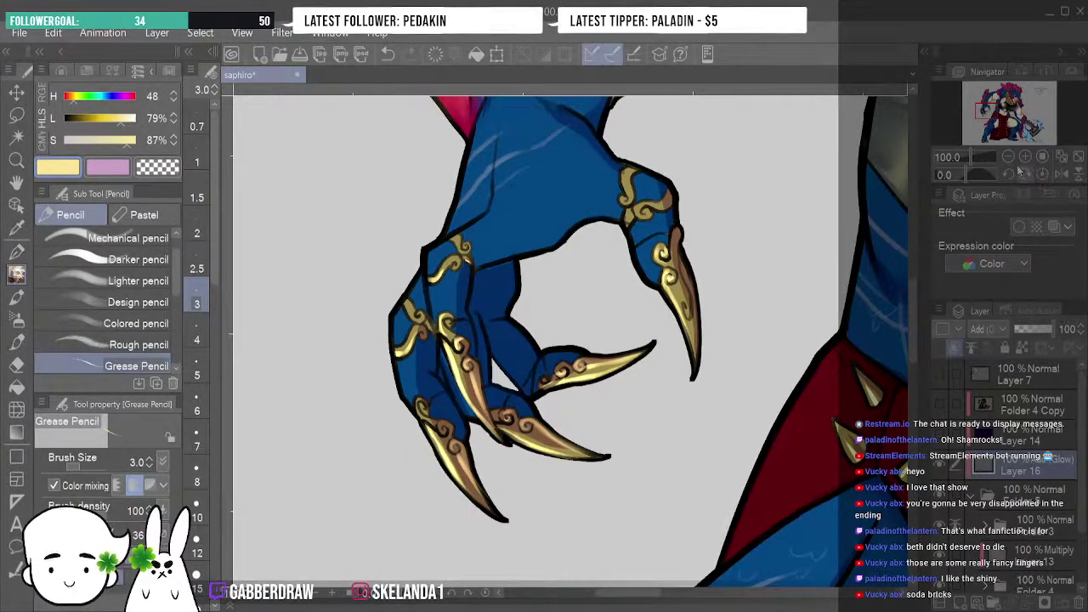
Highlight the thumb's gold band and the remaining finger scrollwork with the Grease Pencil at sizes 7 and 12.
click(170, 170)
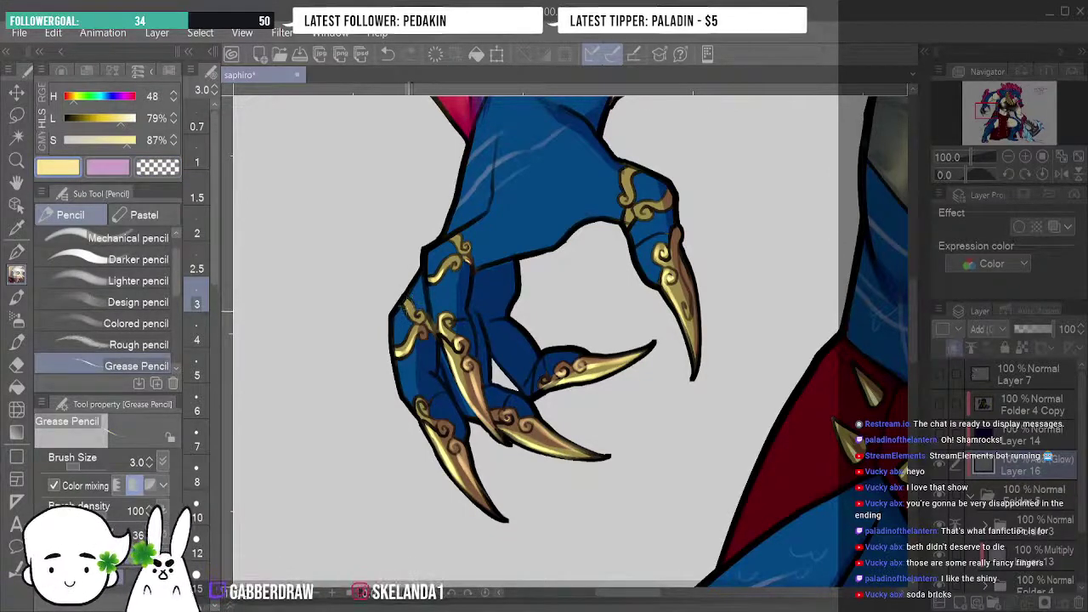
click(196, 443)
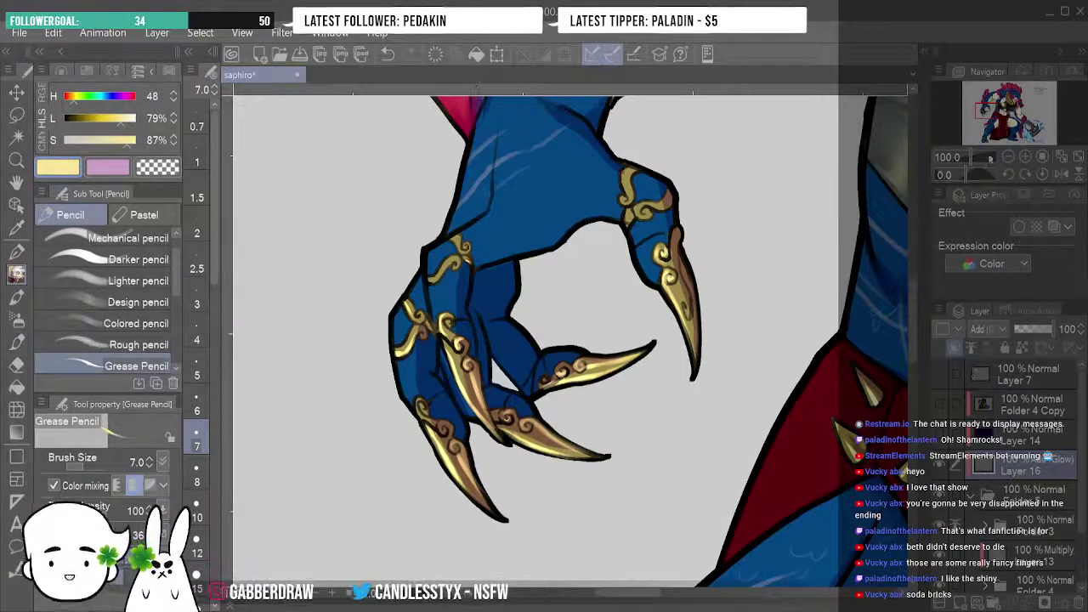
click(1010, 175)
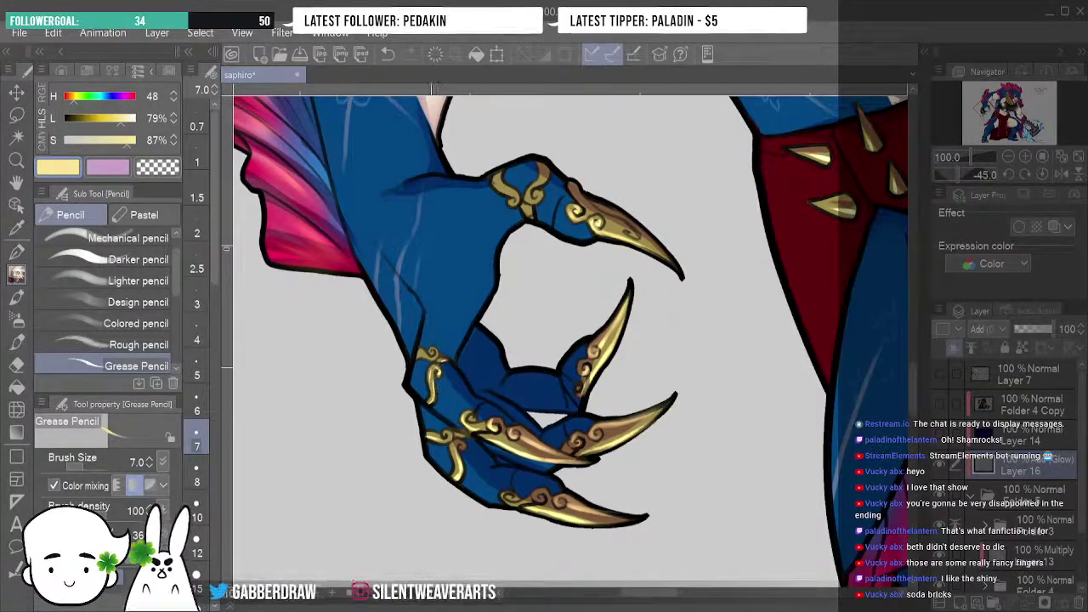
click(202, 540)
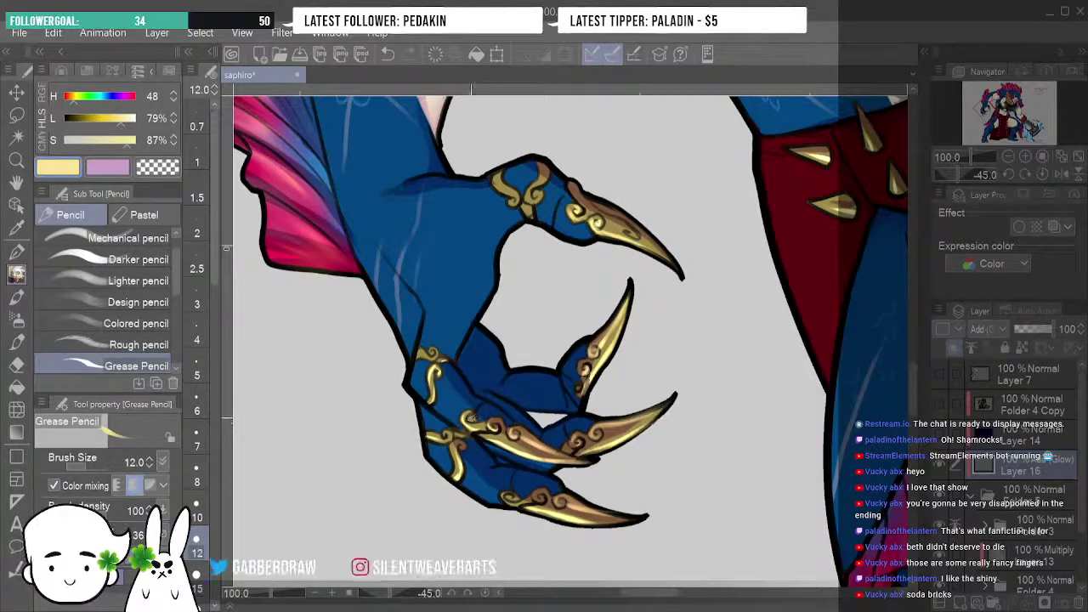
drag(621, 246, 621, 437)
click(1042, 175)
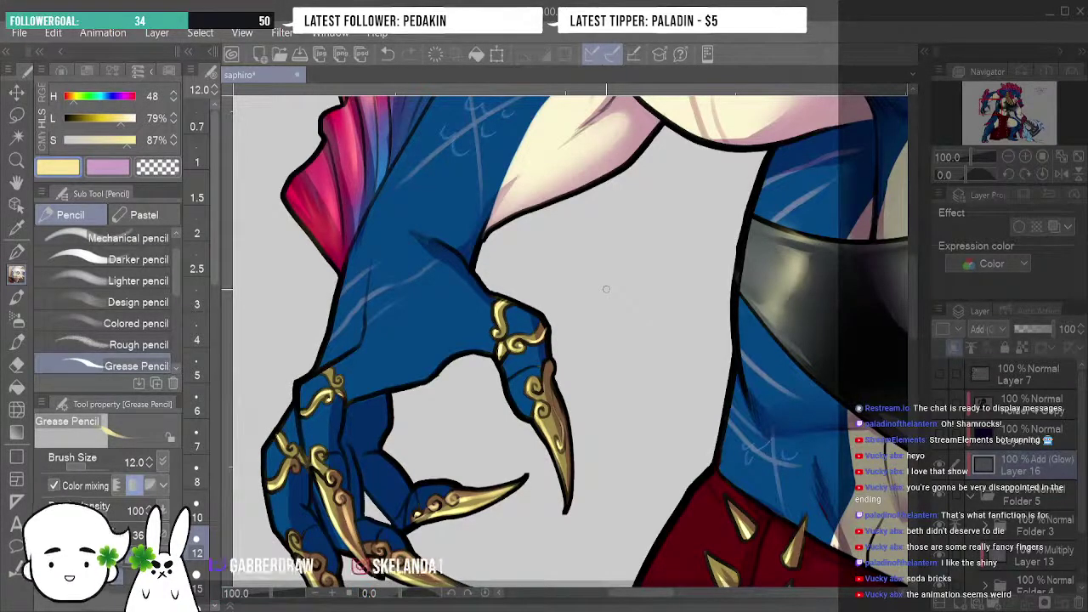
click(1061, 175)
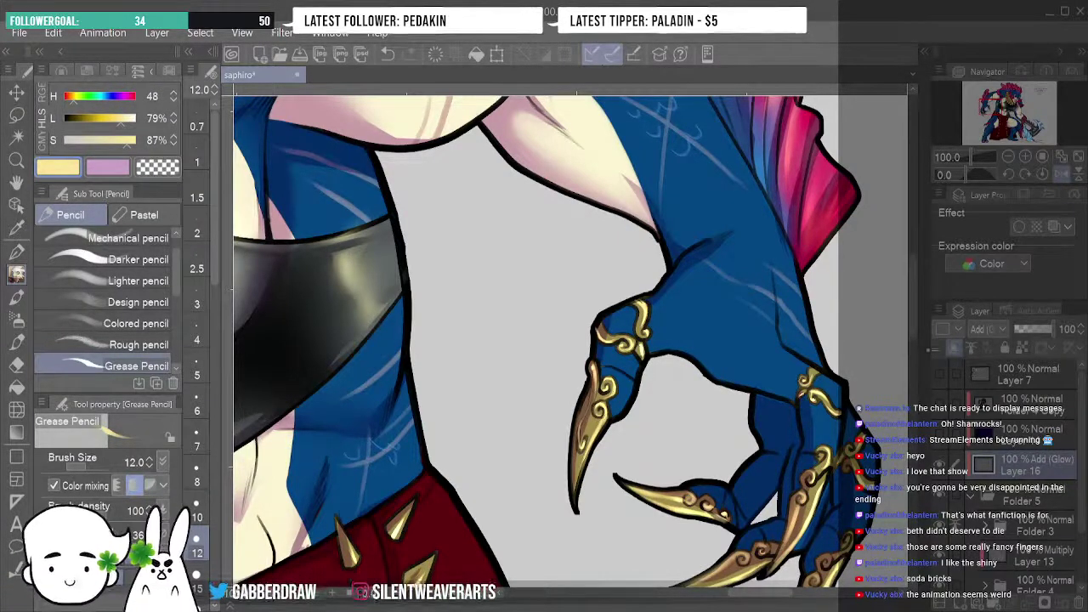
scroll(926, 396, down, 5)
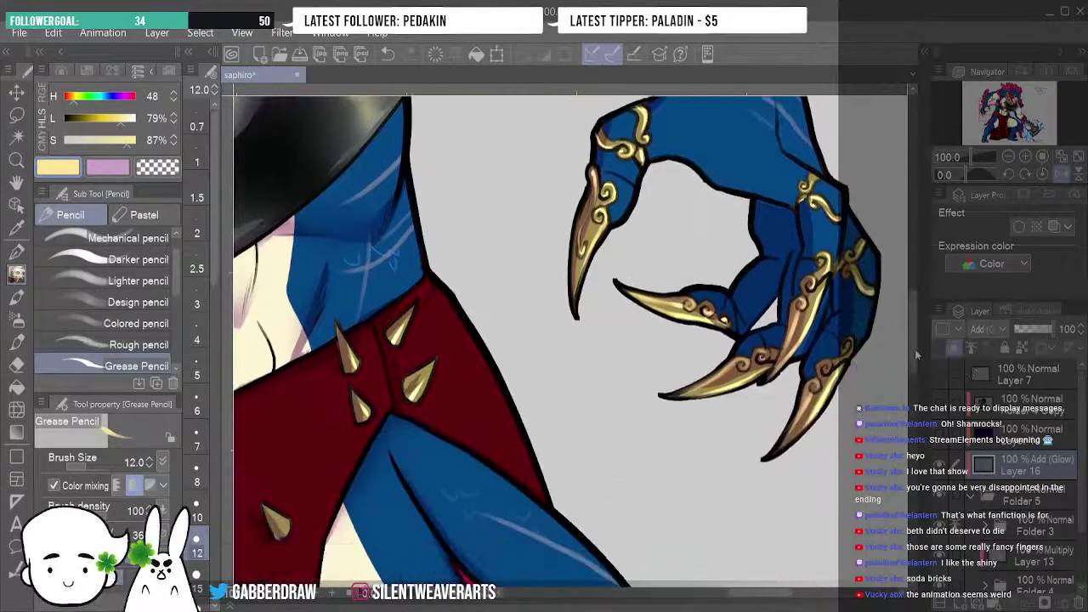
Review the whole figure with the view flipped horizontally to check the claw highlights against the gold collar.
scroll(916, 351, up, 2)
click(1010, 159)
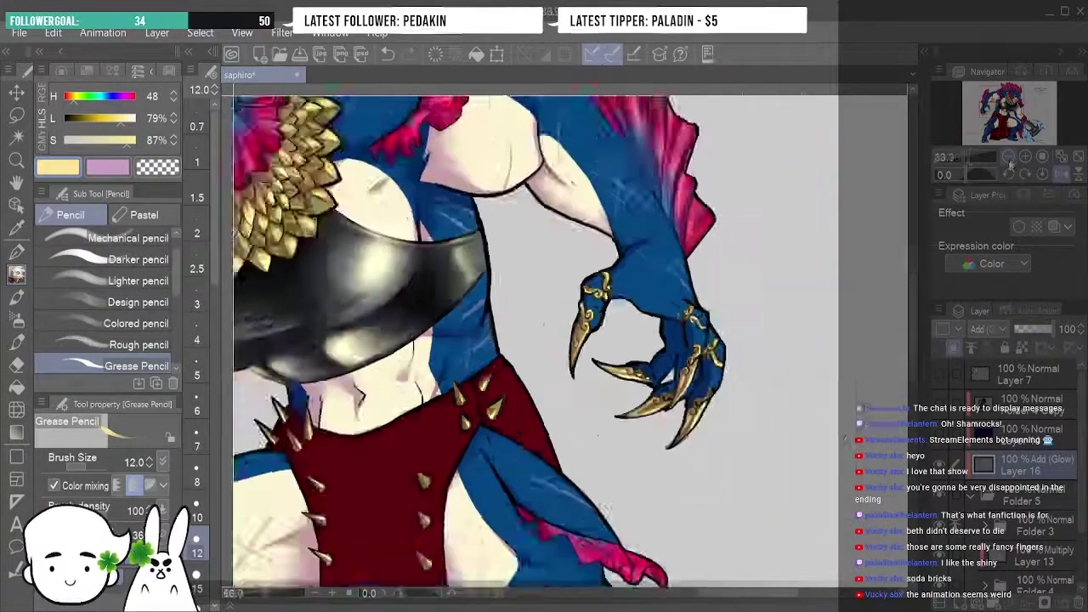
click(1010, 158)
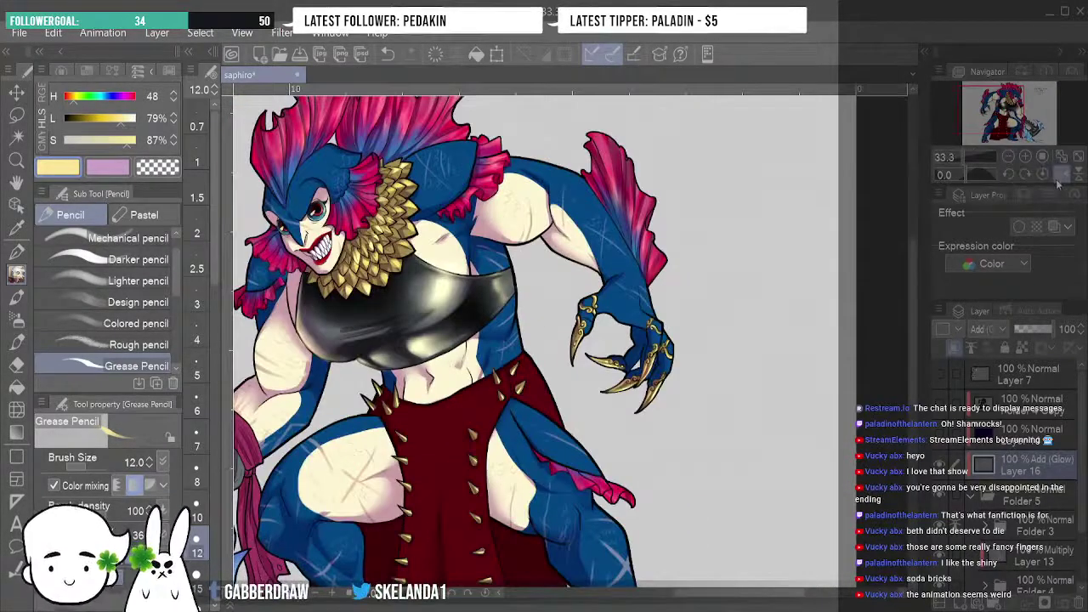
click(1058, 177)
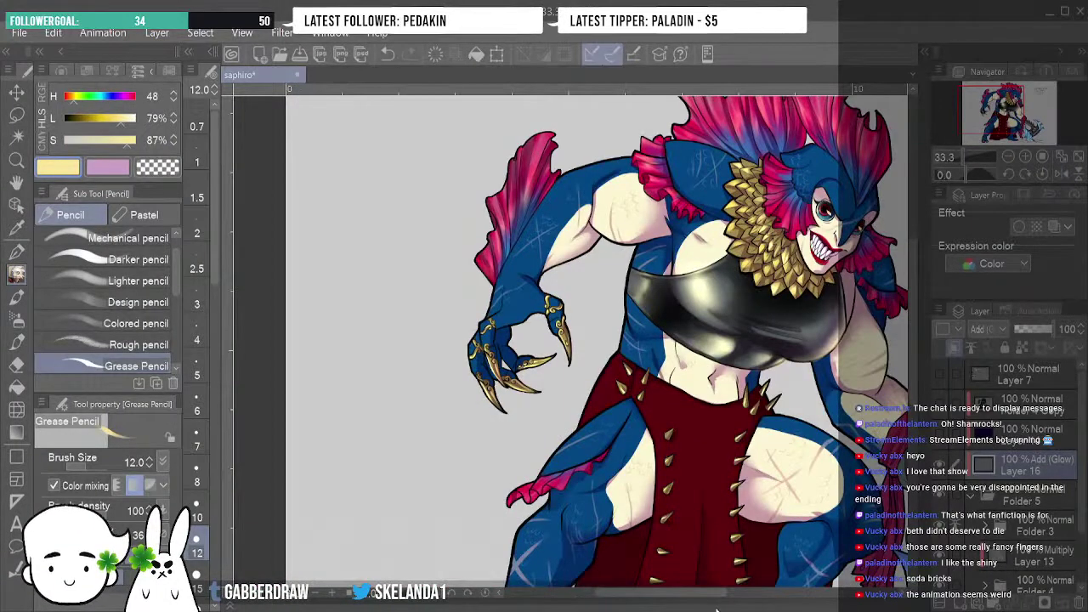
drag(713, 596, 725, 601)
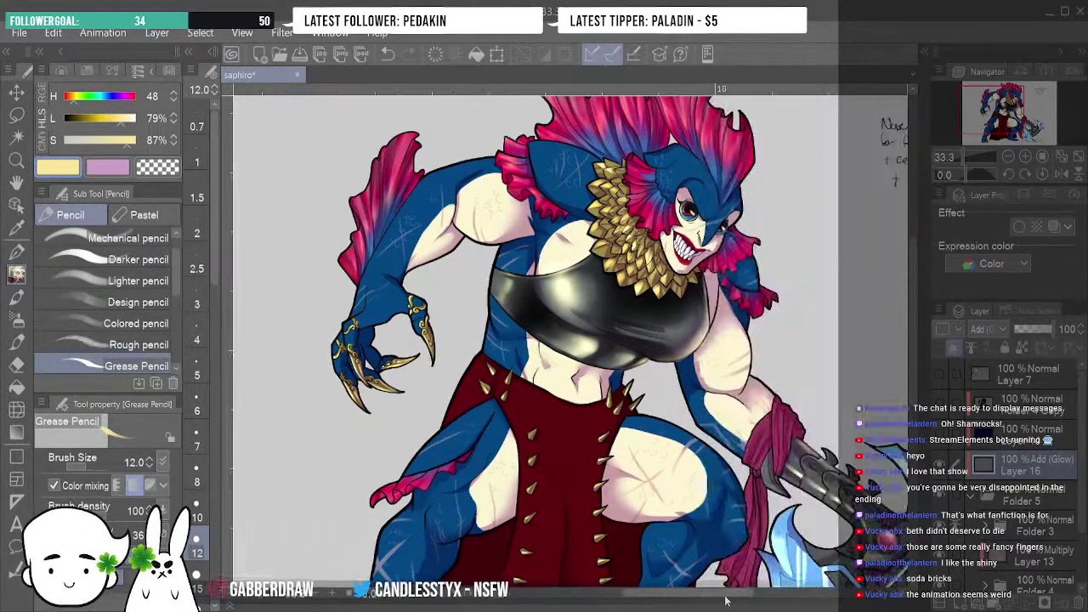
click(1025, 156)
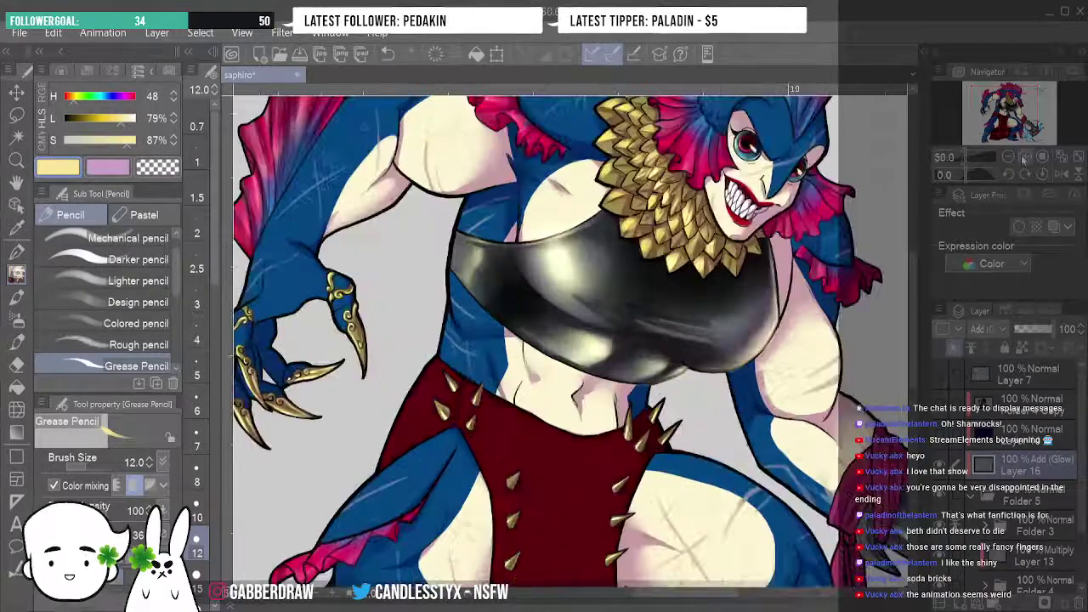
click(1025, 156)
scroll(569, 340, up, 5)
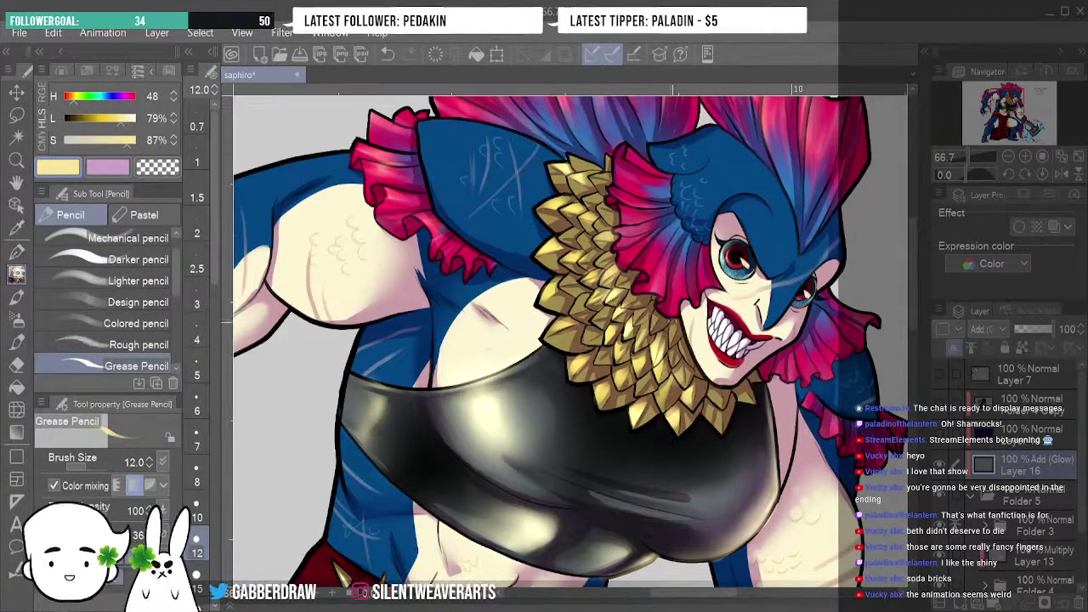
Add highlights to the lowest front scales of the gold collar with the Grease Pencil at size 12, undoing the last stroke.
key(minus)
key(minus)
key(minus)
key(minus)
key(ctrl+plus)
key(ctrl+plus)
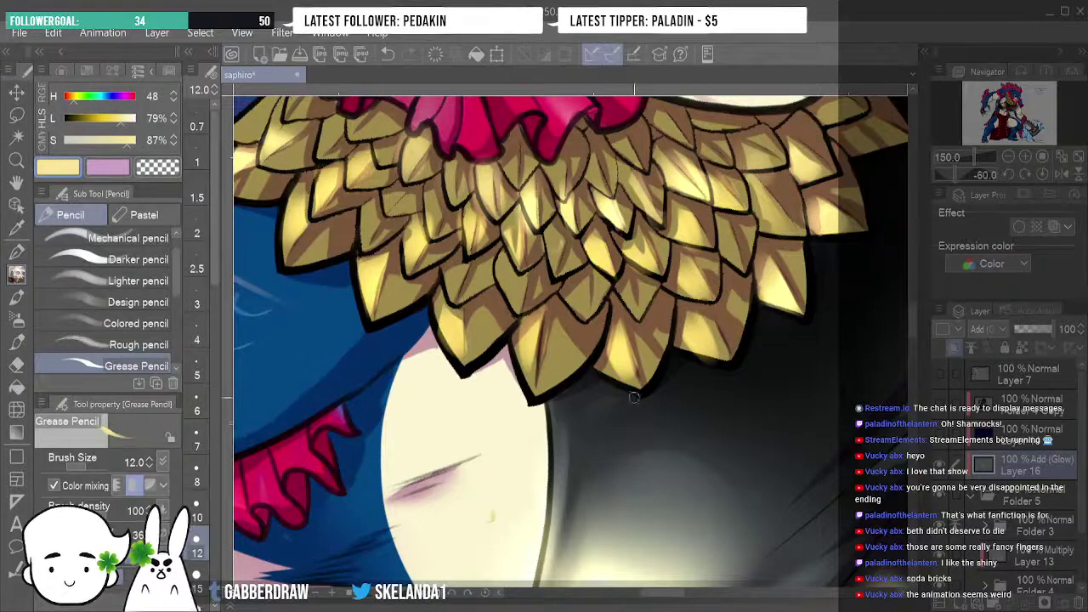
drag(646, 400, 615, 302)
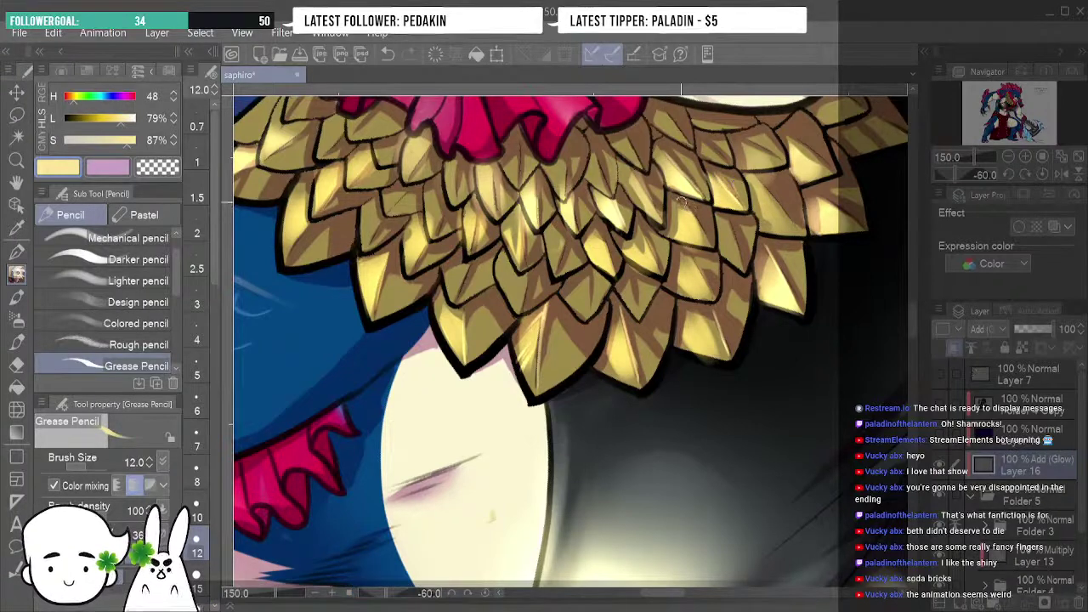
key(ctrl+z)
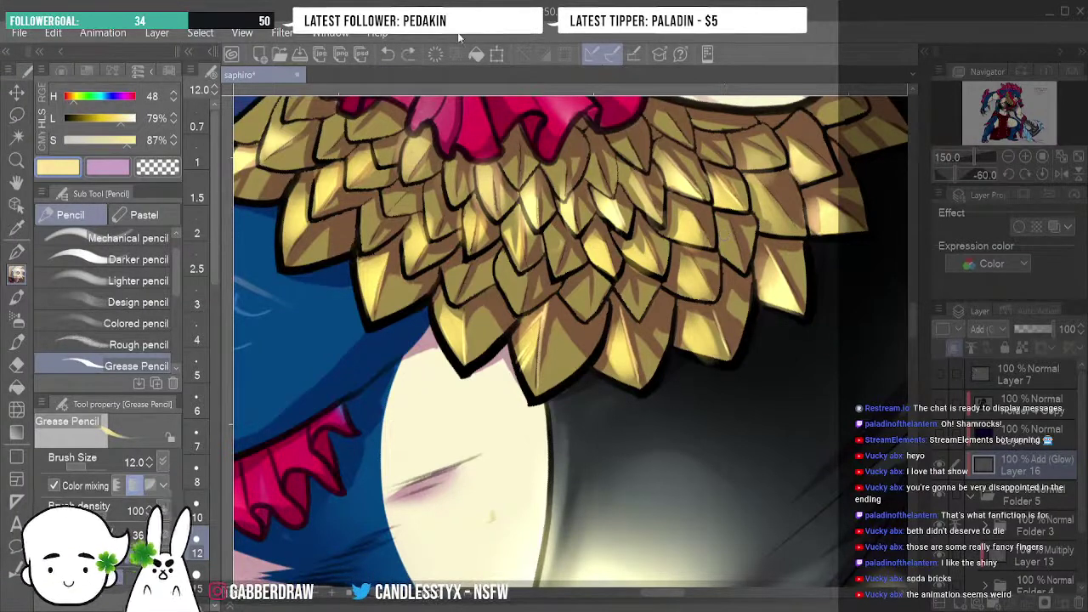
Highlight the middle rows of scales at the front of the gold collar with the Grease Pencil.
drag(689, 206, 722, 263)
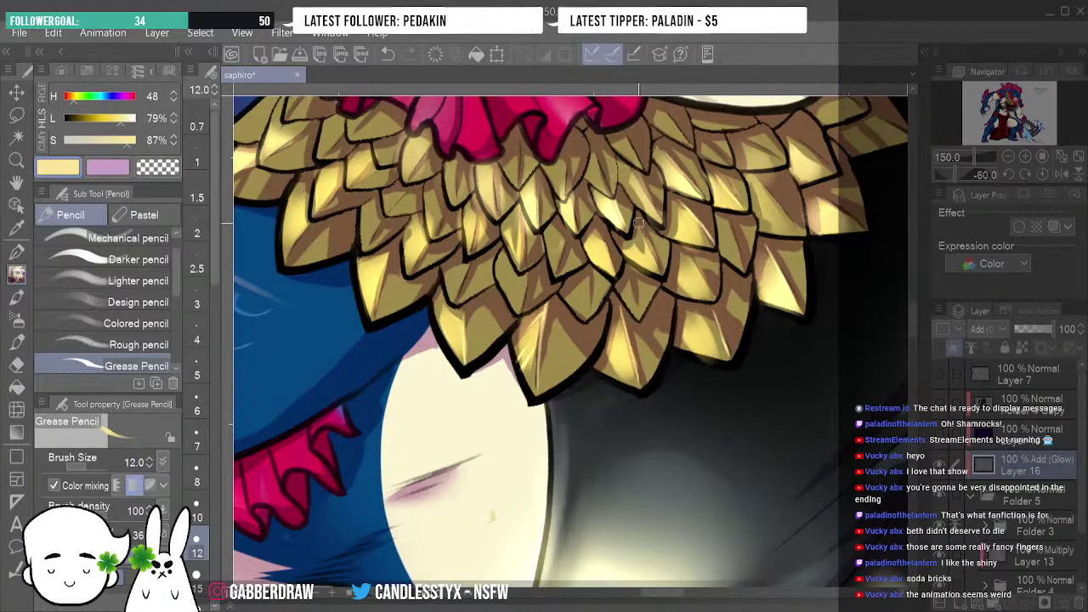
drag(644, 222, 647, 274)
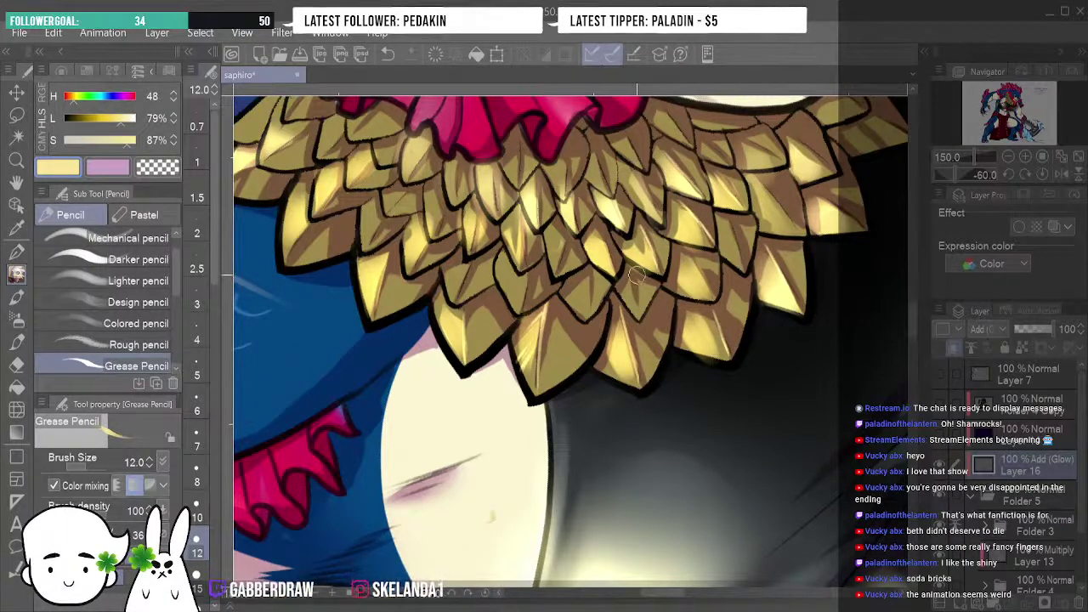
drag(601, 231, 614, 276)
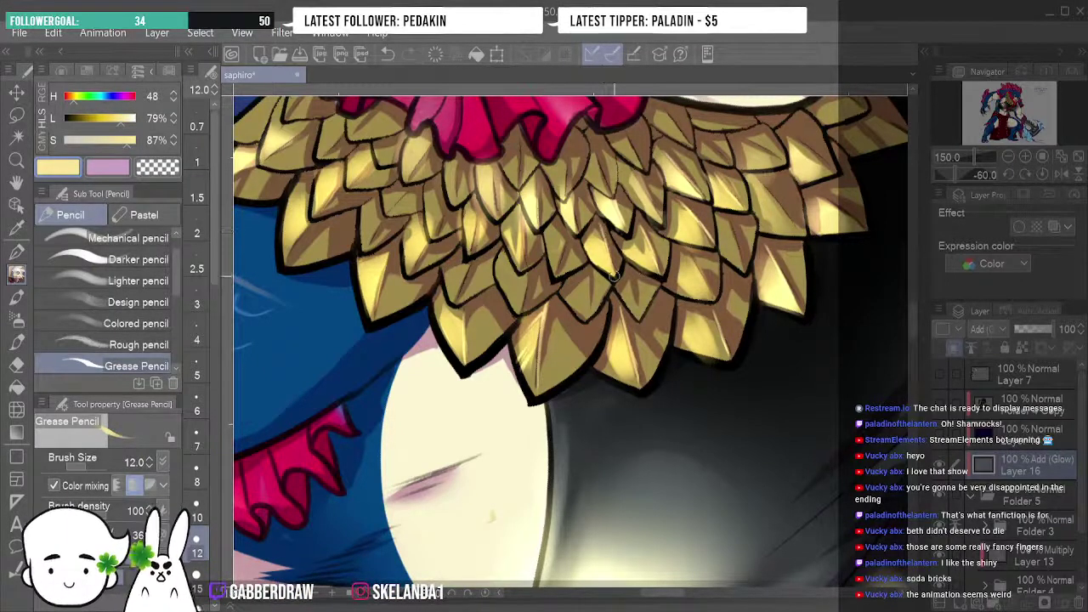
drag(568, 226, 547, 294)
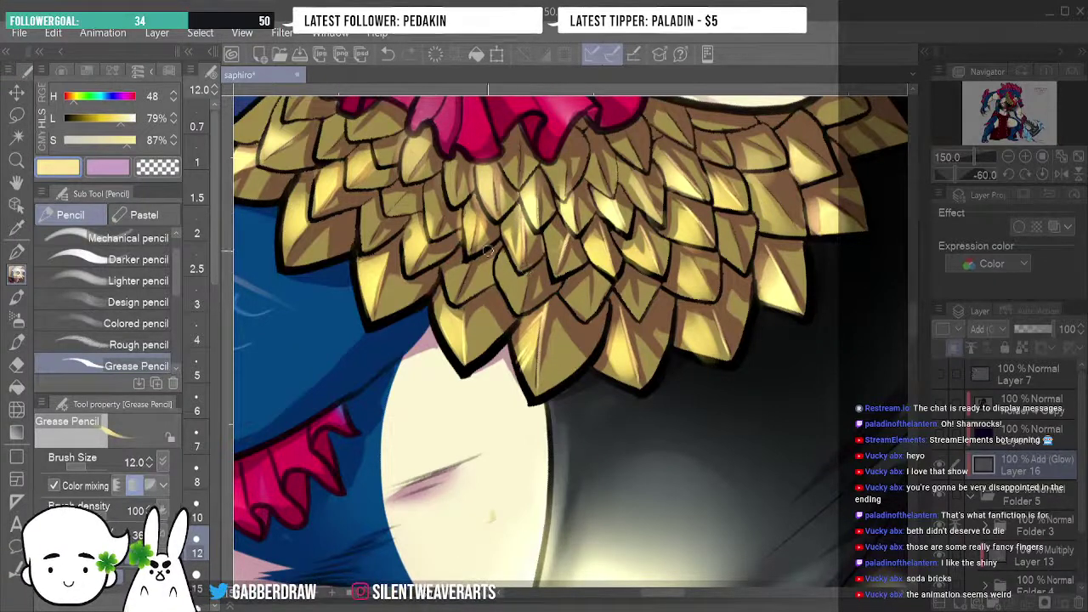
click(16, 340)
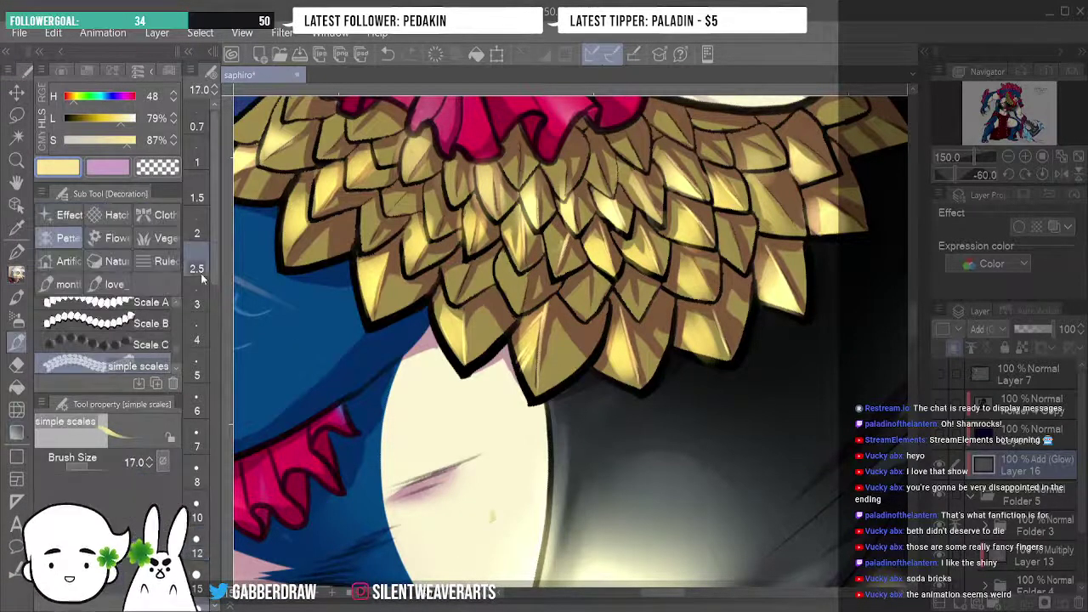
click(16, 273)
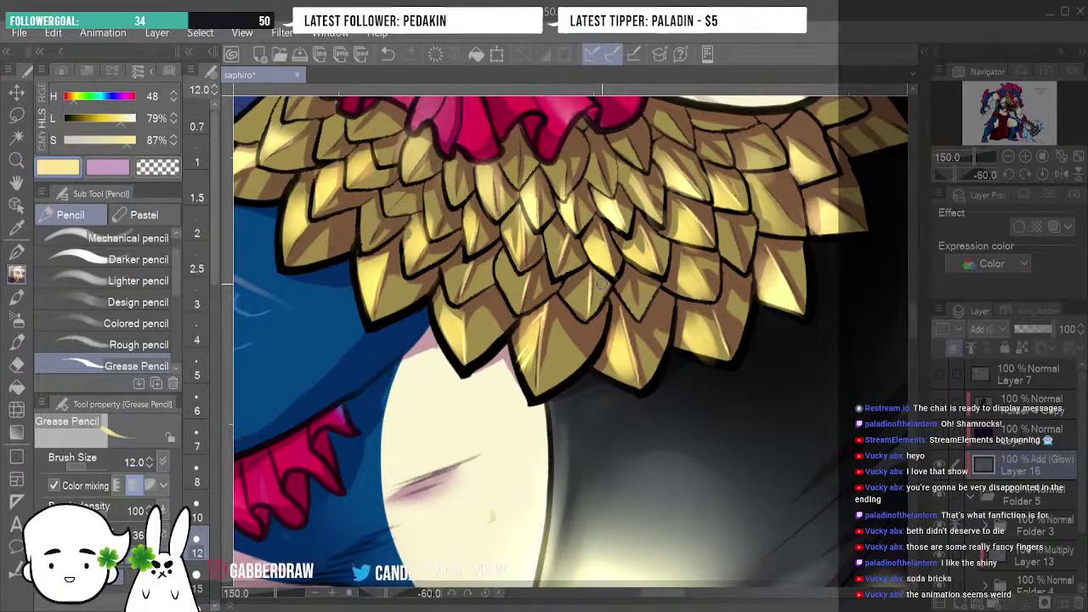
Highlight the collar scales beside the shoulder and below the pink ear frill with the Grease Pencil at size 12.
click(1010, 174)
click(1009, 175)
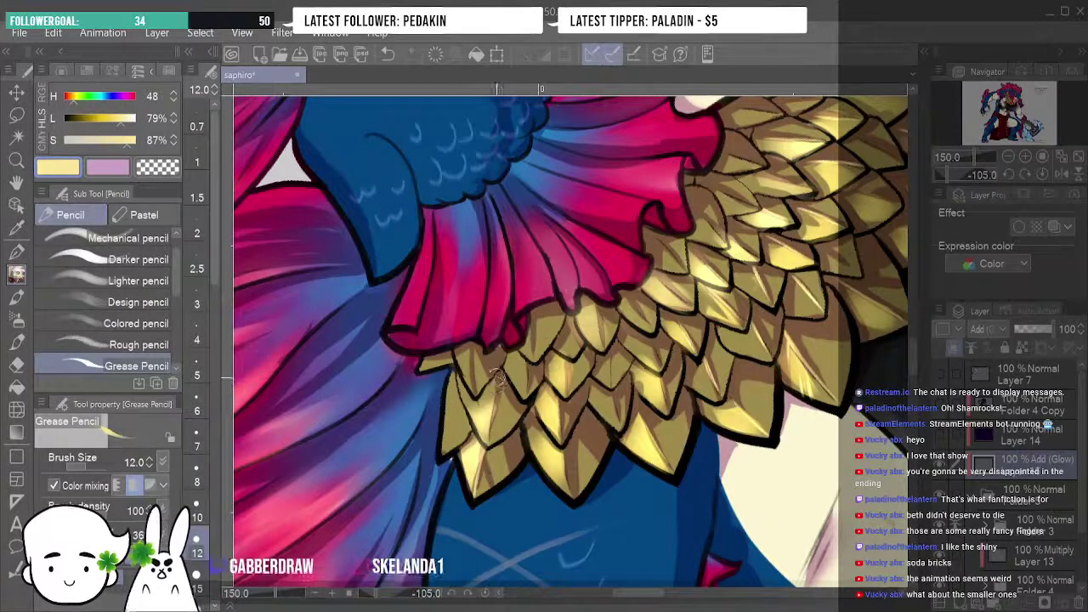
drag(497, 383, 488, 451)
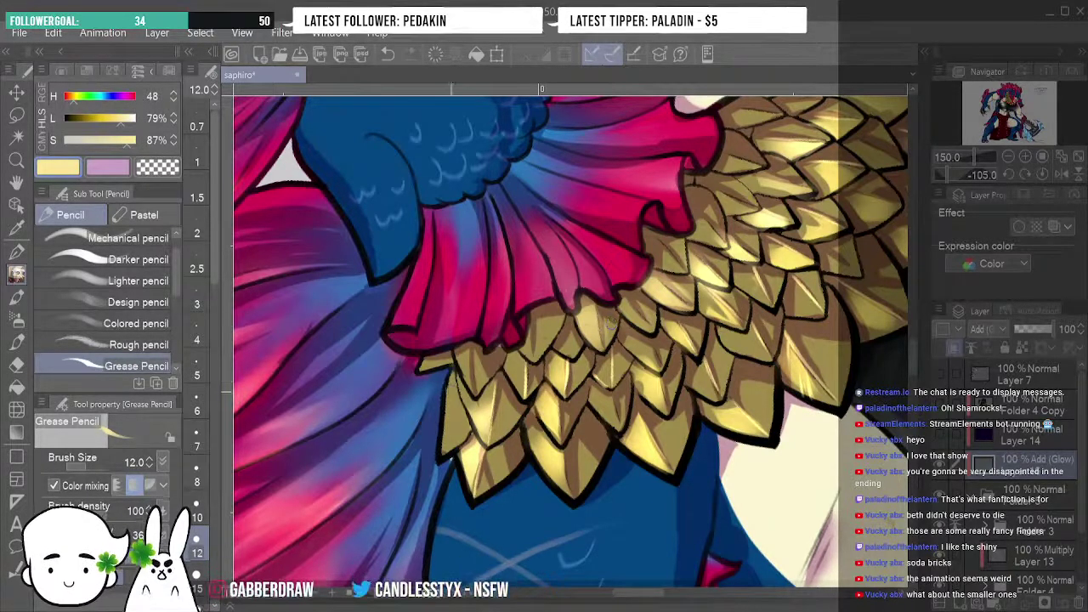
mouse_move(440, 438)
mouse_down()
mouse_move(447, 382)
mouse_move(440, 463)
mouse_up()
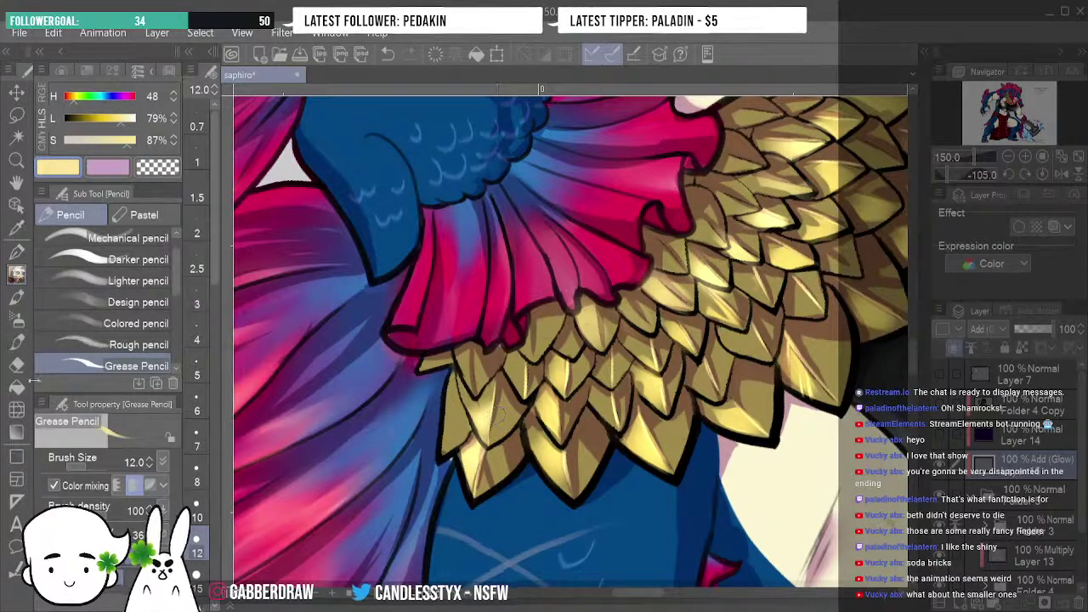
Refine the collar's side and inner scale highlights, alternating Smooth watercolor and the Grease Pencil at size 12.
click(16, 296)
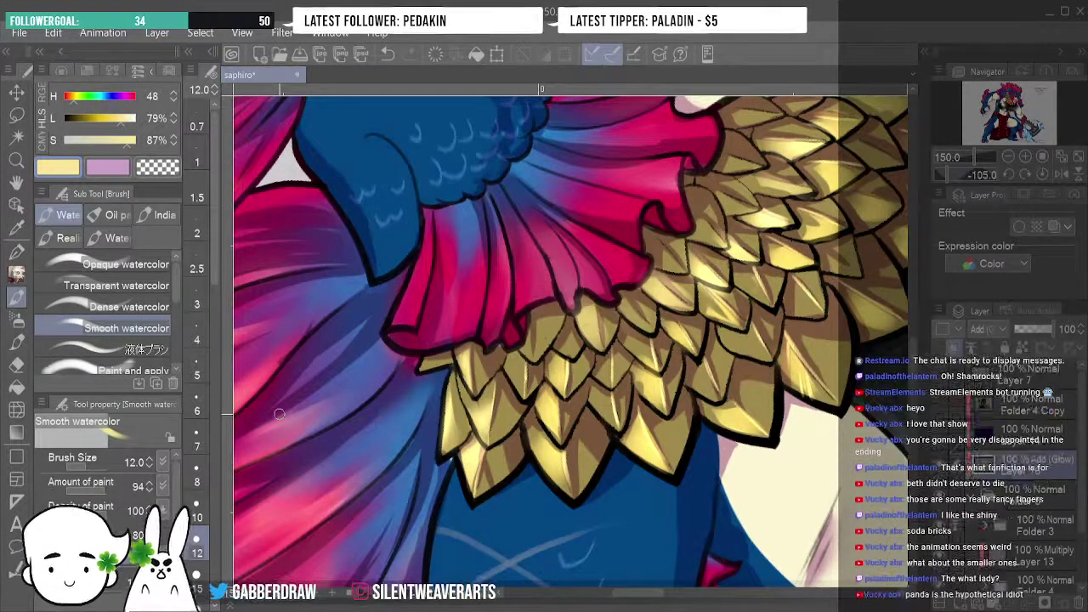
key(p)
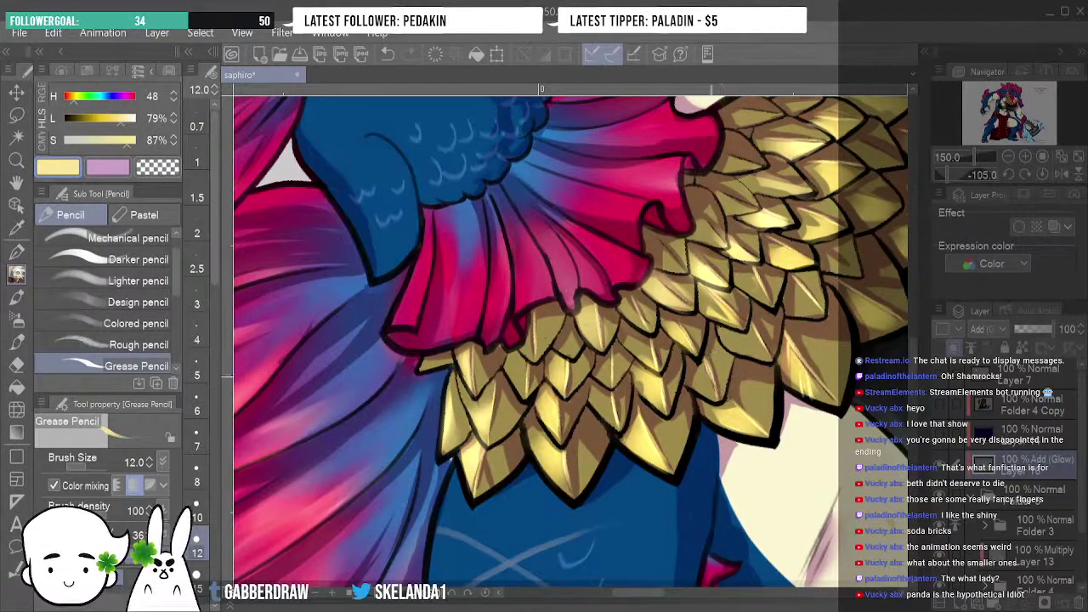
click(16, 295)
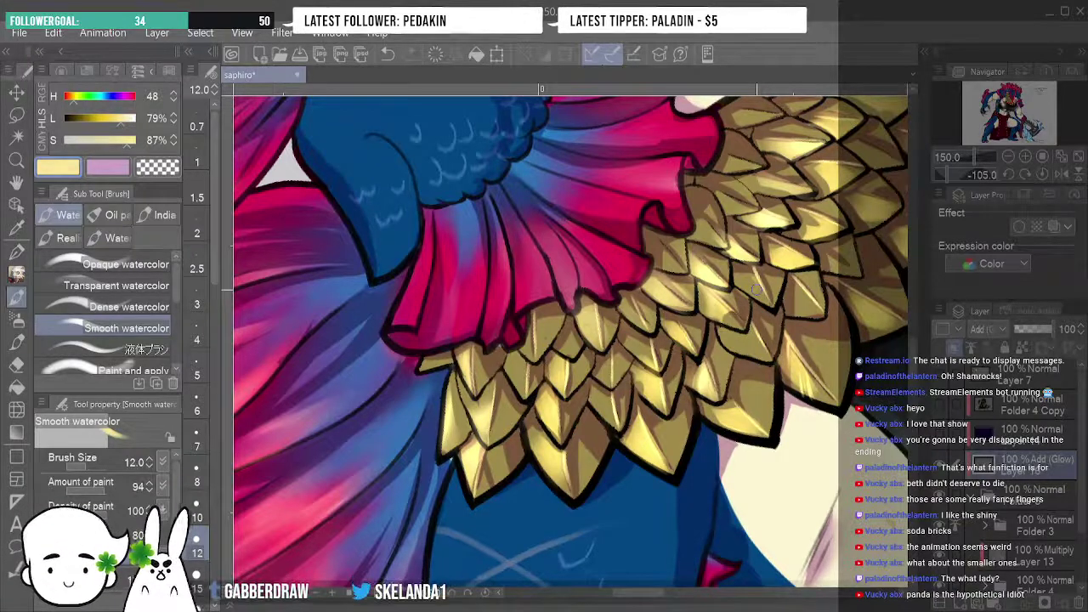
click(16, 275)
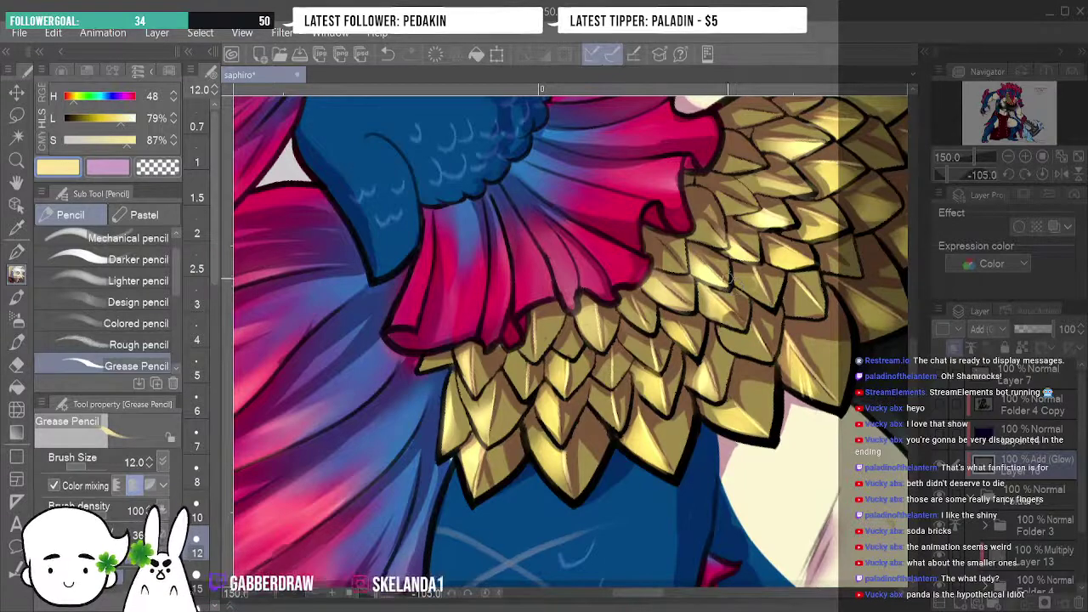
Soften the highlights on the collar scales using Smooth watercolor at size 12 with the transparent color.
click(1043, 174)
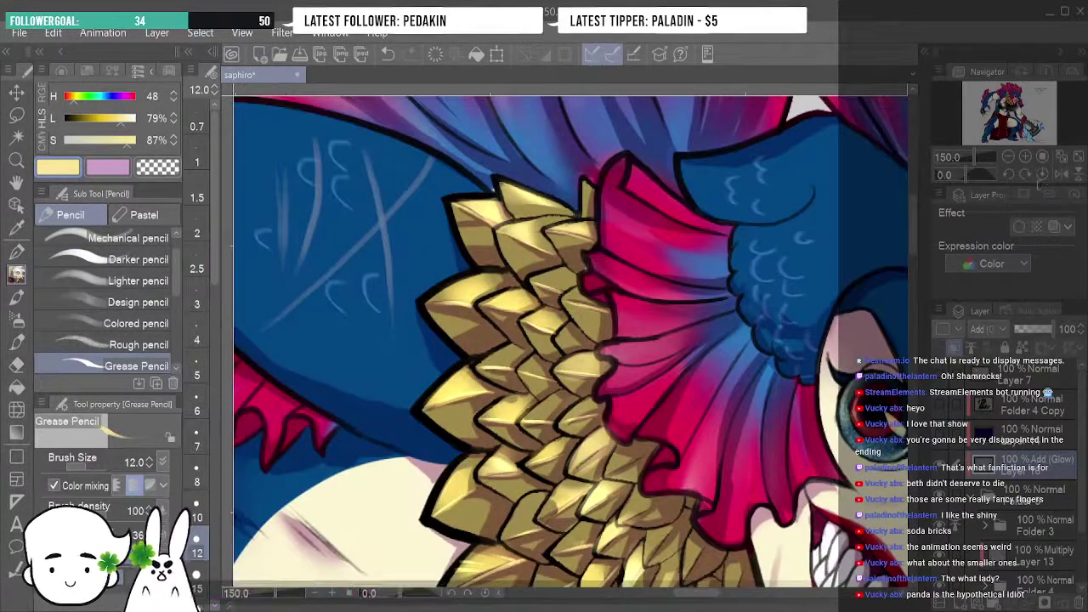
click(1008, 157)
click(1008, 157)
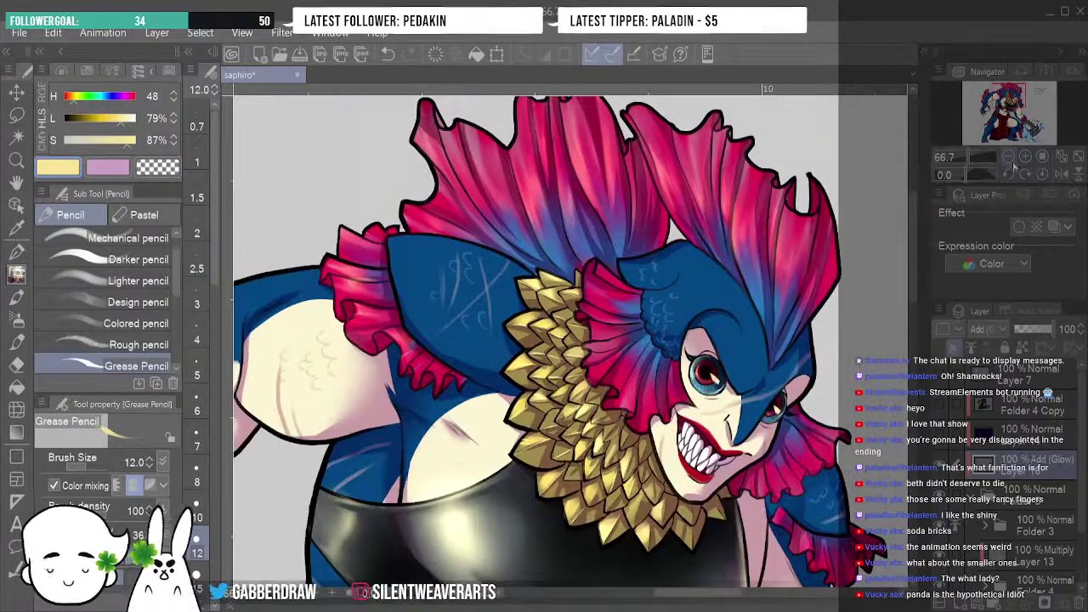
click(1025, 157)
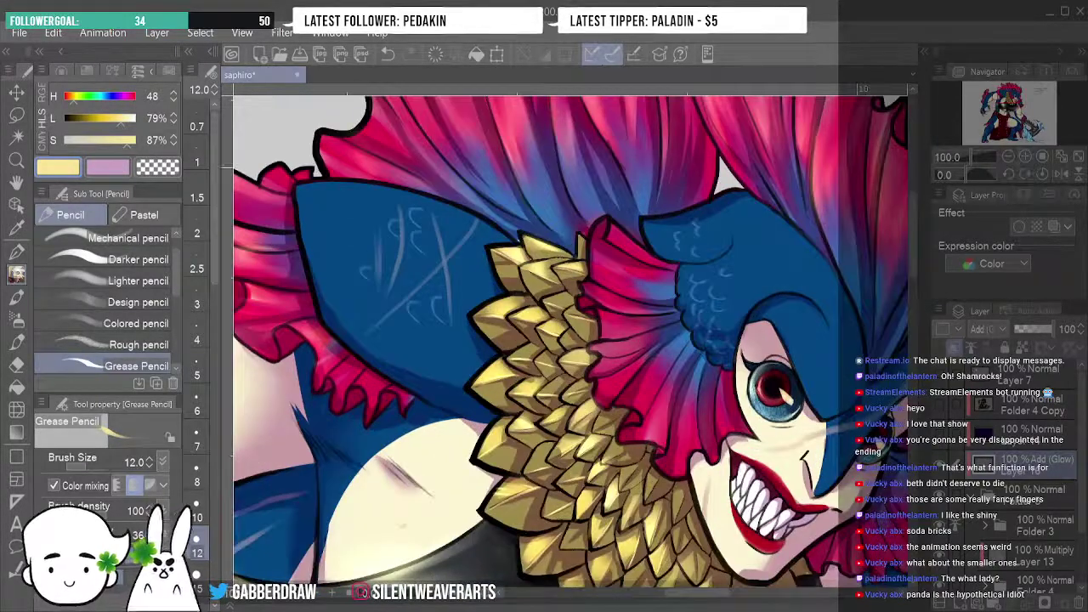
click(16, 364)
click(16, 295)
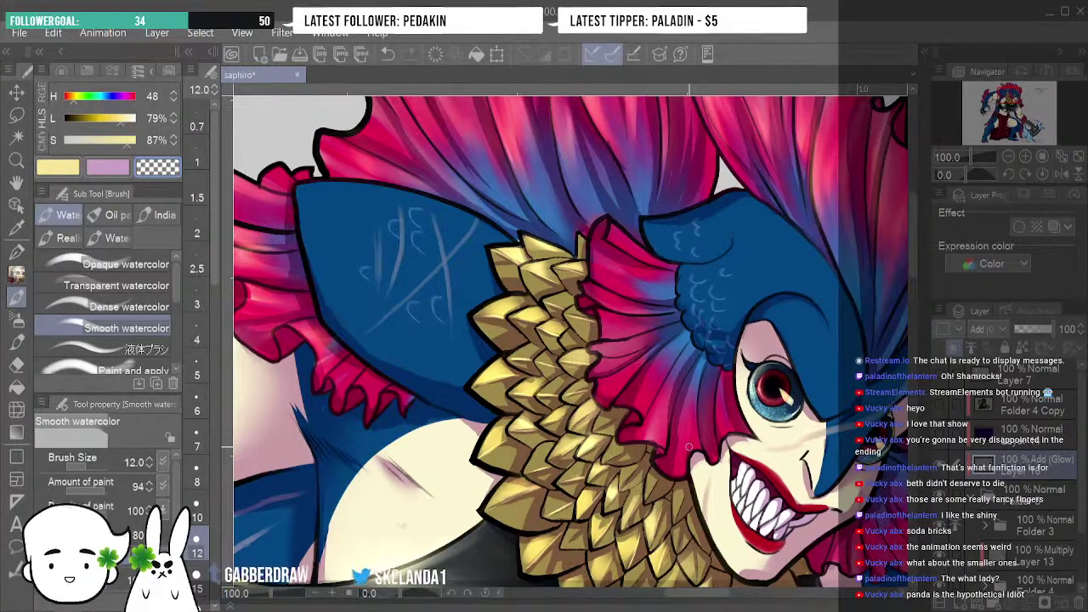
click(1011, 176)
click(1011, 176)
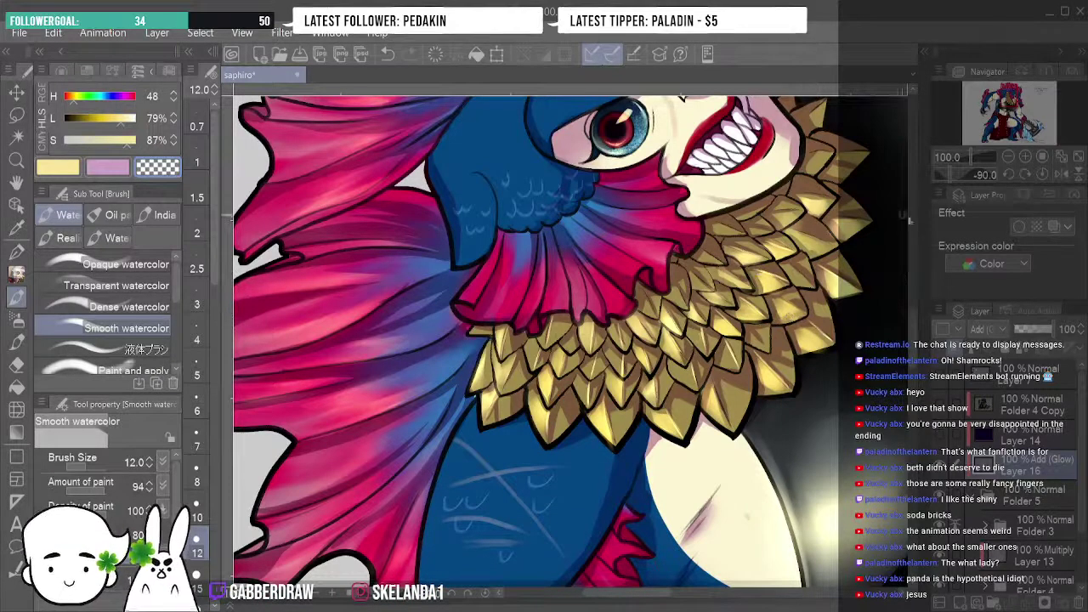
Work over the collar's lower scales with Smooth watercolor at size 30, using the transparent color and the pale yellow.
click(1061, 175)
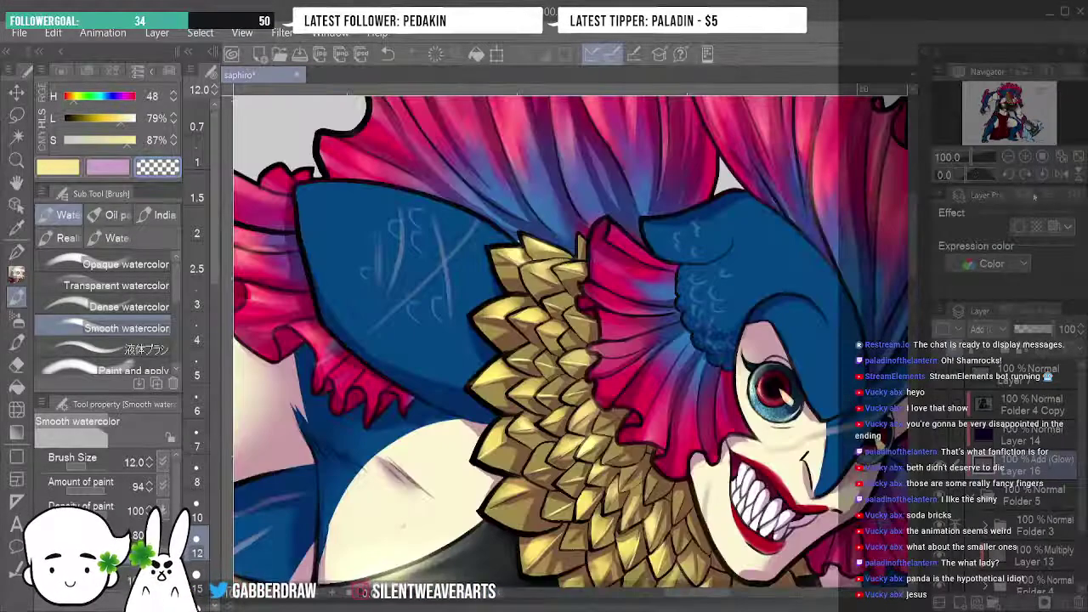
drag(915, 264, 917, 292)
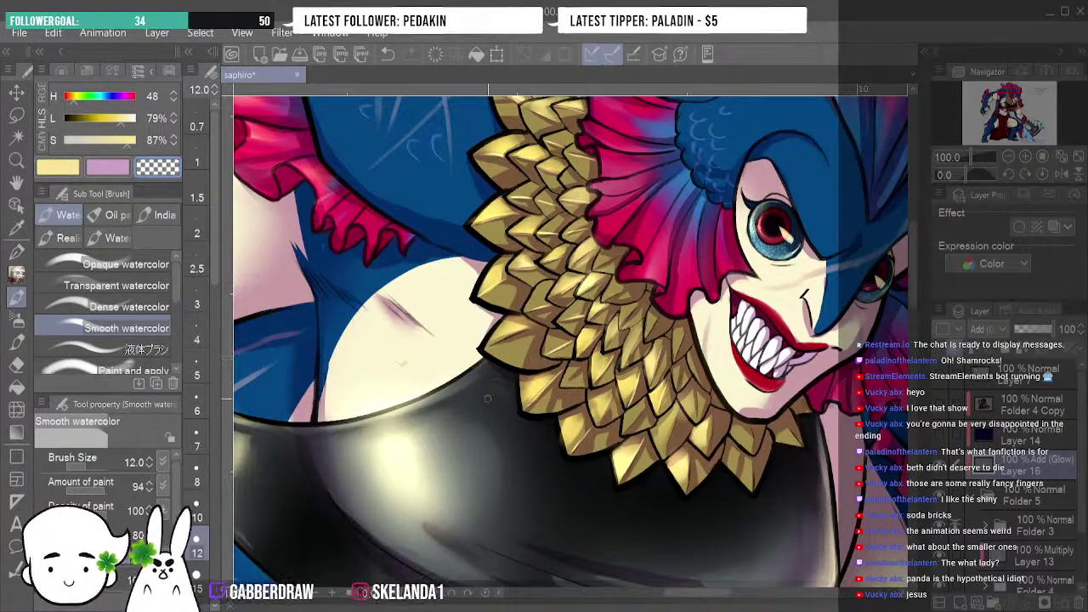
scroll(197, 382, down, 3)
click(195, 466)
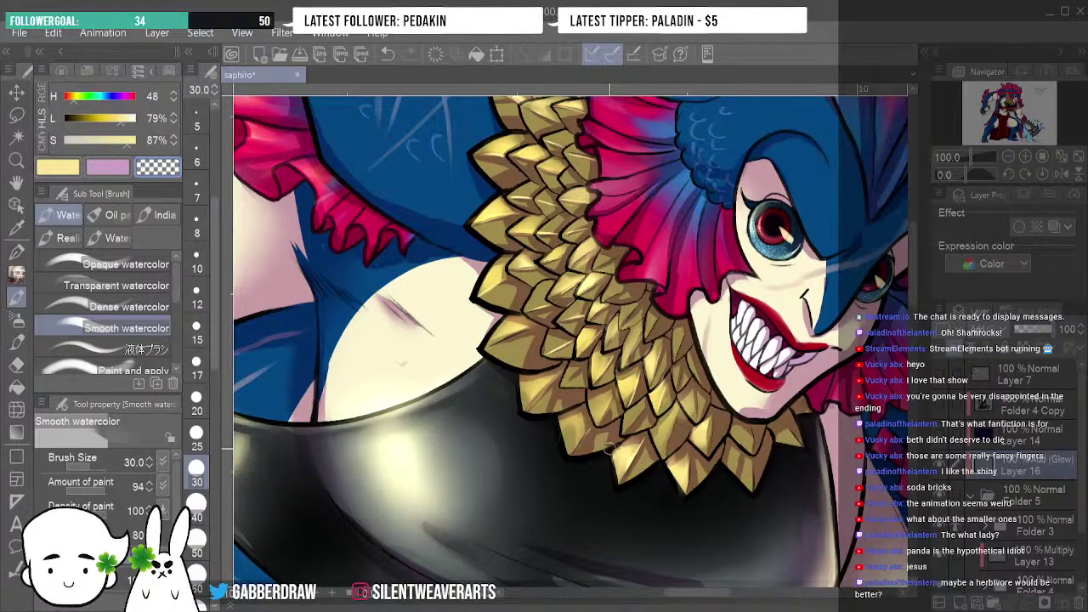
key(c)
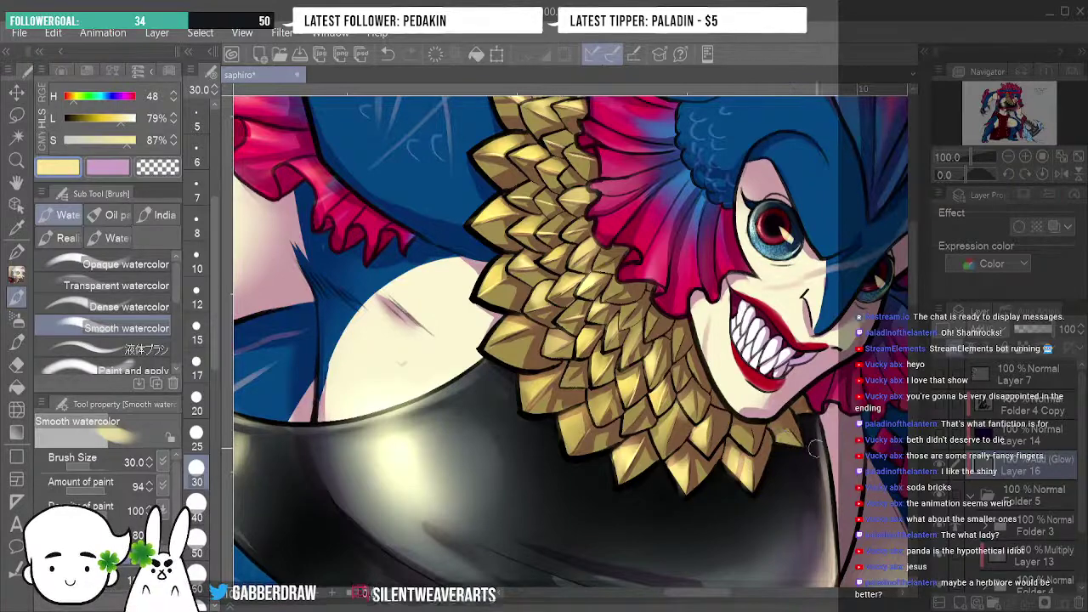
drag(1009, 180, 956, 200)
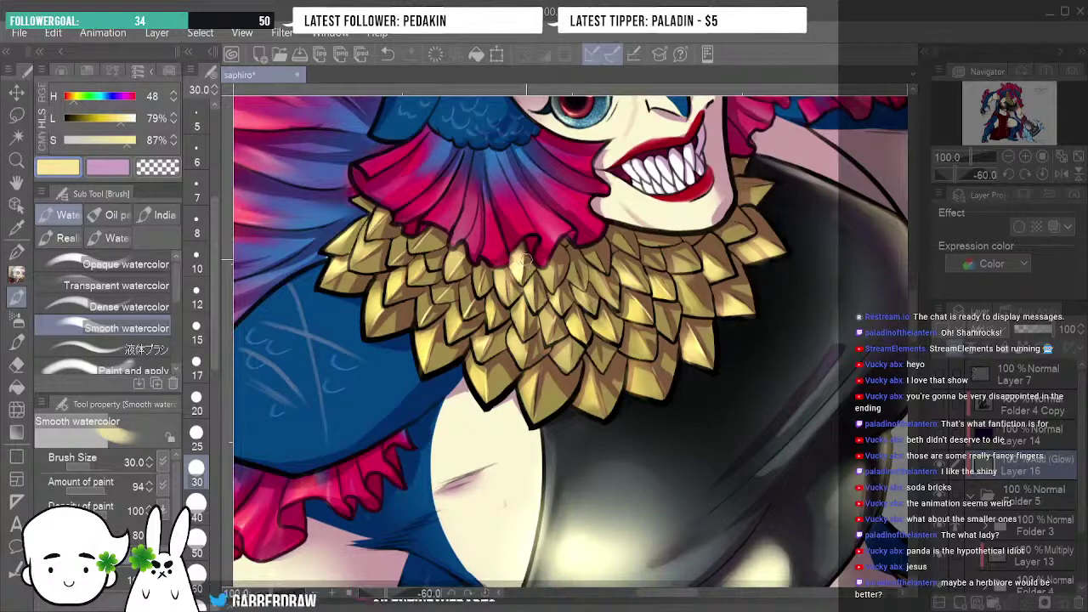
Soften the collar highlights beneath the pink ear frill with the Soft airbrush in the transparent color, setting the brush size to 50.
click(16, 318)
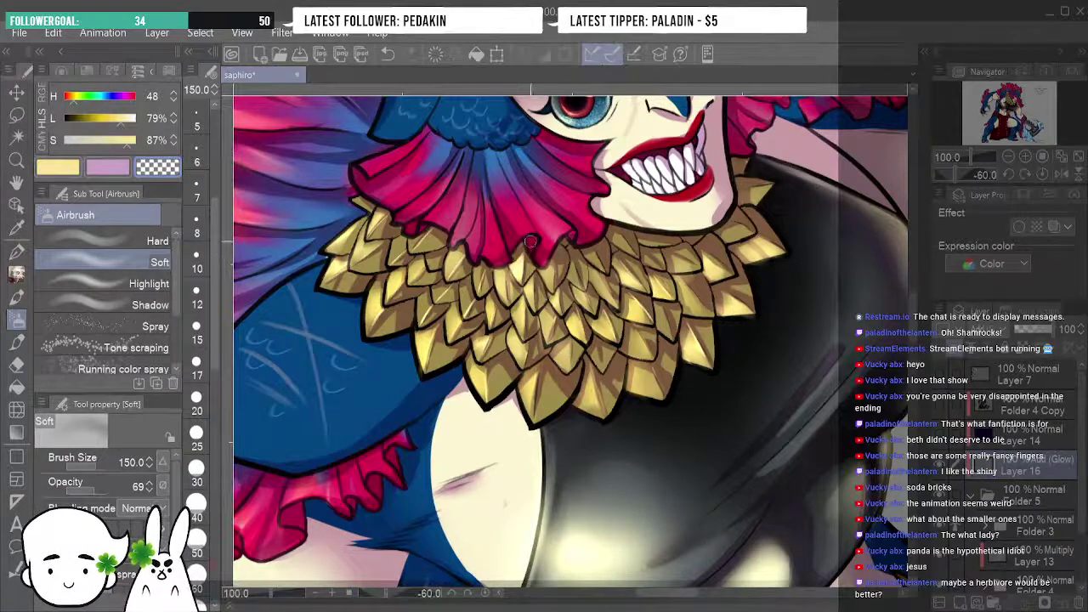
drag(530, 242, 523, 246)
key(ctrl+z)
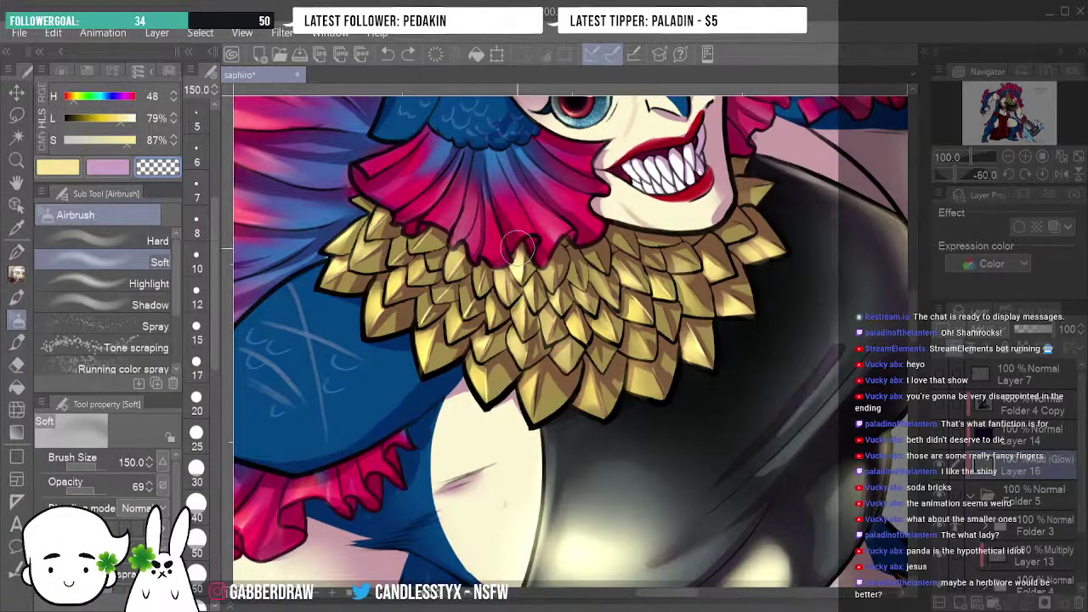
mouse_move(515, 244)
mouse_down()
mouse_move(520, 258)
mouse_move(527, 238)
mouse_move(509, 234)
mouse_move(520, 242)
mouse_move(526, 217)
mouse_up()
key(bracketleft)
key(bracketleft)
key(bracketleft)
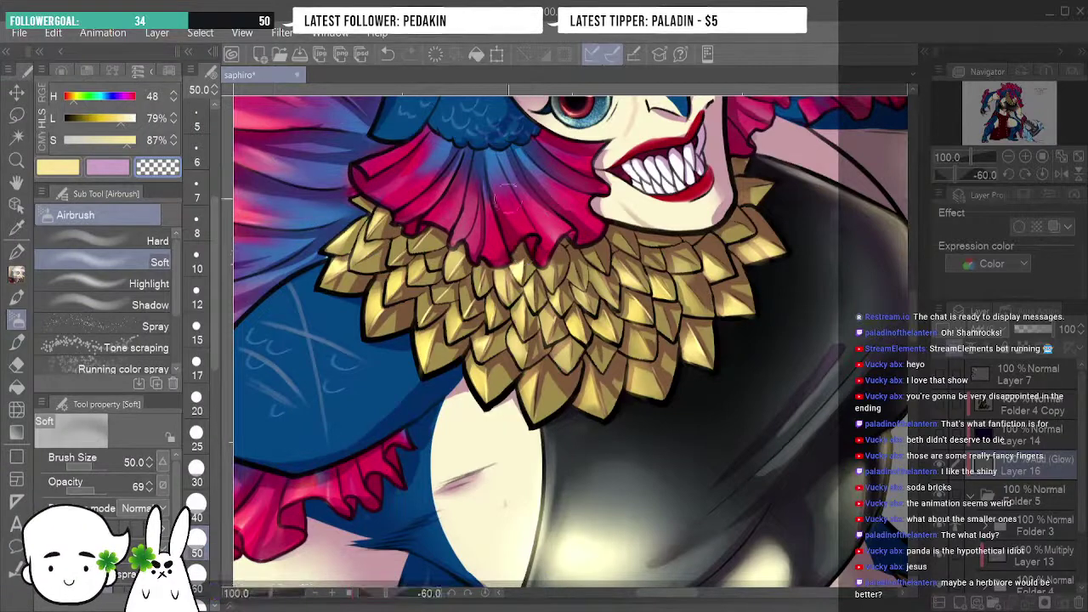
click(386, 56)
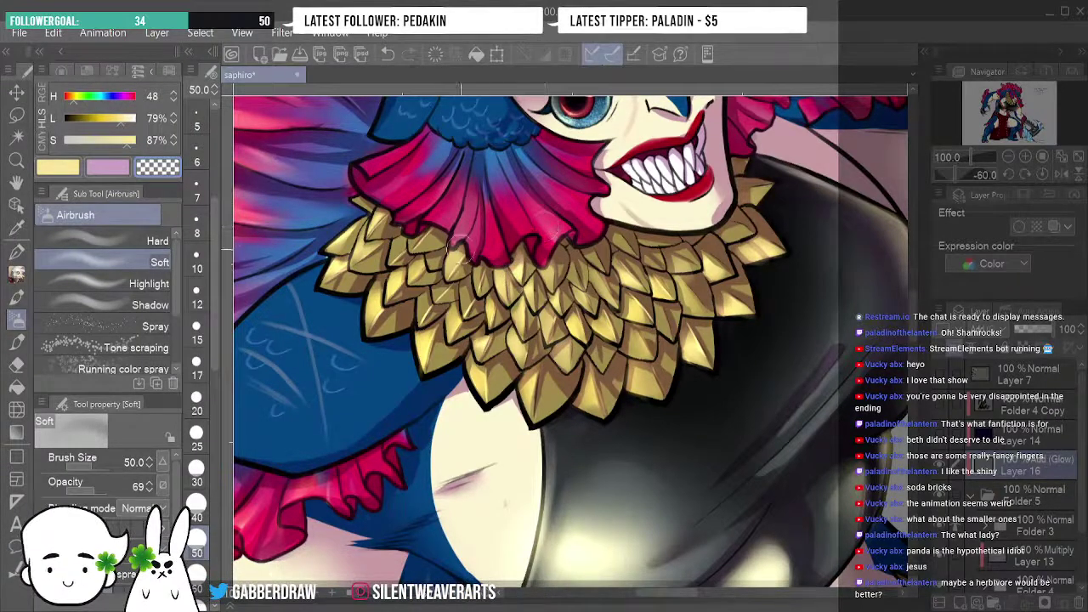
Rework the collar's scale highlights with Smooth watercolor in the transparent color and pale yellow, using brush sizes 30 and 17.
key(p)
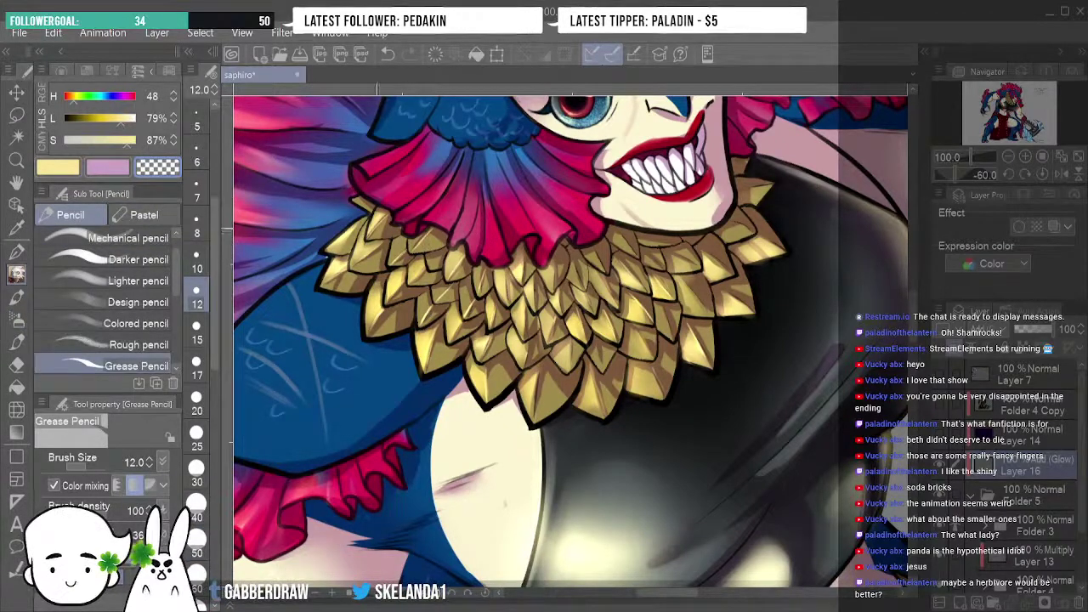
key(b)
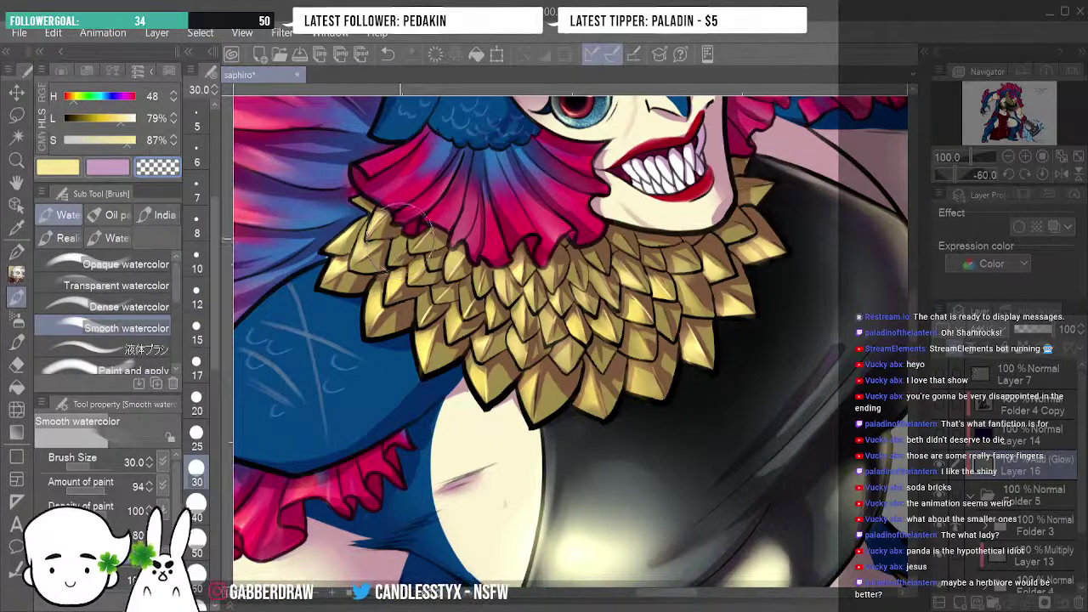
key(c)
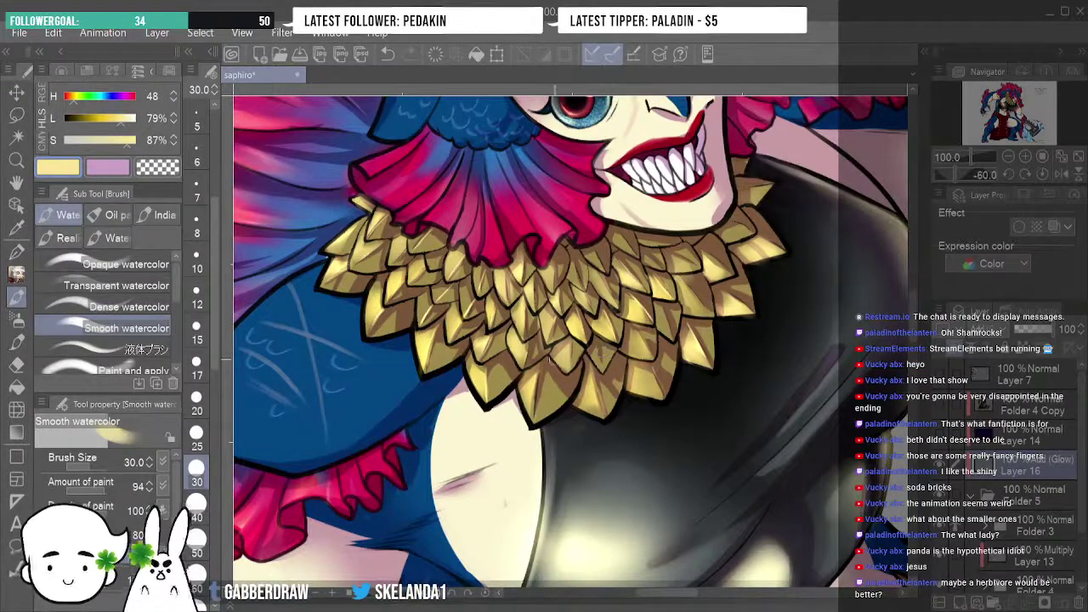
drag(590, 378, 593, 398)
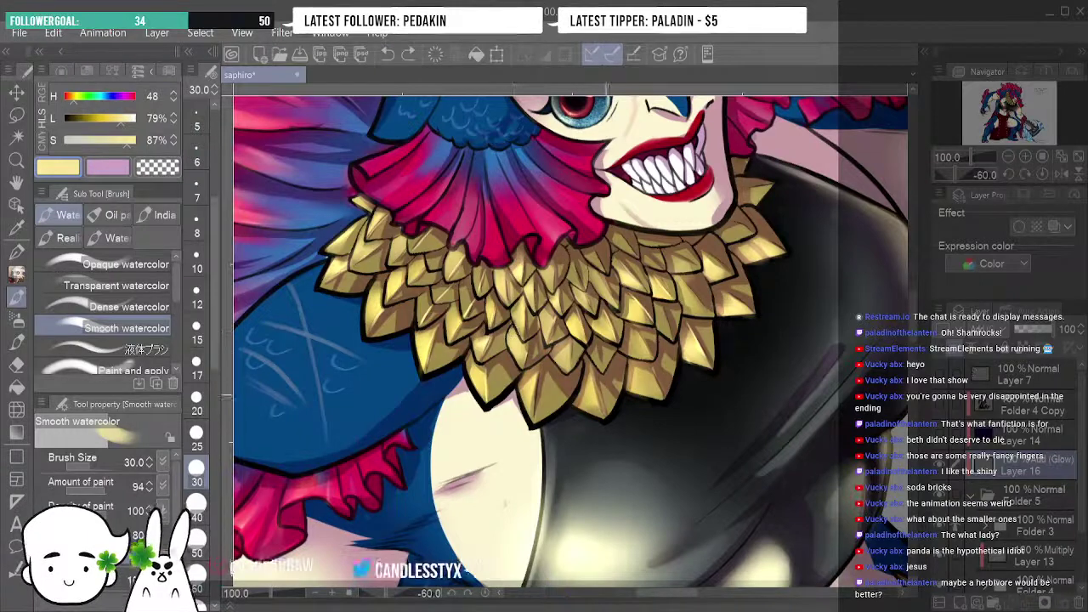
drag(583, 370, 599, 418)
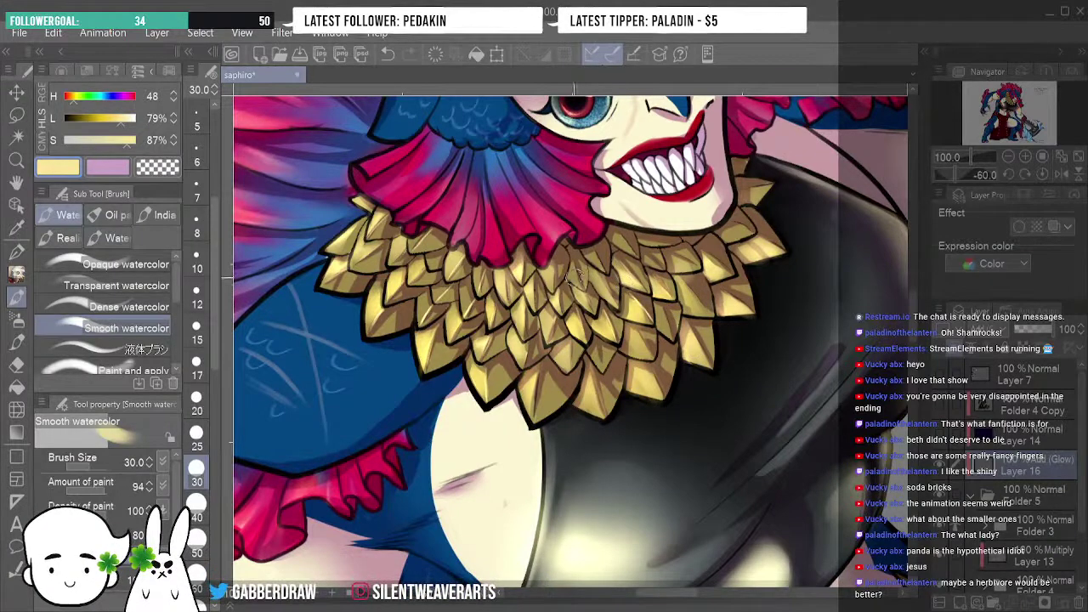
key(bracketleft)
key(bracketleft)
key(bracketleft)
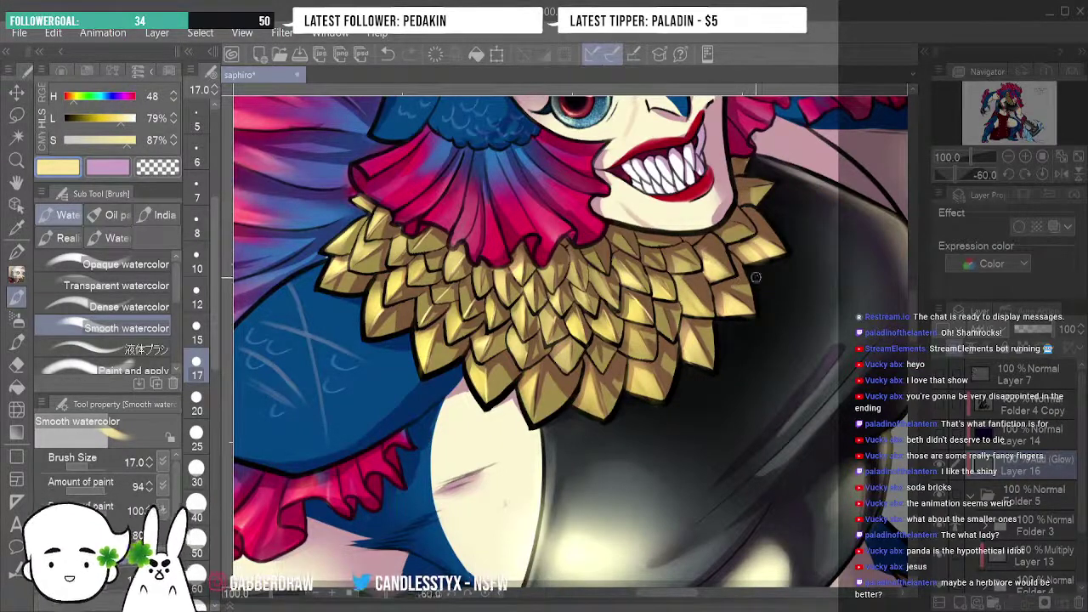
Examine the gold highlights on the collar and clawed hand at 50% zoom with the canvas rotated to -15 degrees.
click(1025, 174)
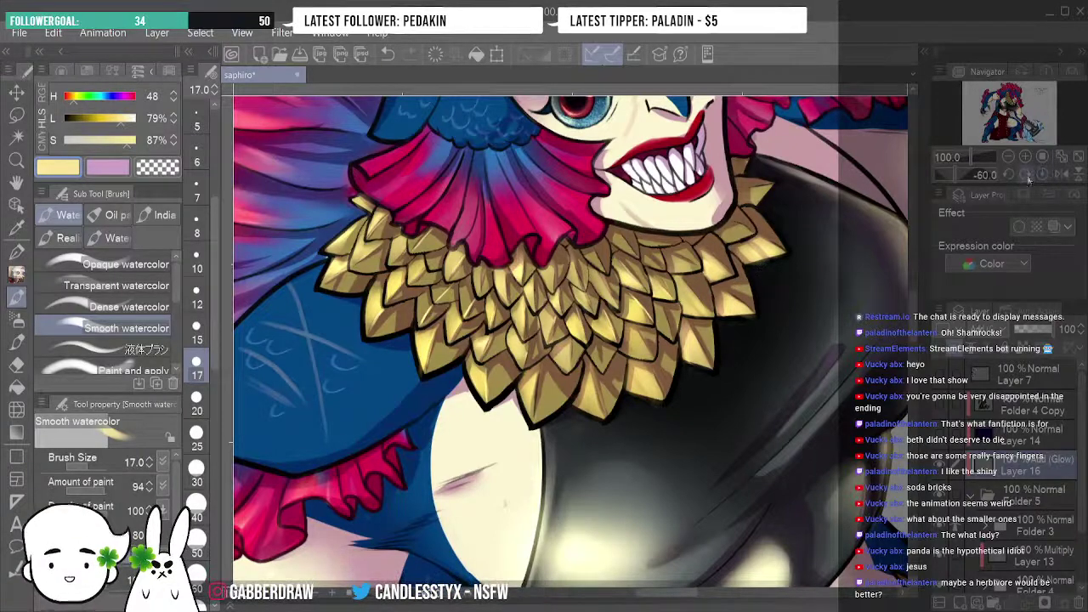
click(1024, 174)
click(1025, 174)
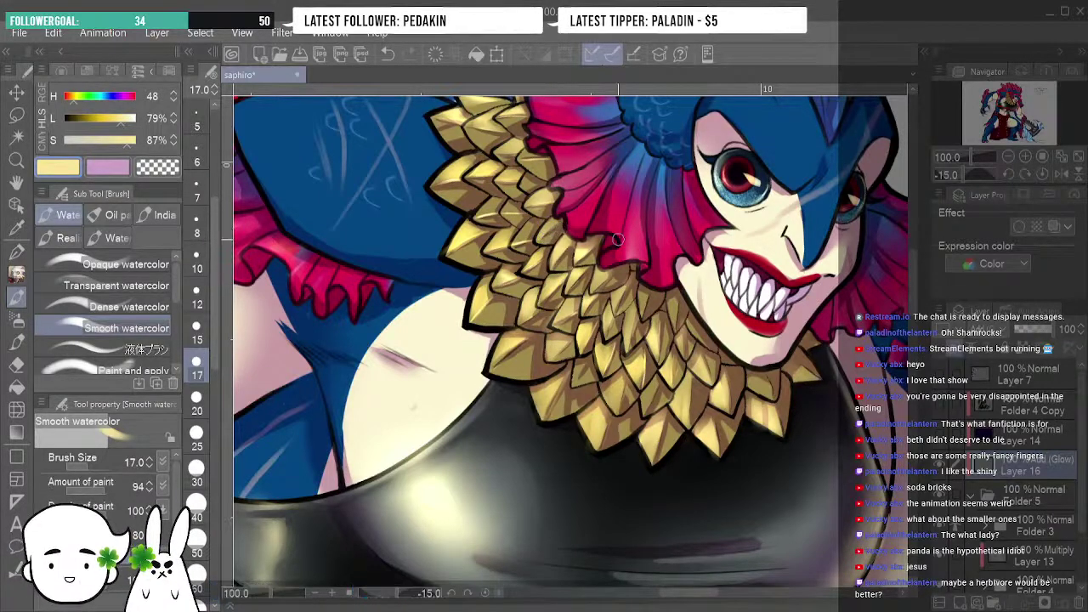
click(1008, 157)
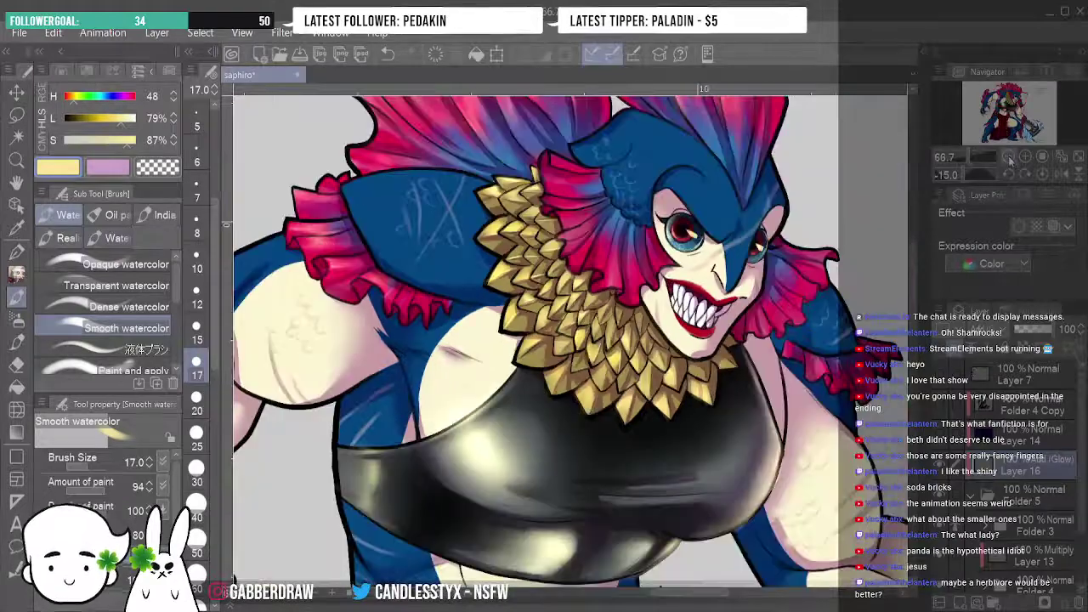
click(1007, 157)
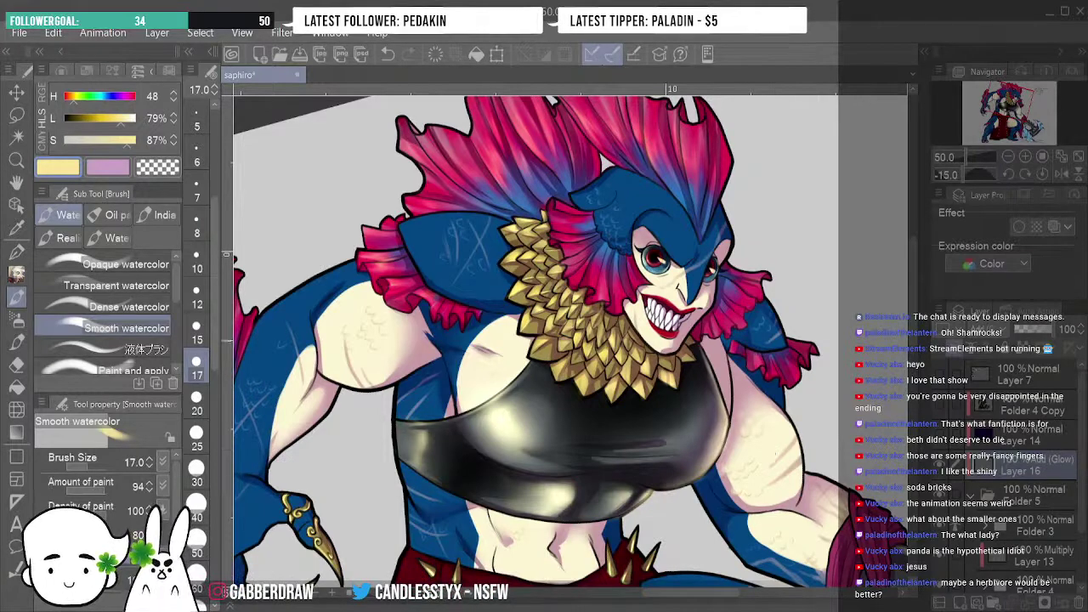
scroll(911, 277, down, 5)
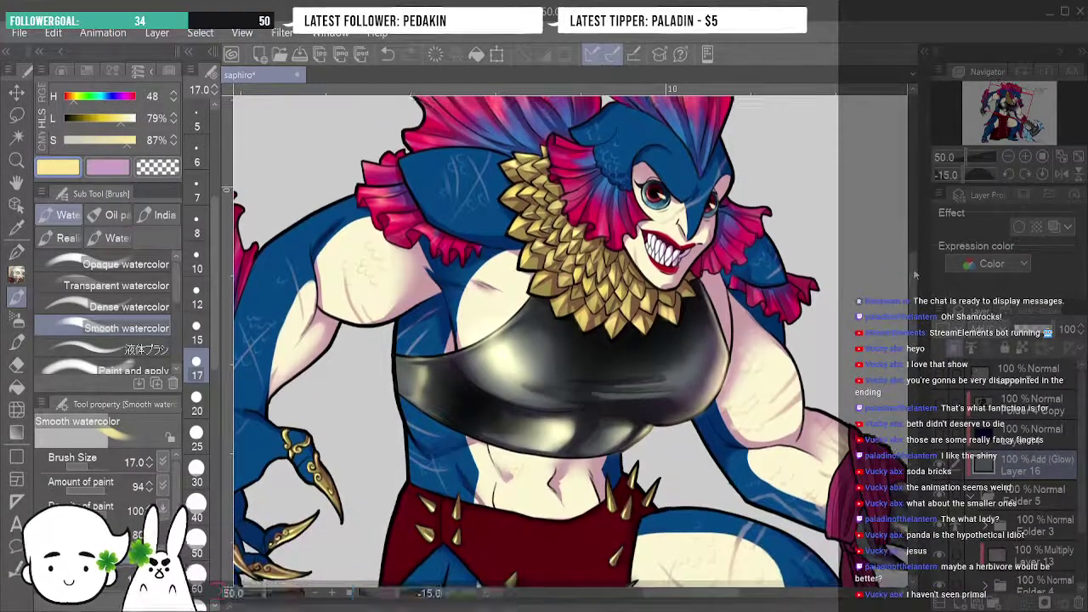
scroll(915, 281, down, 1)
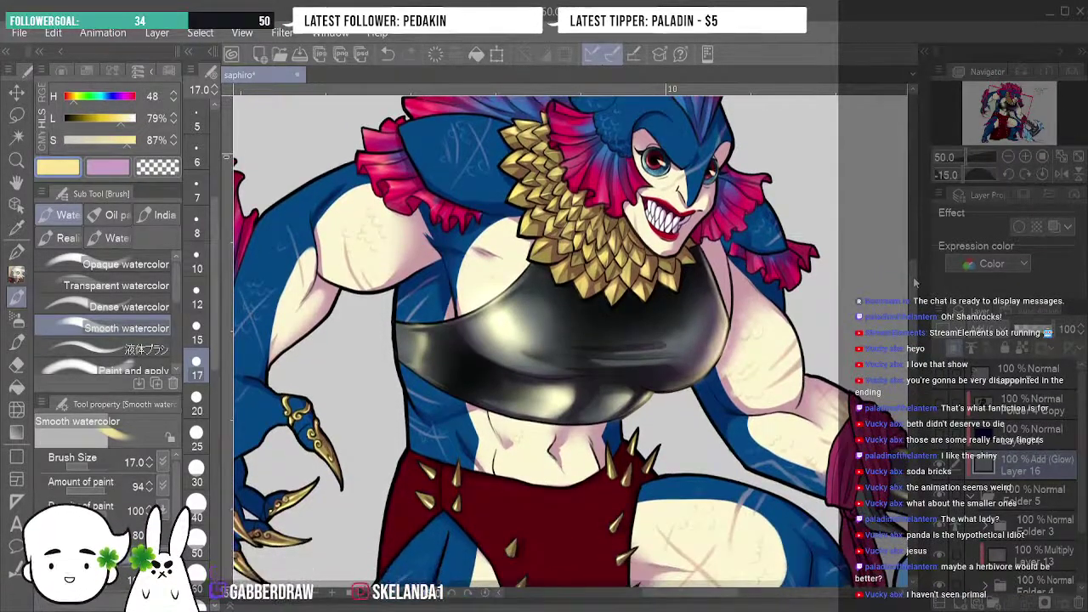
scroll(914, 281, down, 1)
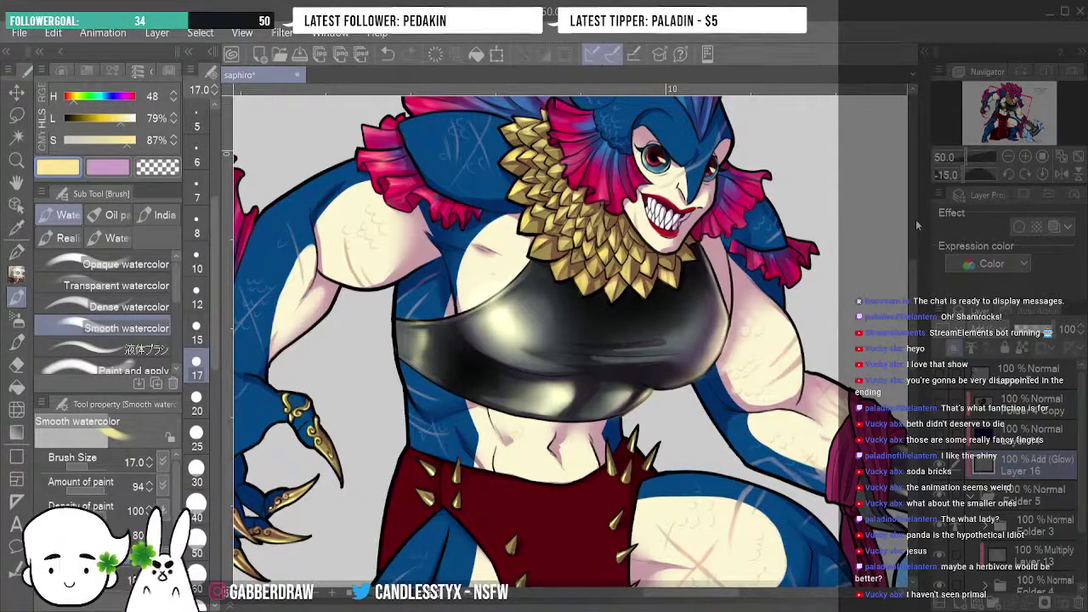
scroll(570, 340, left, 5)
scroll(570, 340, left, 2)
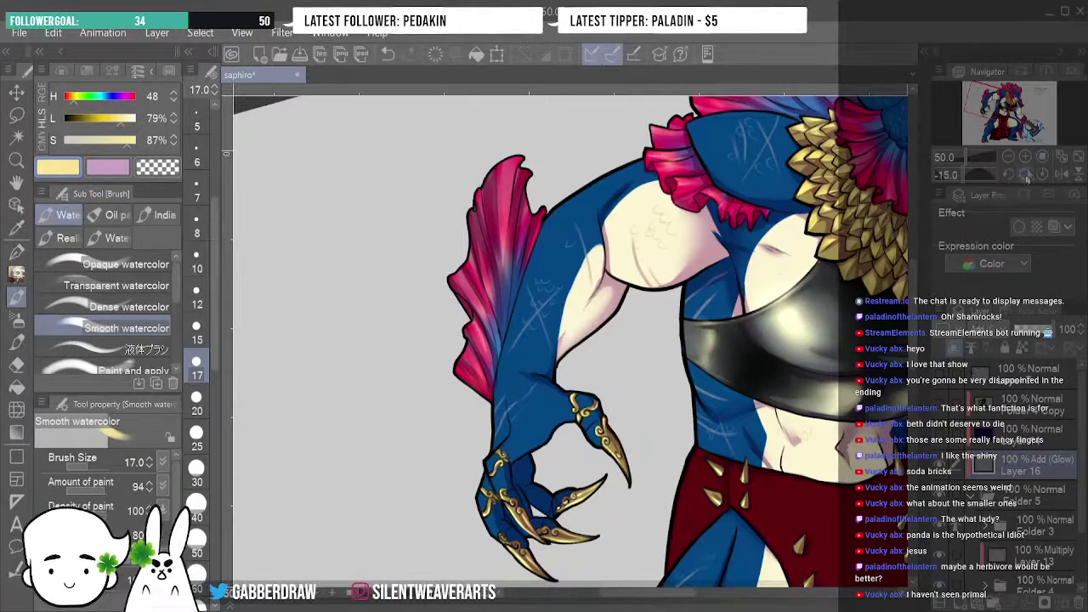
Mirror the canvas view and paint pale yellow highlights along the black top's outer chest edge with Smooth watercolor at size 17.
key(ctrl+plus)
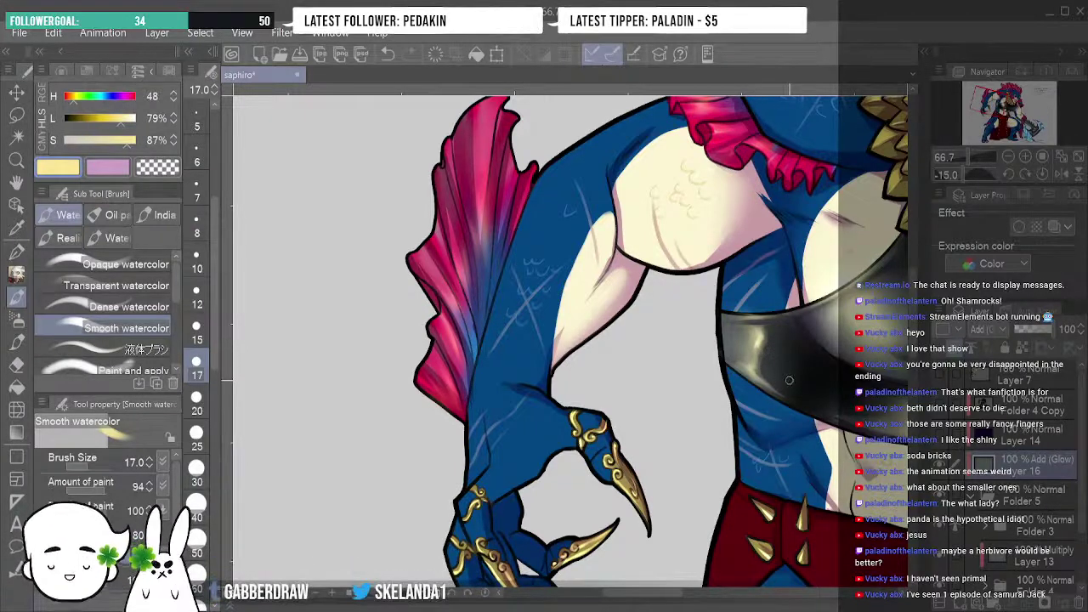
click(1057, 176)
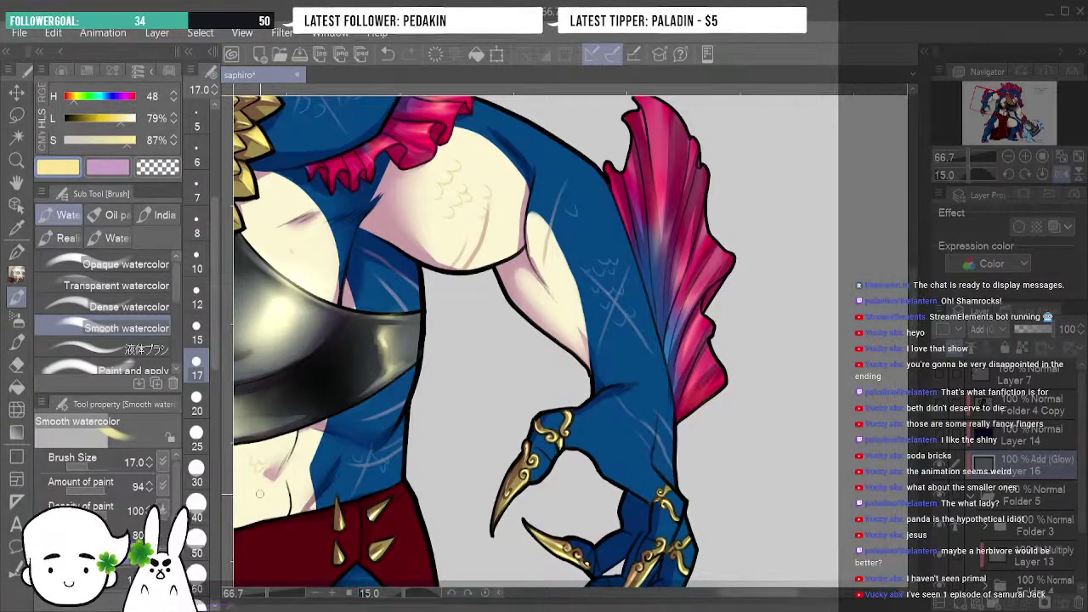
drag(425, 557, 731, 594)
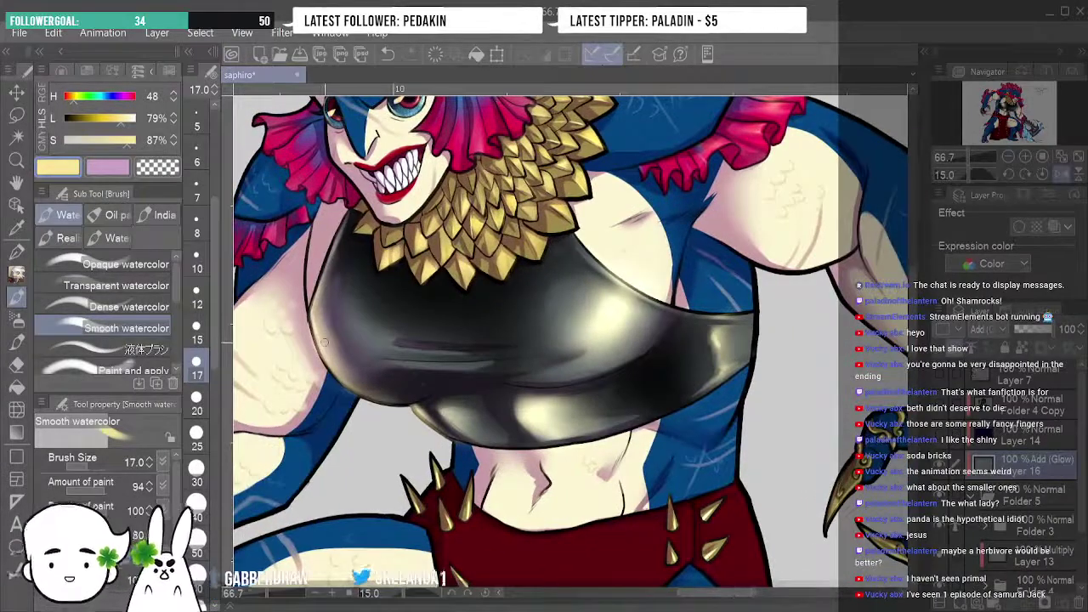
drag(307, 320, 331, 376)
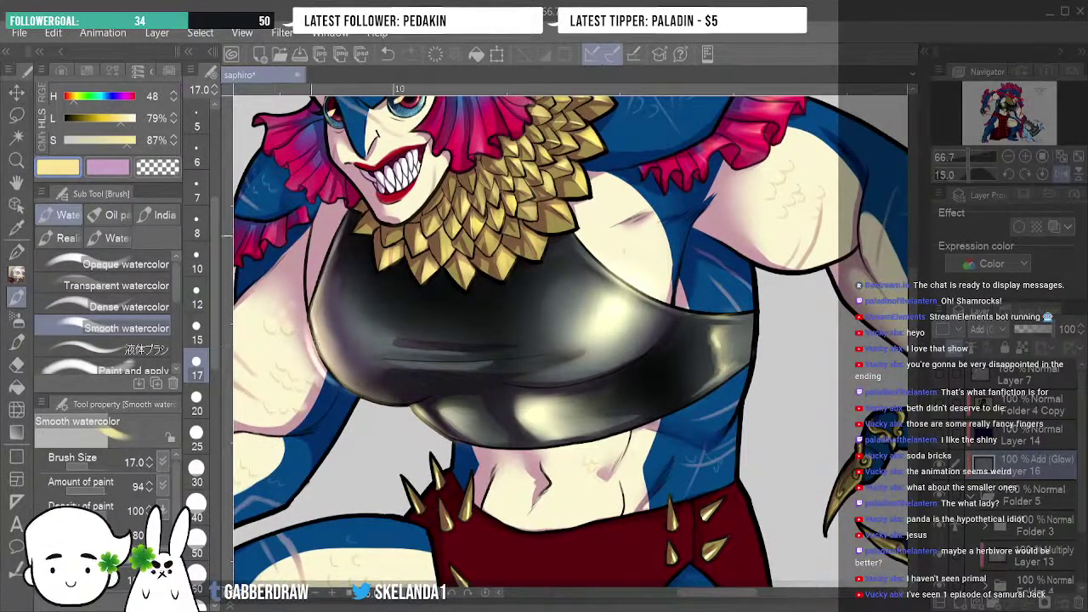
click(387, 56)
drag(311, 328, 317, 357)
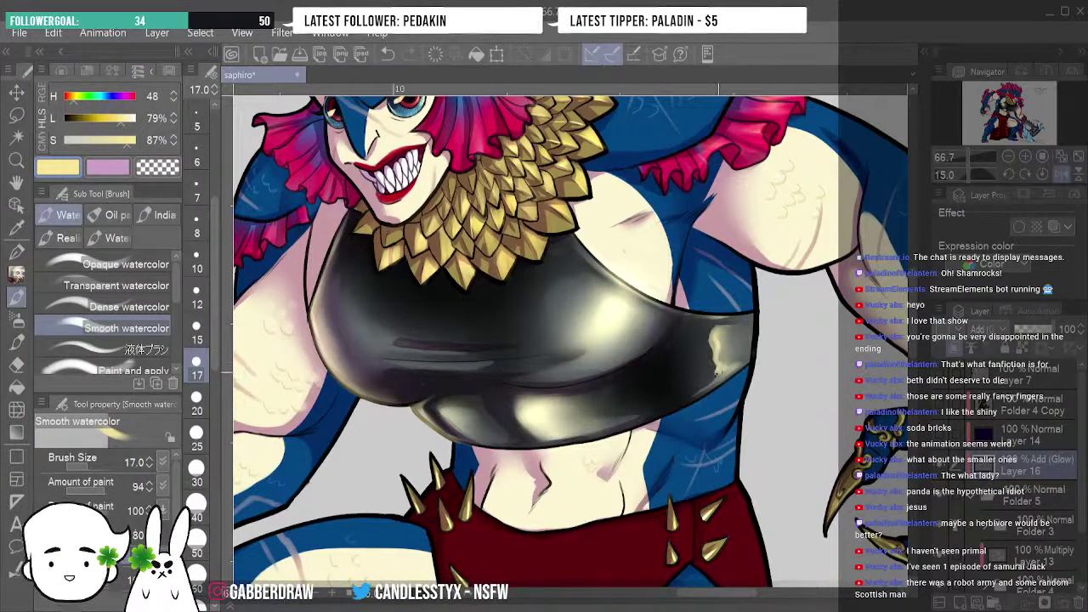
click(15, 340)
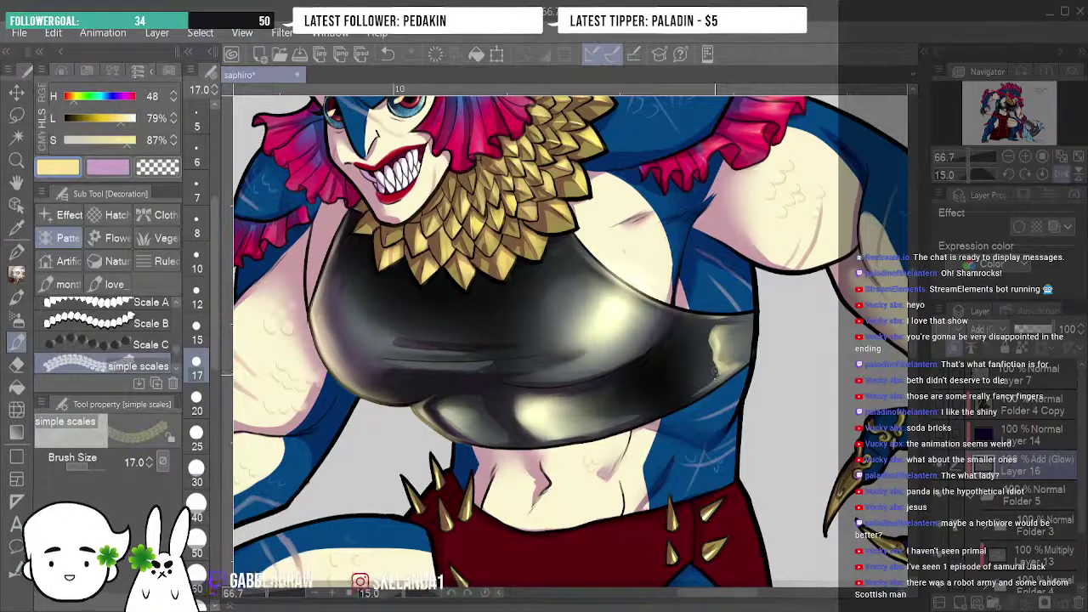
click(17, 319)
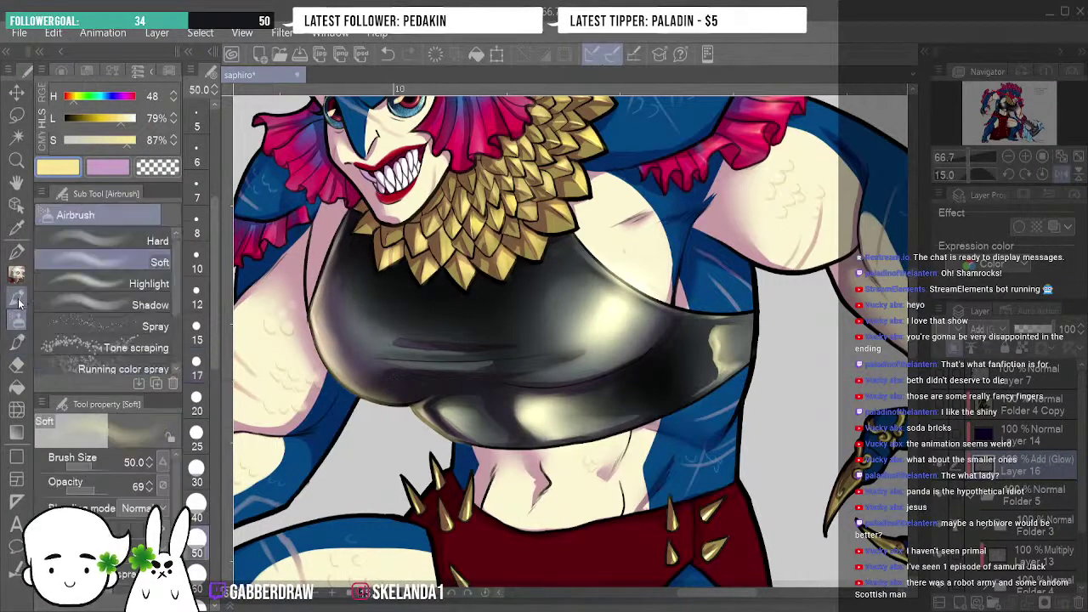
click(17, 296)
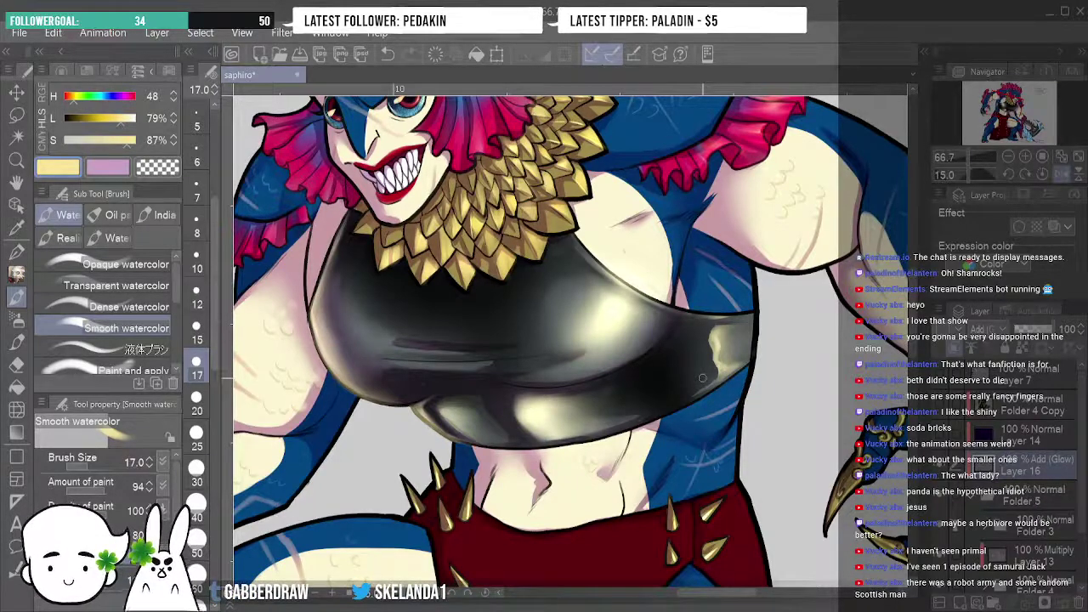
Unmirror the canvas view and brighten the highlight on the black top's side band beneath the arm with Smooth watercolor at size 17.
click(1062, 175)
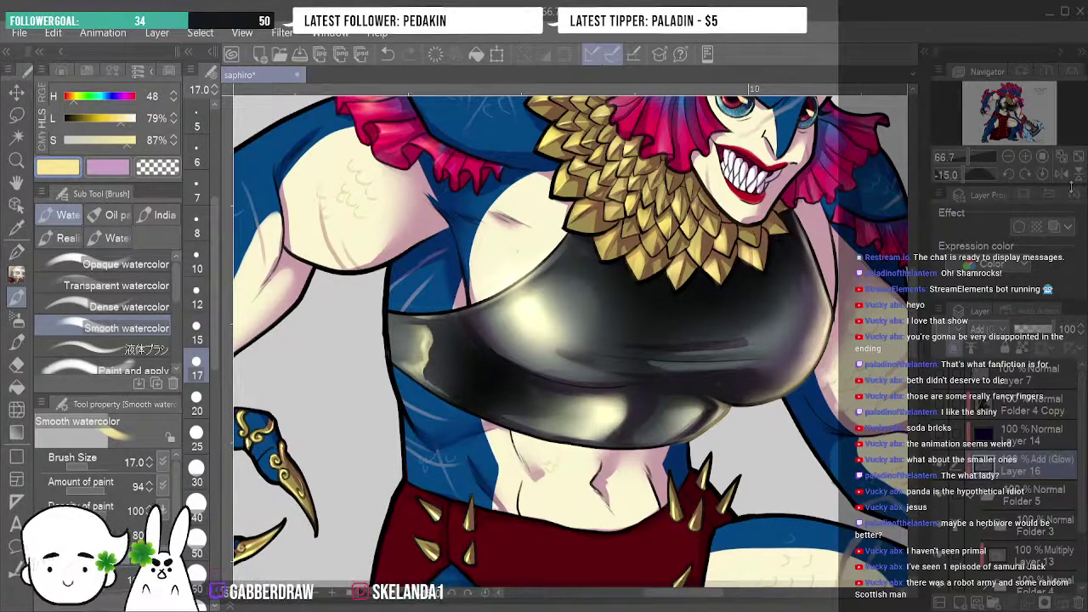
click(1007, 175)
click(1008, 175)
click(1008, 175)
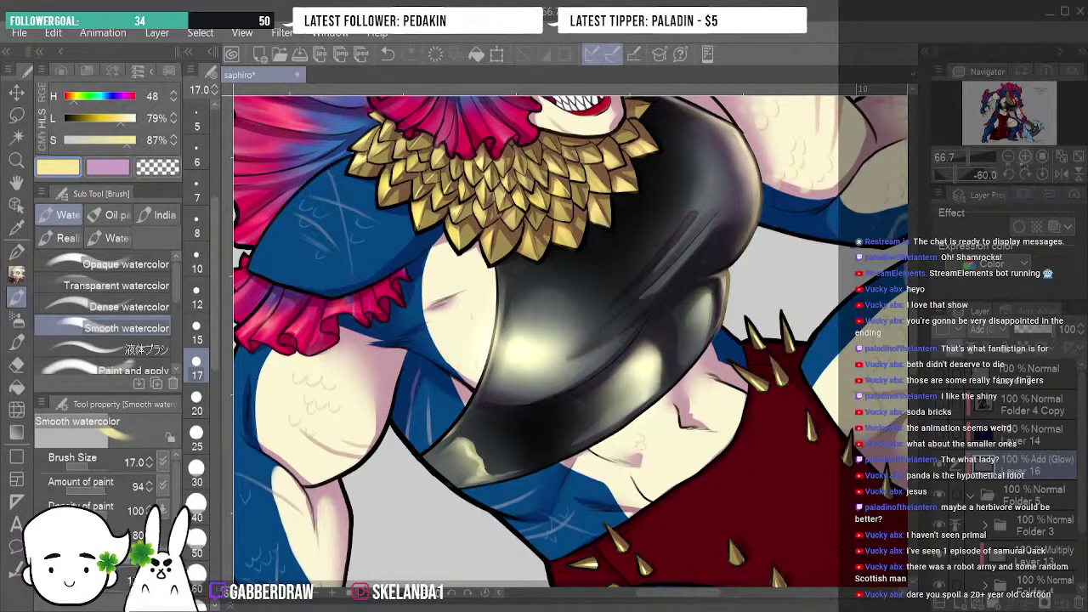
click(1008, 156)
click(1025, 158)
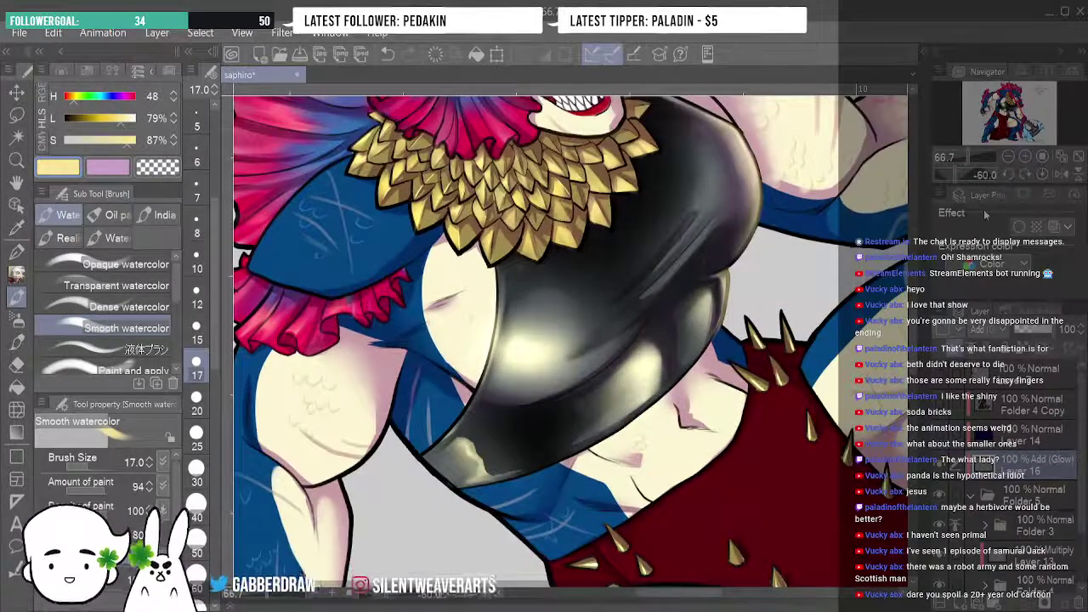
drag(605, 561, 698, 571)
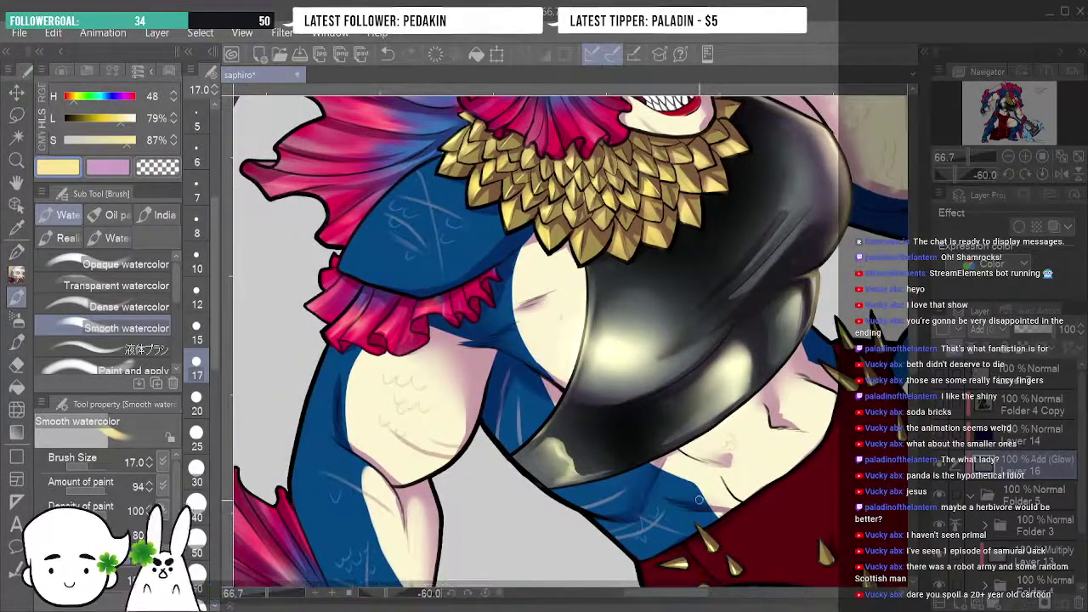
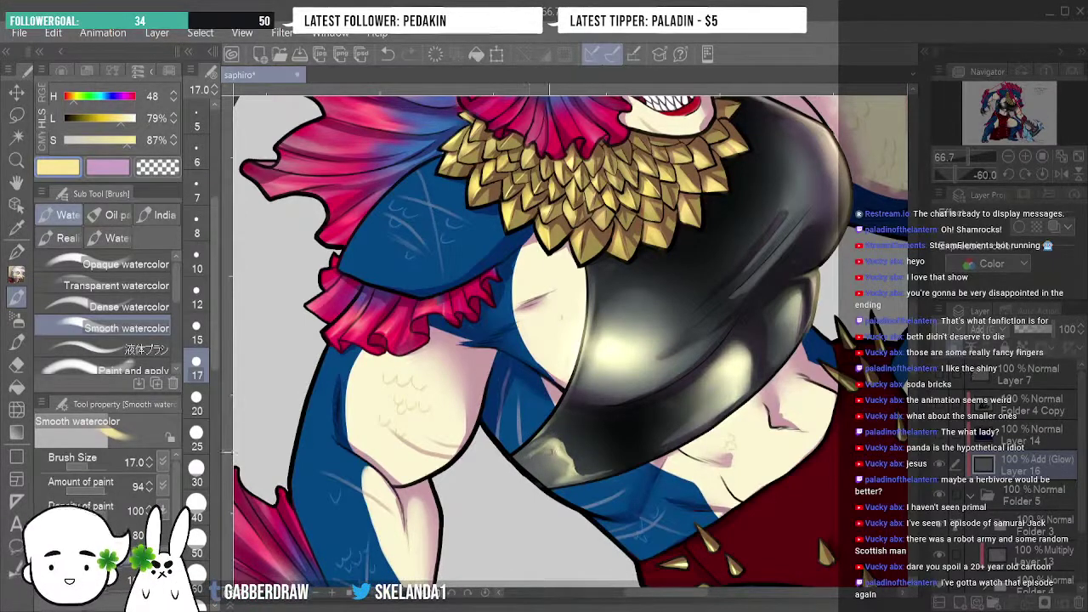
drag(554, 438, 589, 477)
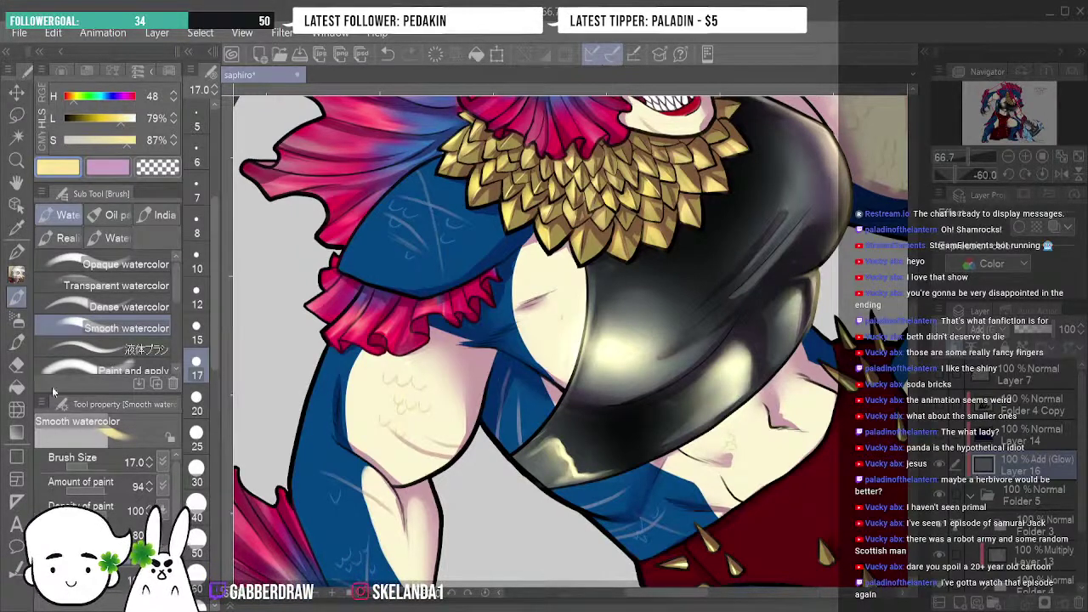
click(17, 389)
click(16, 363)
click(17, 341)
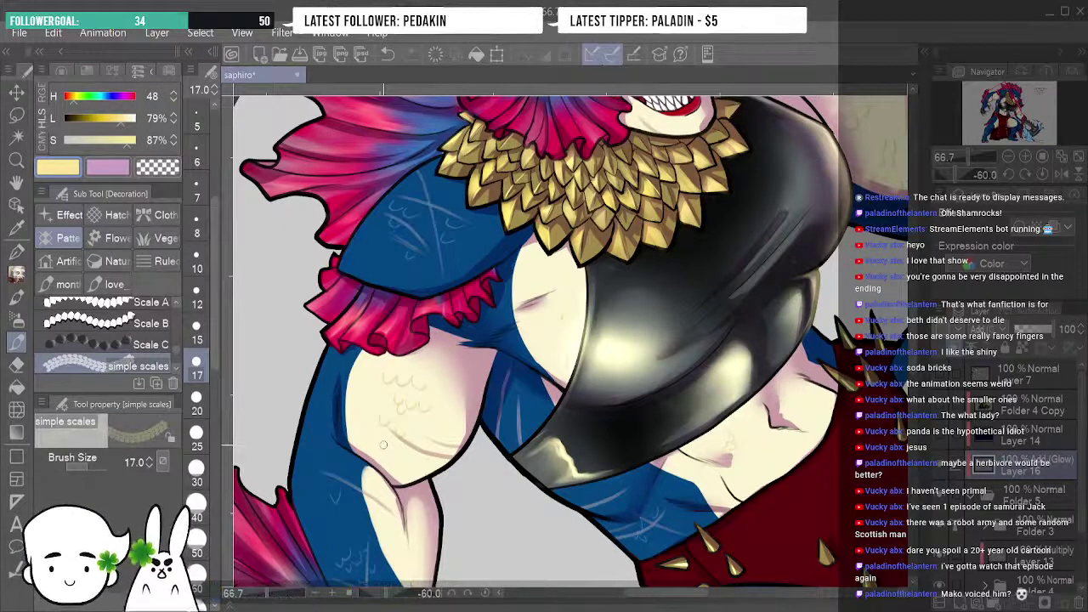
click(16, 385)
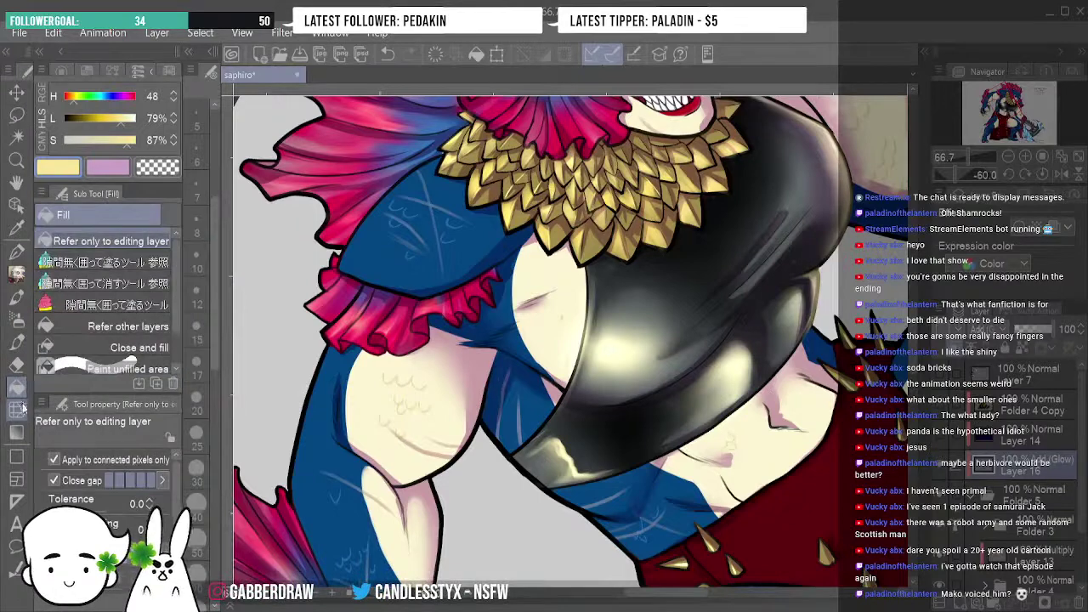
click(16, 319)
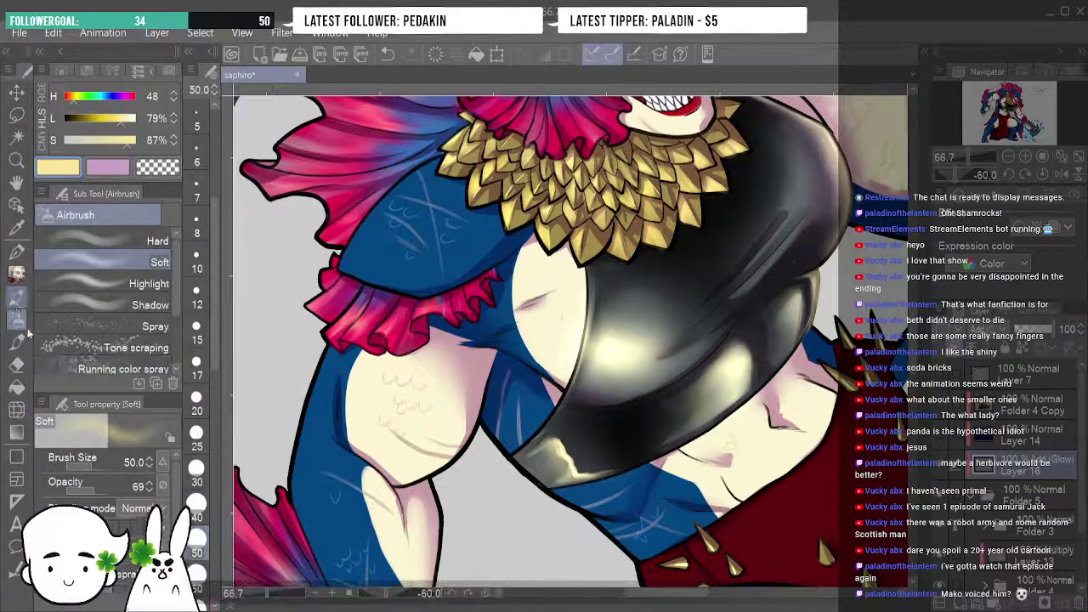
key(b)
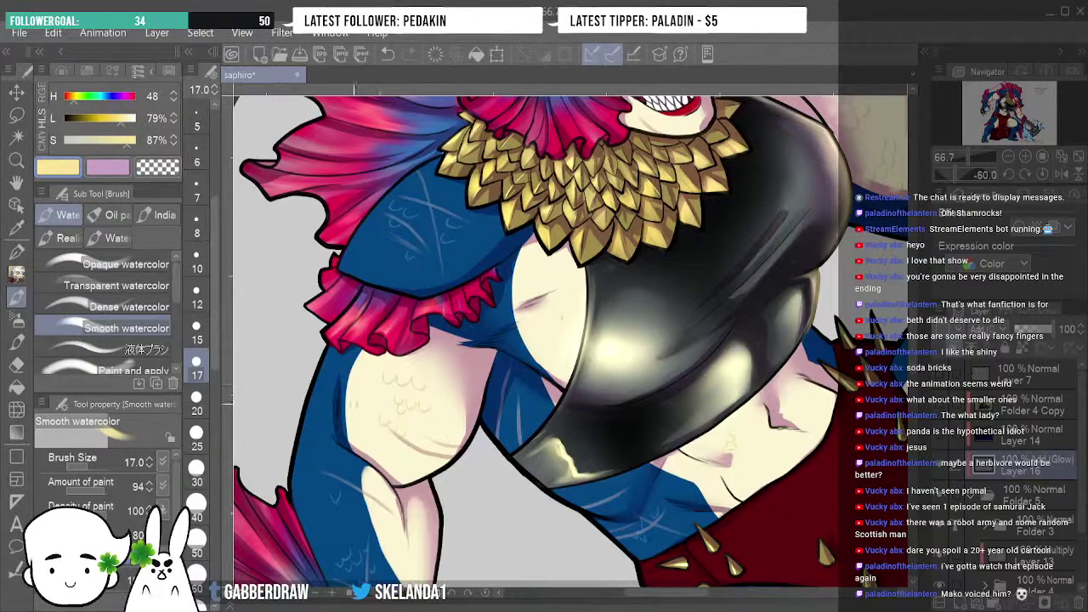
Try to reshape the highlight on the black top's side band with Smooth watercolor at size 17, and undo those strokes.
drag(527, 450, 546, 445)
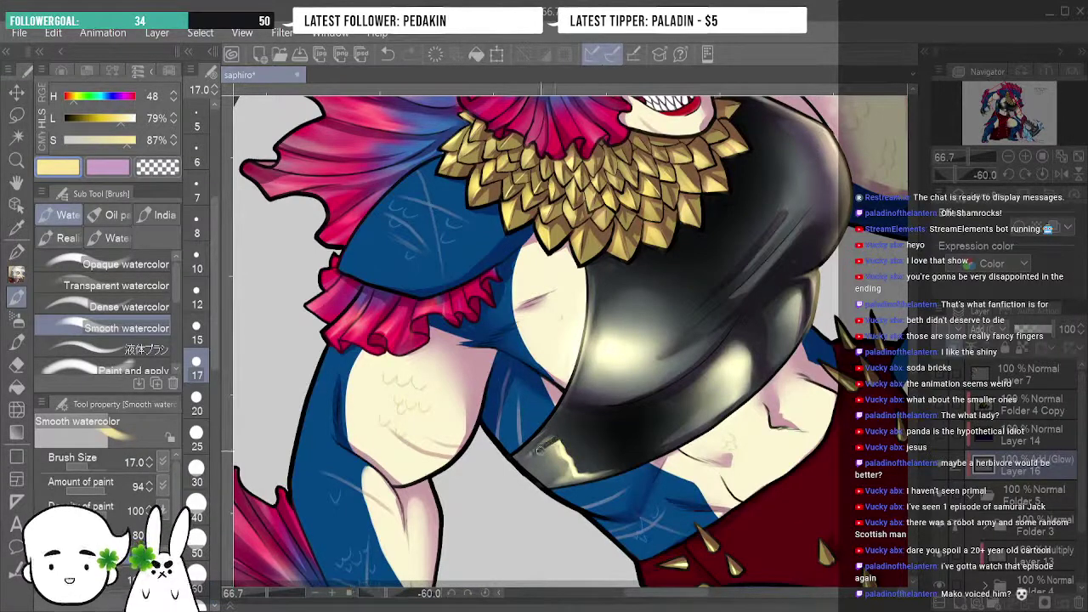
key(ctrl+z)
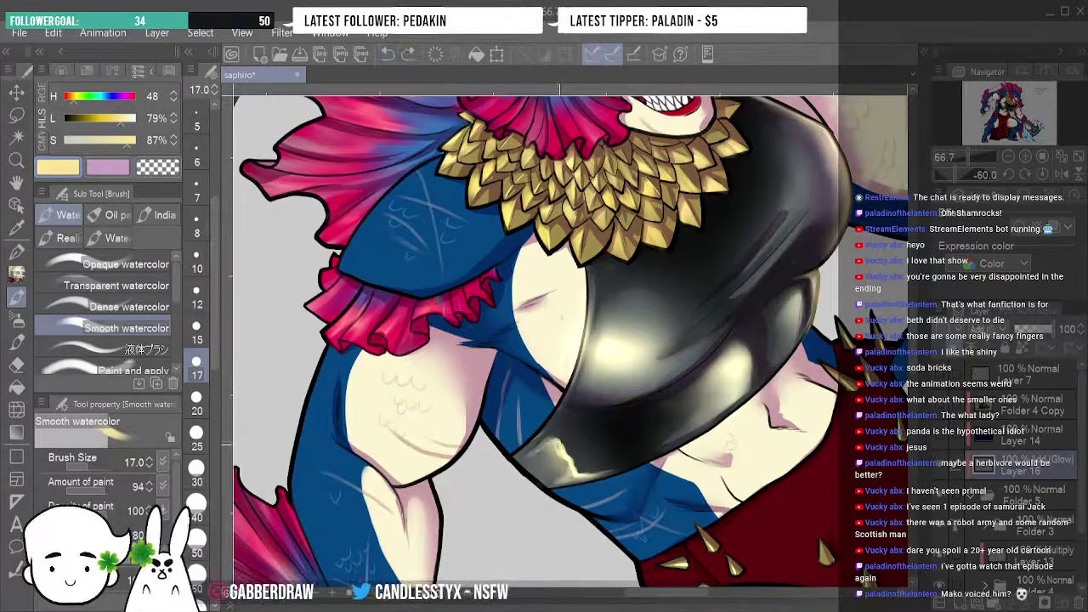
drag(540, 440, 554, 438)
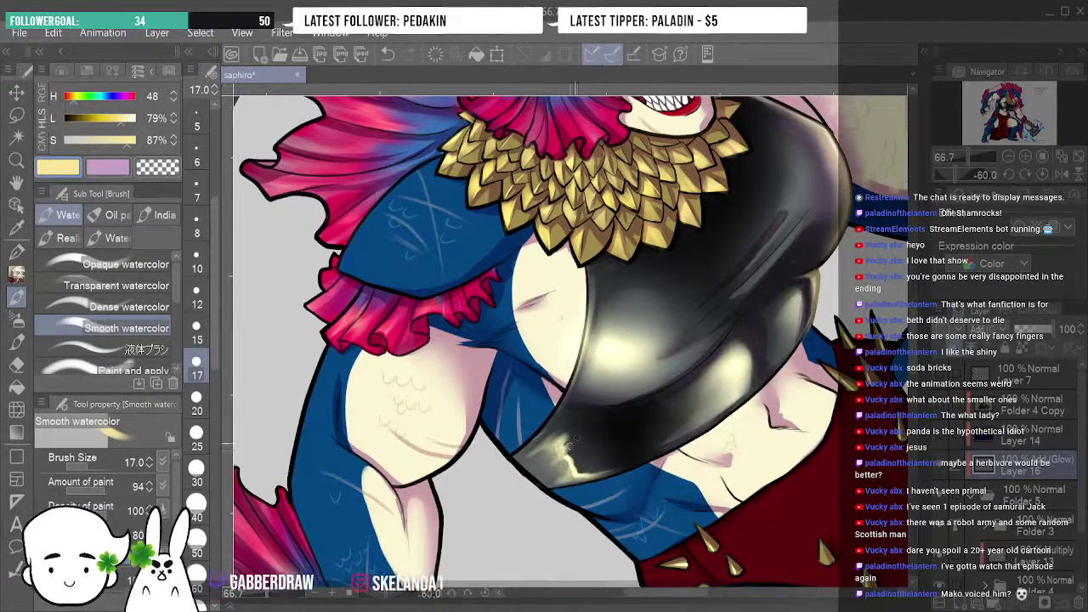
mouse_move(576, 436)
mouse_down()
mouse_move(567, 457)
mouse_move(582, 450)
mouse_move(565, 463)
mouse_up()
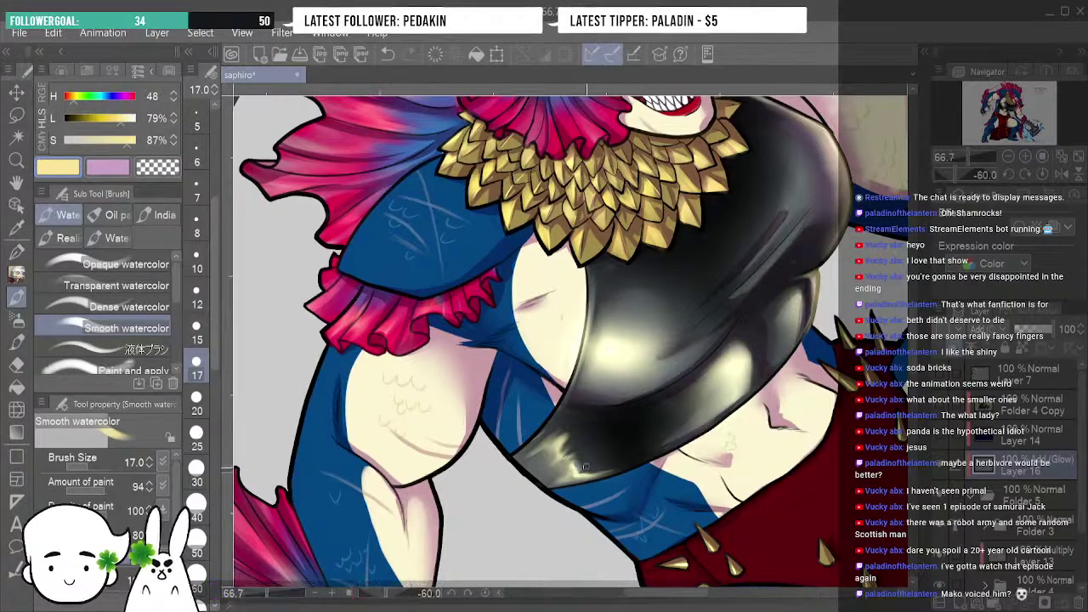
click(381, 56)
click(382, 54)
click(383, 54)
click(385, 54)
click(385, 54)
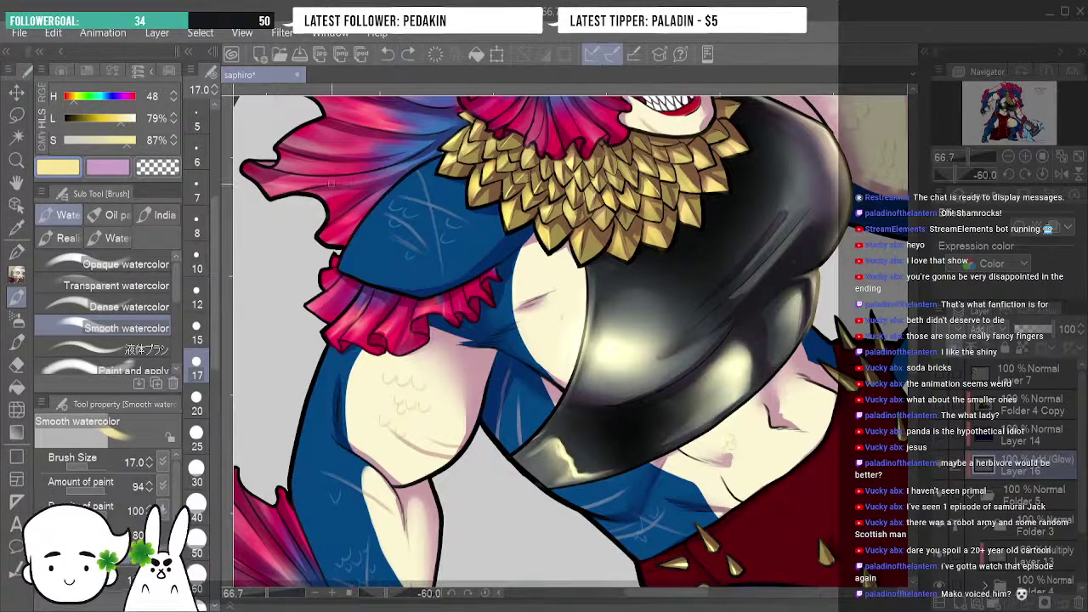
Soften the highlight on the black top's side band beneath the arm with the Blur tool at size 70.
click(17, 387)
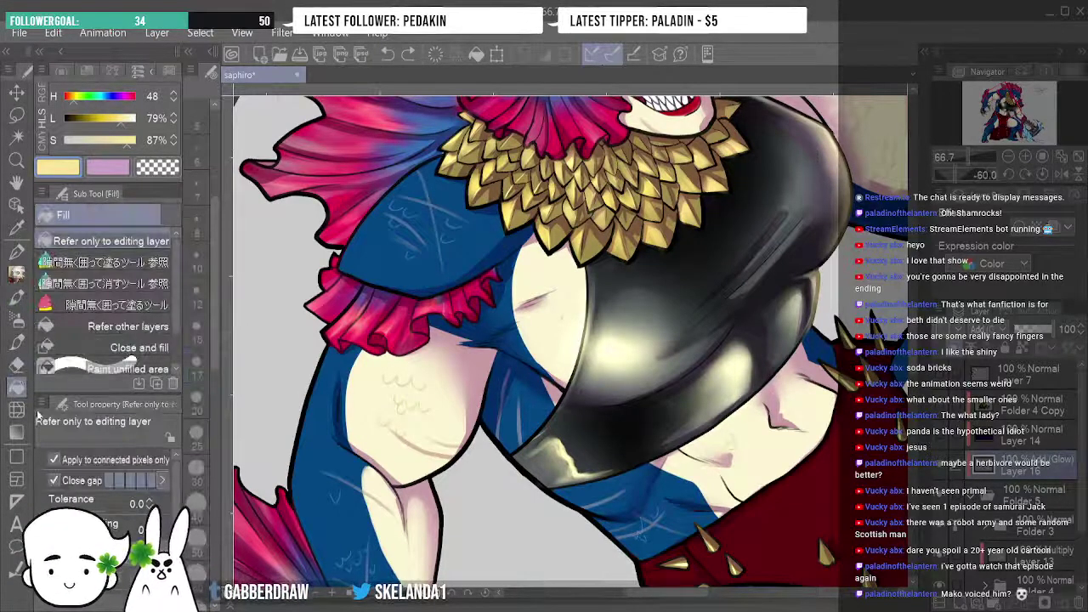
click(17, 364)
click(17, 340)
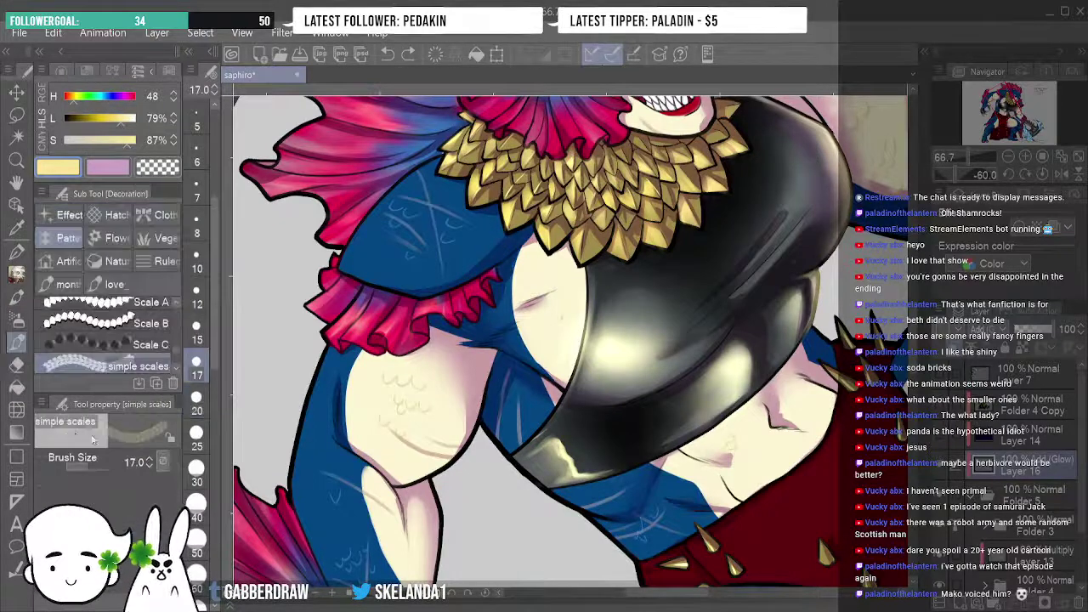
click(16, 408)
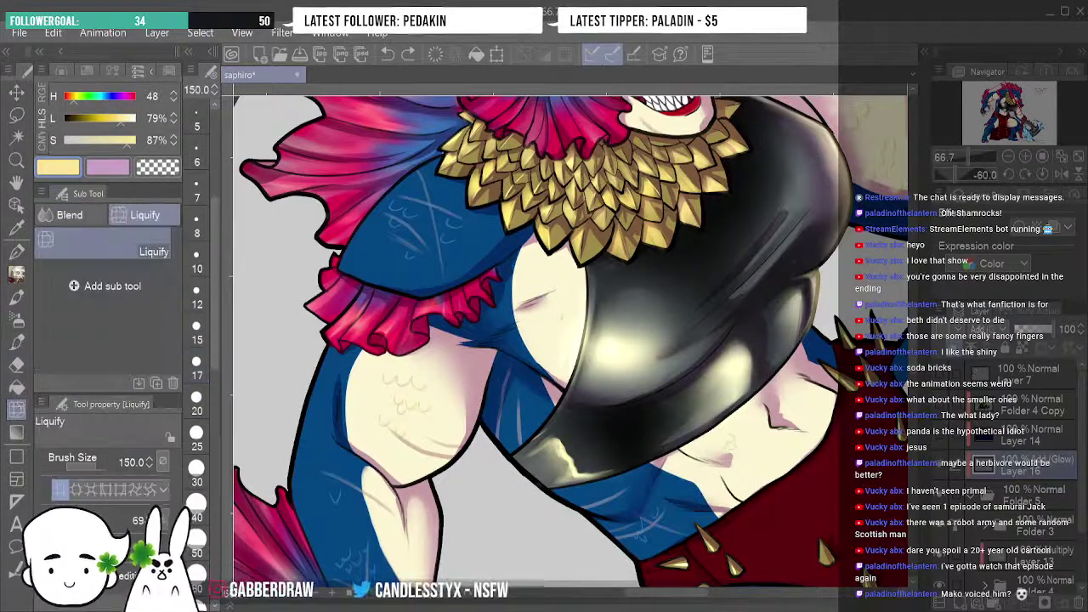
click(68, 215)
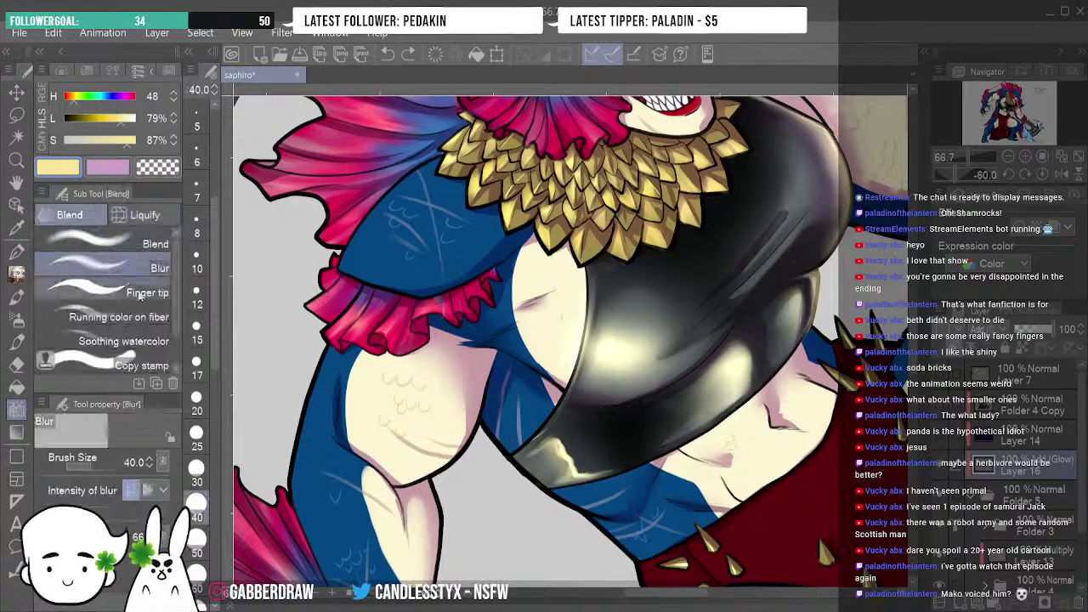
key(bracketright)
key(bracketright)
key(bracketright)
mouse_move(569, 432)
mouse_down()
mouse_move(614, 463)
mouse_move(570, 475)
mouse_move(628, 454)
mouse_move(584, 476)
mouse_move(621, 460)
mouse_move(551, 435)
mouse_move(530, 439)
mouse_move(567, 413)
mouse_move(620, 413)
mouse_move(629, 389)
mouse_up()
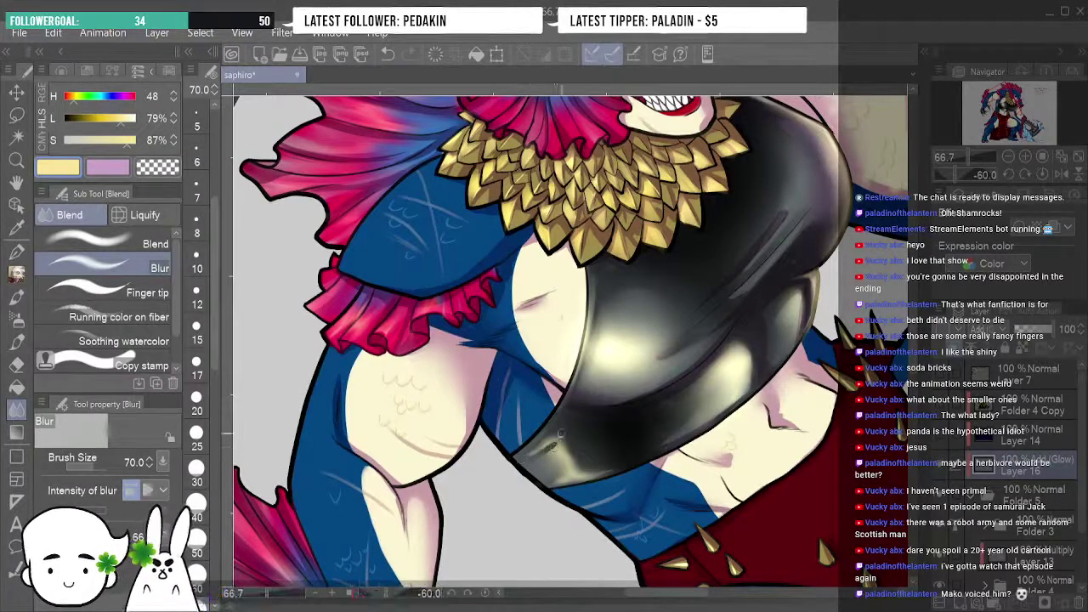
key(ctrl+z)
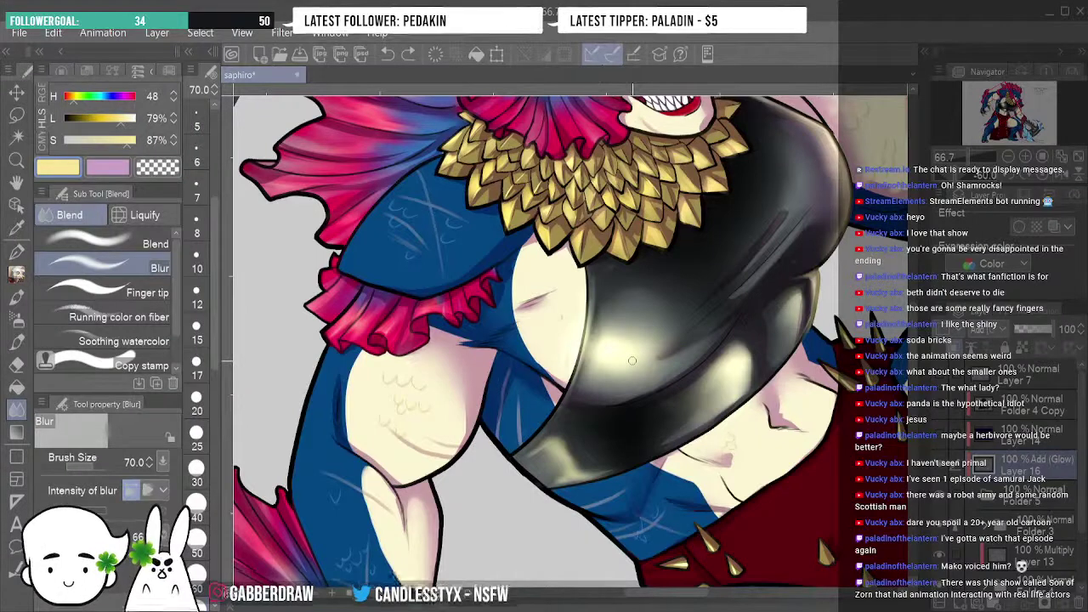
Repaint the side band's pale yellow highlight over the blurred area with Smooth watercolor at size 17.
click(22, 299)
key(b)
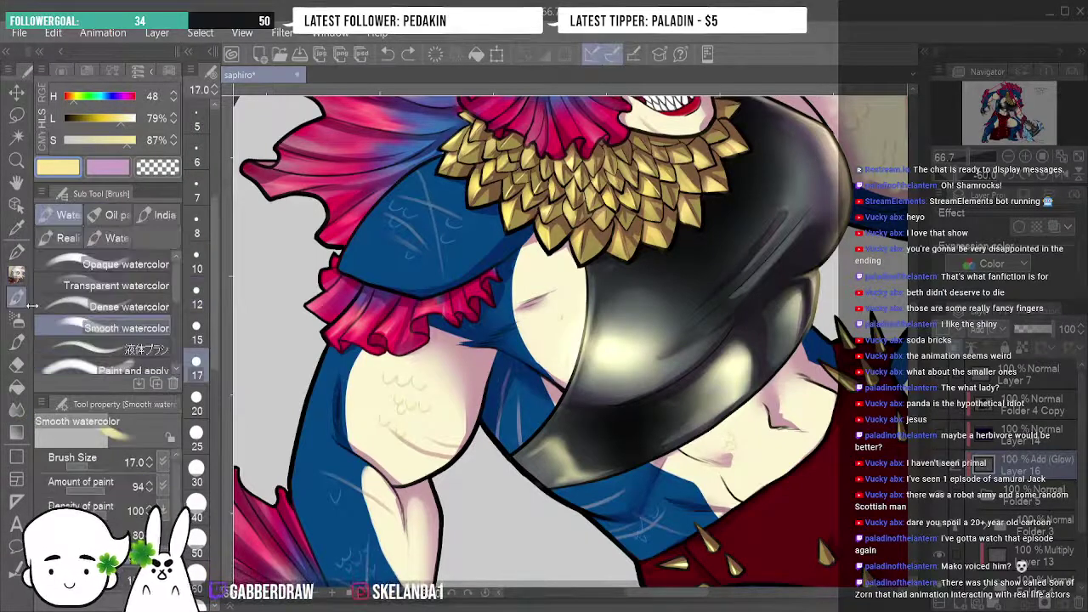
drag(528, 451, 547, 439)
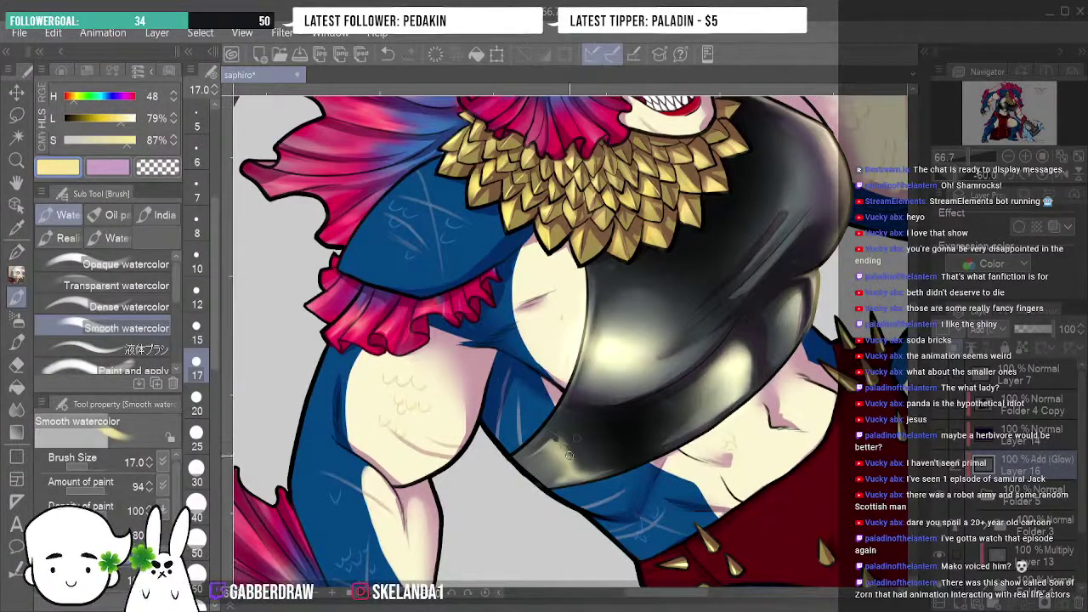
click(387, 54)
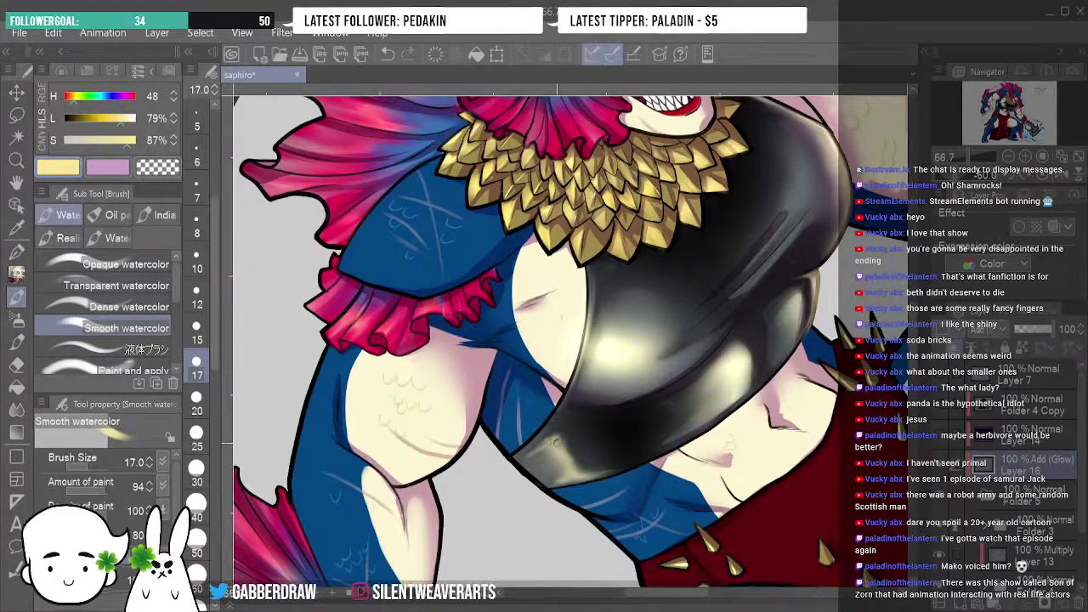
mouse_move(548, 443)
mouse_down()
mouse_move(561, 439)
mouse_move(571, 469)
mouse_up()
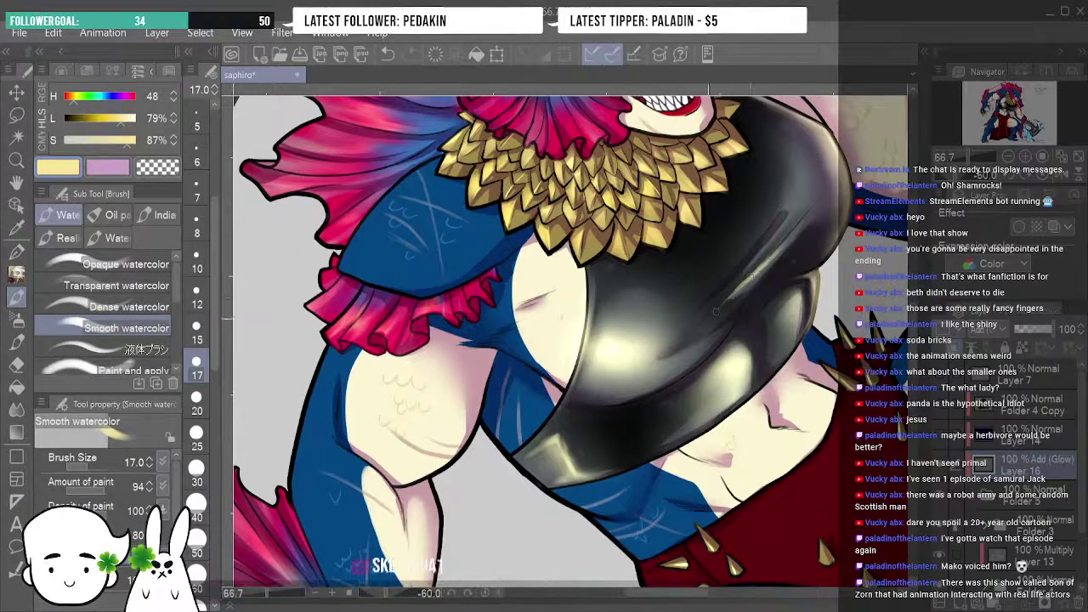
Paint thin pale yellow highlights along the black top's chest creases with Smooth watercolor at size 17 and soften them with Blur at size 70.
drag(744, 287, 814, 205)
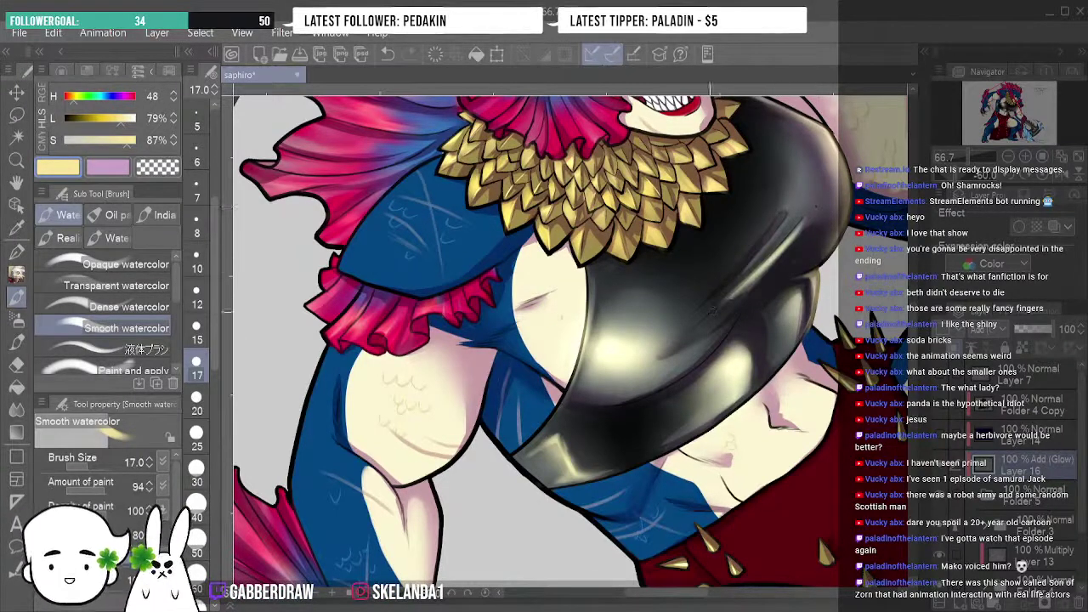
drag(715, 313, 750, 285)
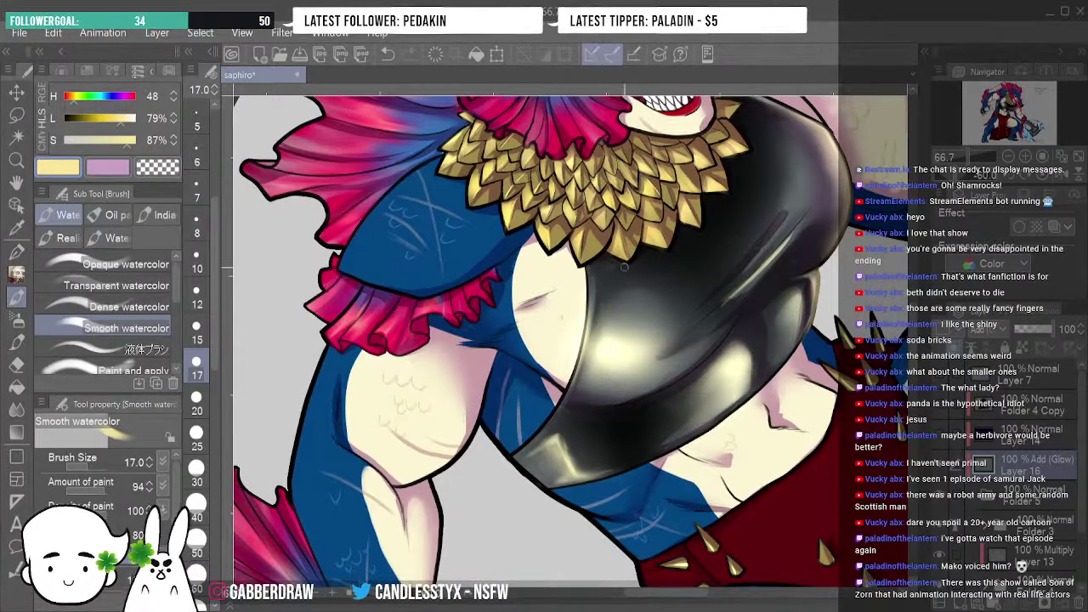
key(j)
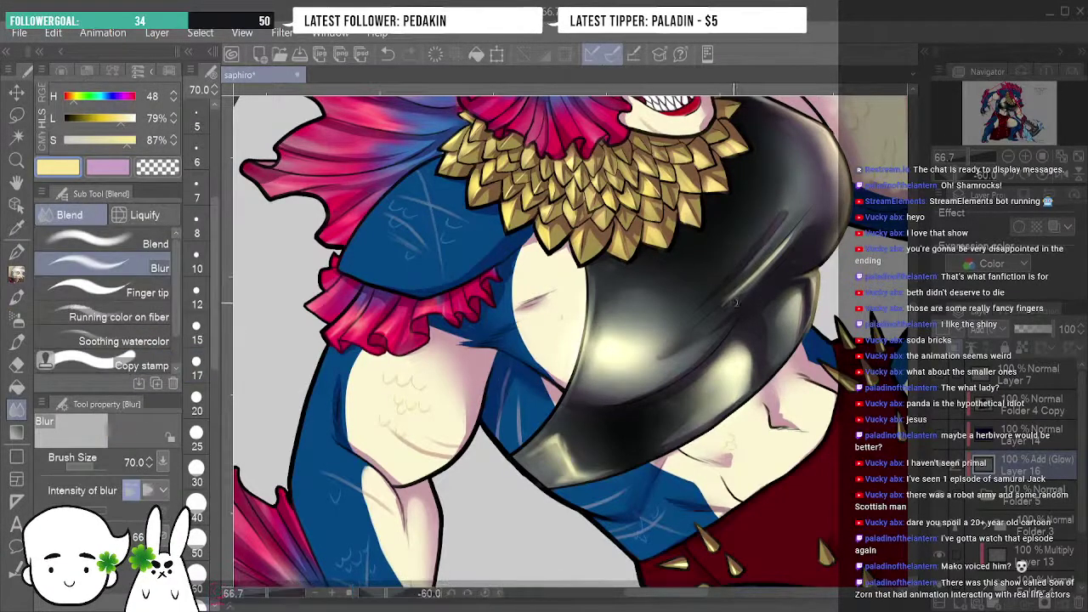
mouse_move(735, 292)
mouse_down()
mouse_move(803, 214)
mouse_move(790, 257)
mouse_up()
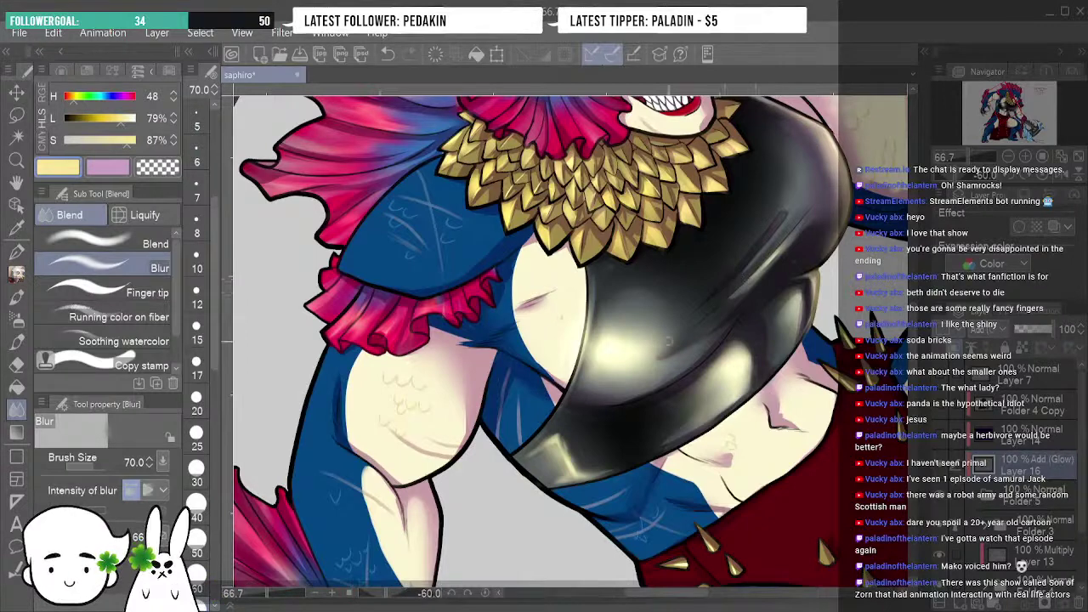
Sharpen the chest crease highlight with the Grease Pencil at size 12 and try blurring it in the mirrored canvas view.
click(15, 254)
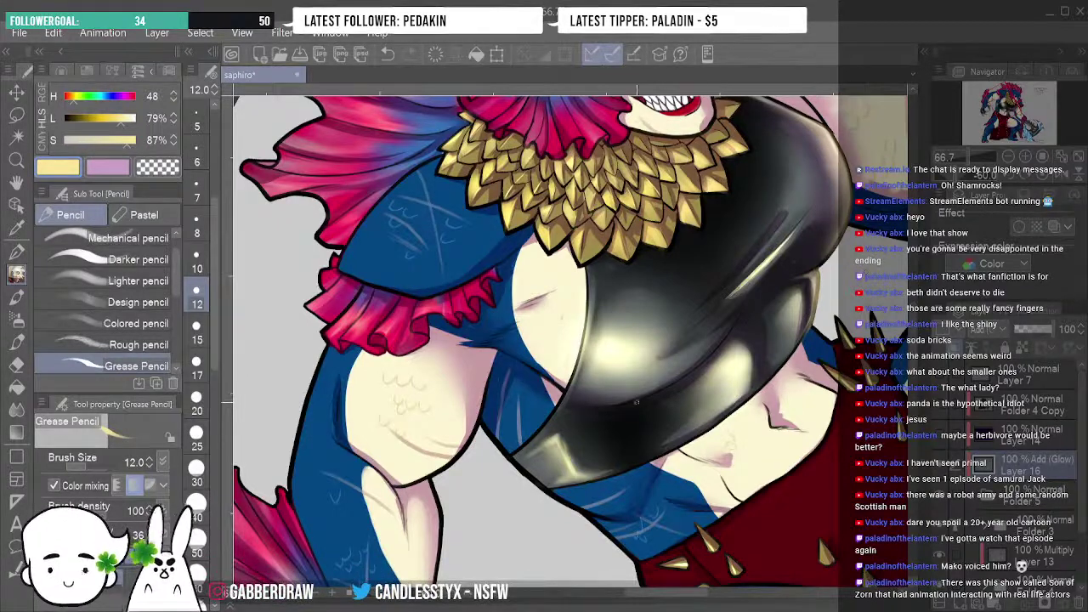
key(h)
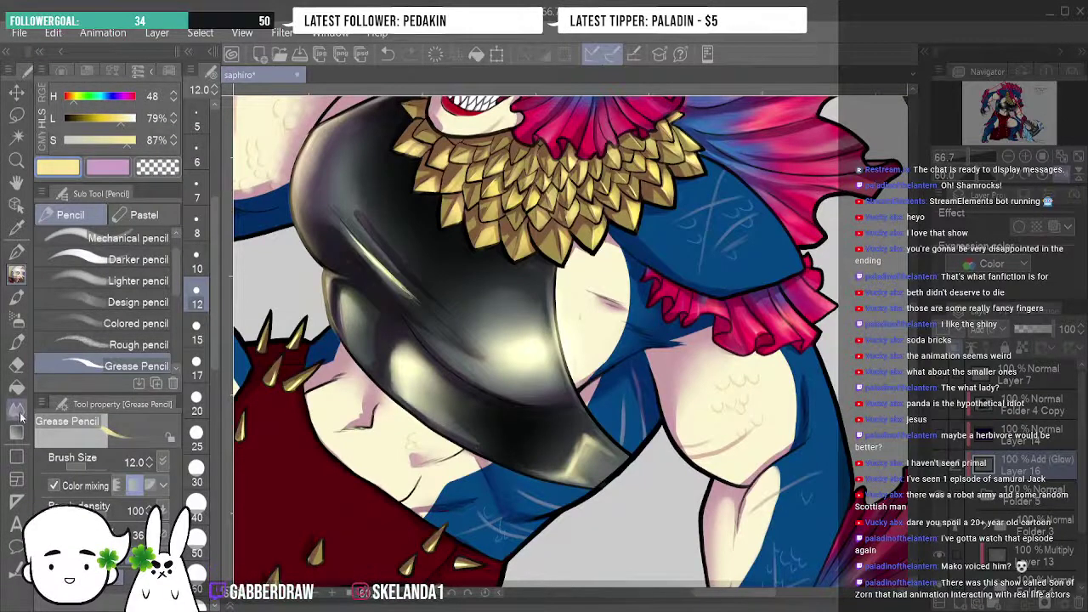
click(15, 409)
mouse_move(394, 249)
mouse_down()
mouse_move(451, 248)
mouse_move(414, 280)
mouse_move(421, 302)
mouse_move(334, 206)
mouse_move(364, 247)
mouse_move(410, 275)
mouse_move(365, 225)
mouse_move(398, 219)
mouse_move(385, 229)
mouse_move(358, 224)
mouse_move(388, 259)
mouse_up()
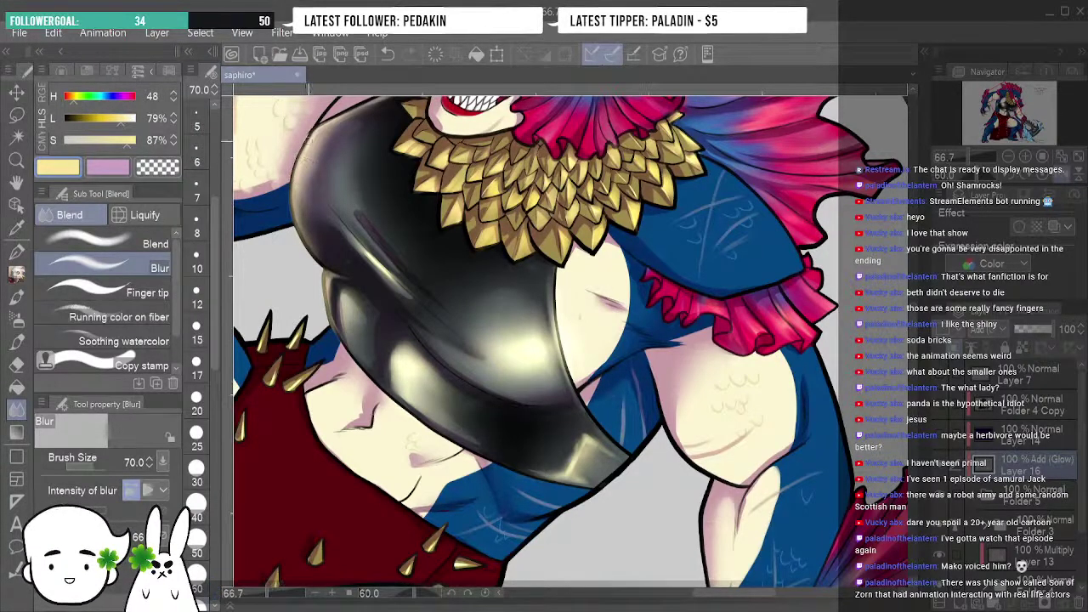
key(ctrl+z)
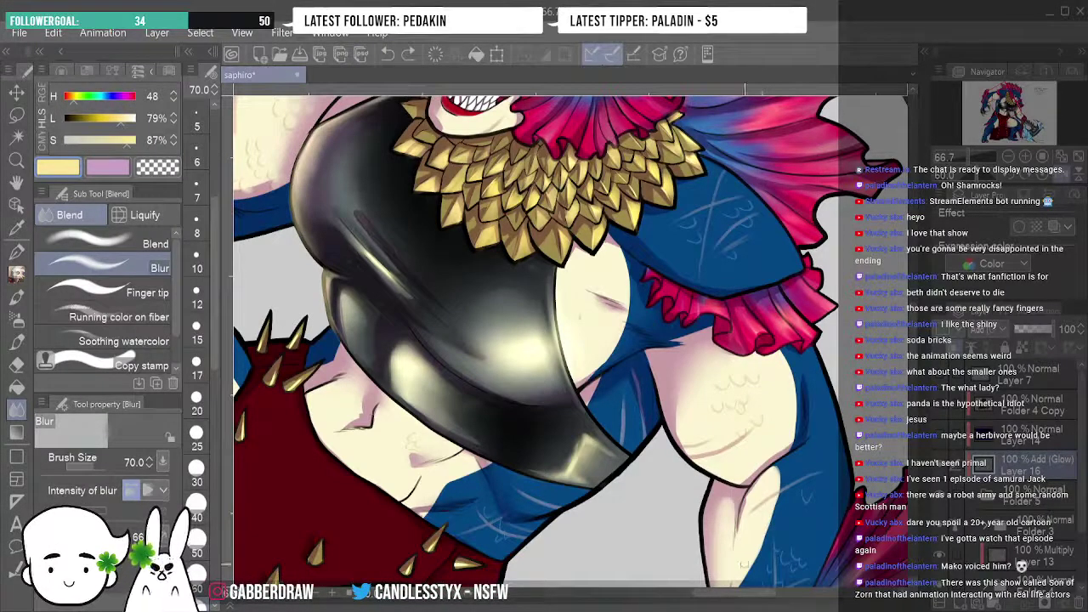
drag(697, 600, 726, 595)
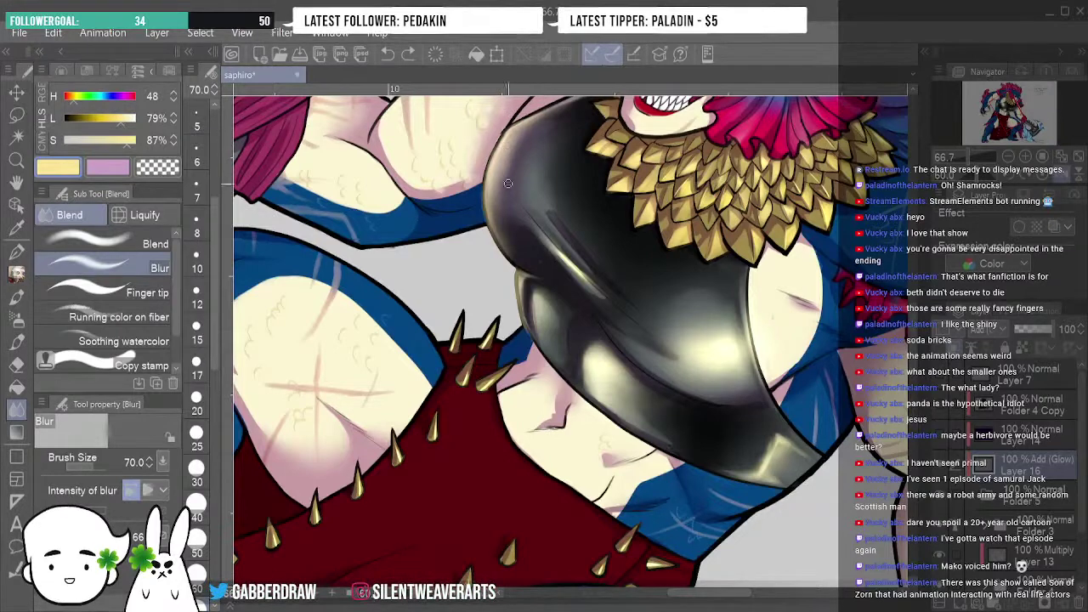
key(p)
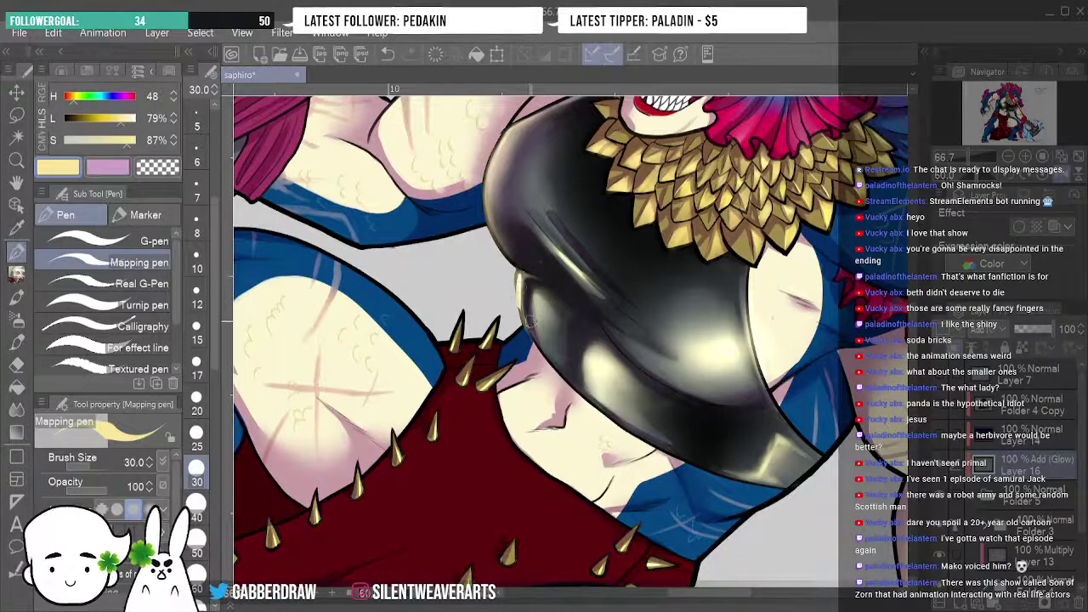
click(386, 55)
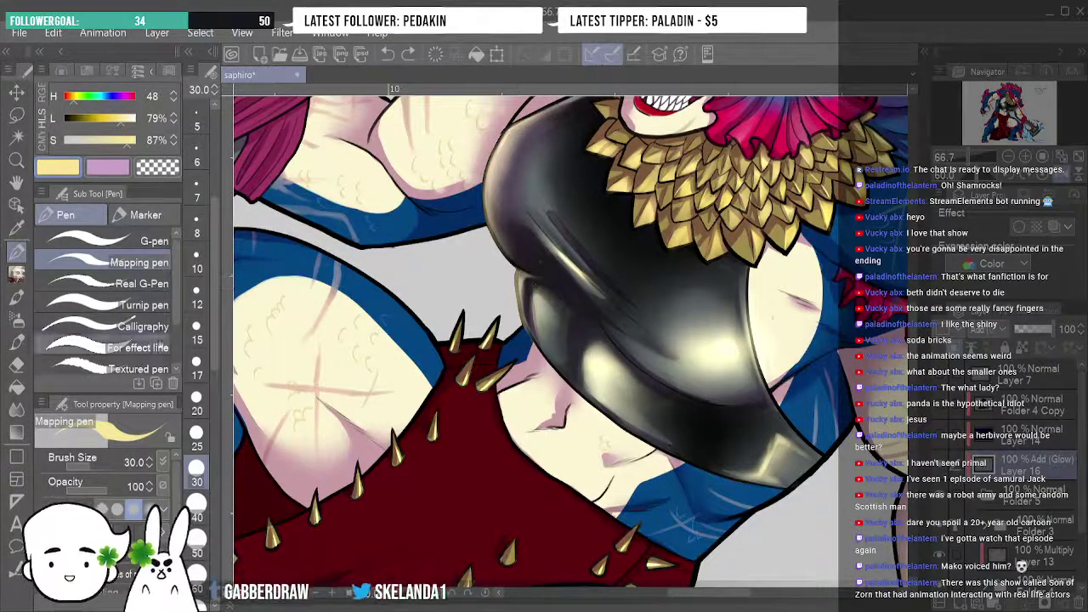
Refine the black top's crease highlights with the Grease Pencil at size 12, and return the canvas view to unmirrored with its rotation reset.
click(16, 274)
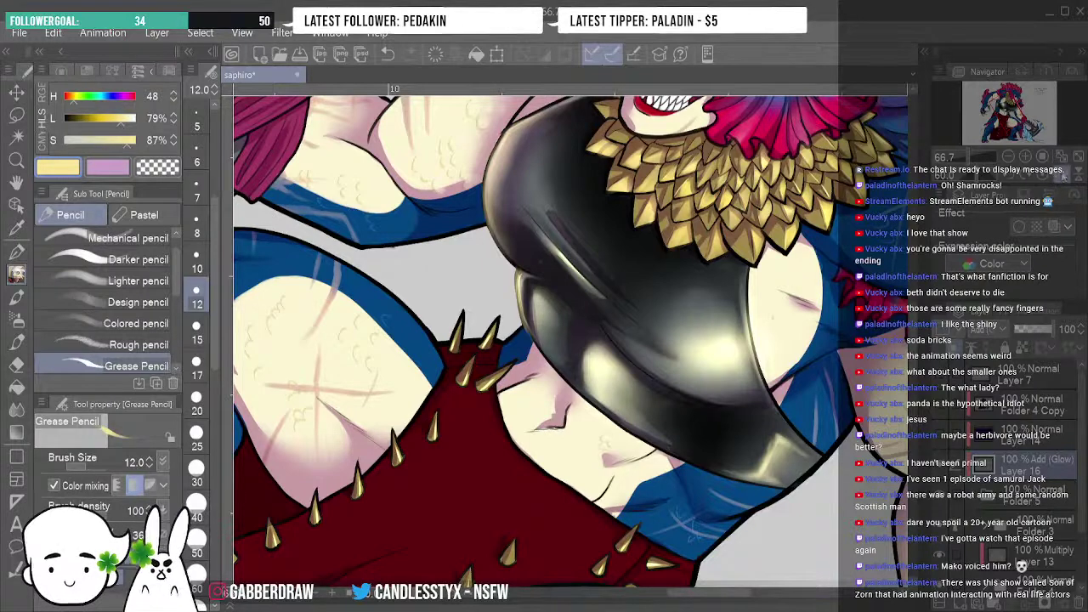
key(h)
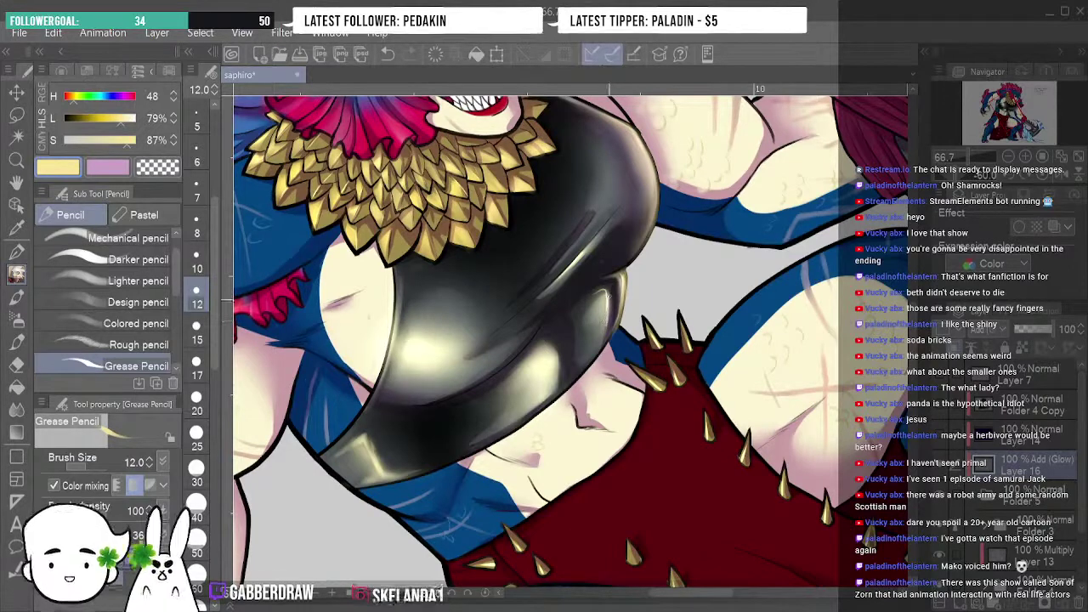
key(j)
mouse_move(608, 291)
mouse_down()
mouse_move(610, 302)
mouse_move(593, 297)
mouse_move(590, 348)
mouse_up()
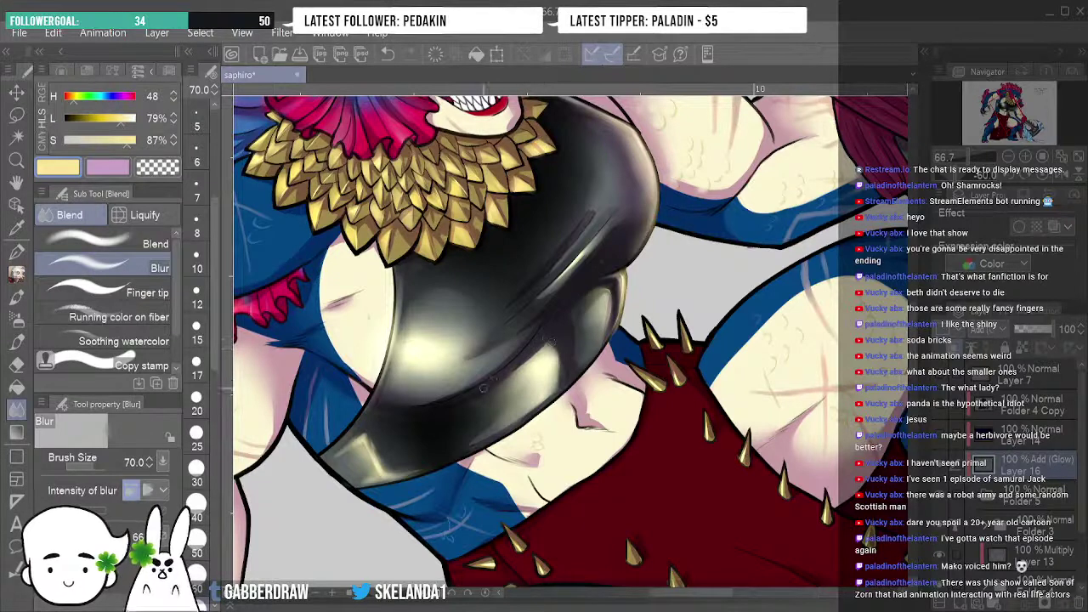
click(388, 55)
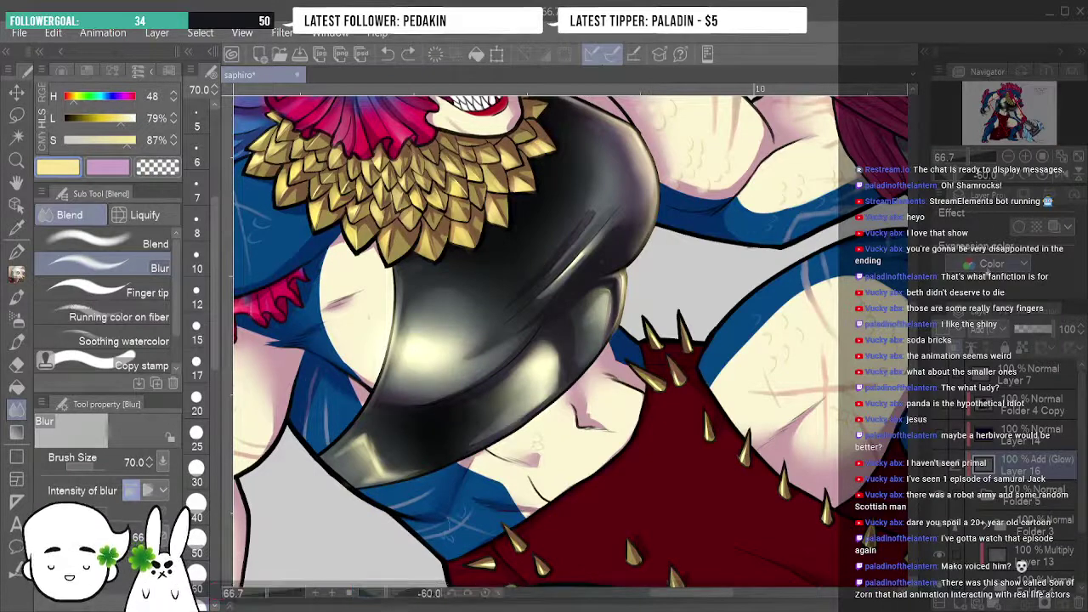
click(1047, 174)
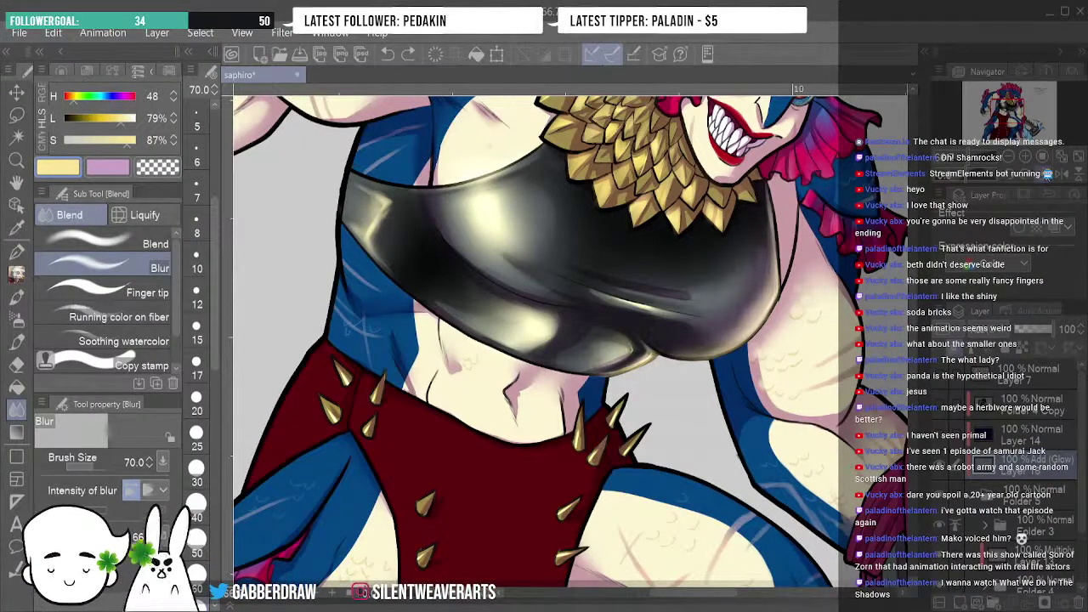
Examine the claws, black top, collar, head fins and axe for areas that still need highlights.
drag(705, 603, 662, 605)
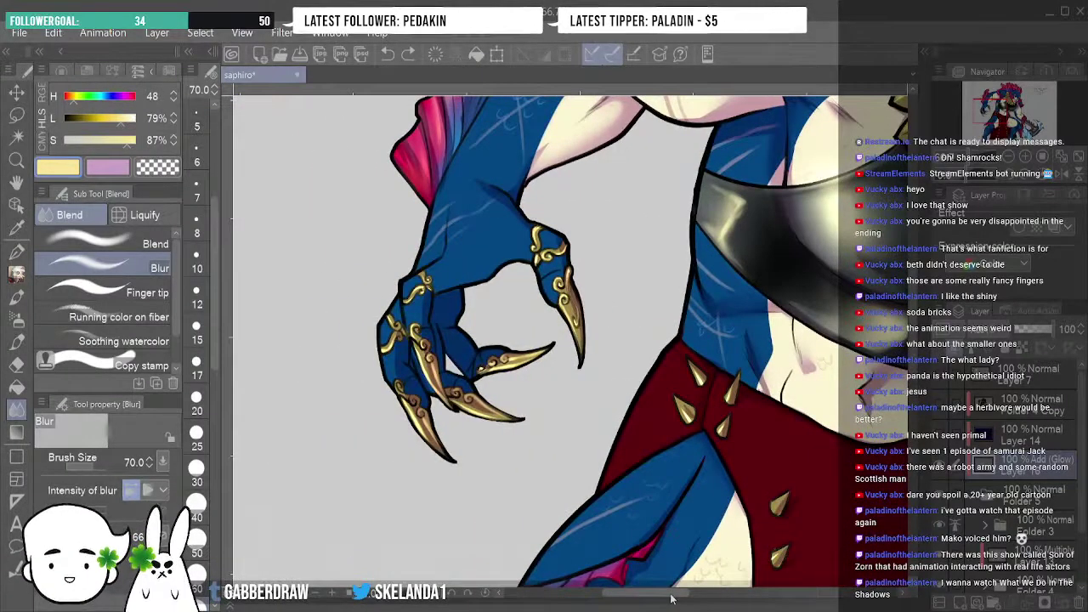
drag(544, 340, 464, 522)
drag(850, 365, 569, 212)
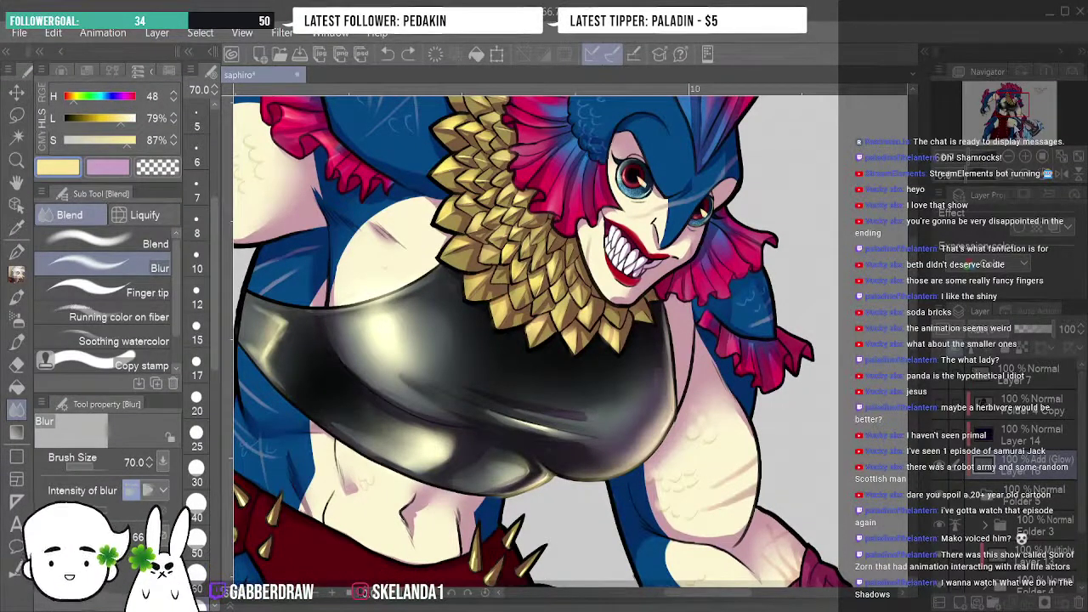
key(ctrl+plus)
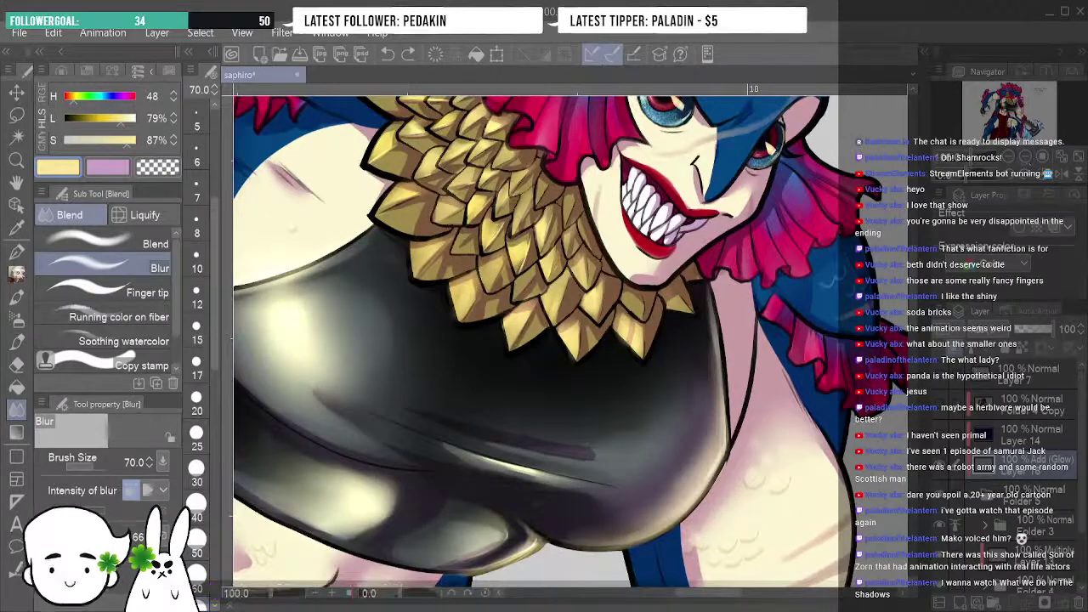
scroll(535, 340, up, 6)
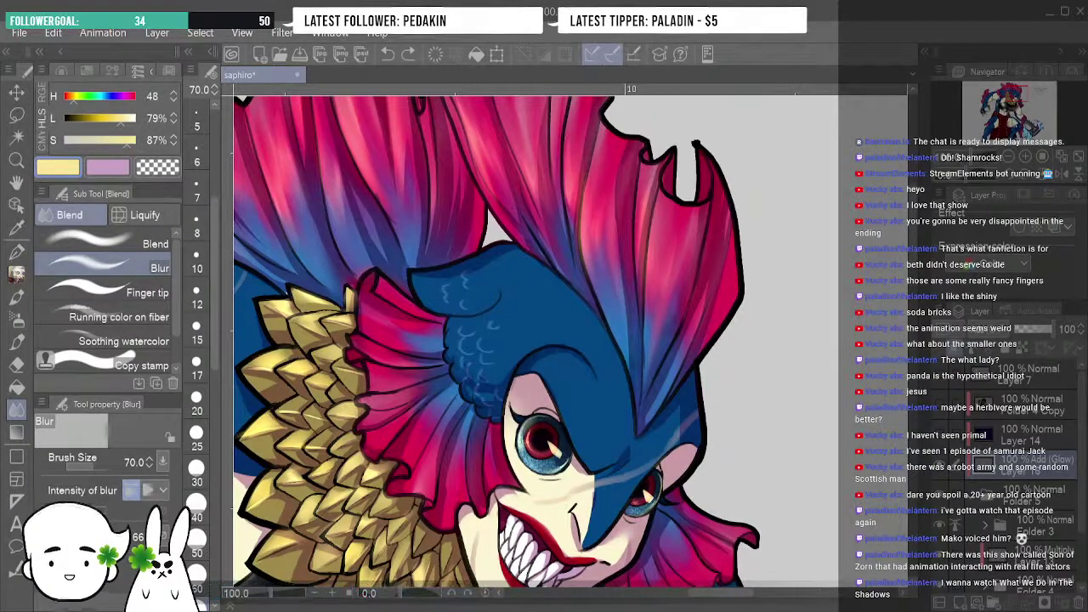
scroll(535, 340, right, 3)
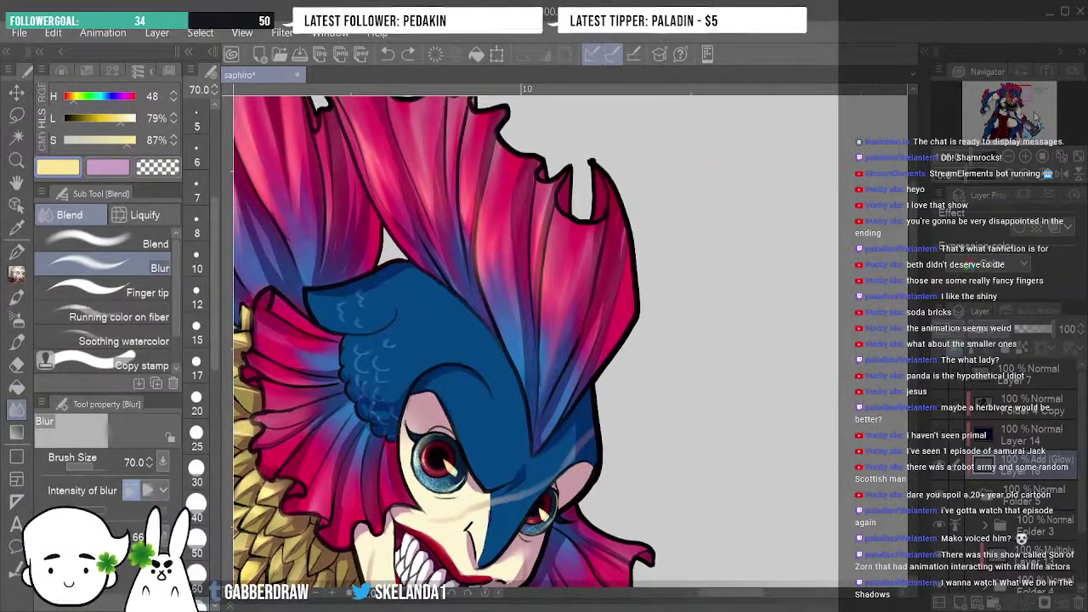
scroll(536, 340, down, 3)
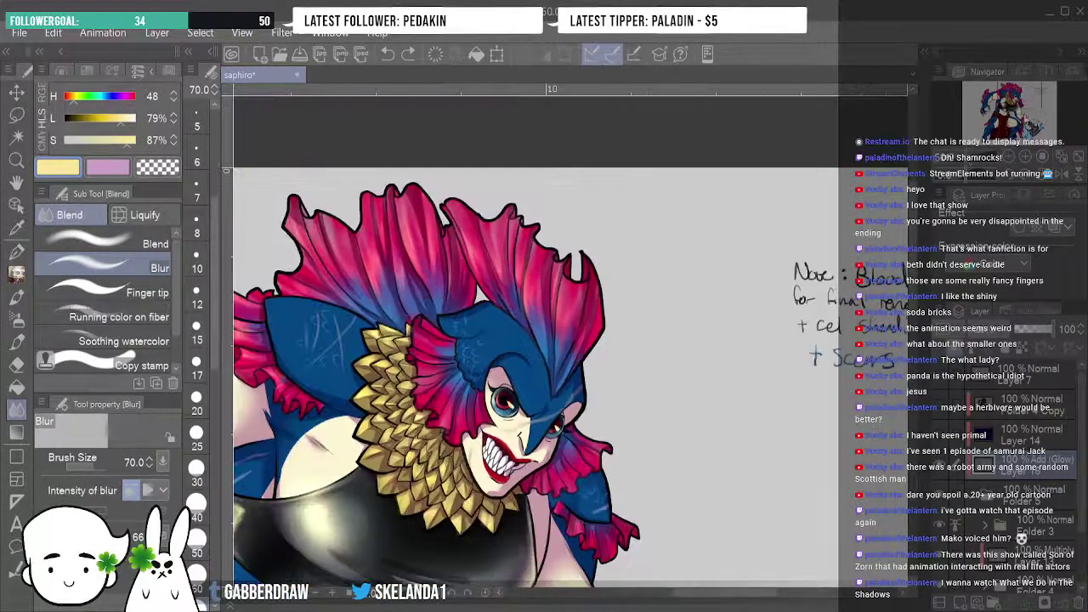
scroll(535, 340, down, 5)
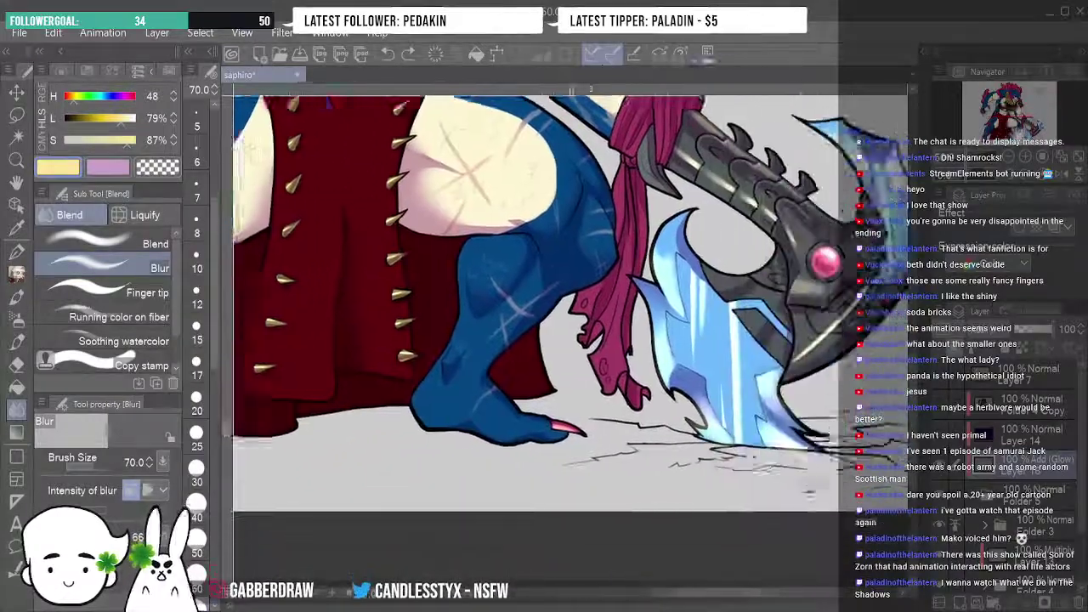
scroll(536, 340, right, 3)
scroll(535, 340, up, 2)
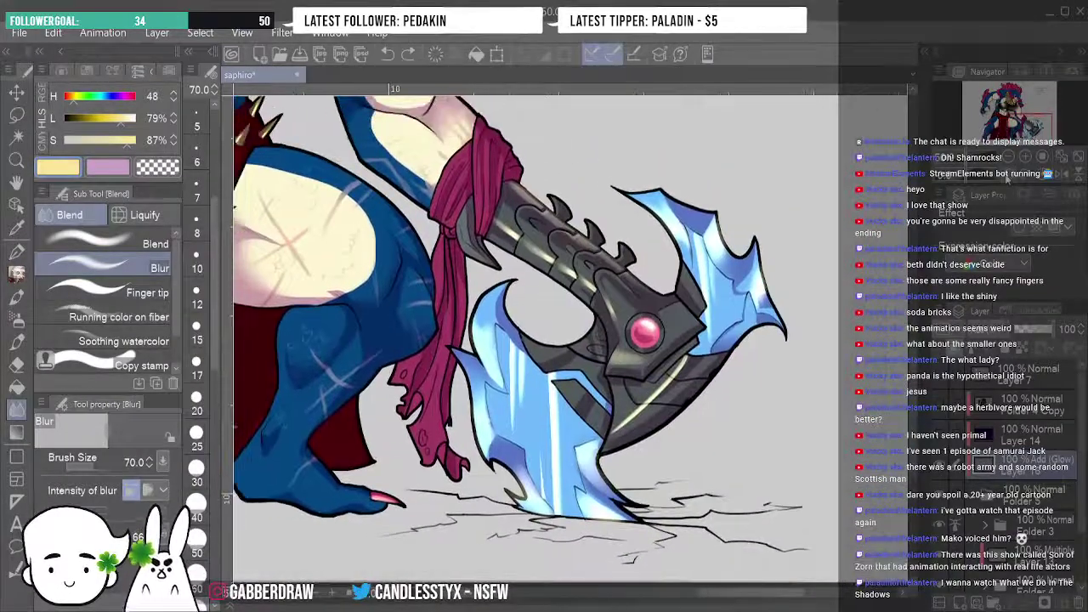
Paint thin pale yellow highlights on the axe head's metal plate beside the pink gem with the Grease Pencil at size 12.
key(minus)
key(minus)
key(minus)
key(minus)
key(minus)
key(minus)
key(minus)
key(minus)
key(minus)
key(minus)
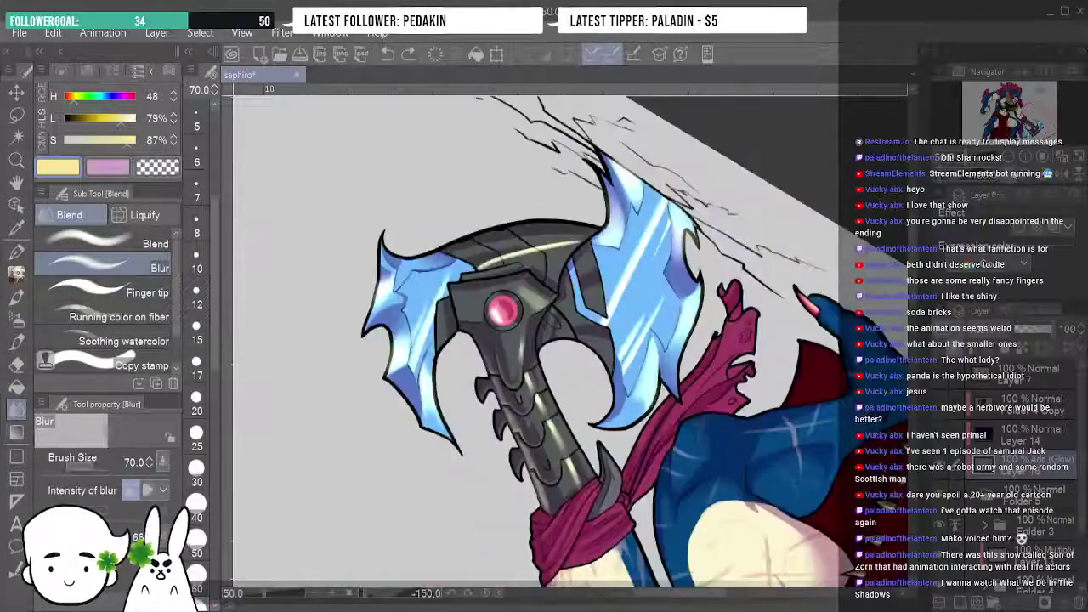
key(ctrl+plus)
key(ctrl+plus)
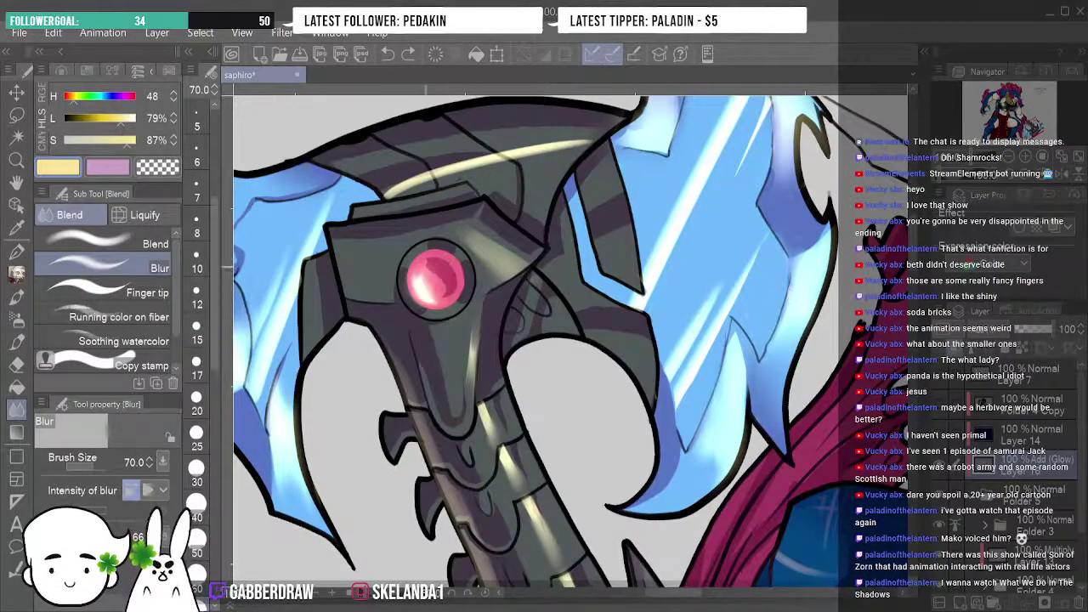
drag(416, 268, 420, 289)
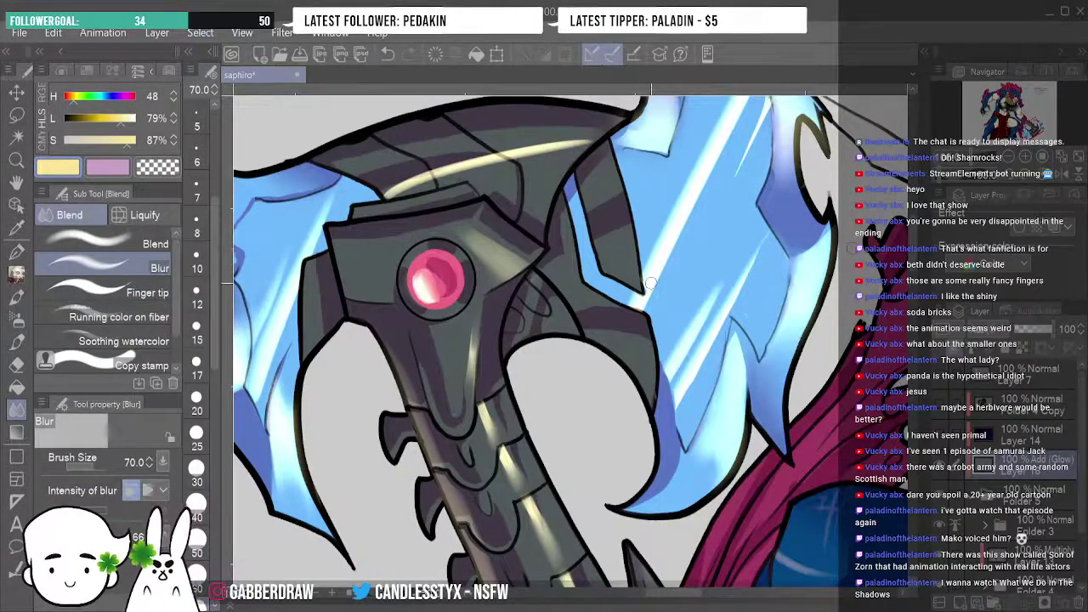
key(p)
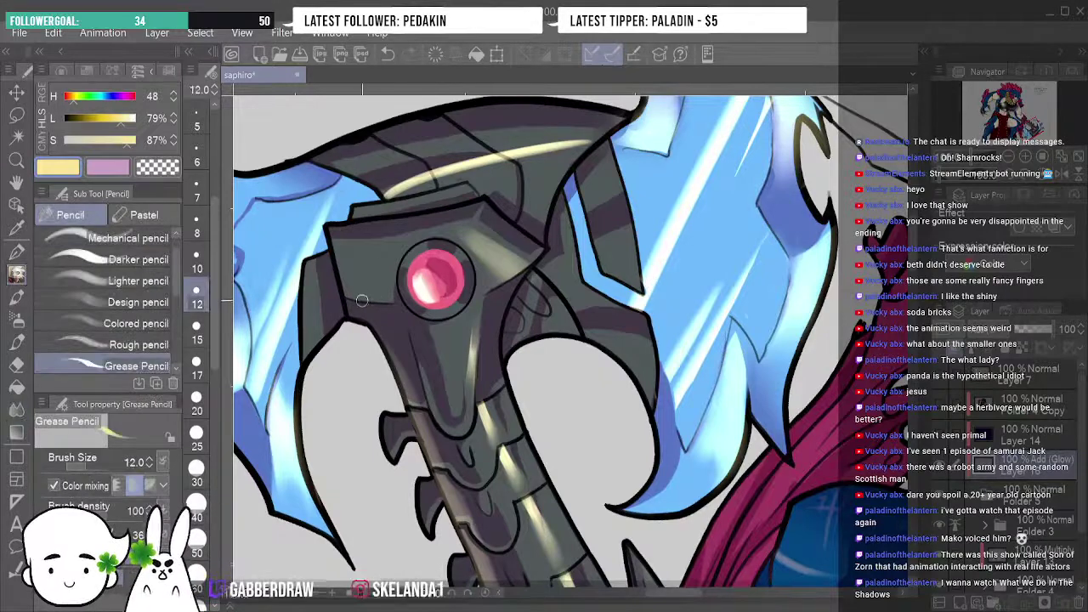
drag(365, 304, 368, 270)
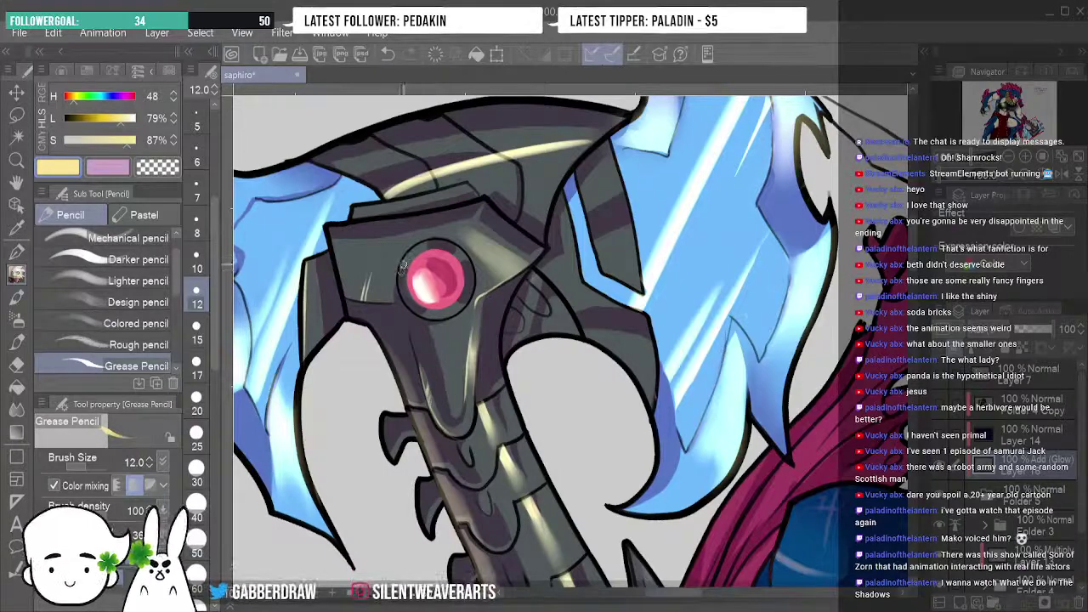
Paint pale yellow reflections around the metal ring of the axe's pink gem with the Grease Pencil at size 12, and switch to Blur.
key(minus)
key(minus)
key(minus)
key(minus)
key(minus)
key(minus)
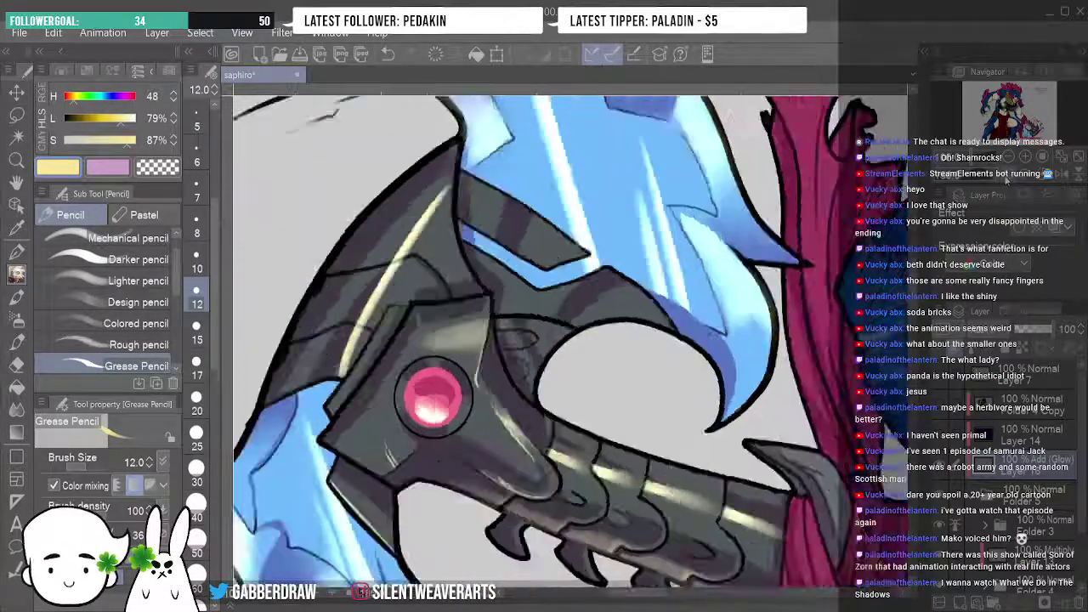
key(ctrl+minus)
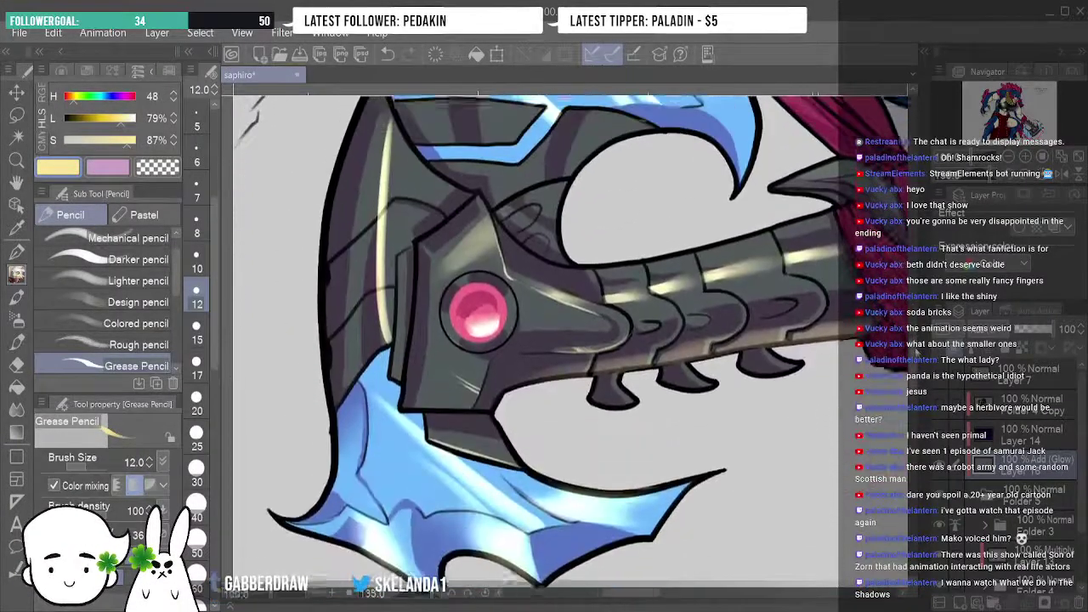
key(ctrl+plus)
key(ctrl+plus)
key(ctrl+plus)
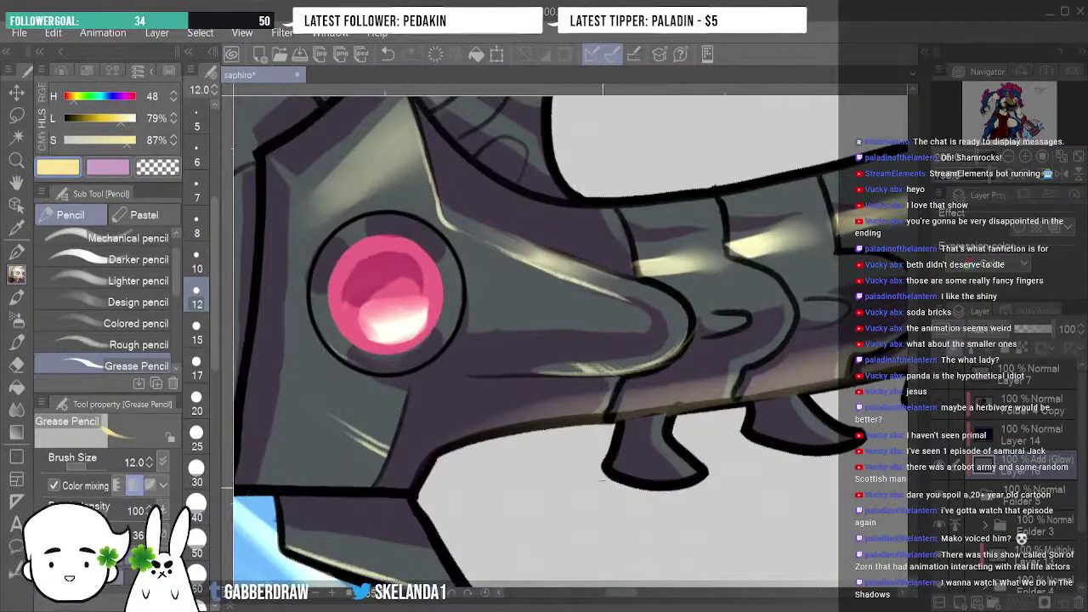
key(minus)
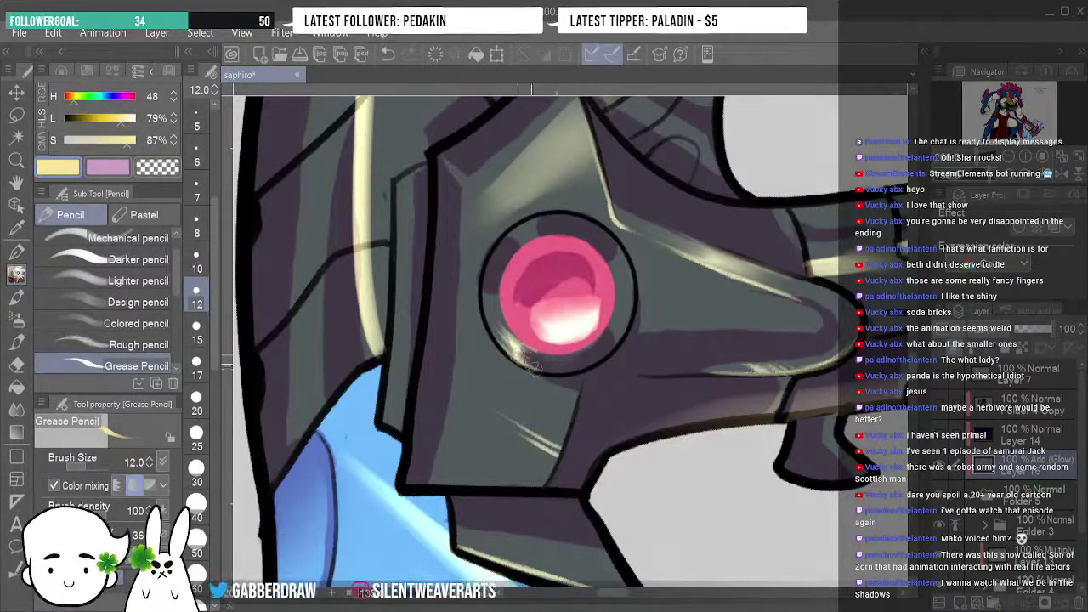
drag(508, 326, 498, 286)
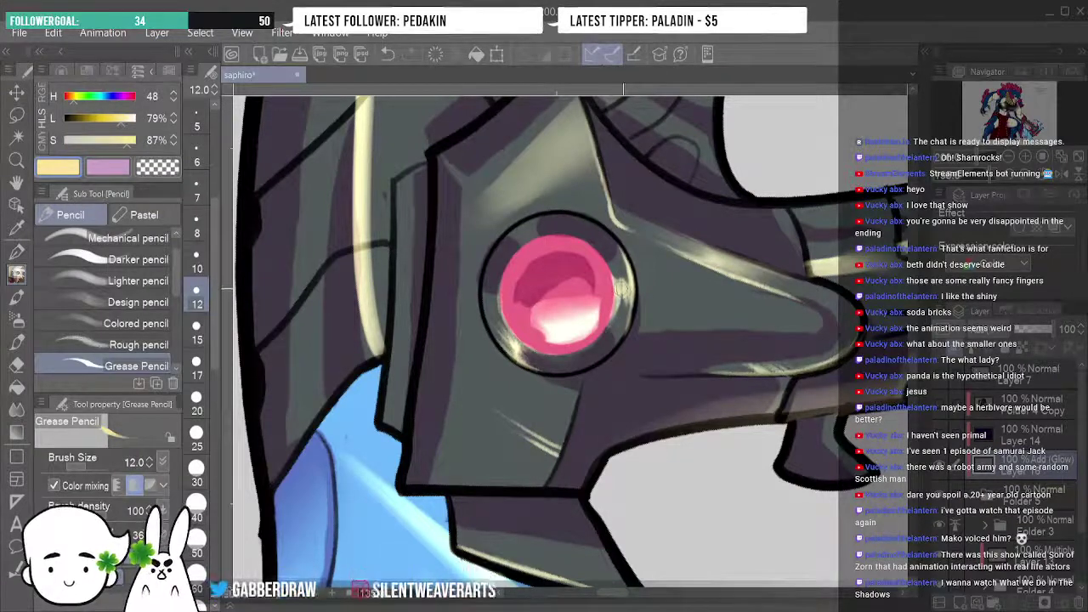
mouse_move(625, 293)
mouse_down()
mouse_move(633, 313)
mouse_move(617, 344)
mouse_up()
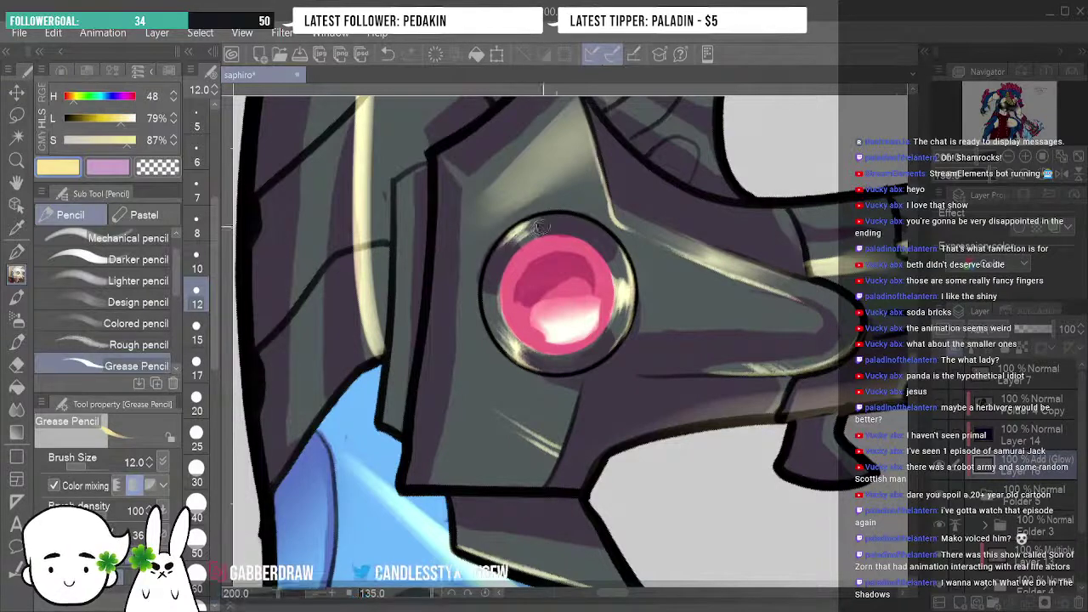
mouse_move(537, 227)
mouse_down()
mouse_move(497, 267)
mouse_move(551, 233)
mouse_up()
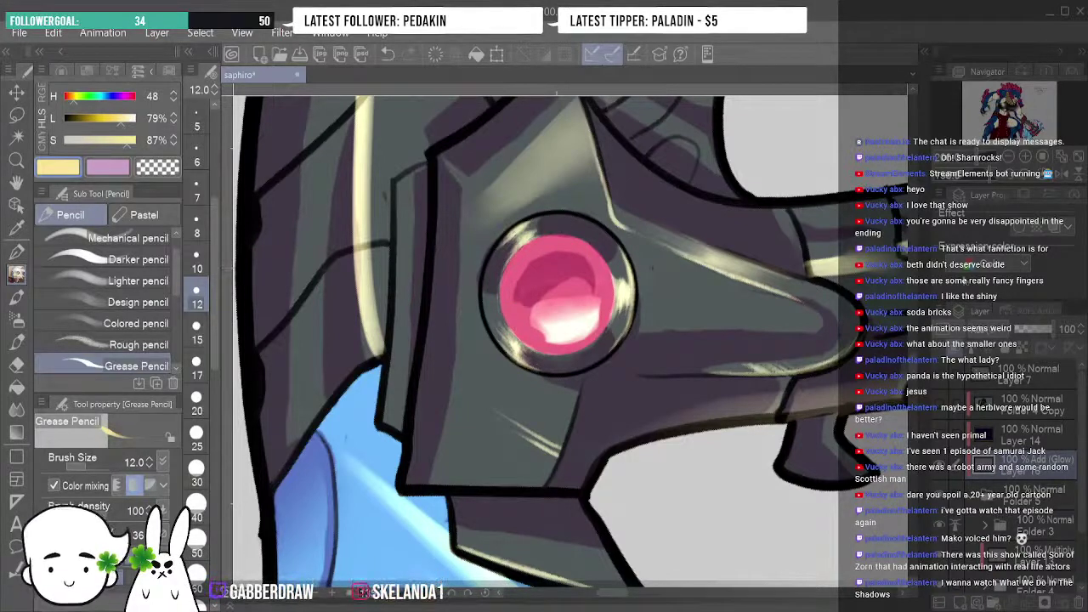
click(1047, 174)
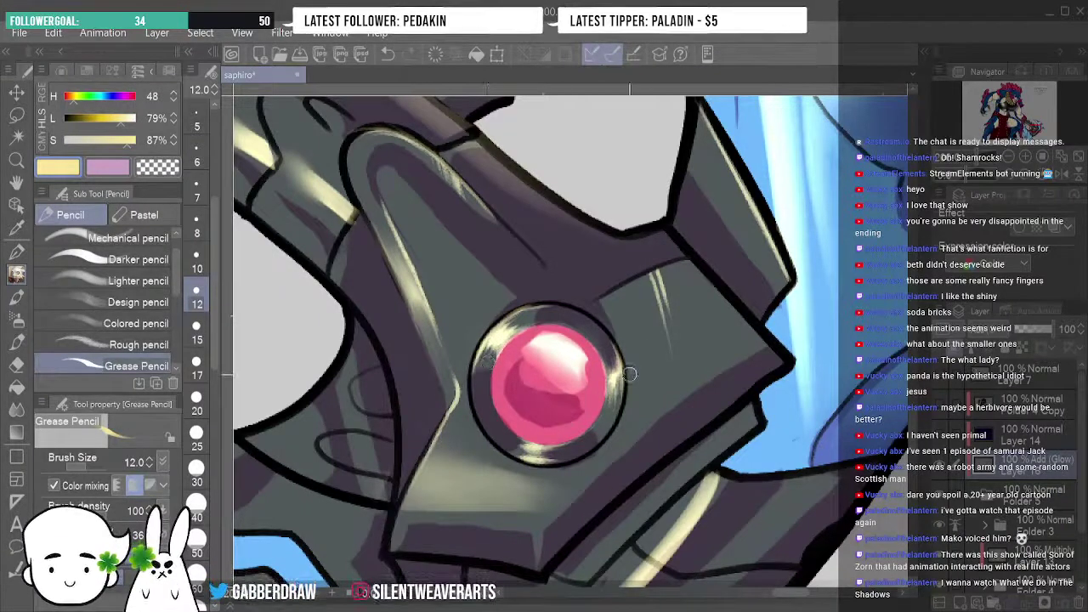
key(j)
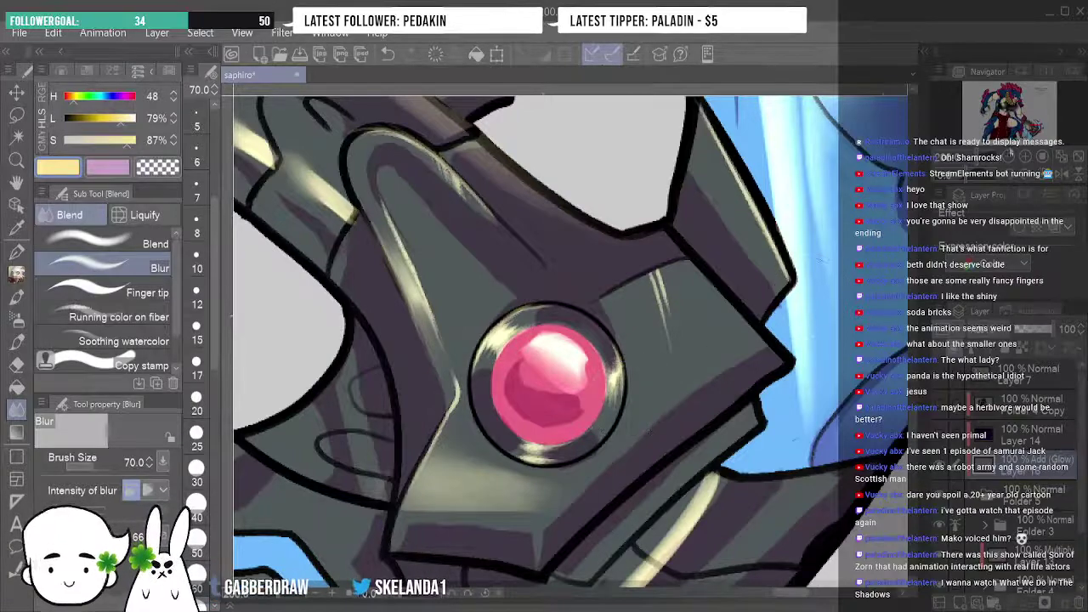
Review the whole figure, then examine the spiked skirt and the scaled, bent leg up close.
scroll(629, 404, down, 2)
scroll(560, 356, down, 5)
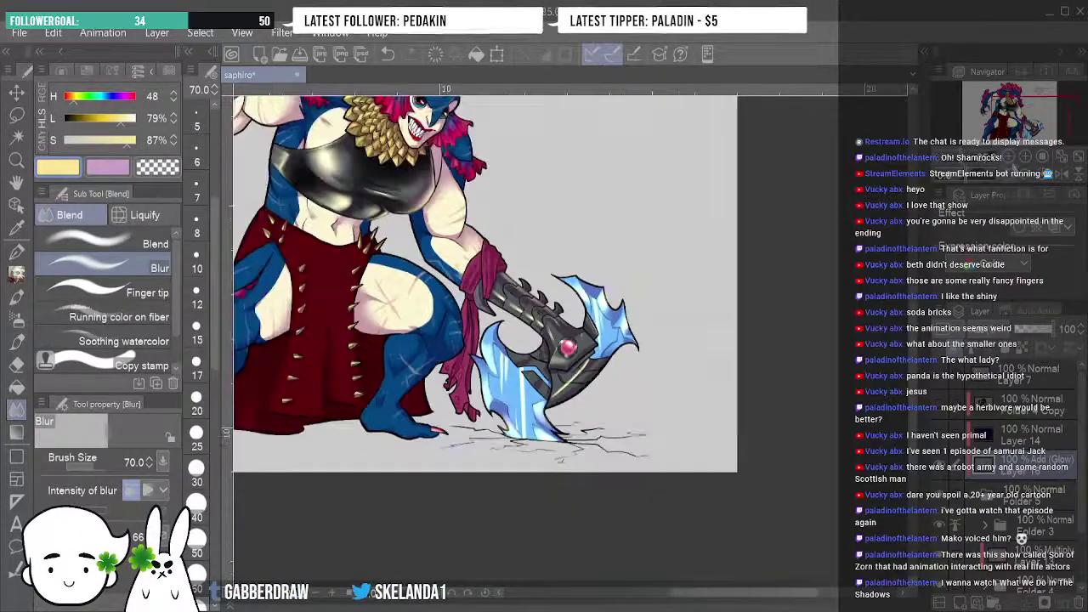
scroll(485, 280, down, 2)
scroll(544, 314, up, 3)
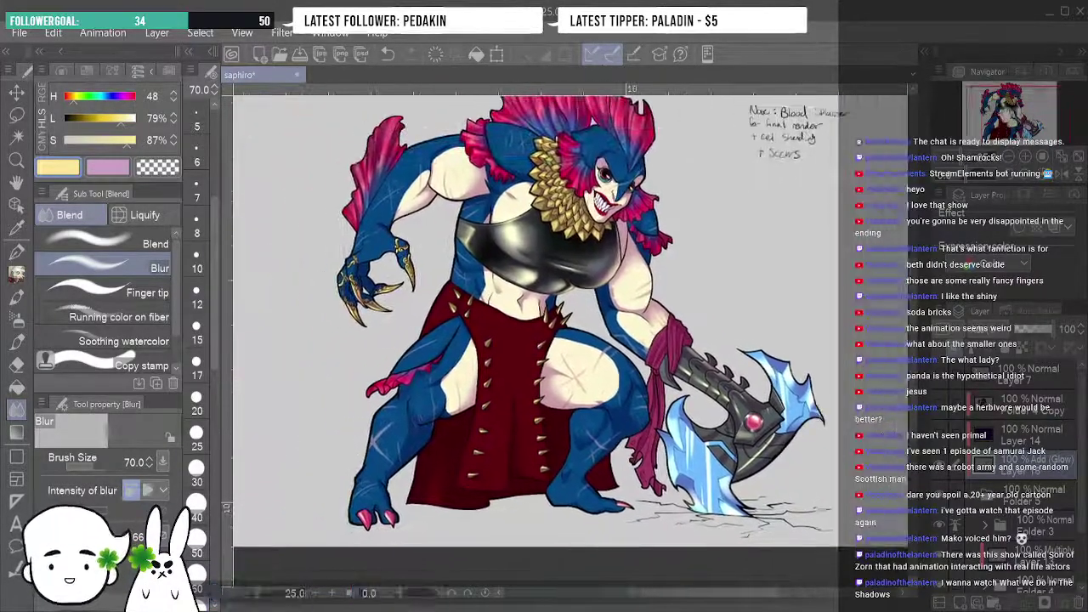
scroll(544, 314, up, 1)
scroll(544, 314, up, 2)
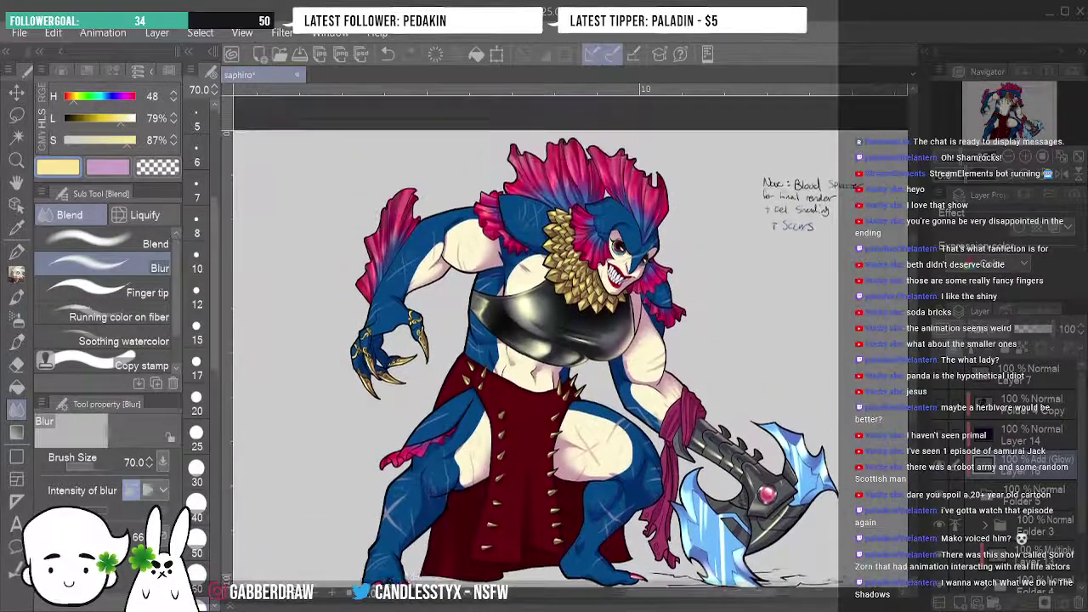
scroll(560, 314, up, 3)
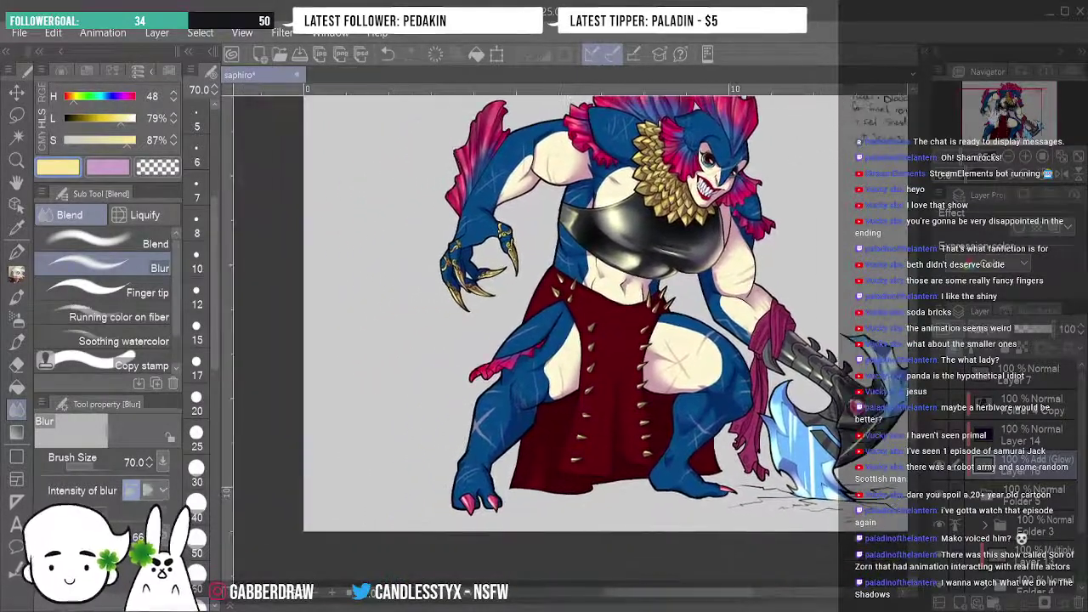
scroll(560, 315, up, 2)
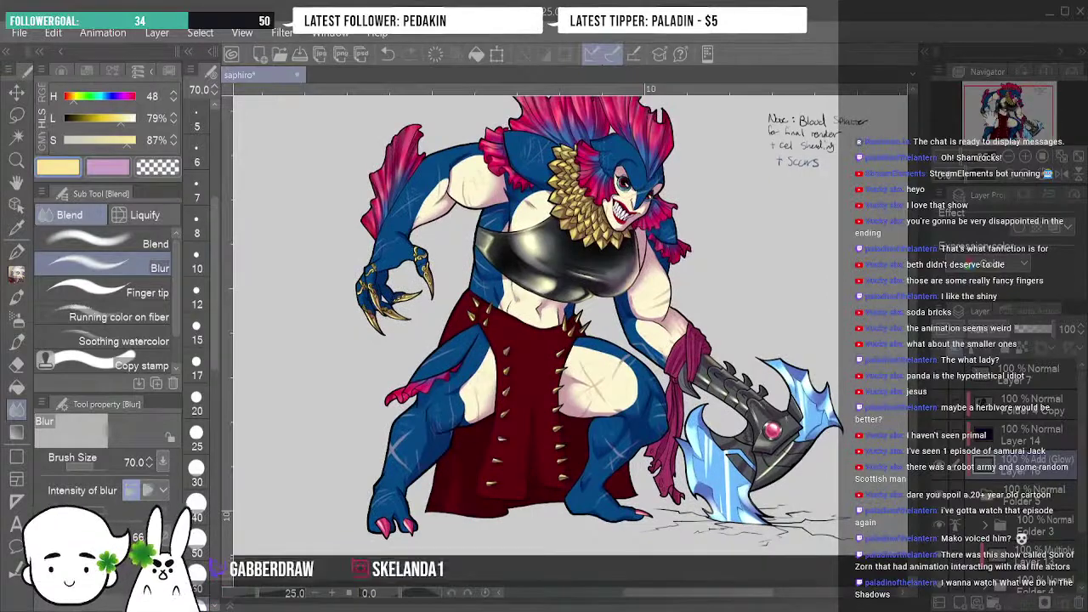
scroll(561, 315, up, 4)
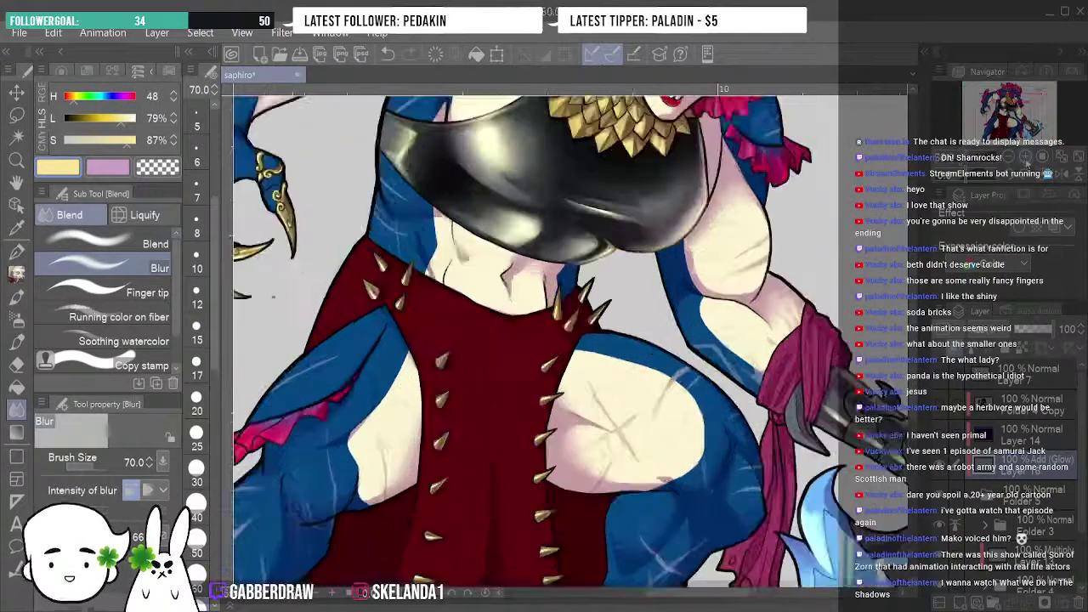
scroll(561, 314, up, 2)
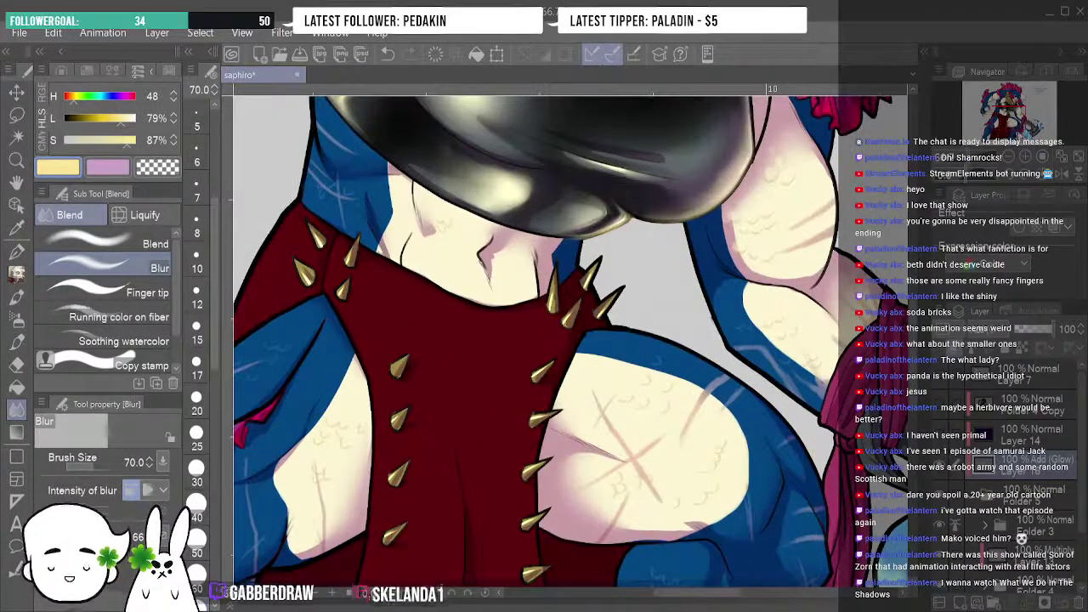
scroll(561, 340, down, 10)
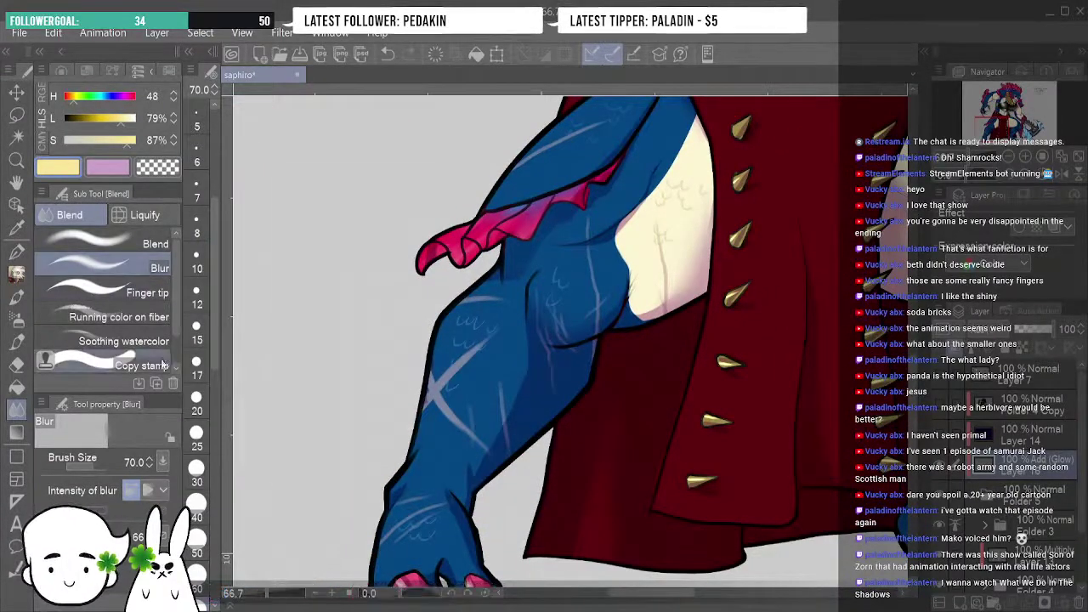
Dab pale yellow glints onto the bent leg's scales with Smooth watercolor at size 30, and undo the last dab near the ankle.
key(b)
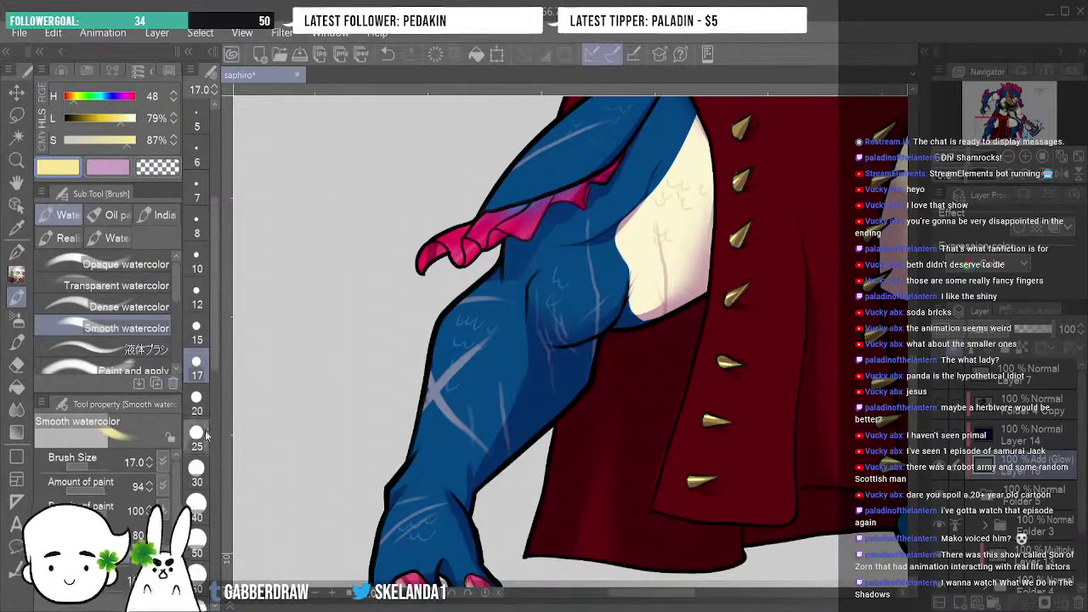
drag(476, 313, 457, 357)
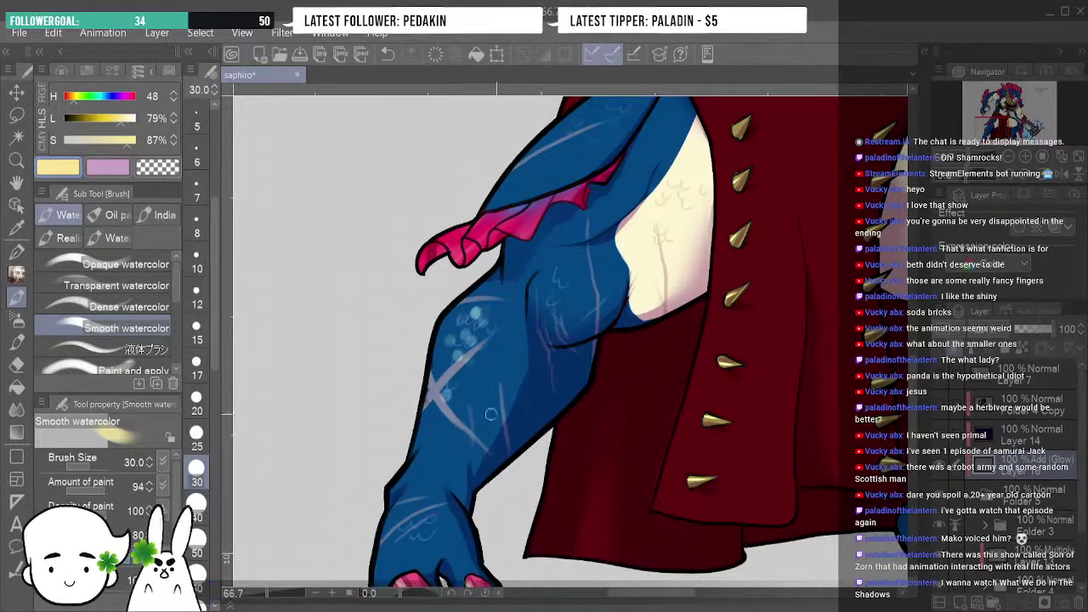
click(561, 280)
click(565, 268)
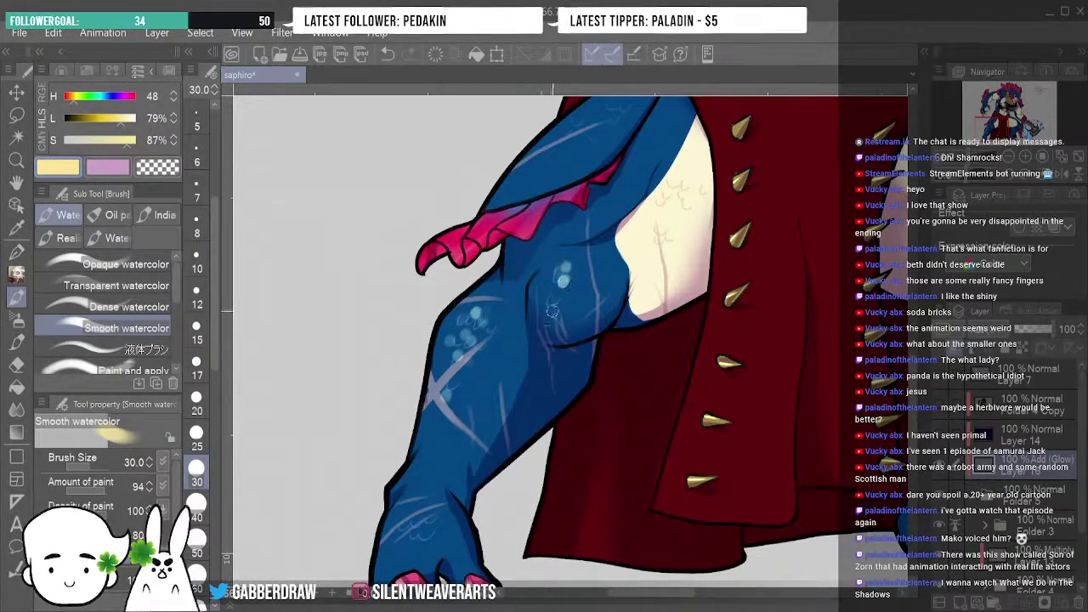
click(551, 304)
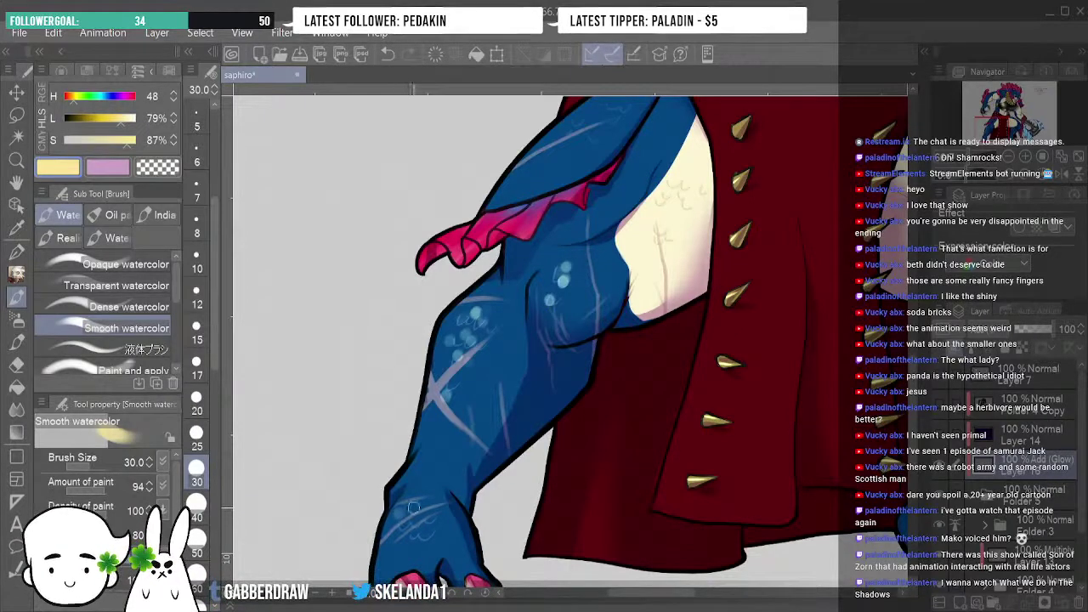
key(ctrl+z)
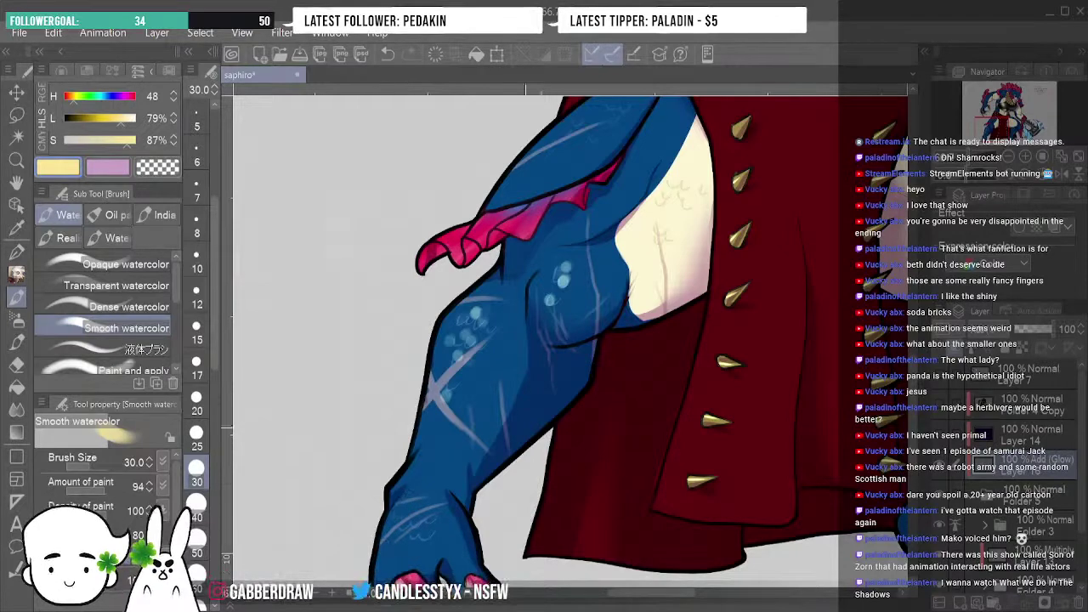
Dab pale yellow glints onto the scales of the bent leg's thigh and the clawed arm with Smooth watercolor at size 30.
drag(622, 90, 528, 243)
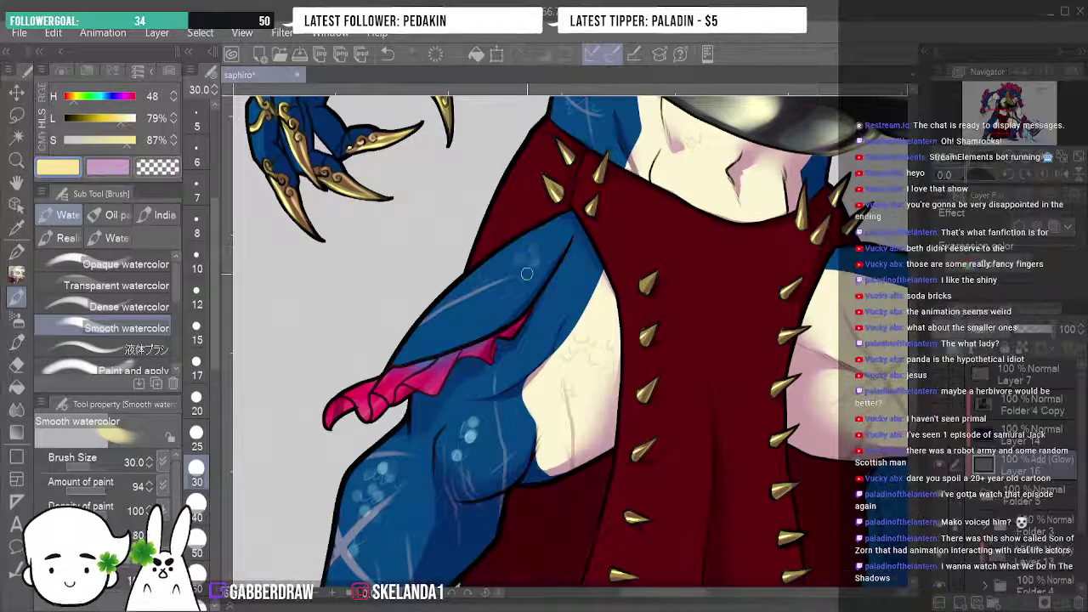
click(502, 293)
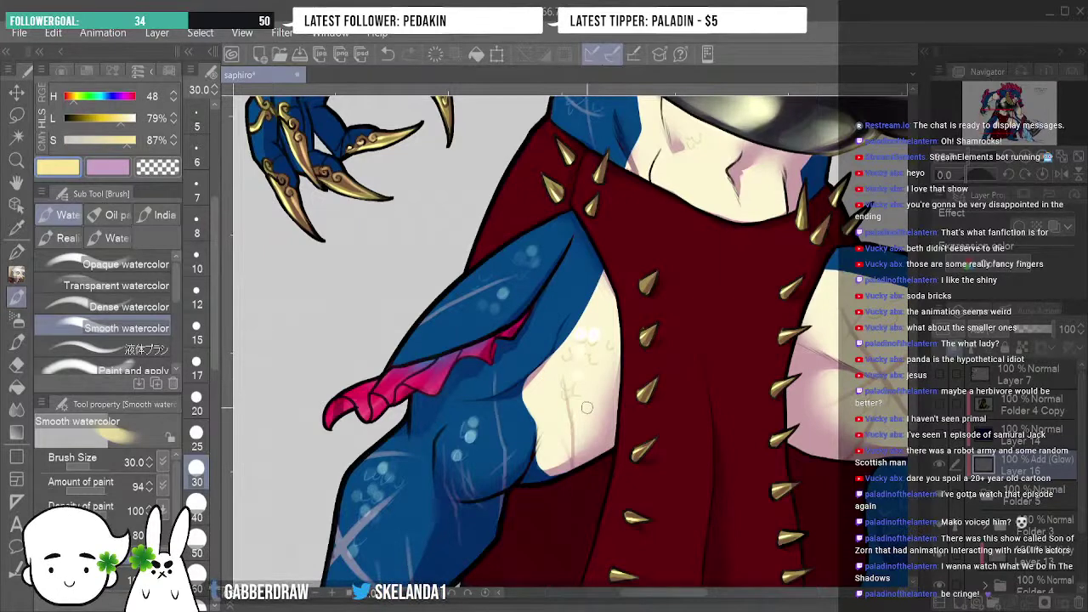
drag(492, 102, 515, 281)
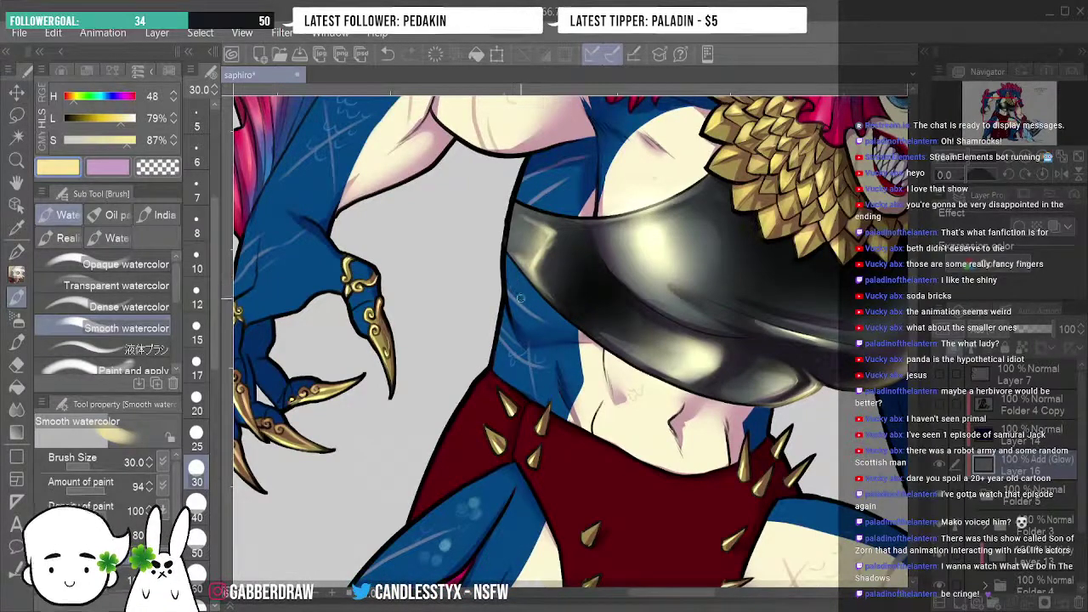
drag(633, 291, 761, 358)
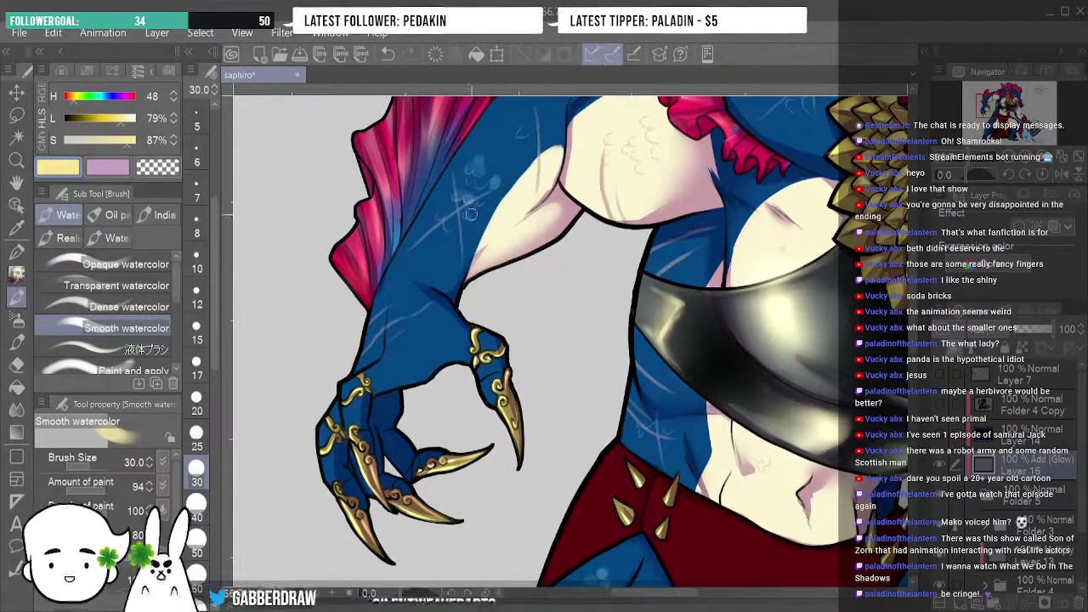
click(415, 314)
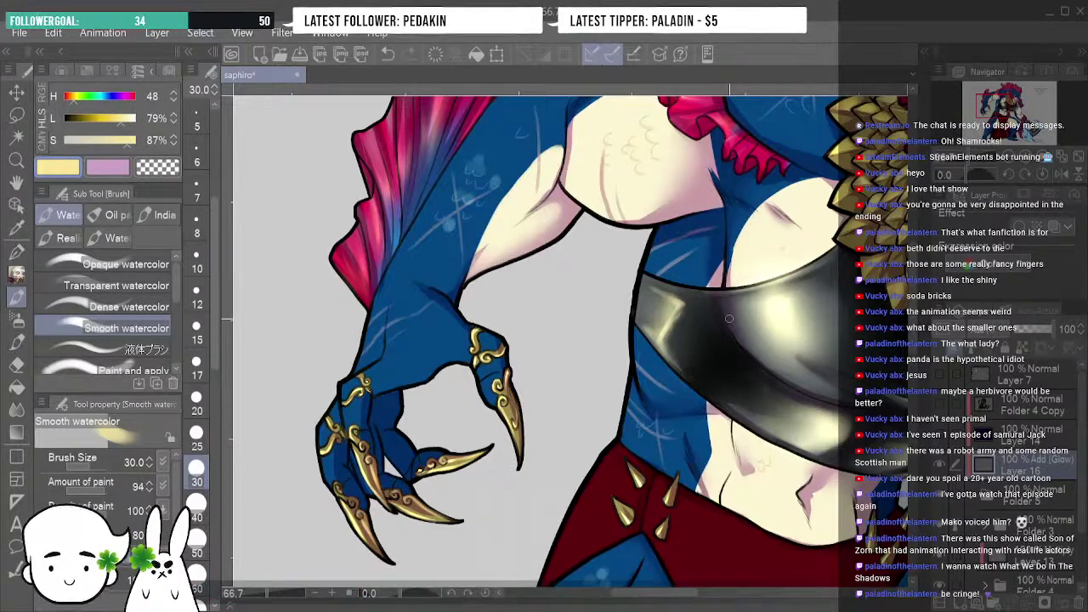
key(ctrl+plus)
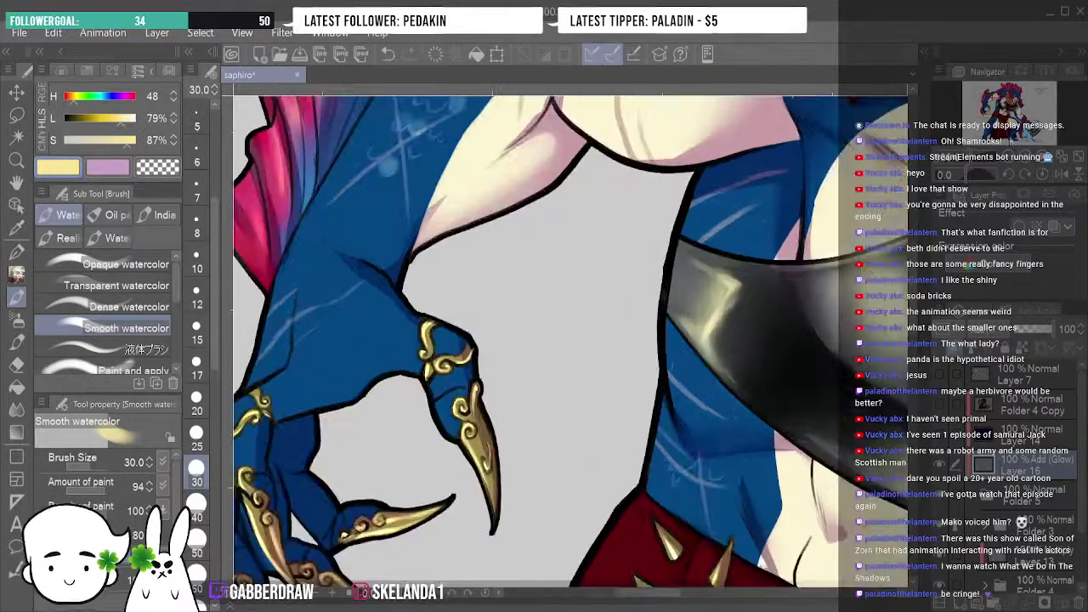
drag(1006, 107, 1008, 118)
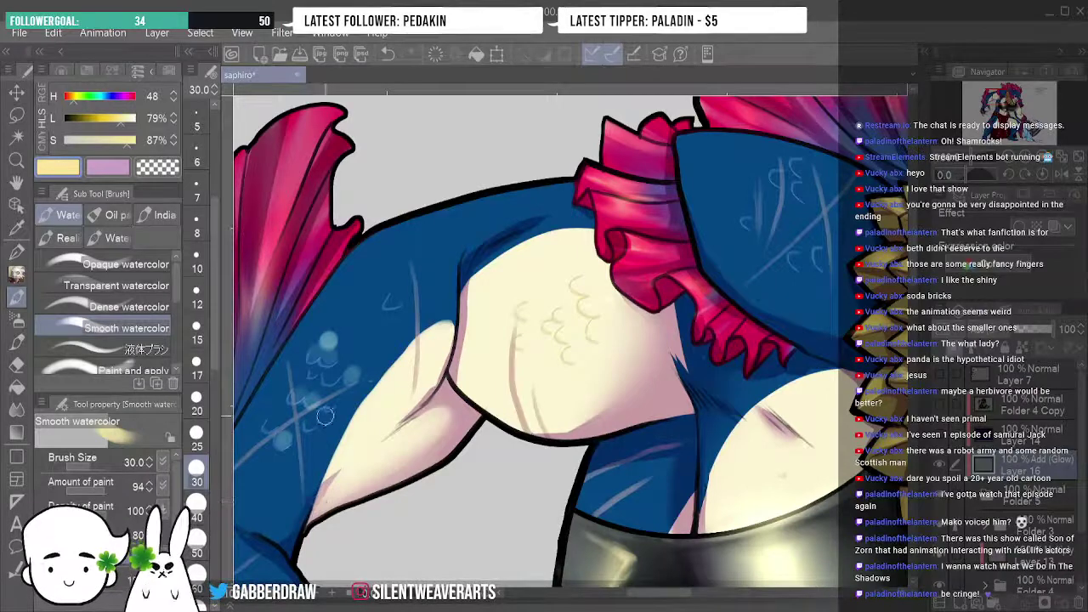
click(391, 299)
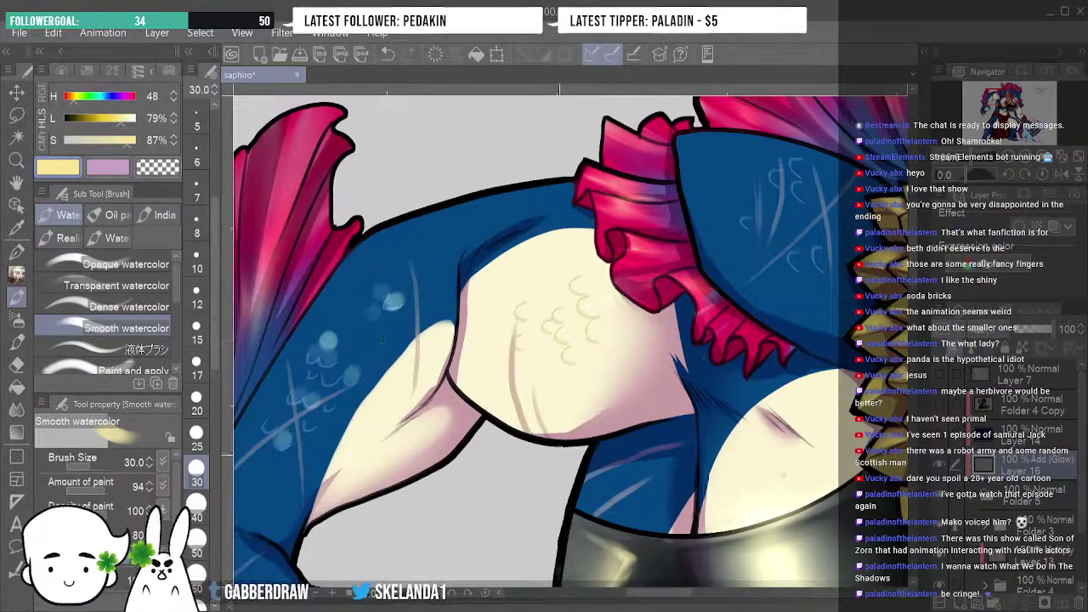
Dab pale yellow glints onto the cream-coloured scales of the clawed arm and more along its blue forearm with Smooth watercolor at size 30.
click(1055, 180)
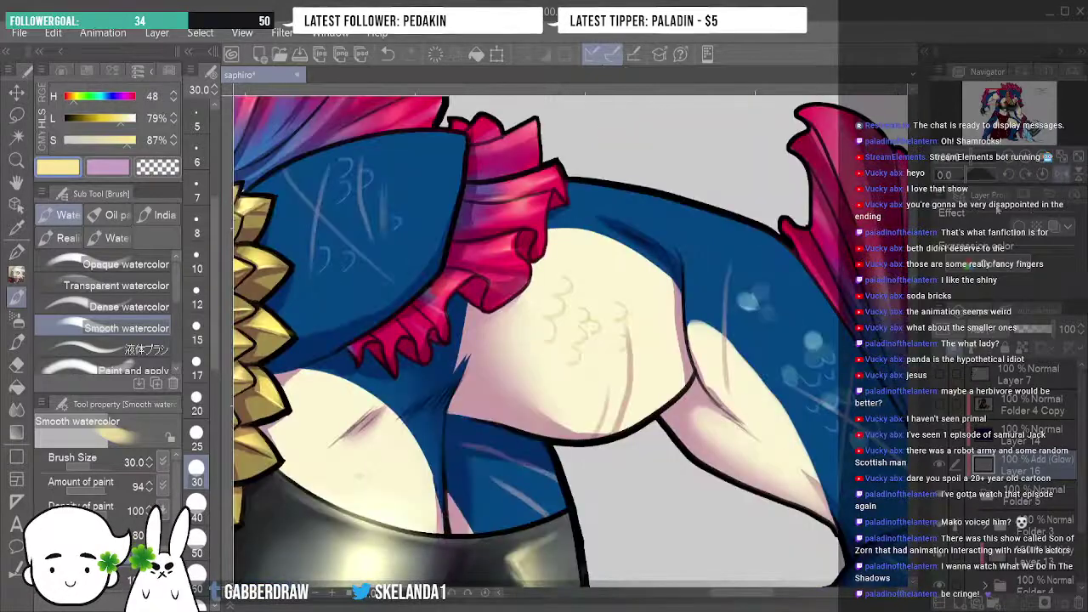
click(1025, 181)
click(1025, 181)
click(1025, 181)
click(1025, 181)
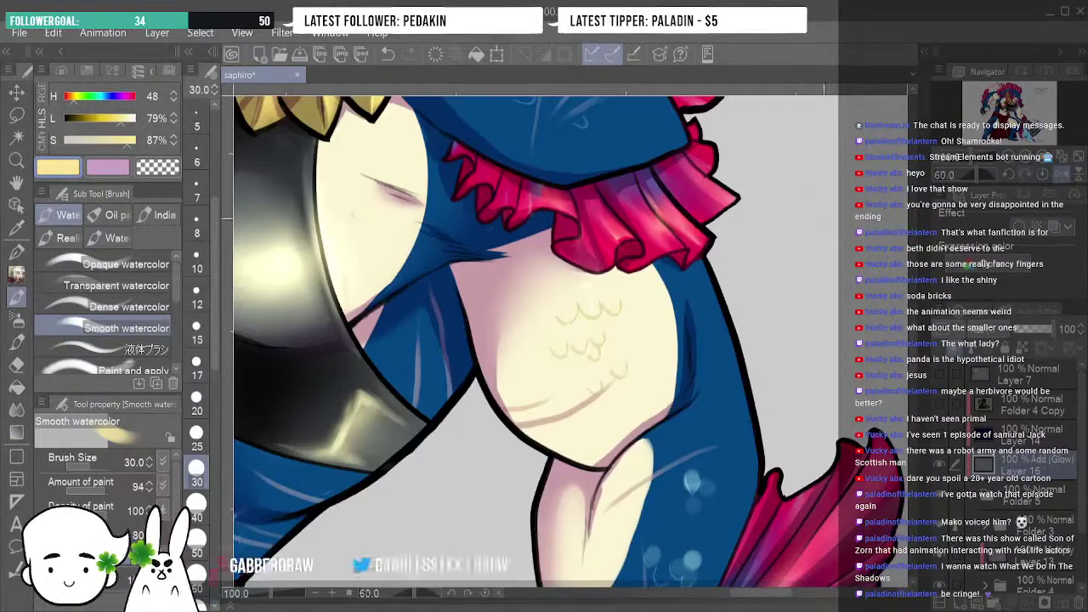
mouse_move(561, 306)
mouse_down()
mouse_move(585, 326)
mouse_move(565, 300)
mouse_move(581, 329)
mouse_move(583, 320)
mouse_move(623, 348)
mouse_move(611, 304)
mouse_move(563, 338)
mouse_up()
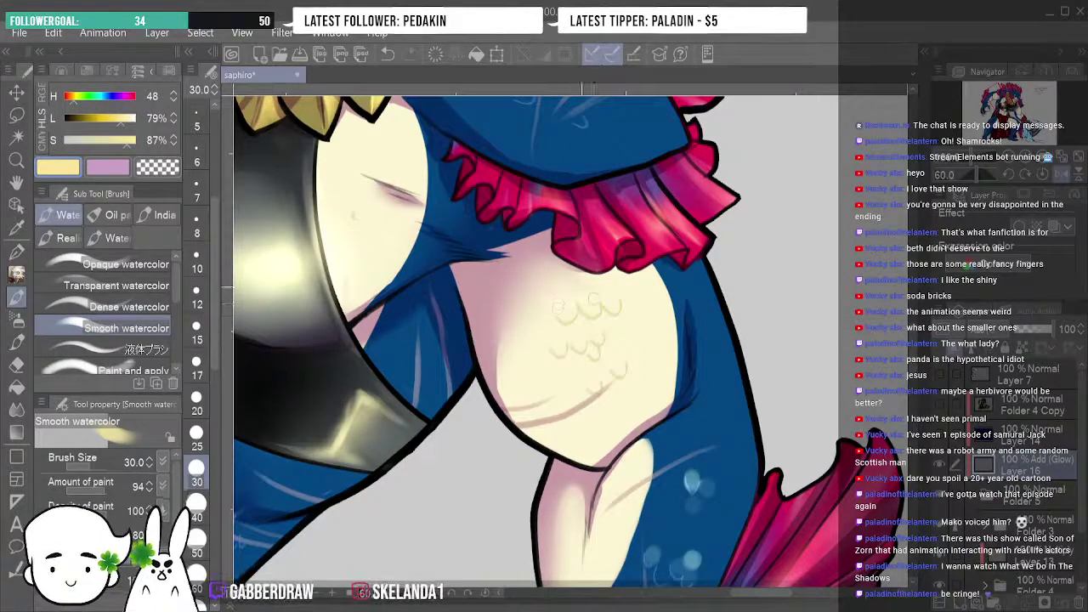
scroll(729, 280, down, 5)
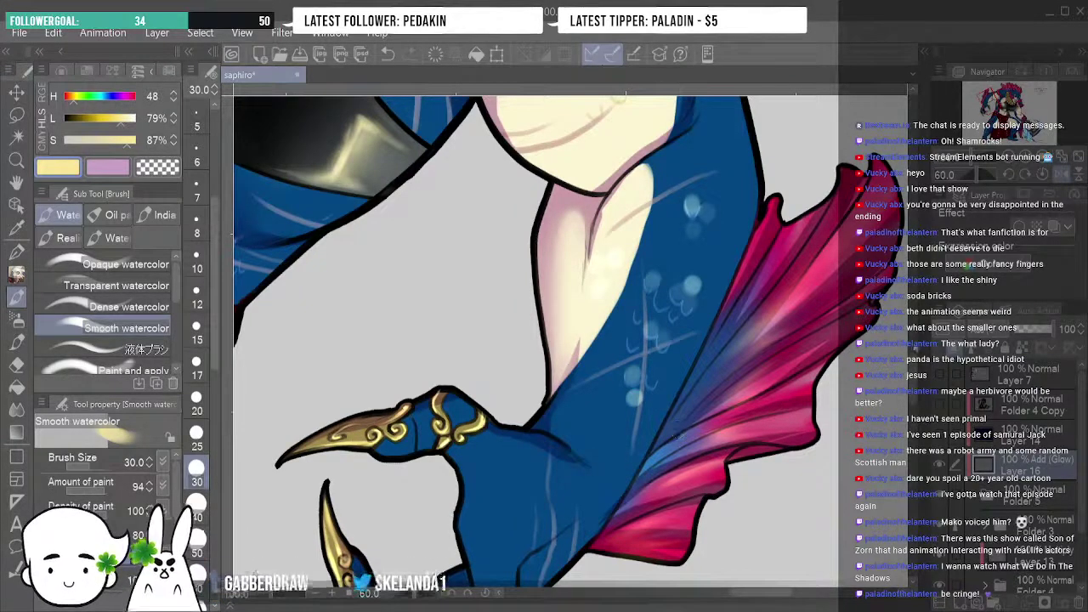
scroll(657, 423, up, 5)
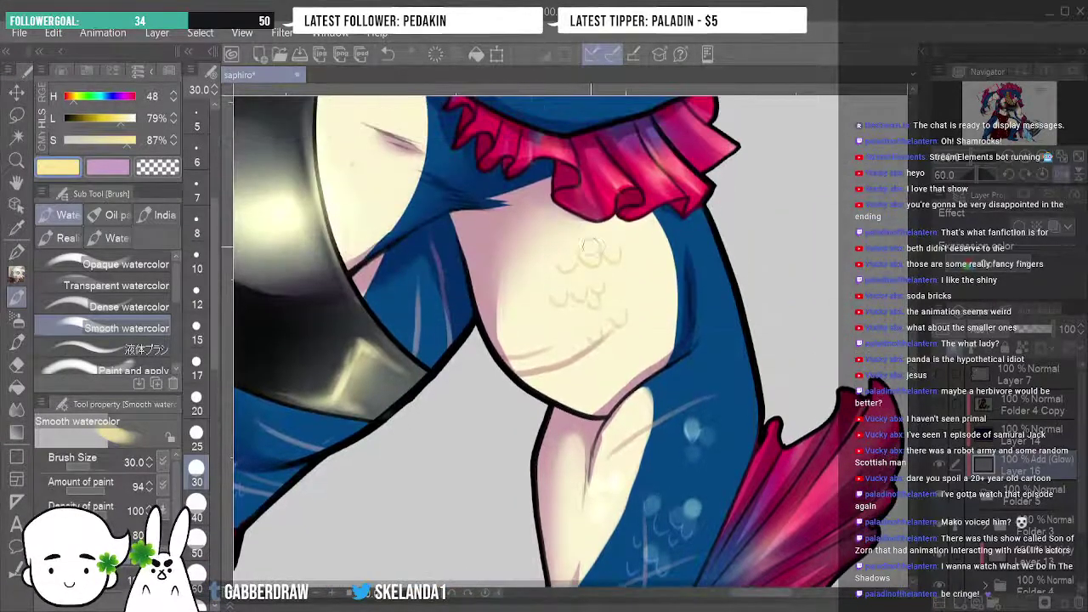
mouse_move(586, 252)
mouse_down()
mouse_move(616, 267)
mouse_move(583, 296)
mouse_up()
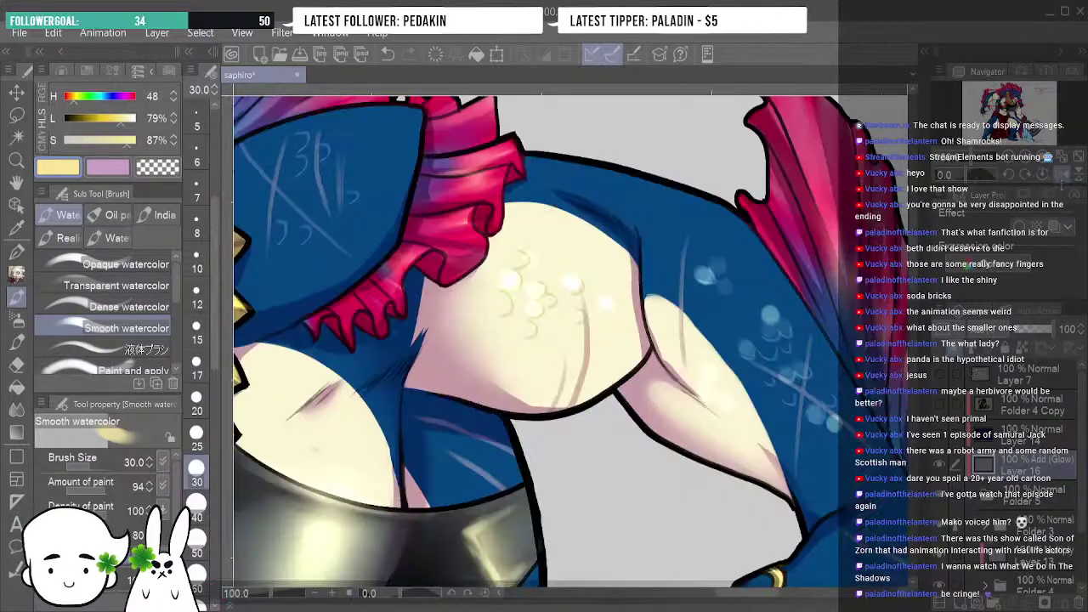
click(1049, 173)
click(1048, 173)
click(1060, 167)
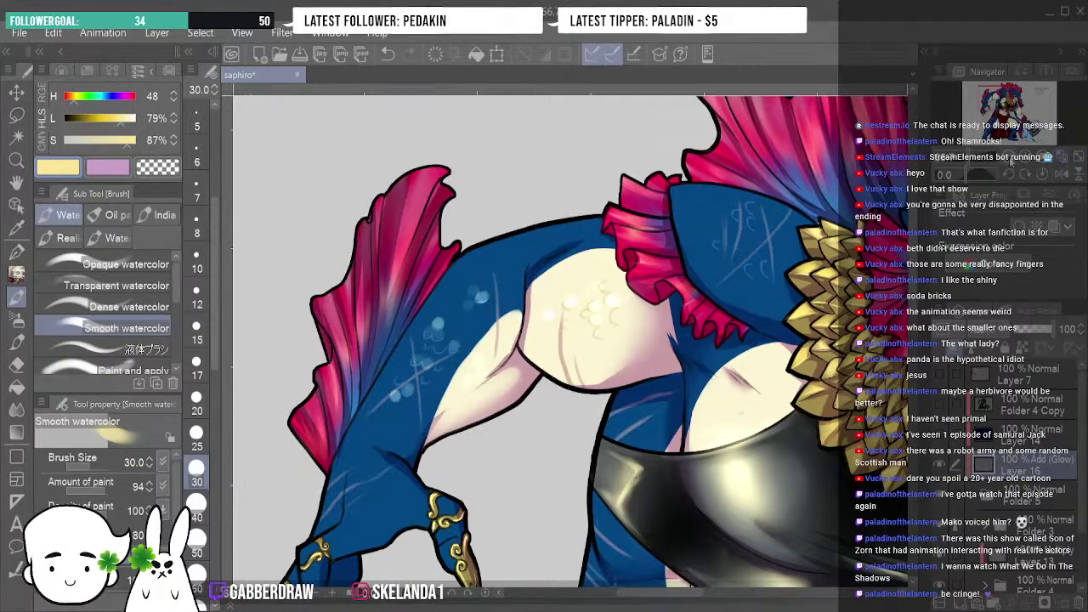
Soften the new scale glints along the clawed arm with Blur at size 70.
click(1060, 167)
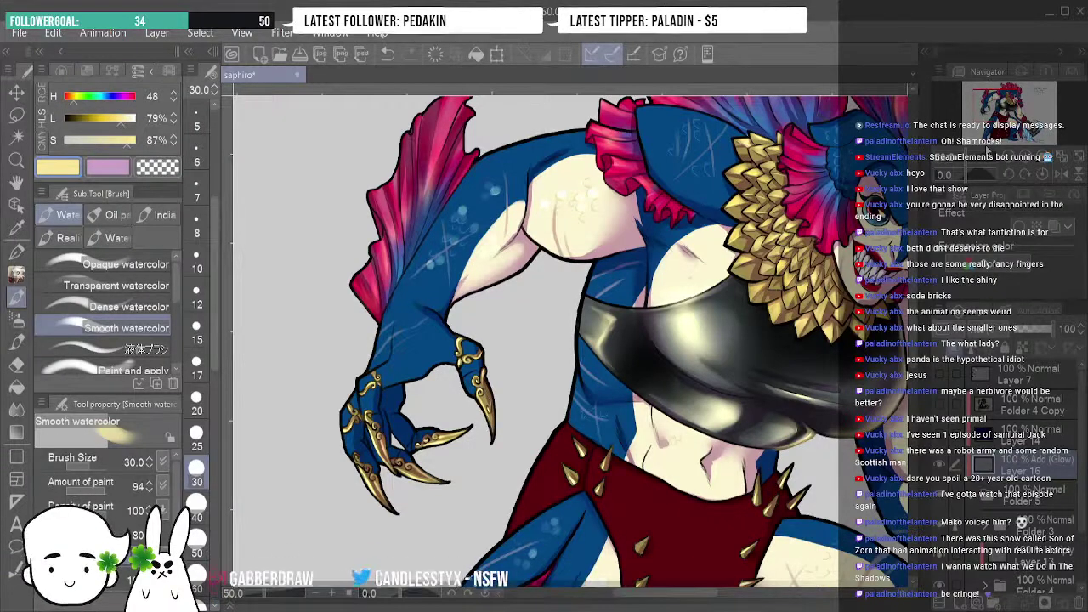
key(j)
mouse_move(502, 177)
mouse_down()
mouse_move(488, 210)
mouse_move(468, 196)
mouse_move(459, 206)
mouse_move(476, 184)
mouse_move(477, 225)
mouse_move(447, 242)
mouse_up()
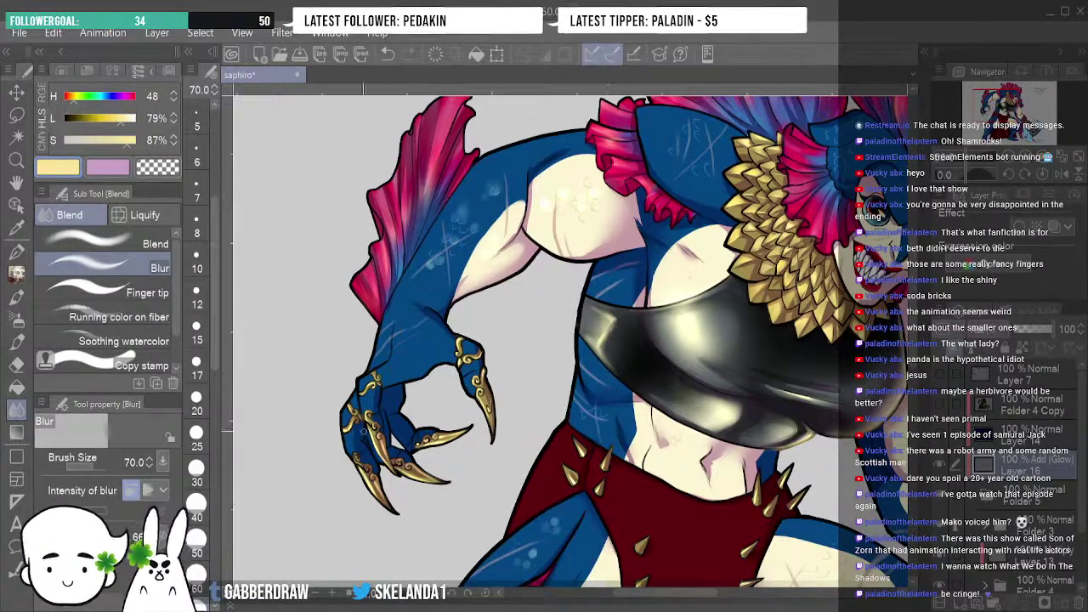
Fade the scale glints on the clawed arm and the bent leg's thigh with the Soft eraser at size 70.
click(16, 363)
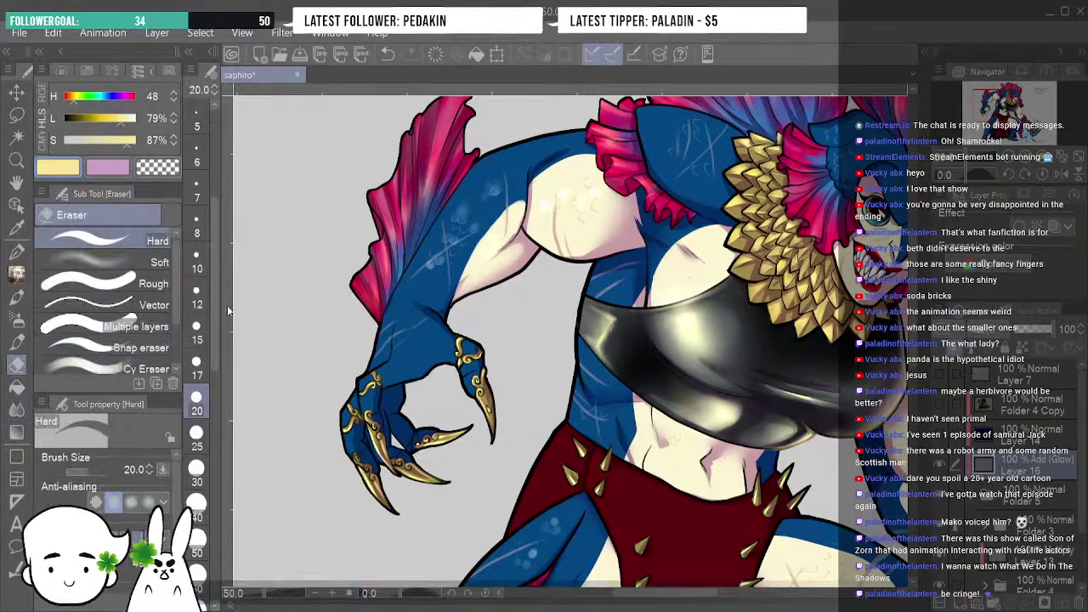
click(153, 262)
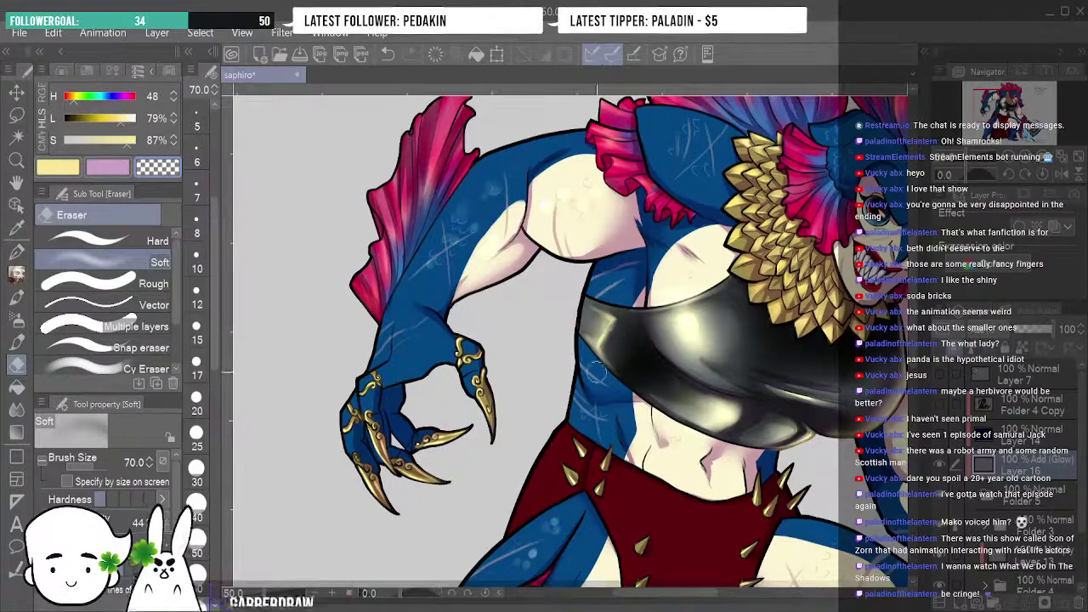
scroll(441, 363, down, 8)
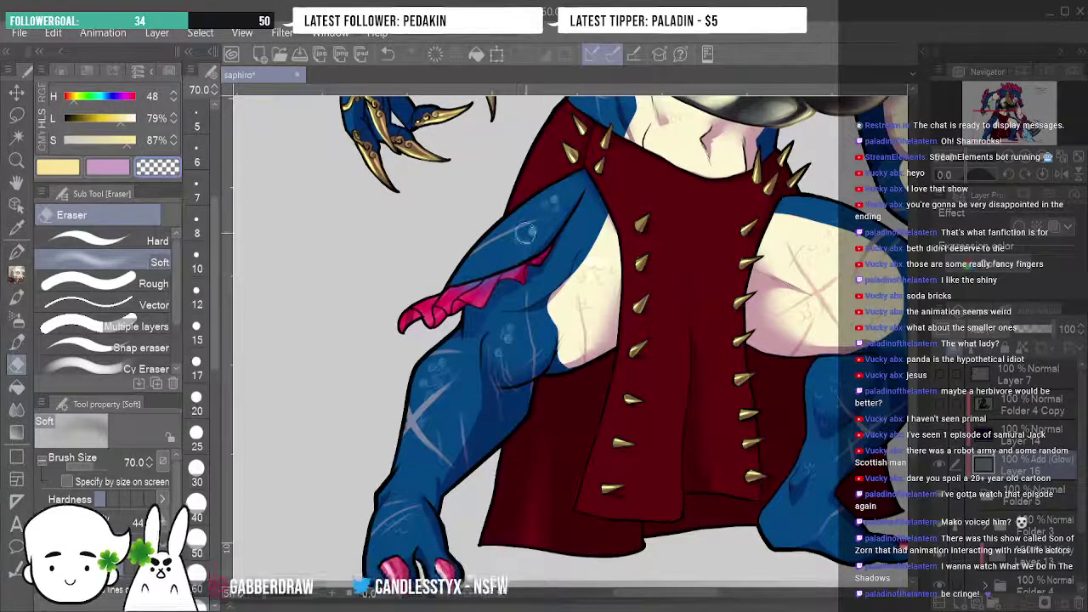
Review the highlights across the whole figure, from the legs and torso over to the axe.
scroll(500, 302, up, 10)
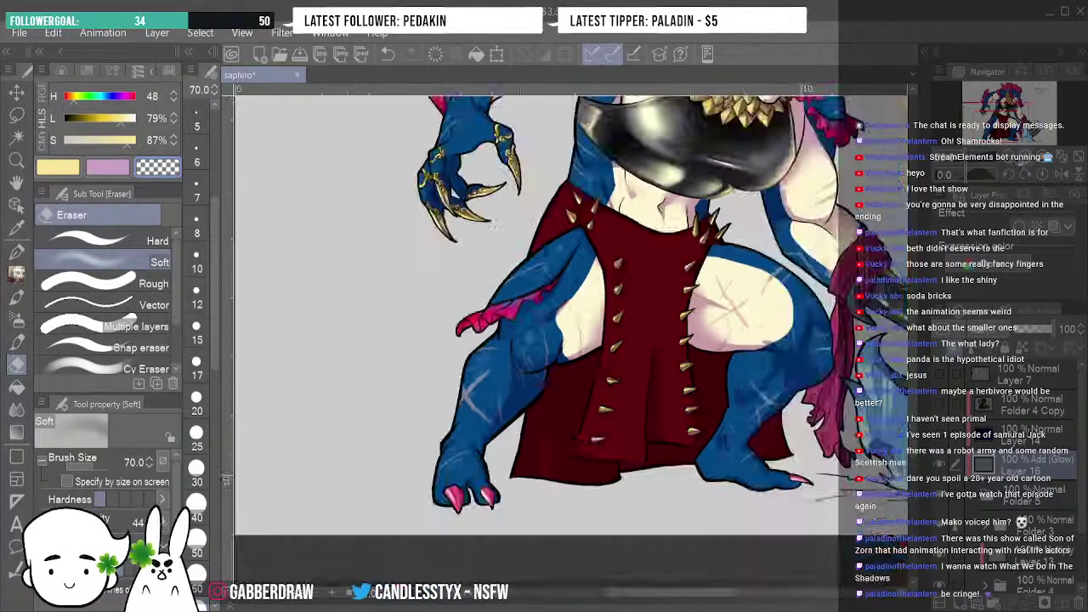
scroll(535, 340, left, 5)
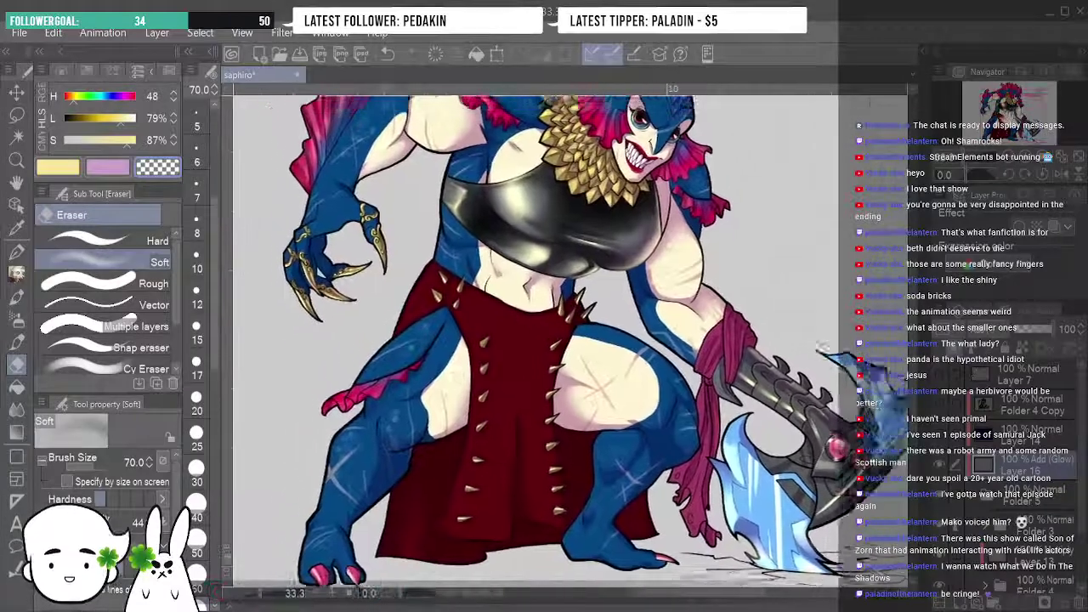
scroll(535, 339, up, 1)
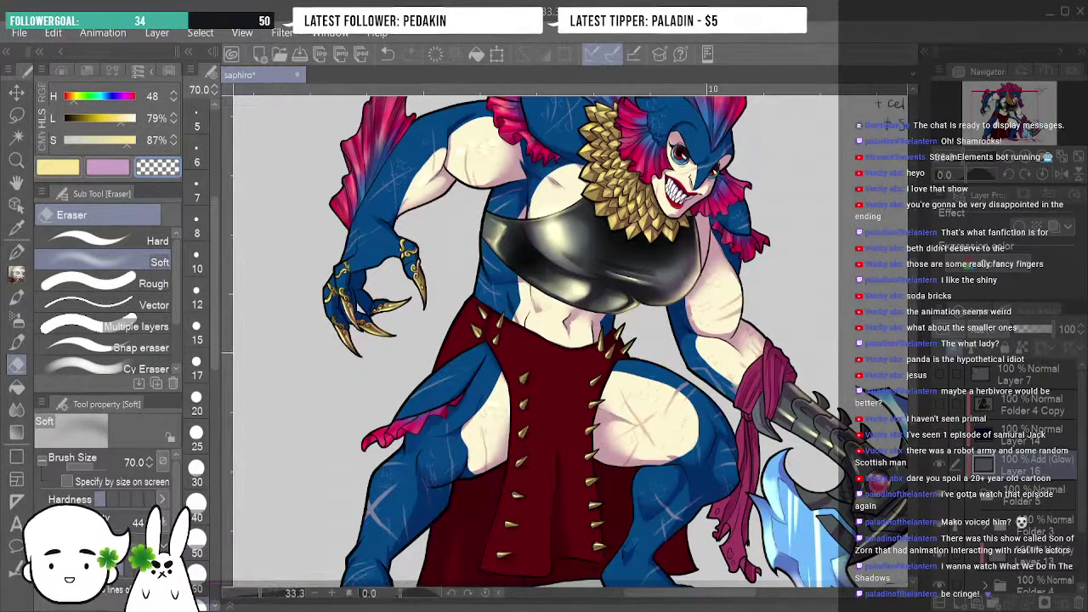
scroll(910, 407, down, 5)
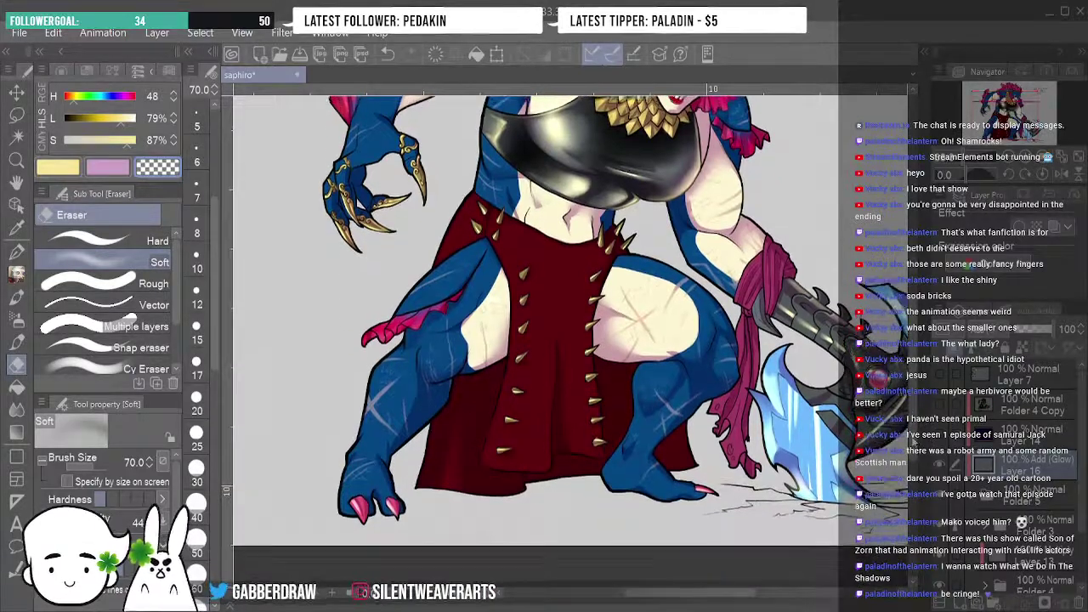
drag(661, 605, 701, 608)
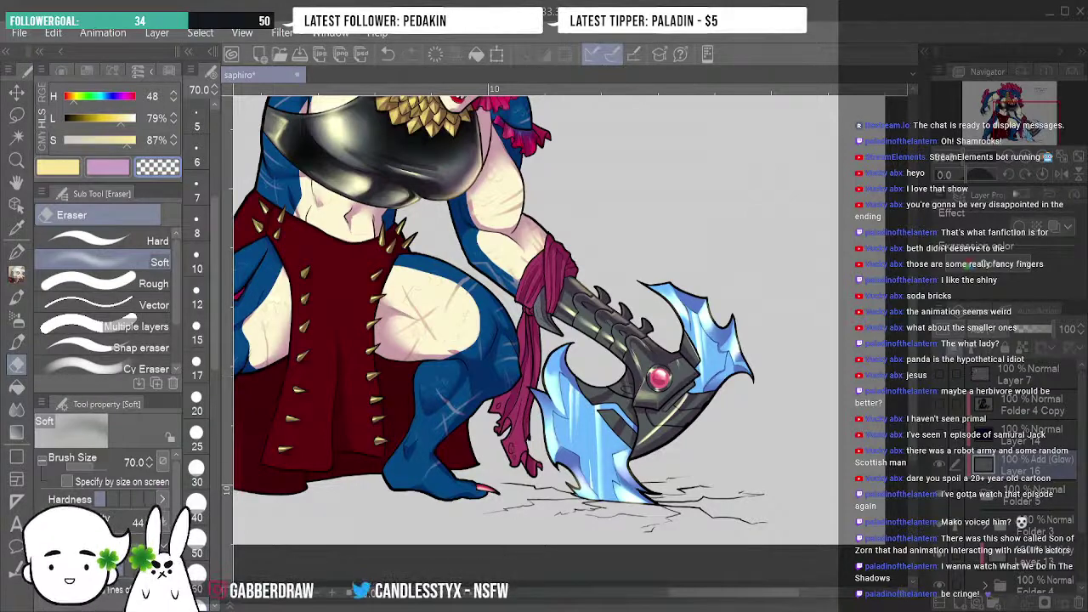
Paint pale yellow highlights along the two axe handle spikes nearest the cloth wrap with Smooth watercolor at size 25.
click(1042, 174)
drag(1014, 181, 943, 175)
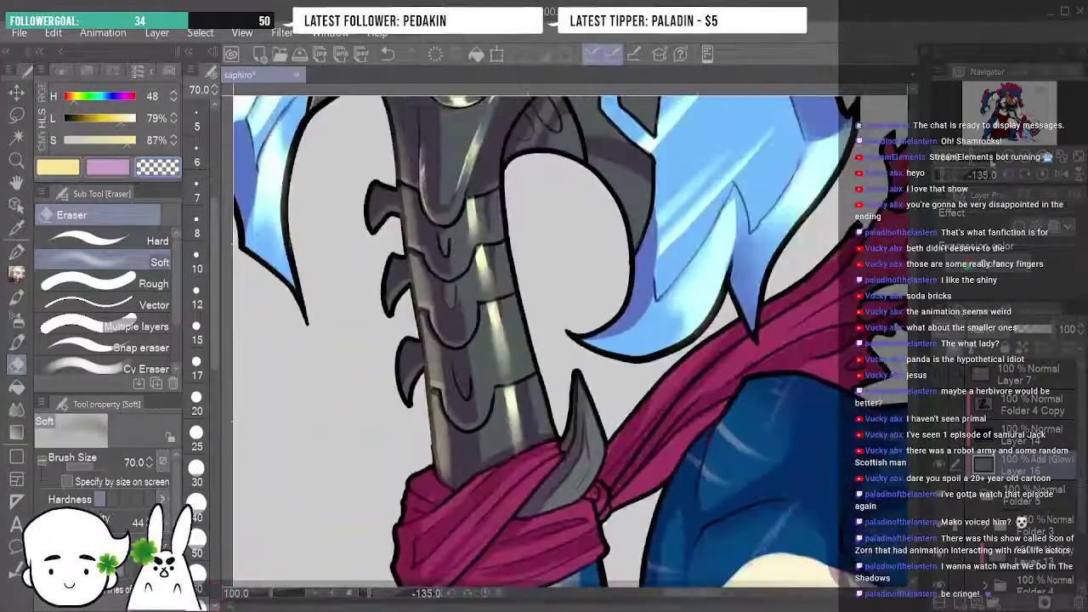
click(17, 297)
click(196, 435)
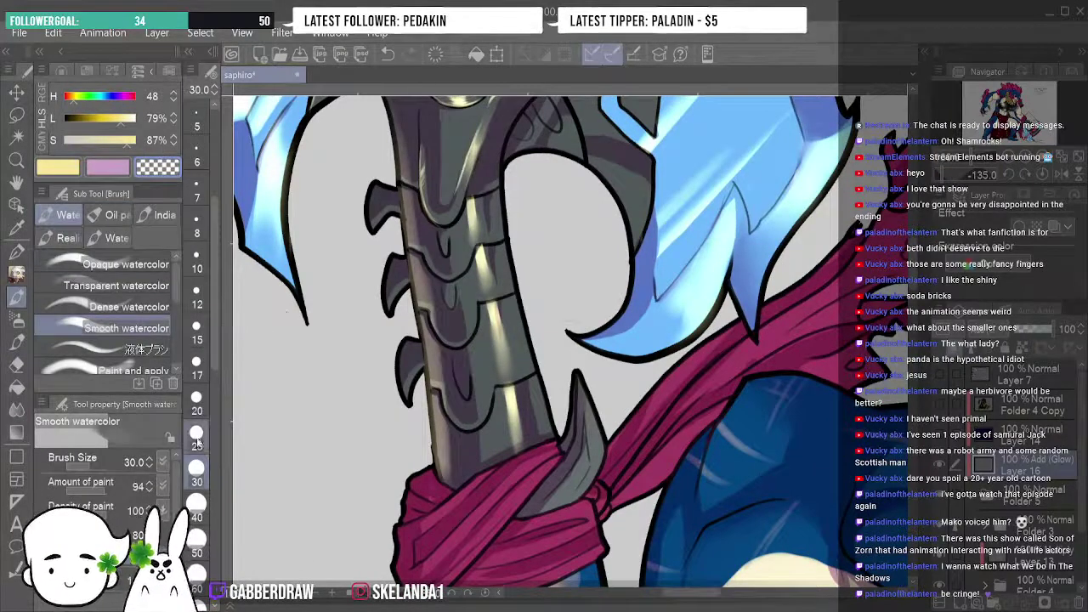
click(196, 297)
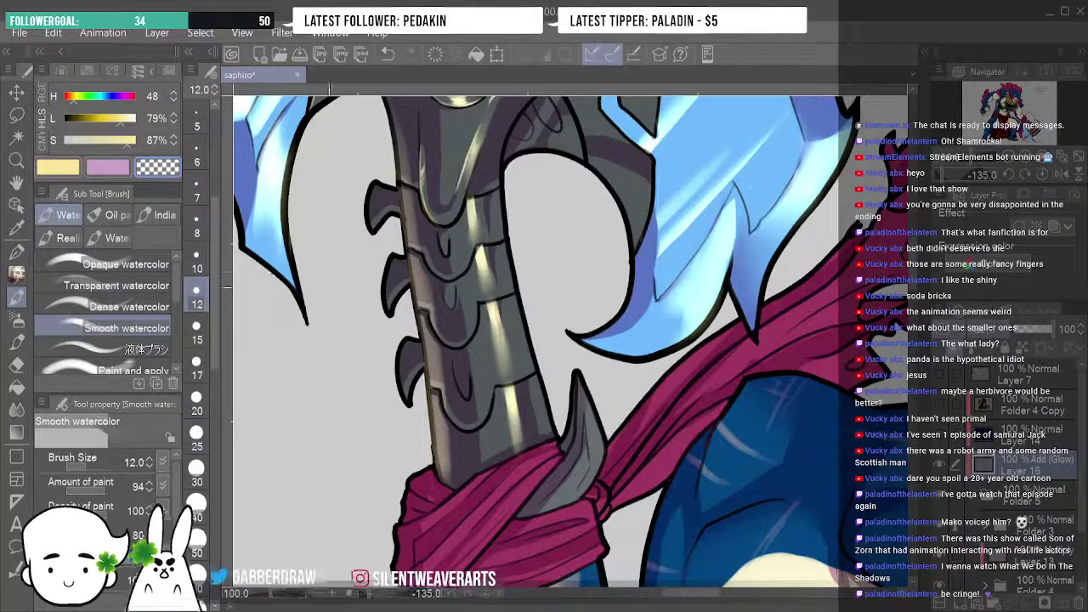
click(196, 435)
drag(393, 323, 387, 293)
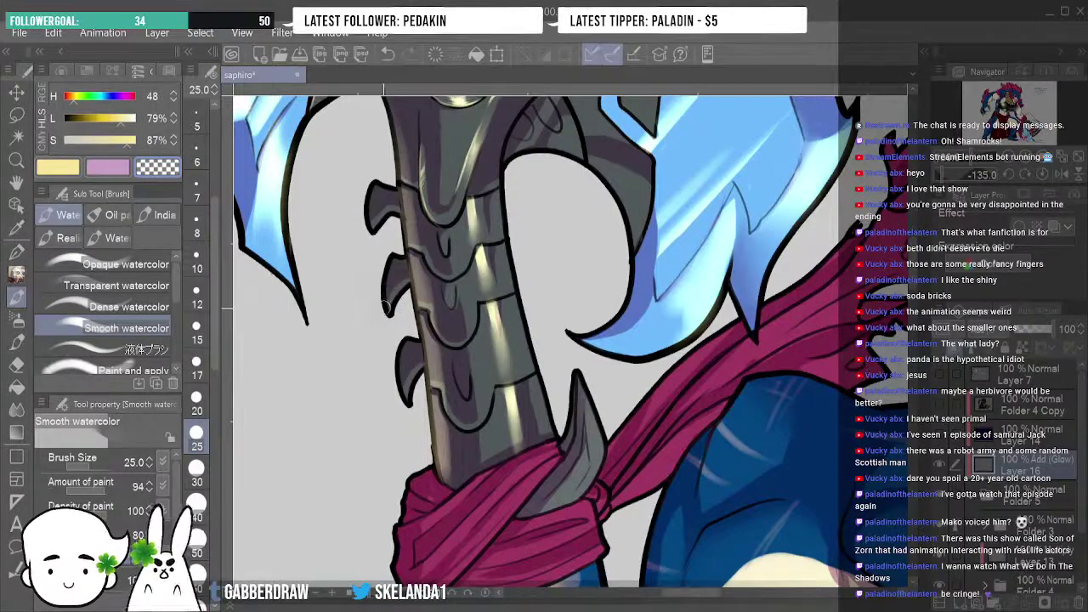
key(c)
drag(407, 255, 389, 282)
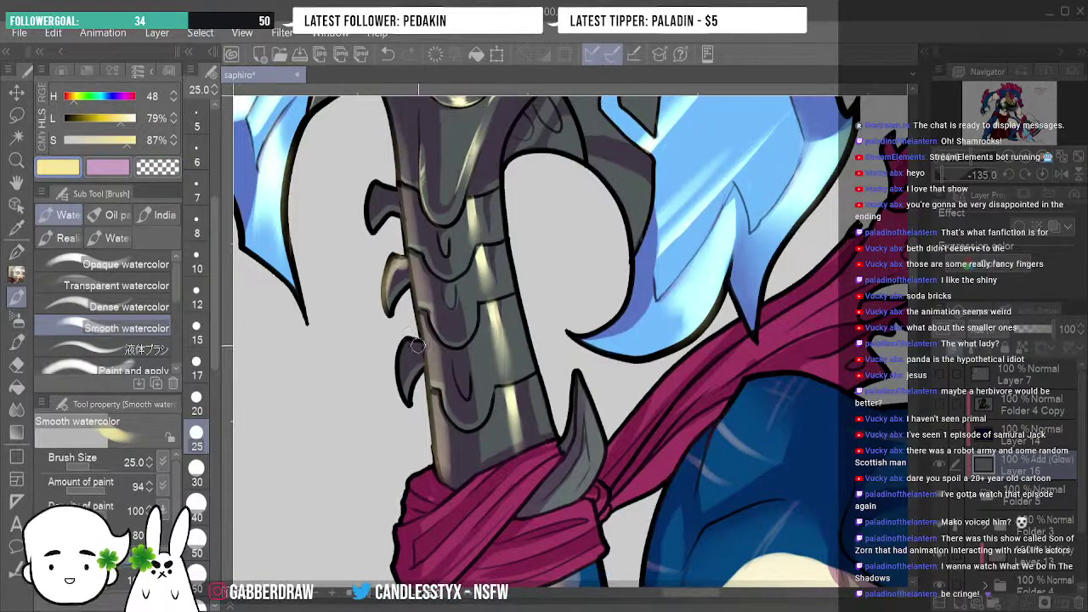
drag(415, 347, 401, 384)
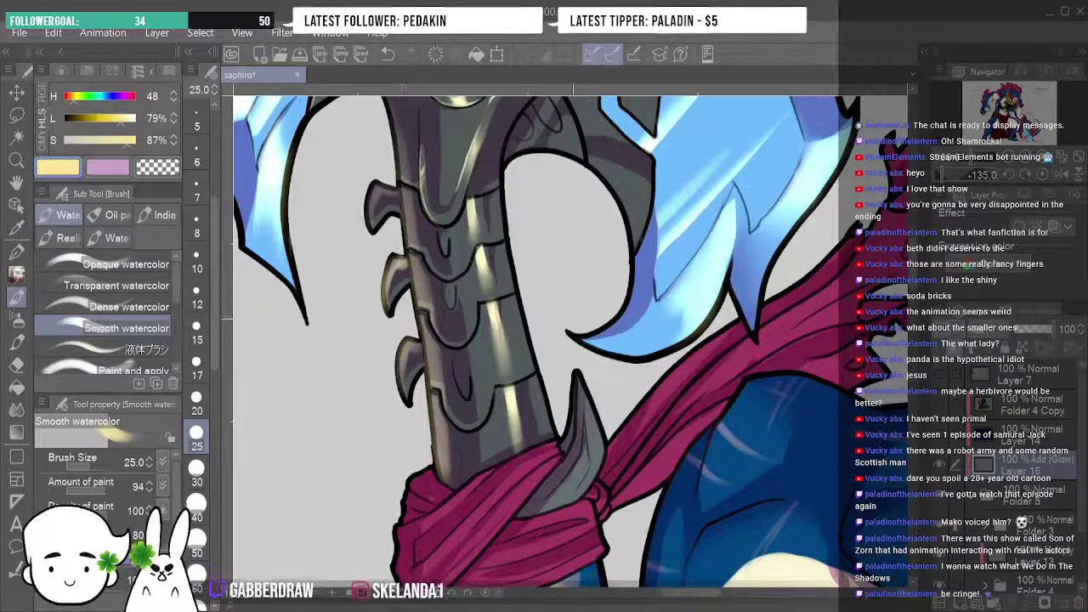
mouse_move(430, 470)
mouse_down()
mouse_move(402, 499)
mouse_move(412, 507)
mouse_up()
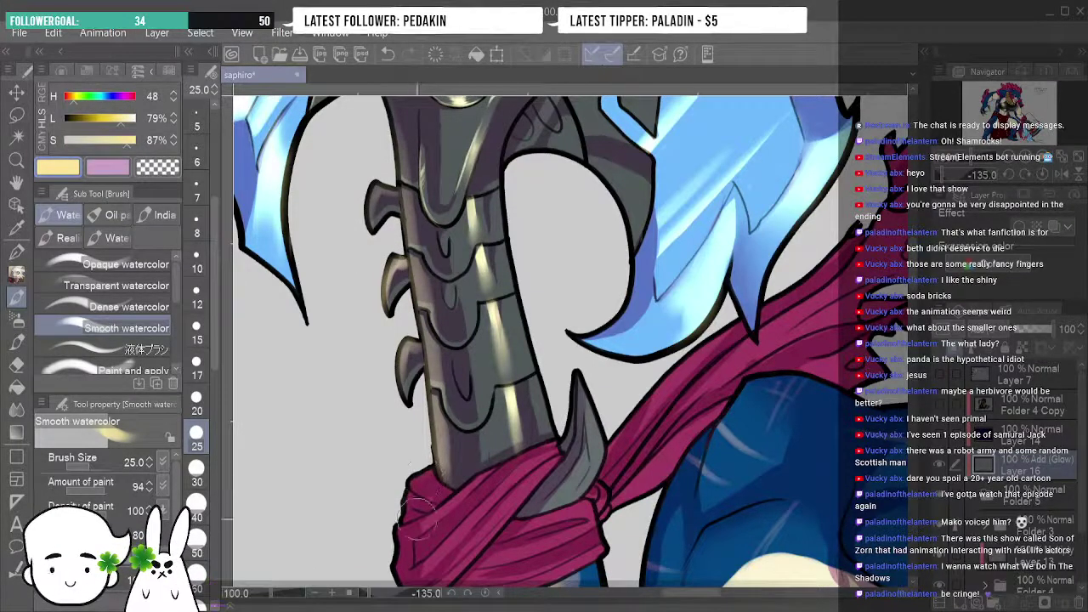
Examine the cream-coloured arm beyond the cloth wrap, then the axe head around the pink gem.
scroll(544, 340, down, 5)
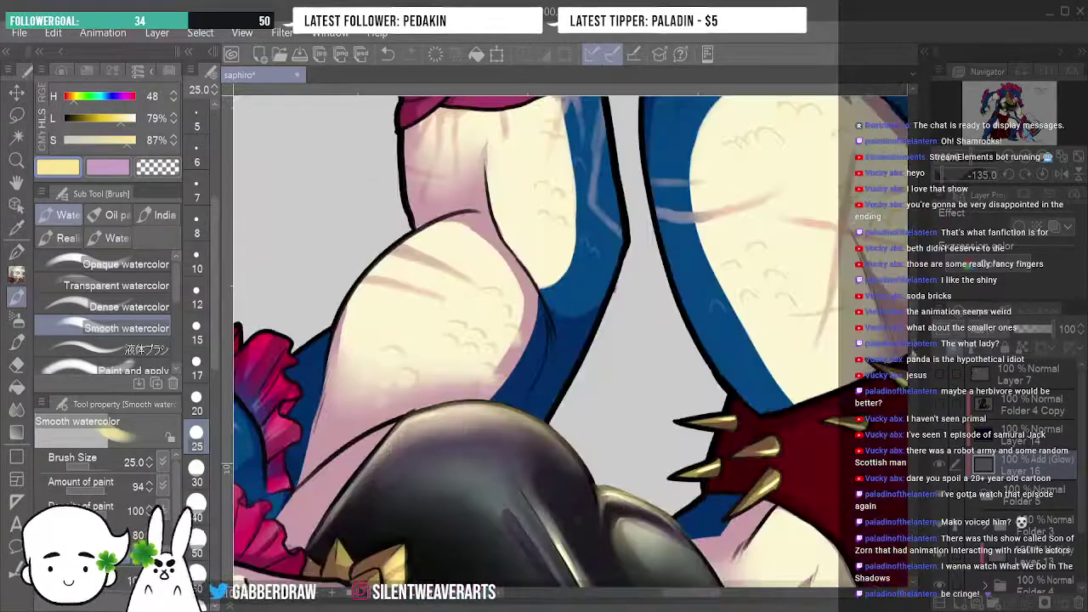
scroll(535, 340, down, 10)
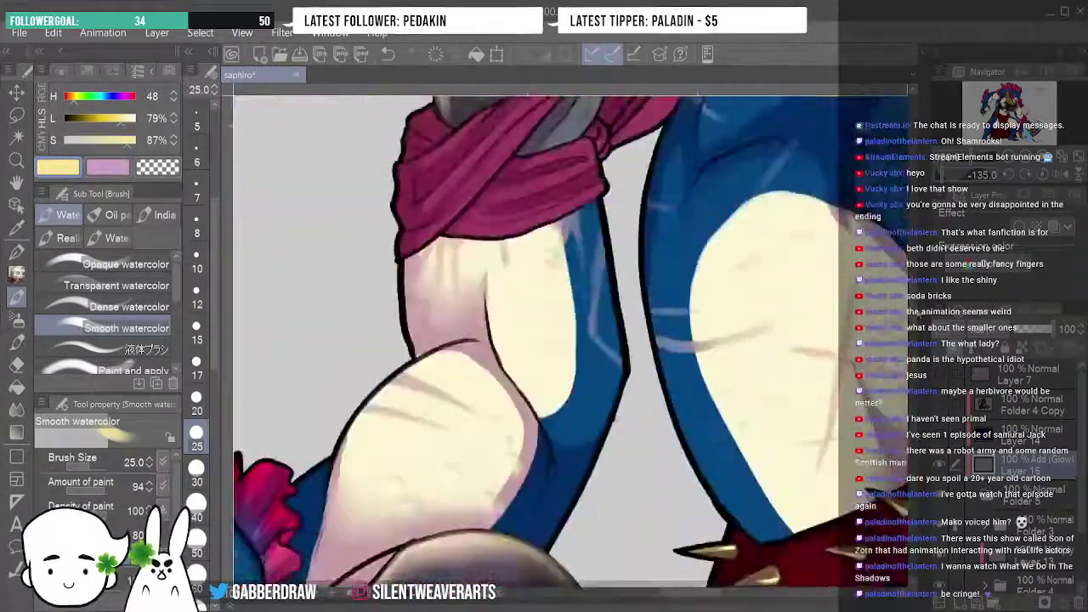
scroll(382, 361, down, 3)
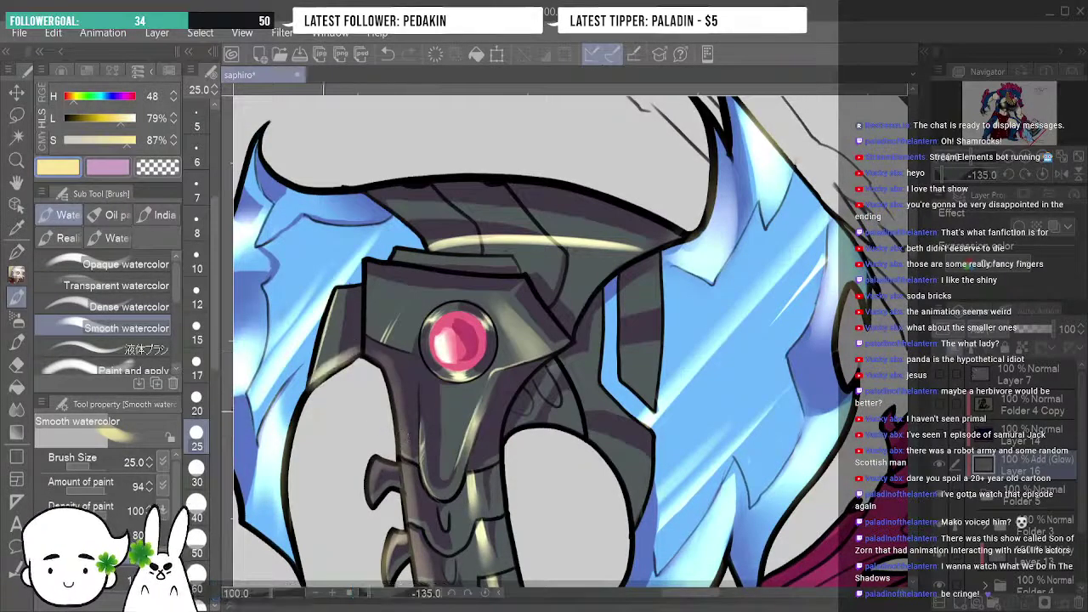
Try thin pale yellow highlights on the axe head's metal around the gem and panel seams with Smooth watercolor at size 10.
key(ctrl+z)
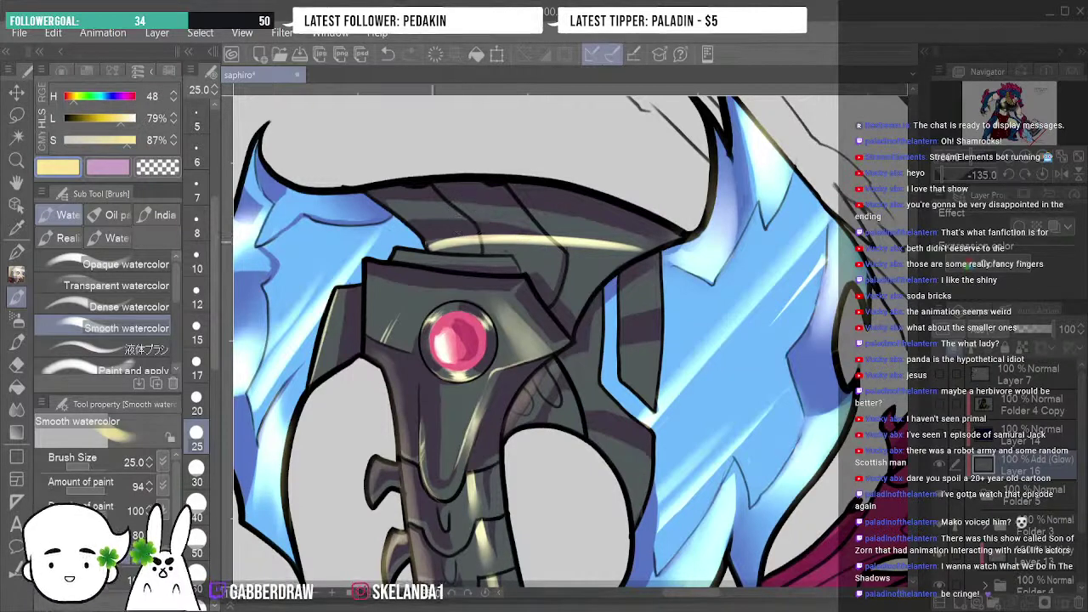
click(196, 261)
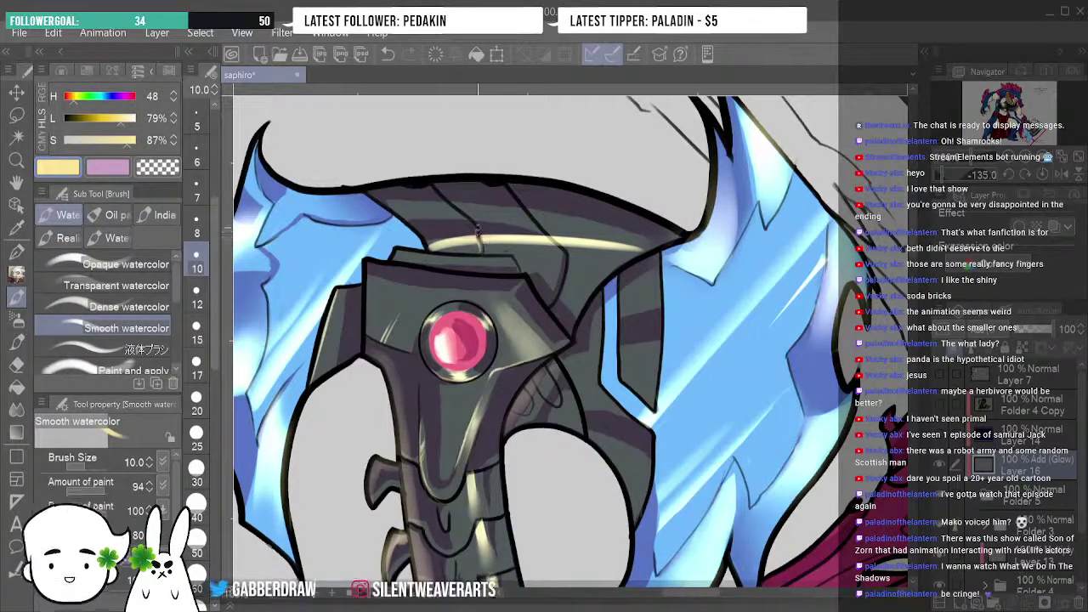
click(1035, 175)
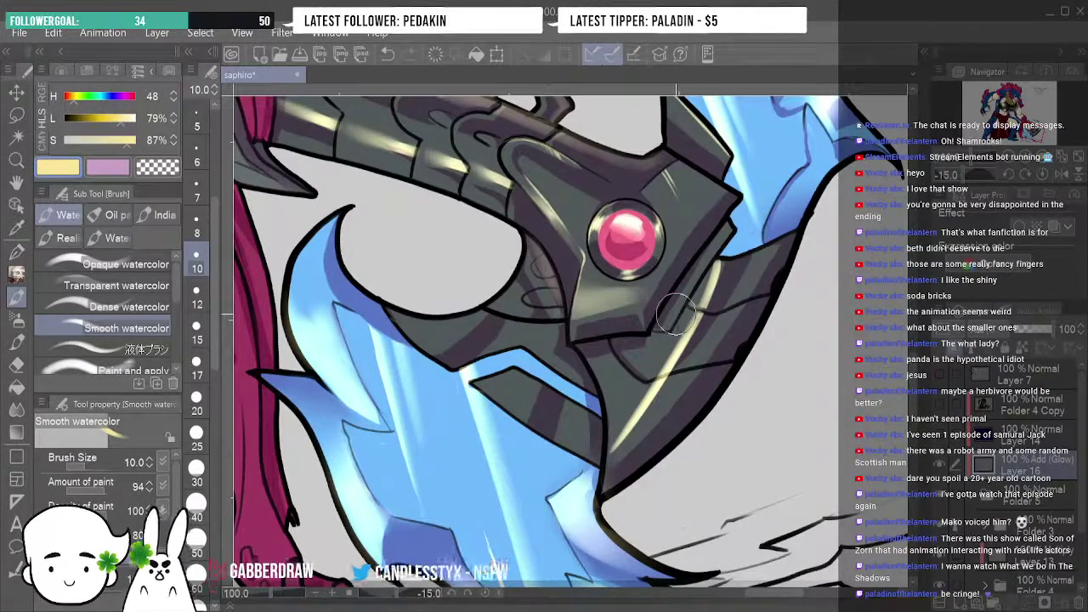
click(387, 54)
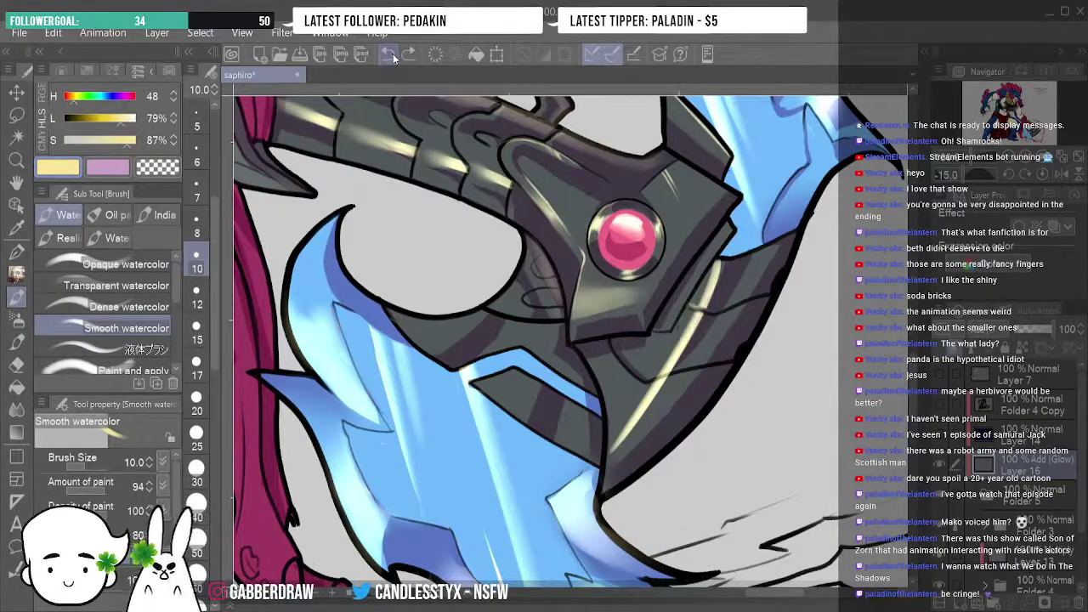
drag(736, 296, 710, 253)
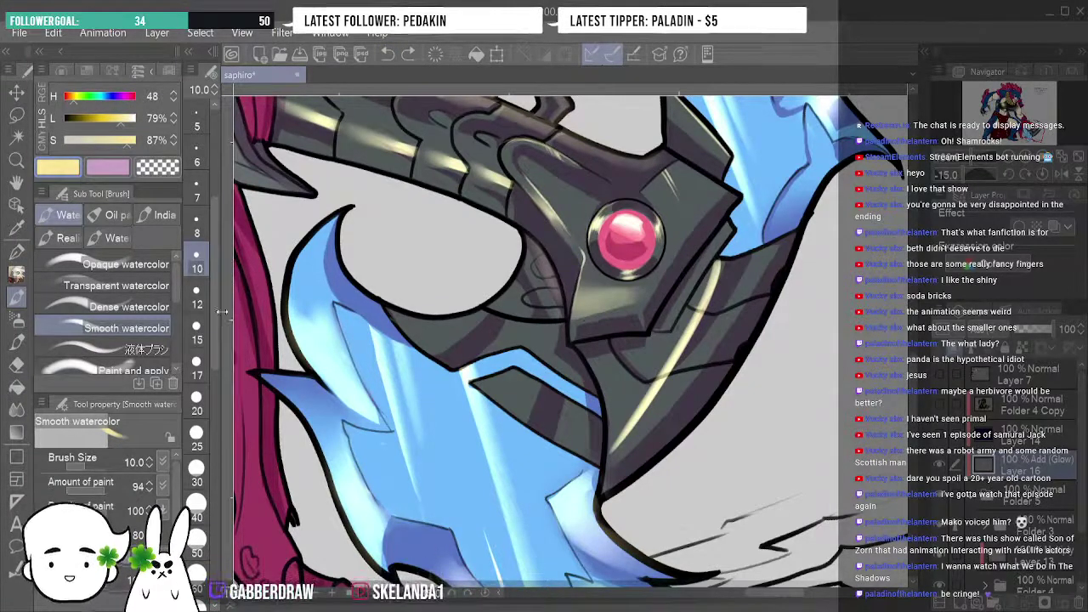
drag(687, 290, 707, 309)
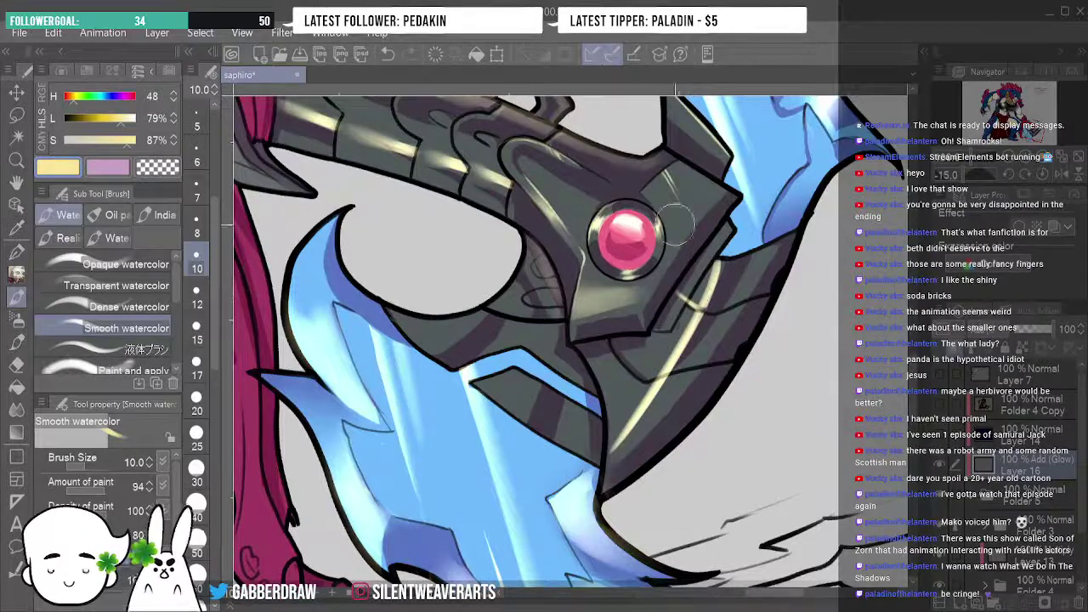
click(388, 54)
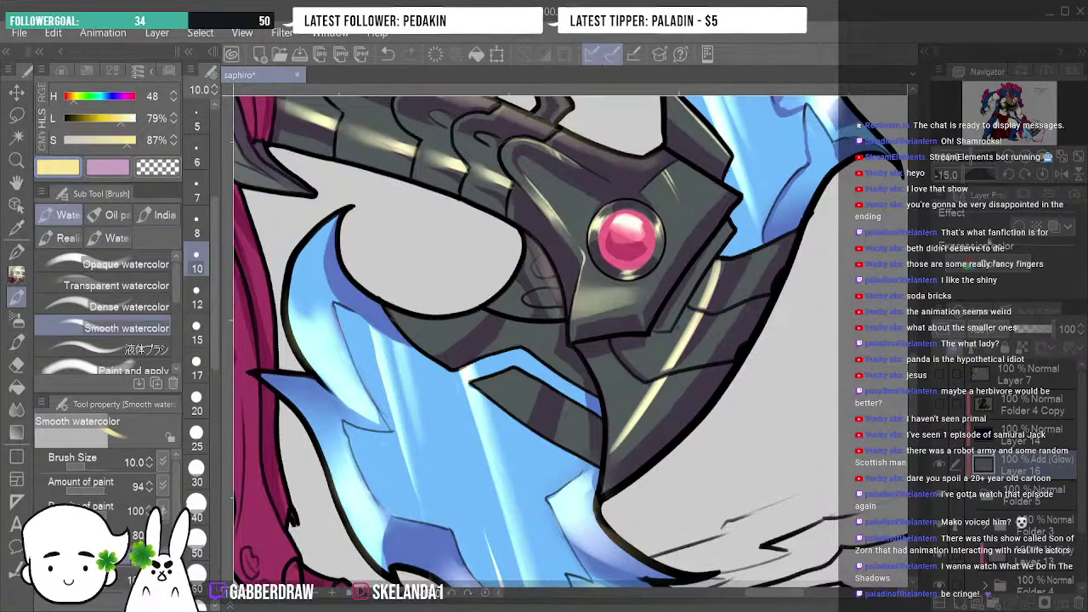
Soften the long pale yellow highlight across the axe head's metal plate below the gem with Blur at size 70.
click(17, 409)
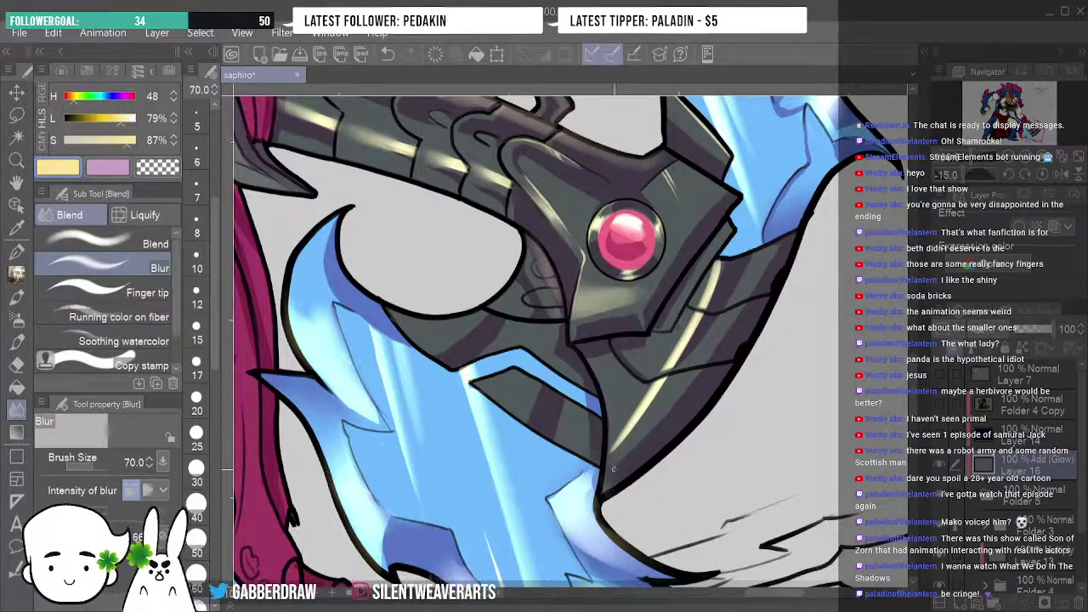
mouse_move(618, 460)
mouse_down()
mouse_move(665, 382)
mouse_move(617, 446)
mouse_move(706, 376)
mouse_move(641, 448)
mouse_move(726, 391)
mouse_move(718, 362)
mouse_move(687, 380)
mouse_move(730, 345)
mouse_up()
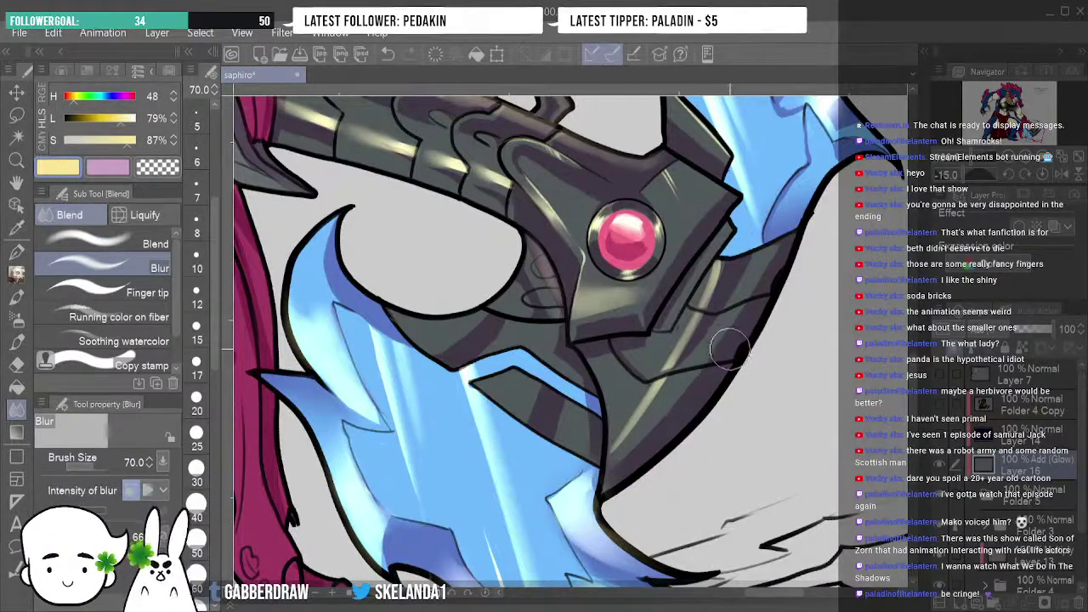
click(396, 52)
click(392, 54)
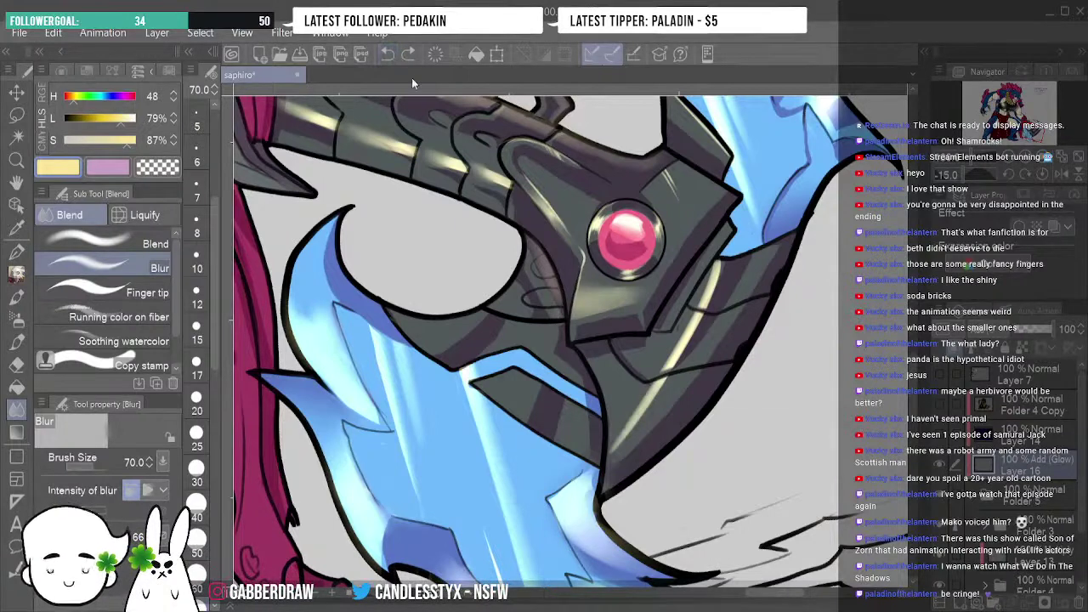
mouse_move(667, 382)
mouse_down()
mouse_move(608, 467)
mouse_move(697, 289)
mouse_up()
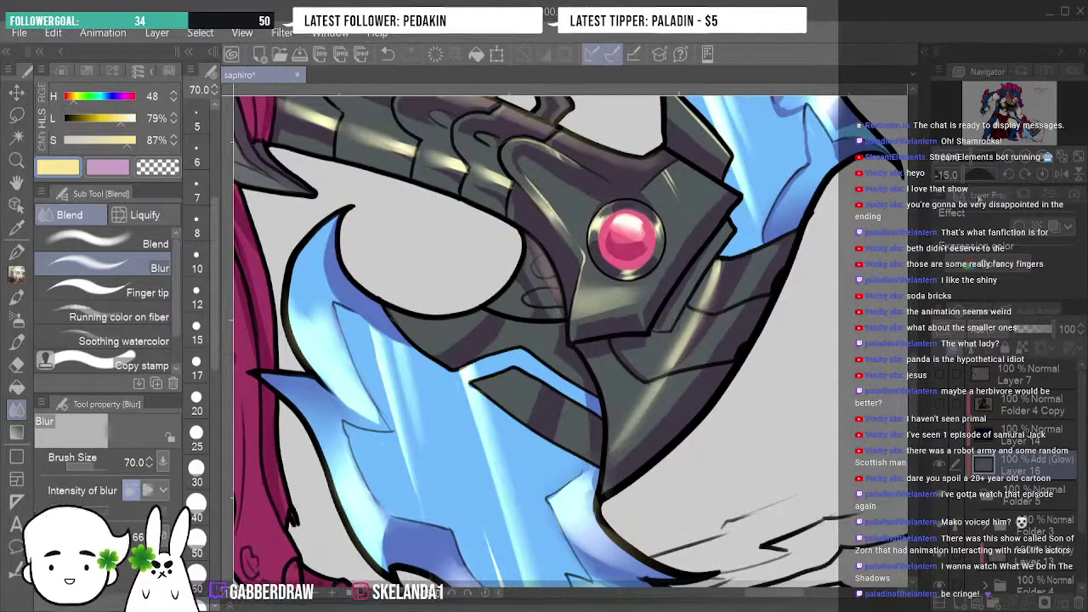
click(408, 54)
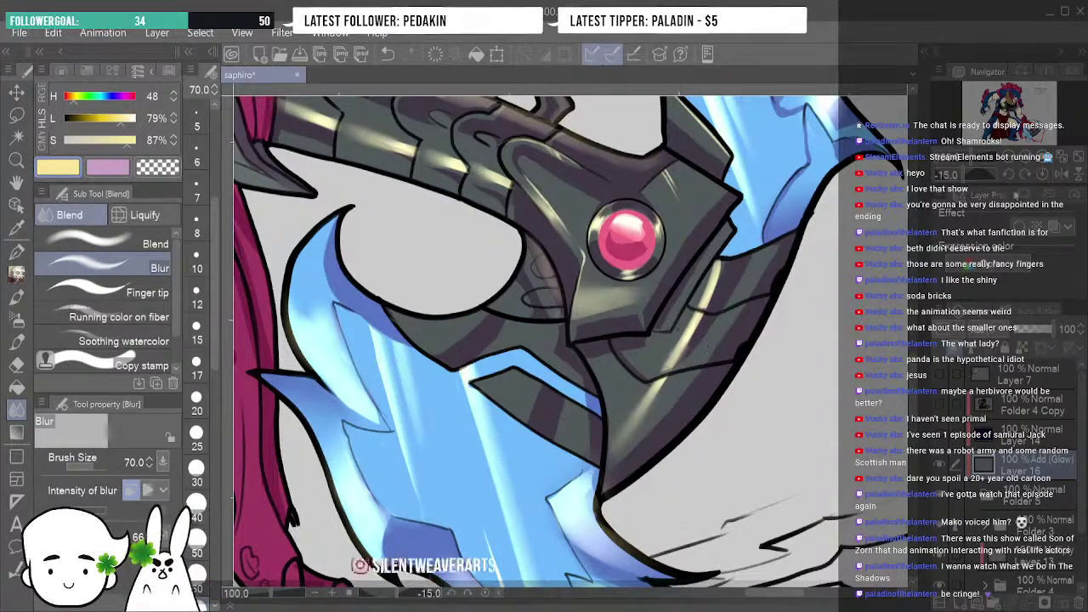
Add a glint at the pointed facet of the lower ice blade with Grease Pencil at size 12 and soften it with Blur at size 70.
click(1058, 176)
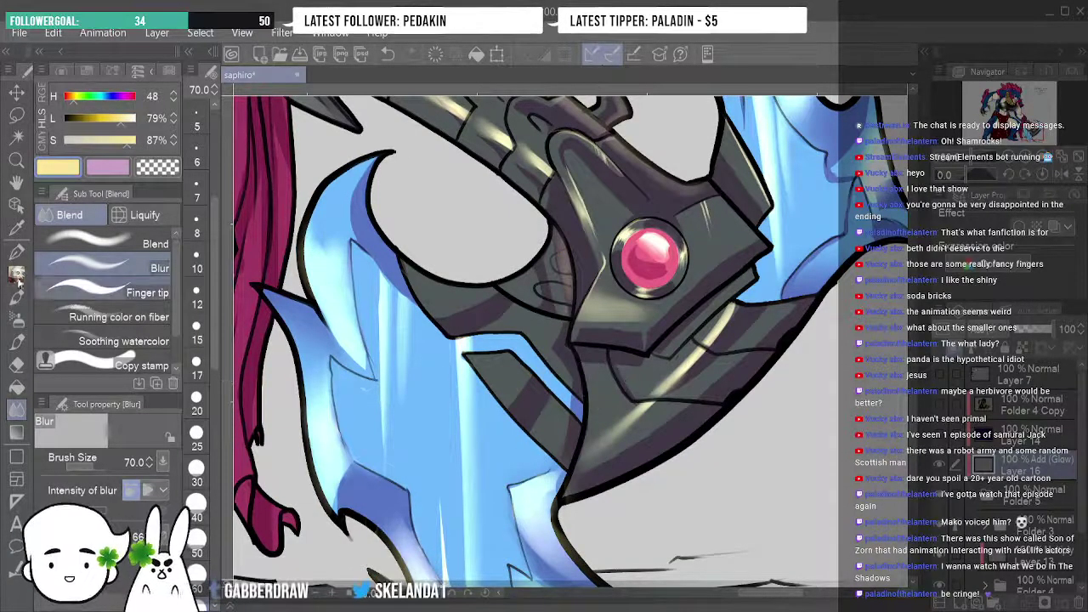
key(p)
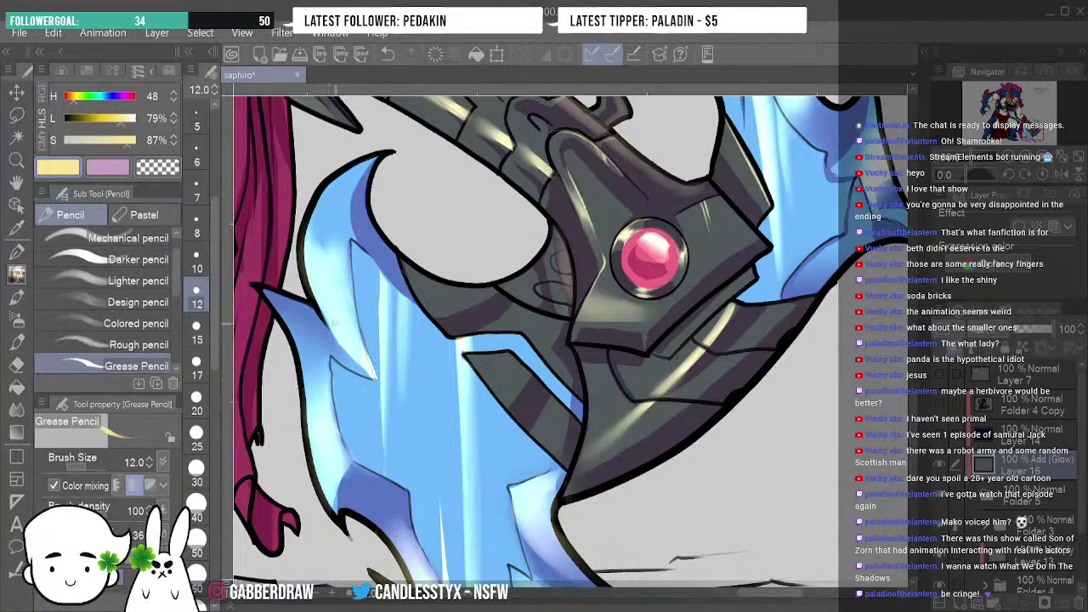
drag(369, 371, 350, 356)
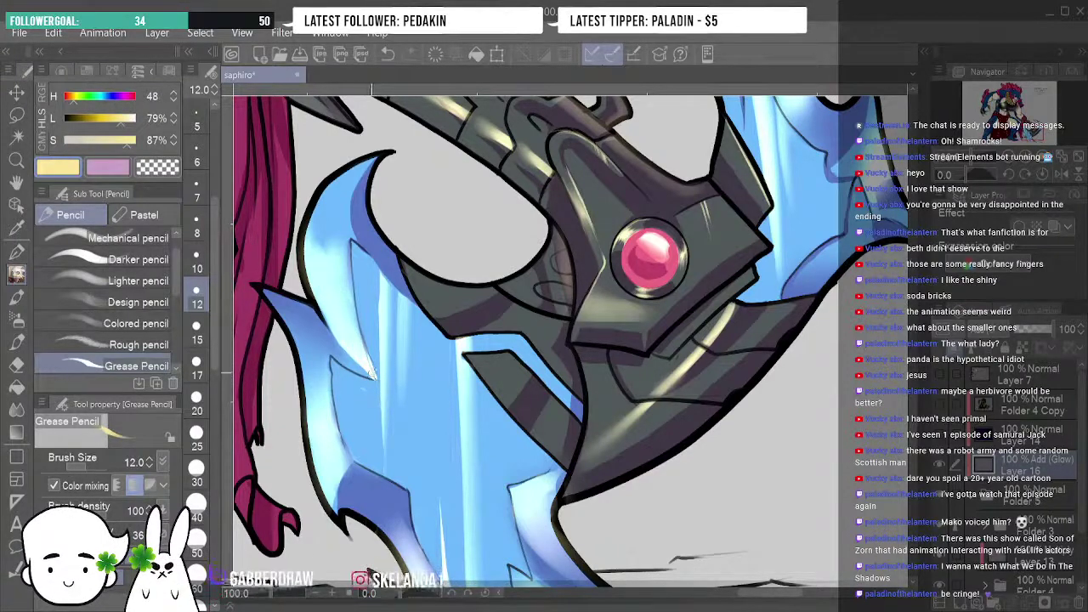
click(17, 407)
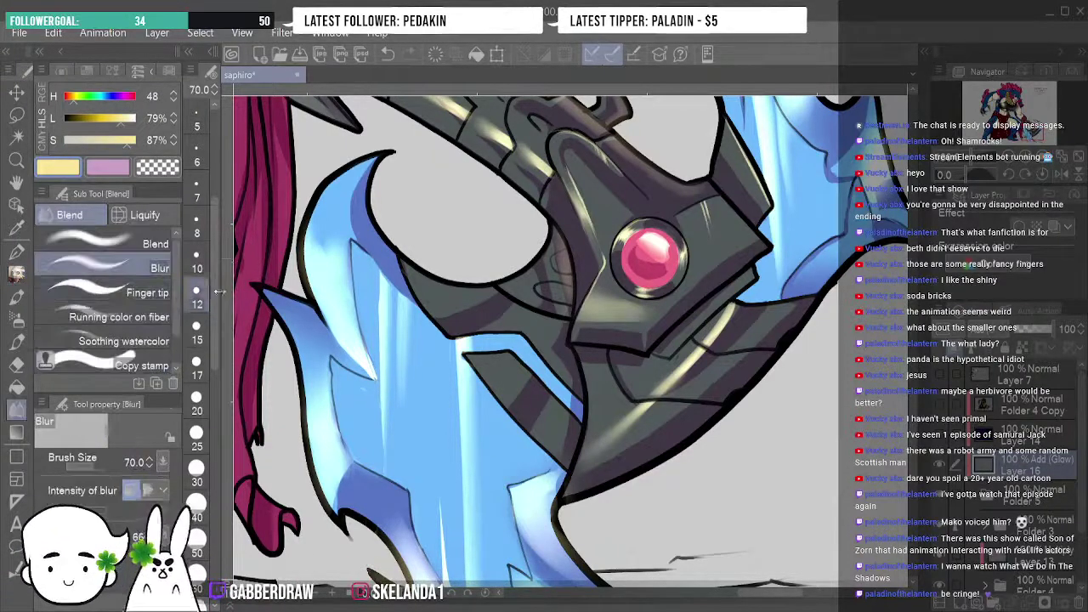
drag(347, 332, 370, 371)
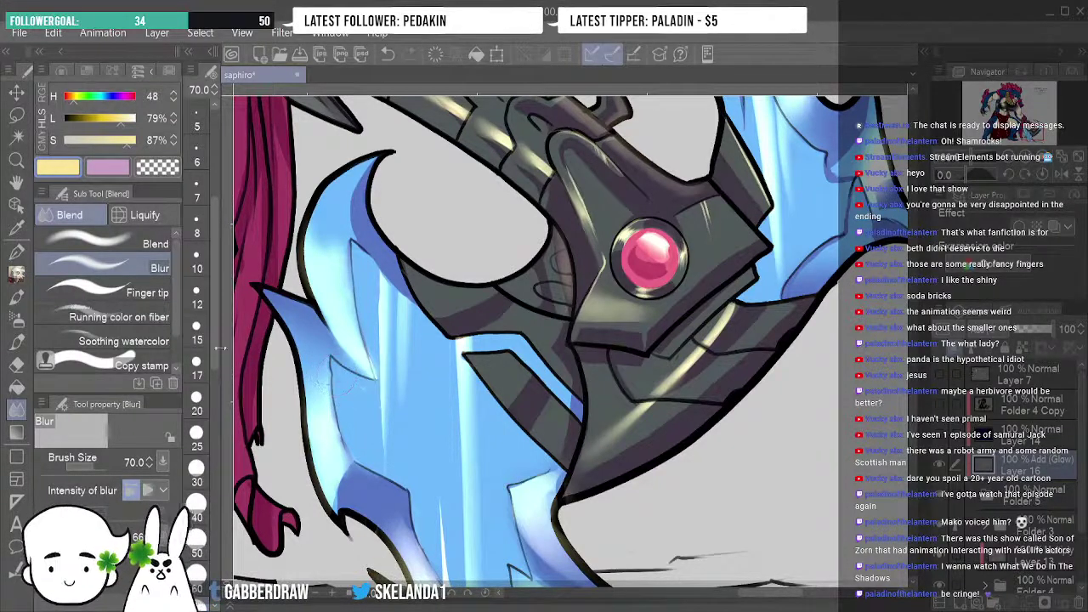
Highlight the facet edges near the lower ice blade's ground end with Grease Pencil at size 12, blending them with Blur at size 70.
click(17, 276)
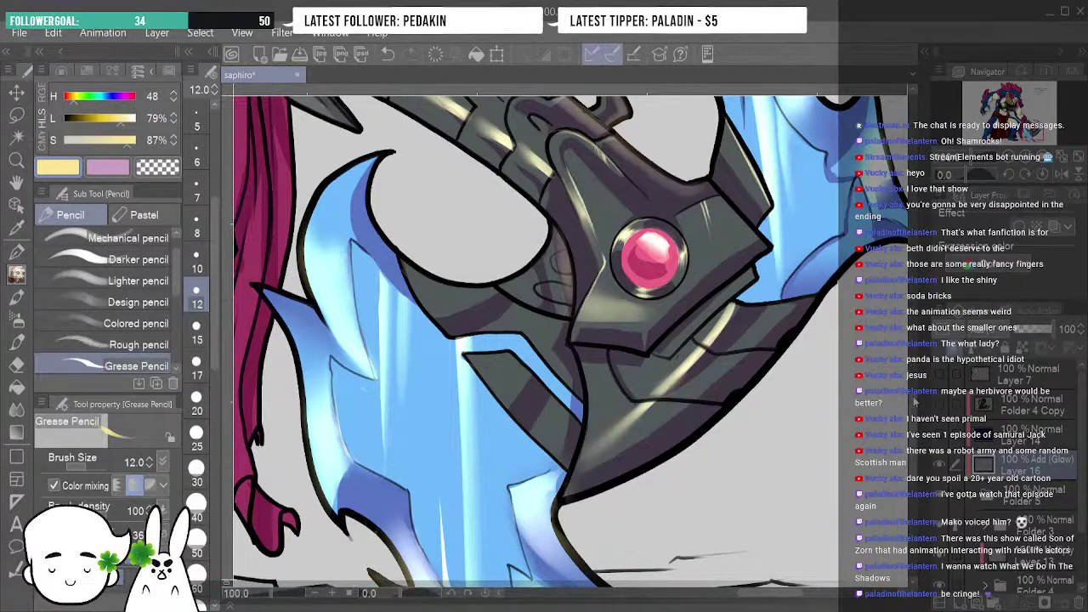
scroll(536, 340, down, 3)
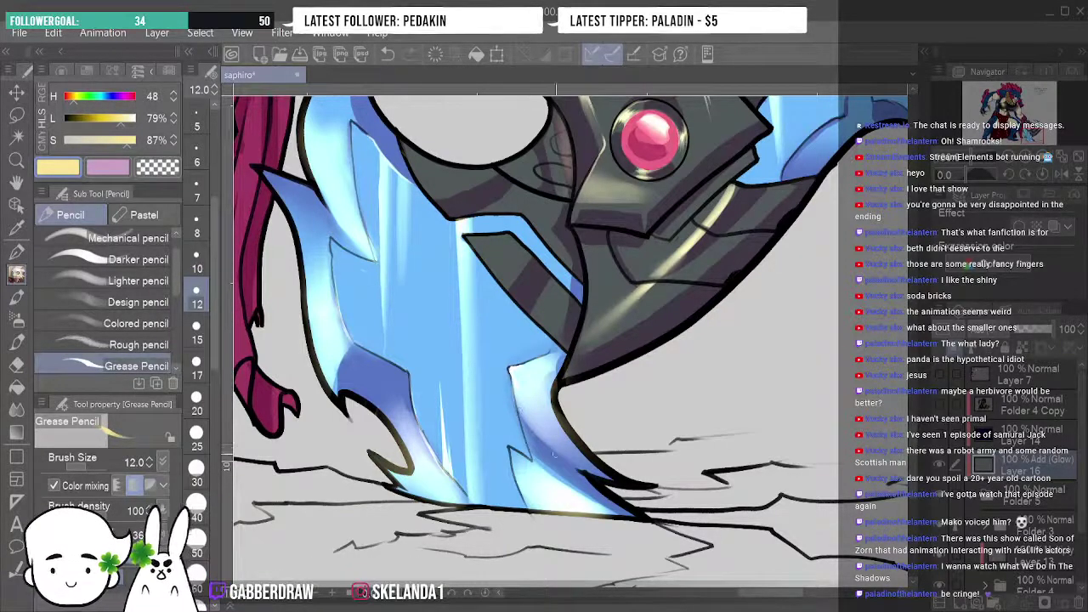
click(17, 408)
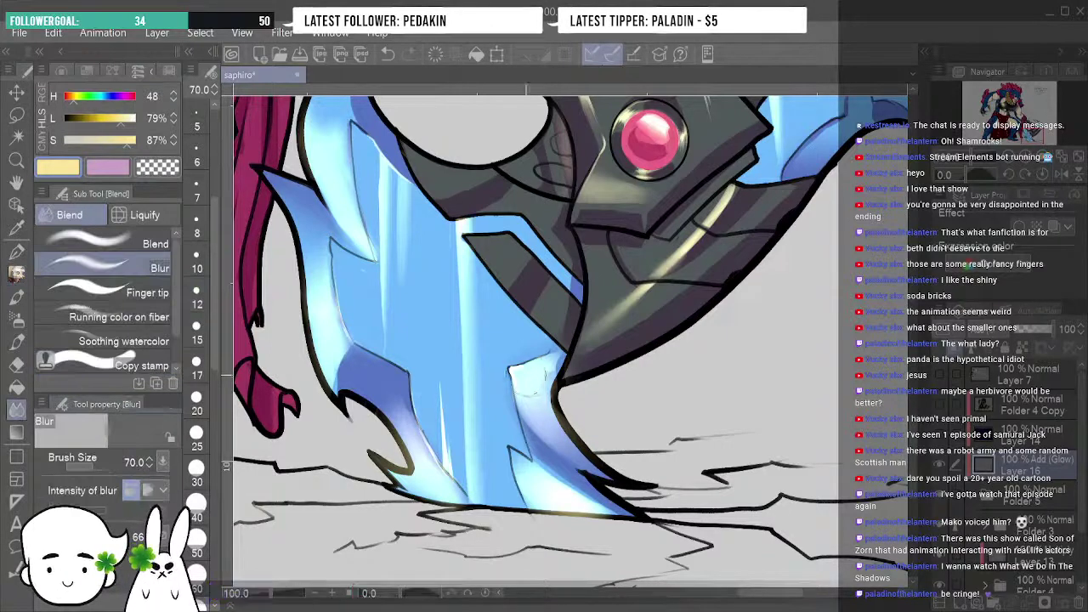
mouse_move(557, 367)
mouse_down()
mouse_move(569, 345)
mouse_move(529, 367)
mouse_move(502, 349)
mouse_move(531, 367)
mouse_up()
Blur the upper ice blade's facets at size 70 and highlight their edges and the pointed tip with Grease Pencil at size 12.
scroll(625, 281, down, 2)
mouse_move(624, 280)
mouse_down()
mouse_move(323, 102)
mouse_move(639, 316)
mouse_up()
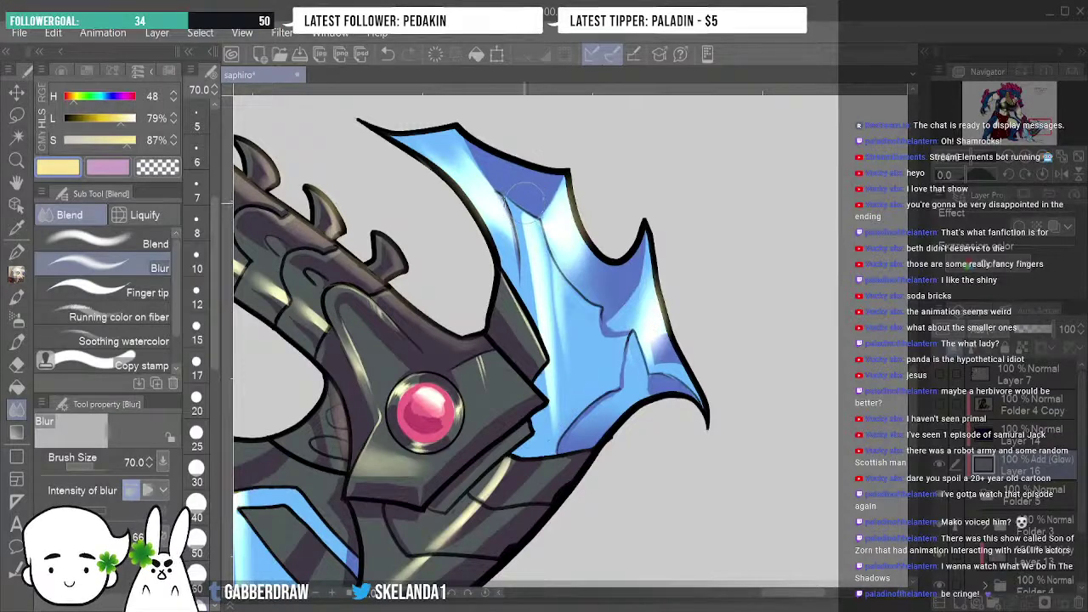
click(16, 272)
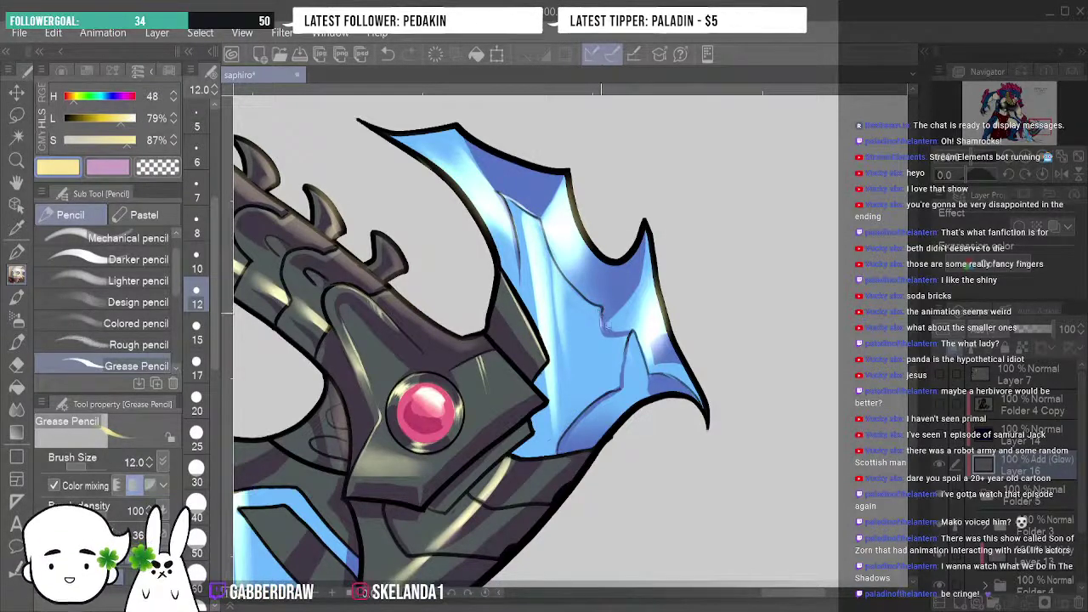
mouse_move(619, 340)
mouse_down()
mouse_move(600, 308)
mouse_move(614, 339)
mouse_move(594, 344)
mouse_up()
drag(632, 258, 649, 231)
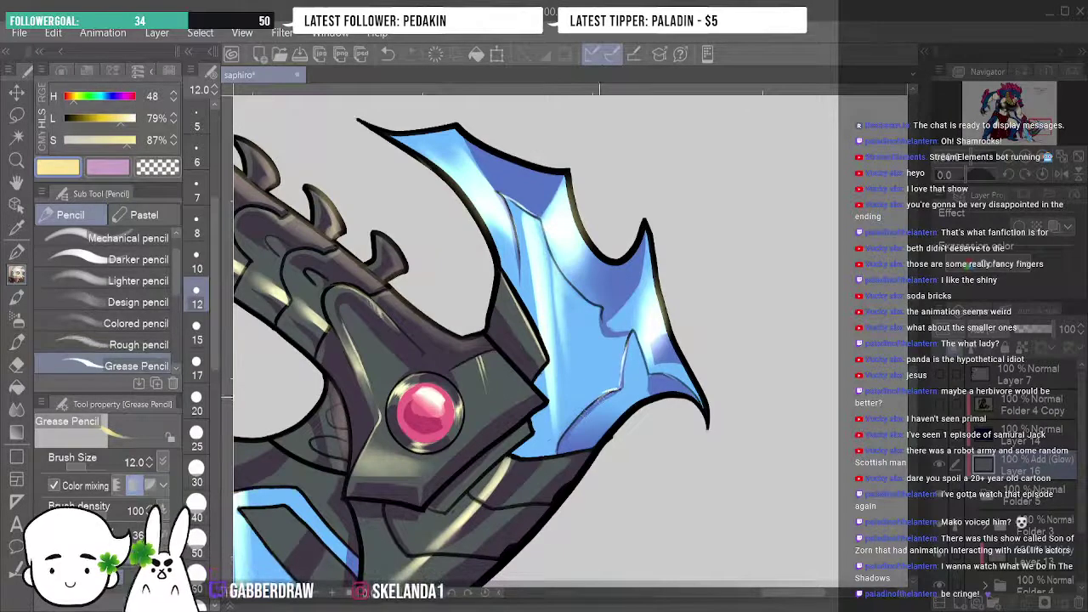
mouse_move(608, 429)
mouse_down()
mouse_move(595, 437)
mouse_move(603, 400)
mouse_move(627, 421)
mouse_up()
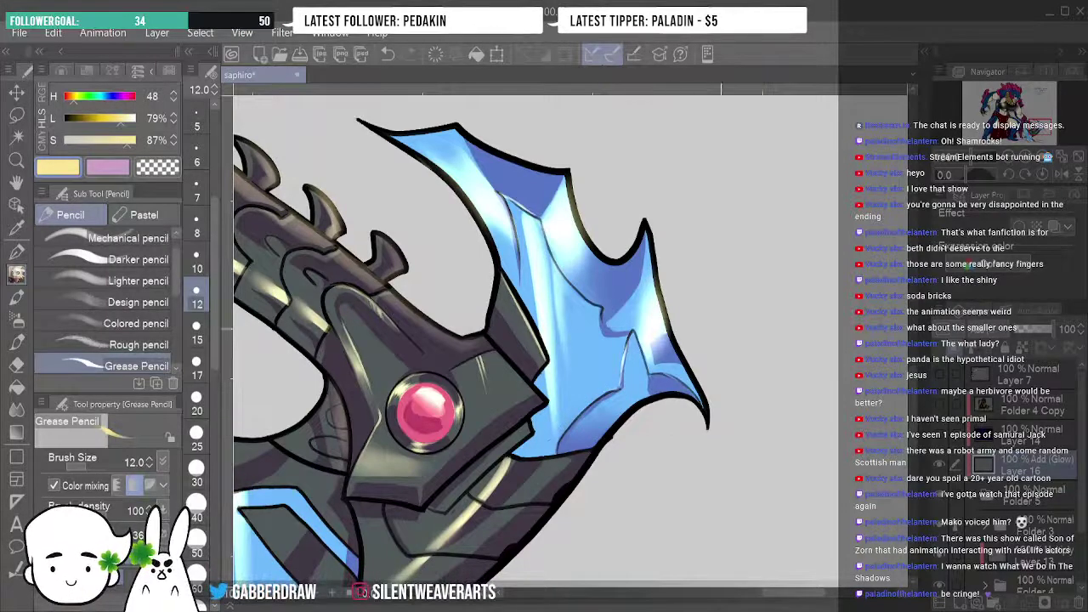
Check the ice blade highlights against the whole figure, then examine the axe handle and cloth wrap up close.
mouse_move(1016, 185)
mouse_down()
mouse_move(1006, 165)
mouse_move(956, 166)
mouse_move(962, 177)
mouse_up()
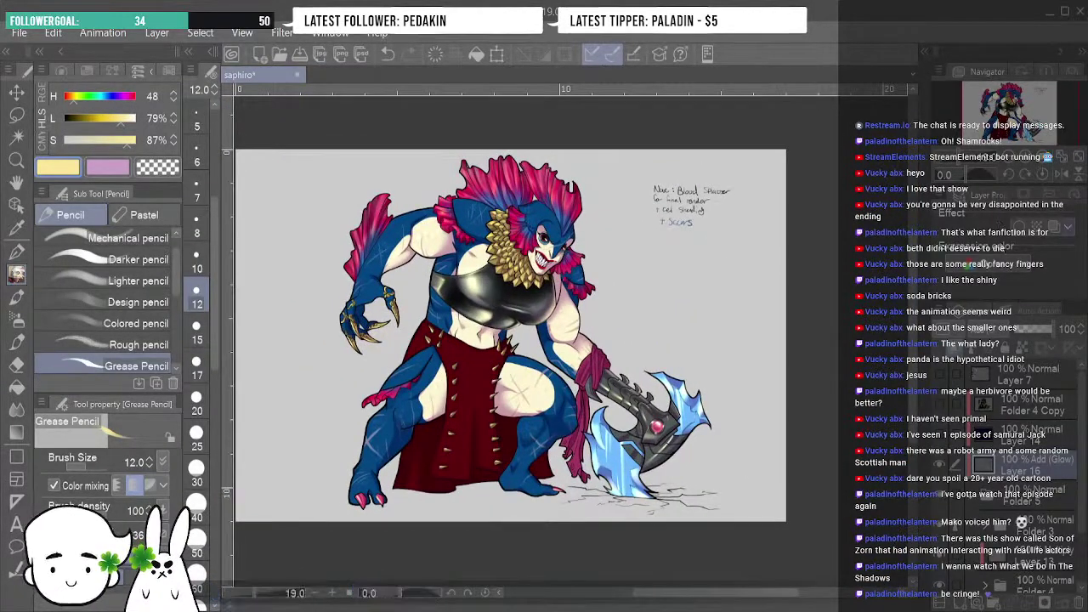
mouse_move(1020, 182)
mouse_down()
mouse_move(1009, 177)
mouse_move(1025, 163)
mouse_up()
mouse_move(1011, 107)
mouse_down()
mouse_move(1020, 94)
mouse_move(1010, 109)
mouse_up()
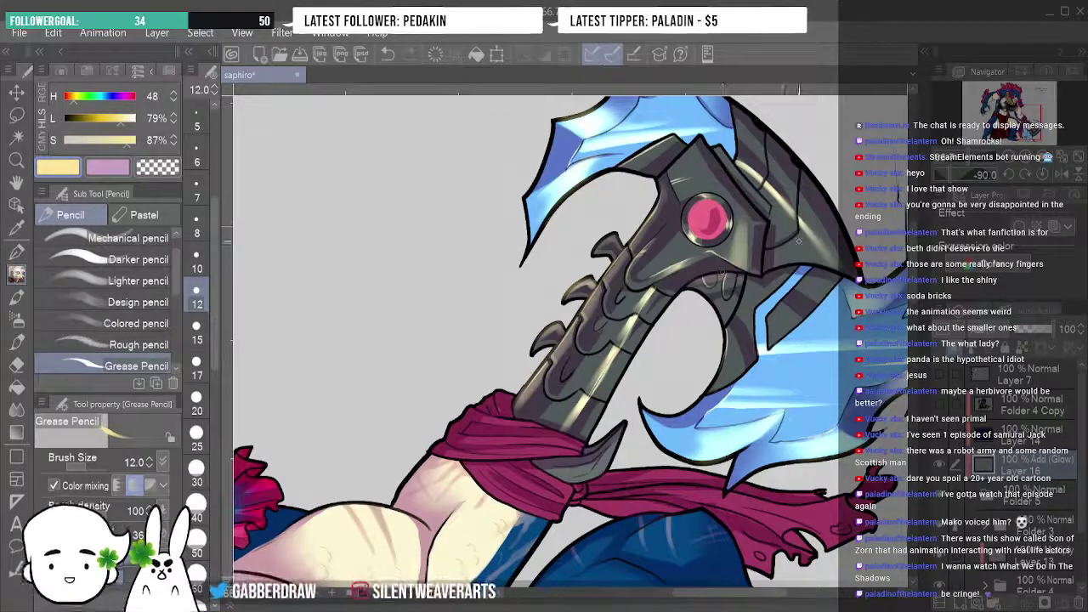
Paint a pale yellow highlight on the weapon's round gem using the Smooth watercolor brush at size 20.
click(18, 339)
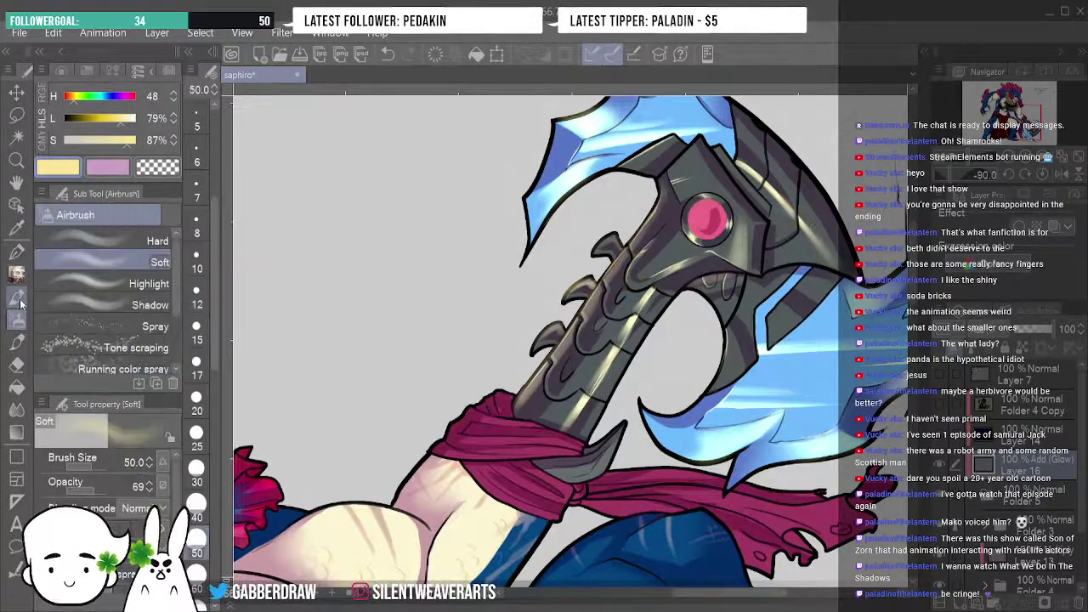
click(16, 295)
click(197, 399)
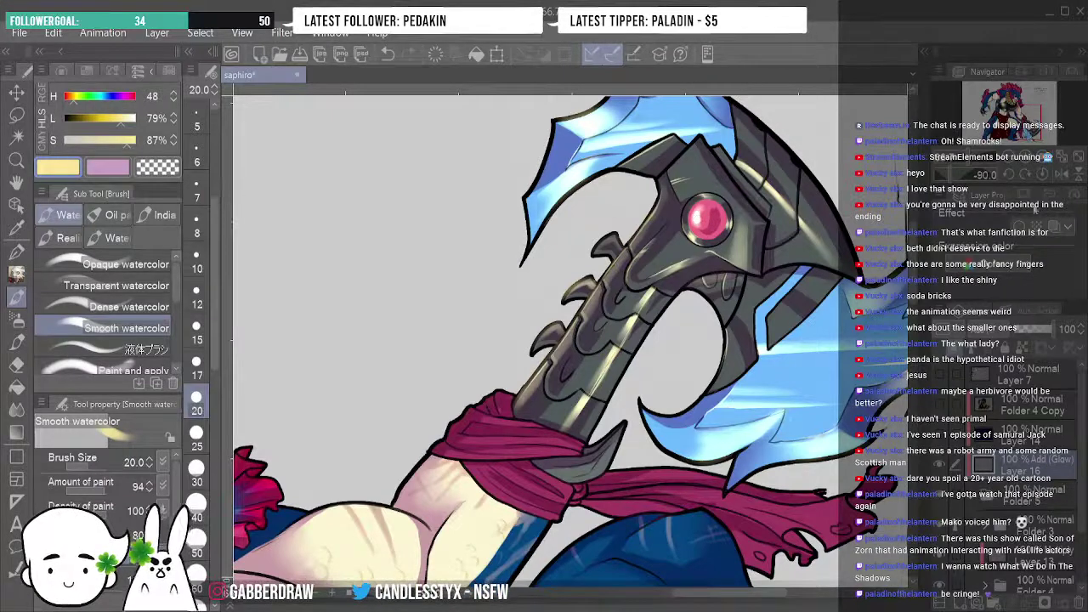
Set the secondary color to pink with hue 334, luminosity 71% and saturation 88%.
click(107, 166)
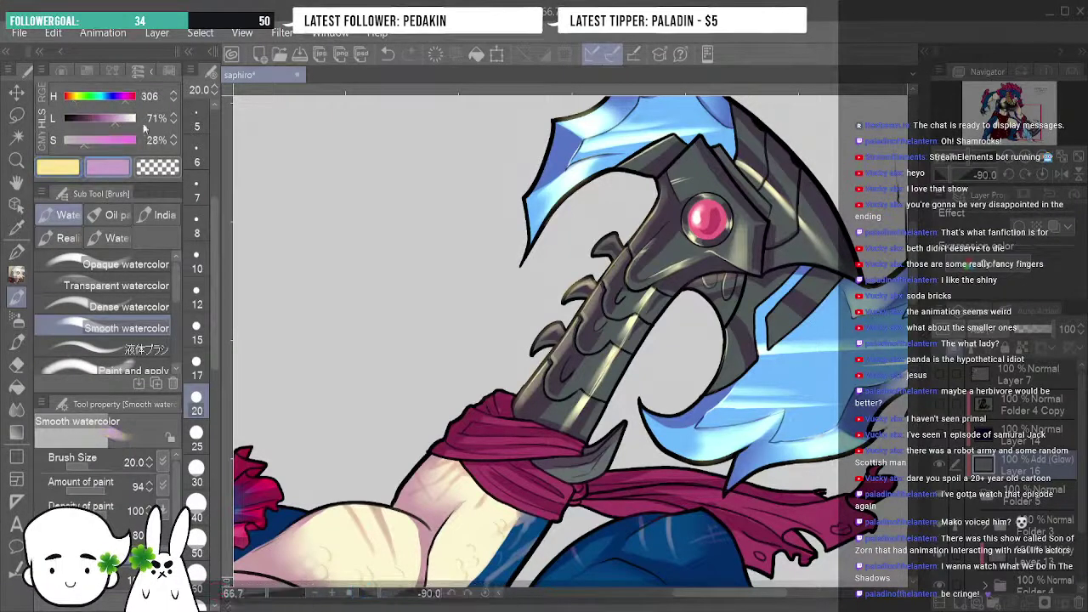
click(126, 141)
click(128, 98)
click(132, 97)
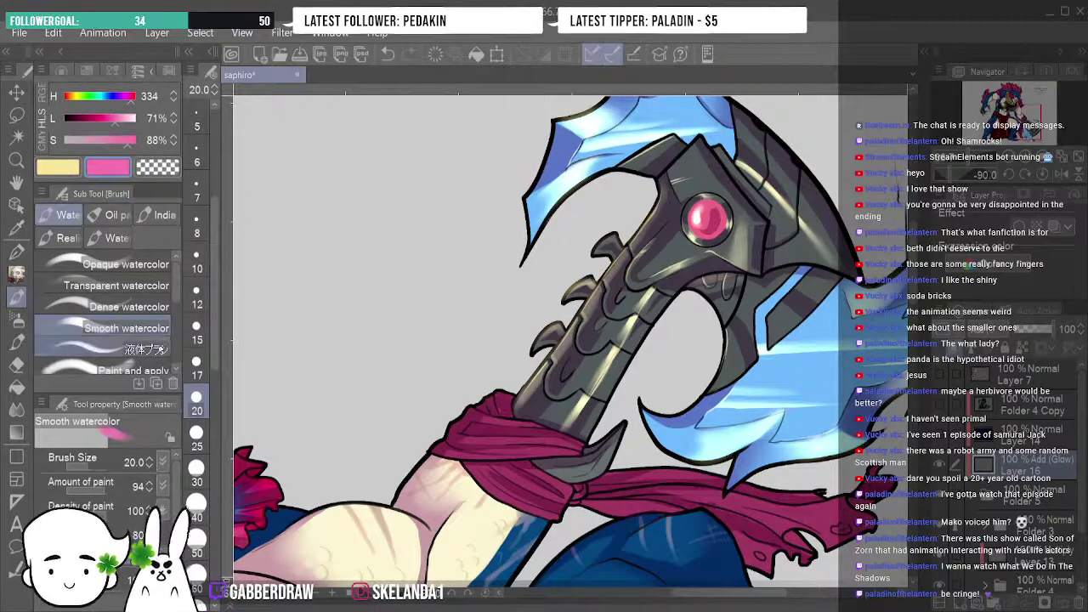
Airbrush a pink glow over the weapon's round gem using the Soft airbrush at size 150.
key(b)
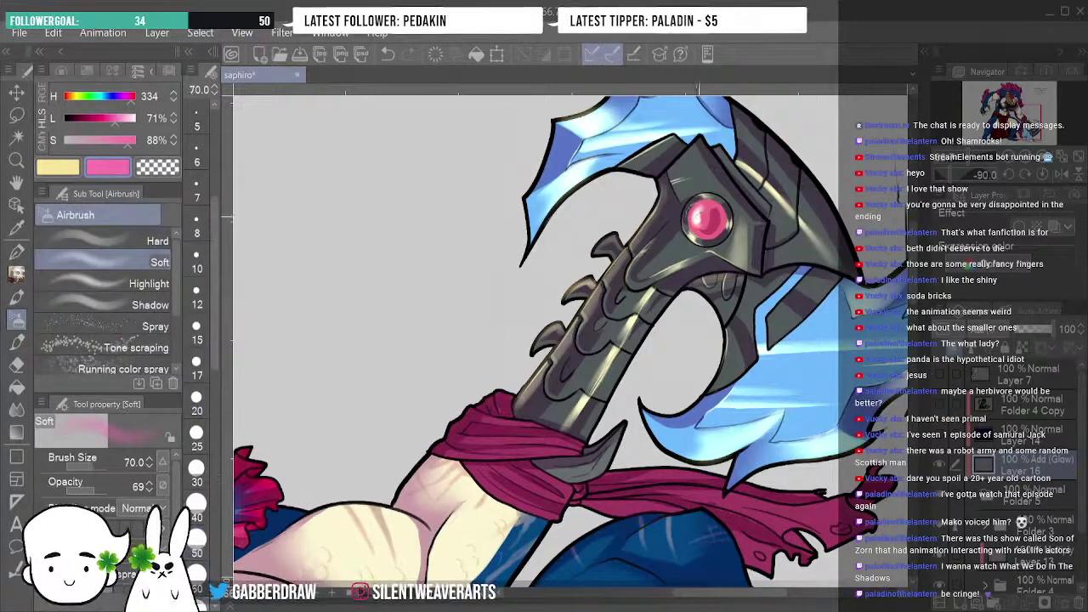
scroll(215, 411, down, 3)
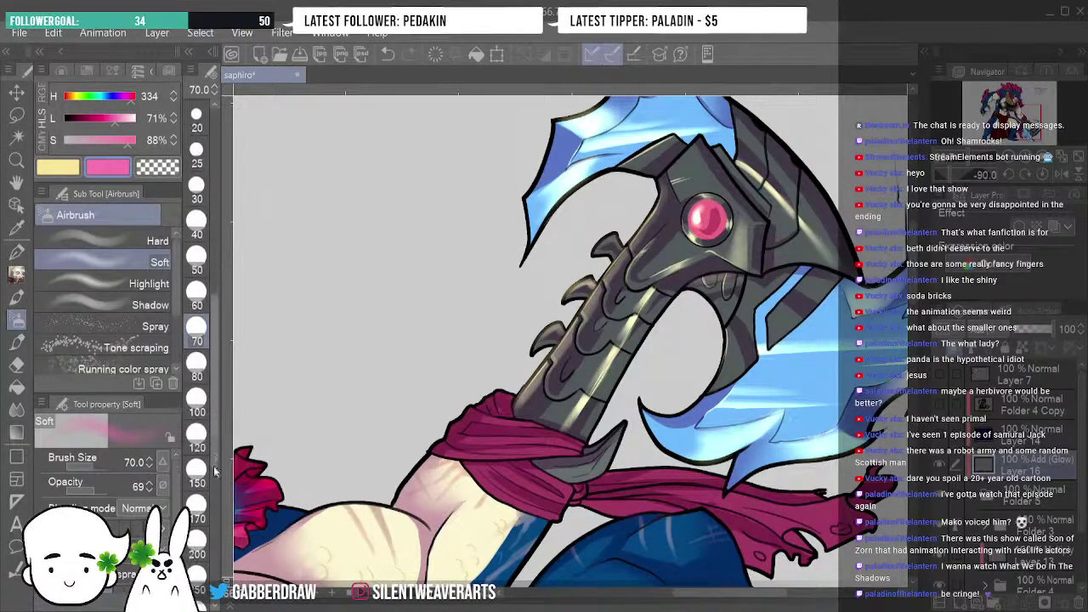
click(196, 576)
key(bracketleft)
key(bracketleft)
key(bracketleft)
drag(708, 219, 707, 247)
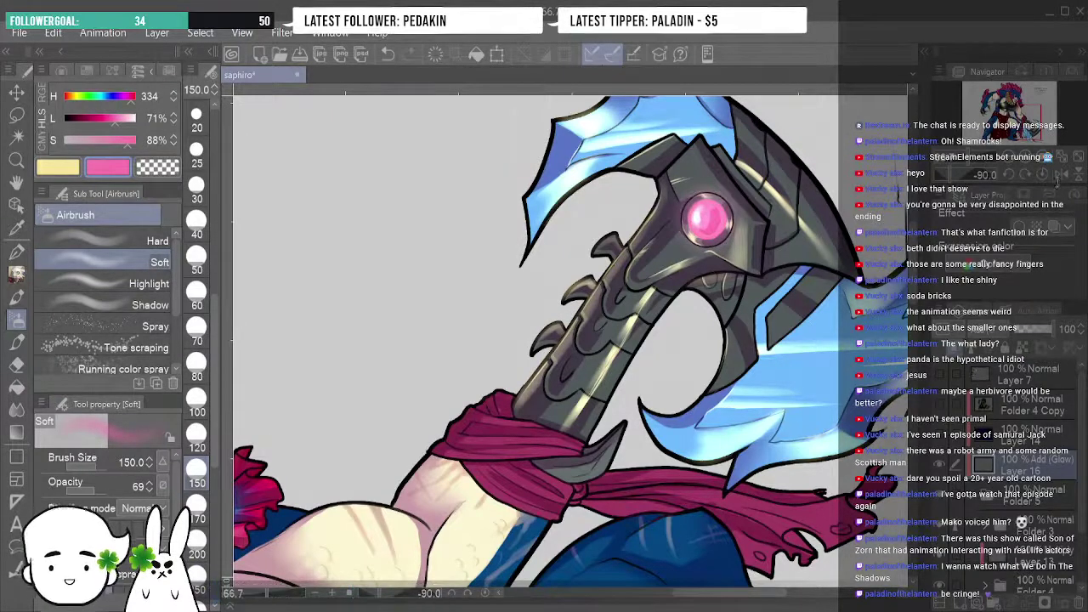
Reset the canvas rotation, duplicate the Add (Glow) Layer 16 and clear the contents of the copy.
click(1044, 174)
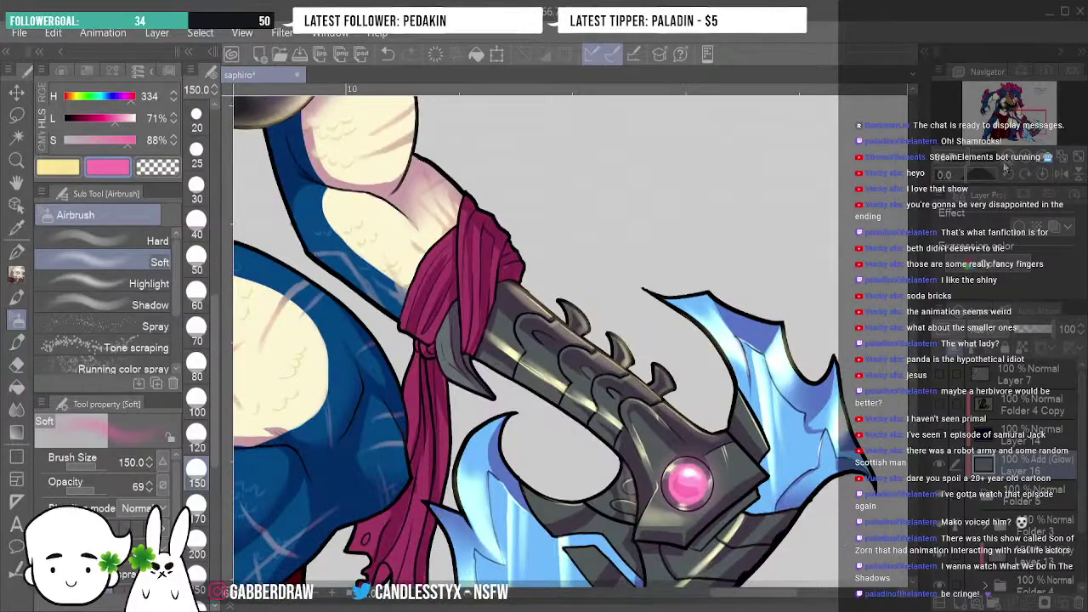
click(1006, 172)
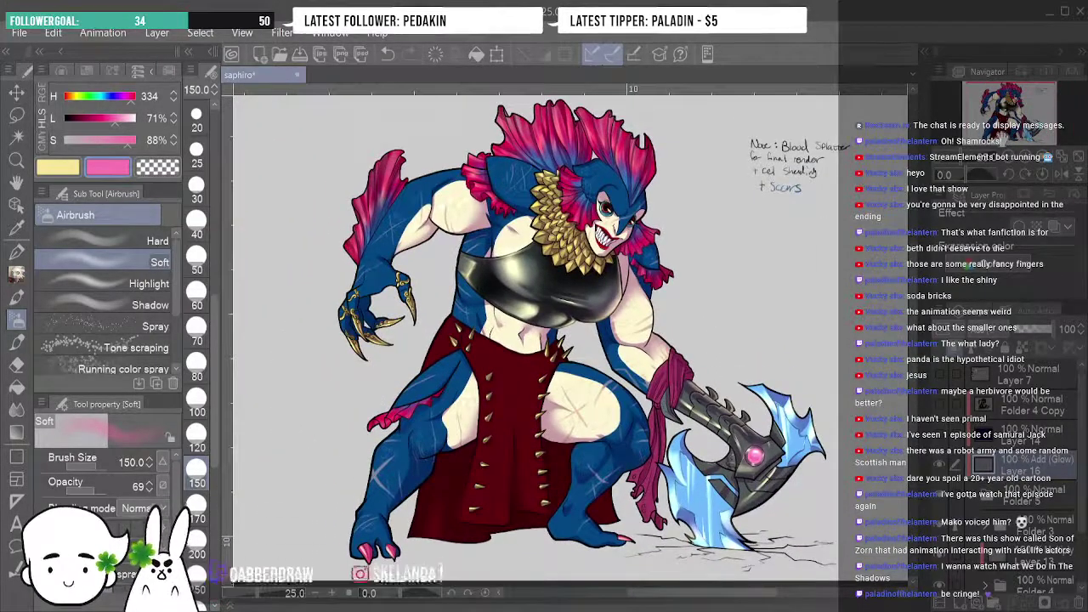
click(387, 53)
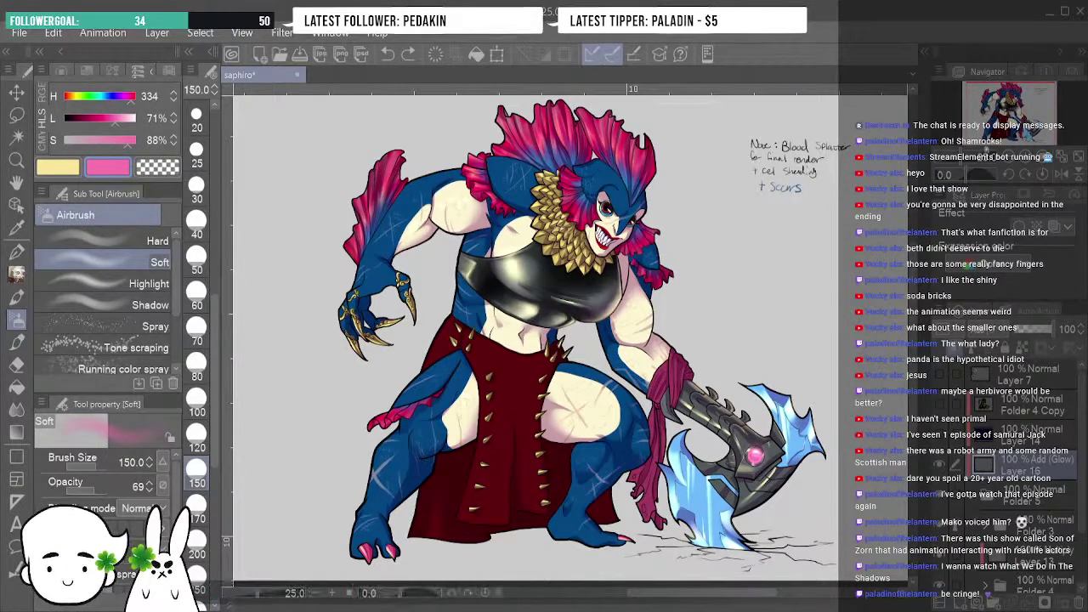
key(ctrl+c)
key(ctrl+v)
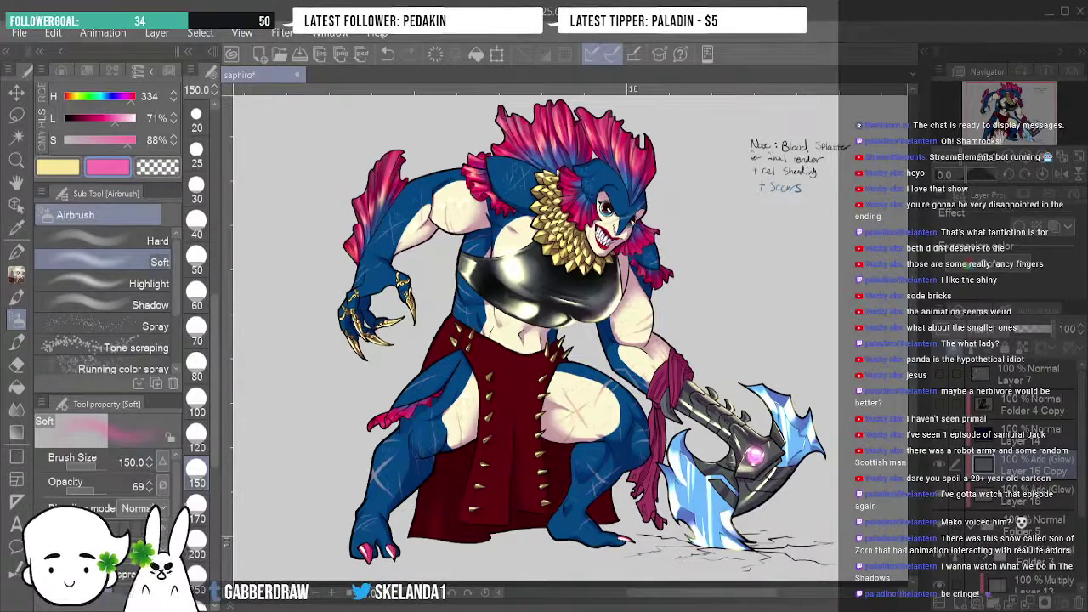
click(436, 56)
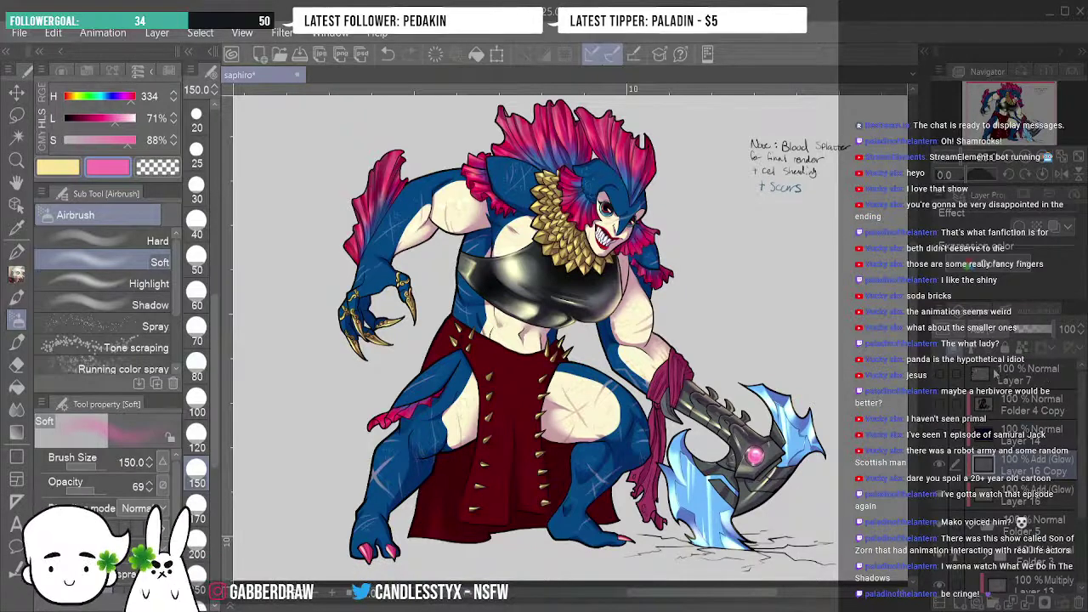
Select the fin on the character's raised forearm with a freehand Lasso outline.
click(16, 113)
mouse_move(381, 224)
mouse_down()
mouse_move(342, 251)
mouse_move(387, 131)
mouse_move(419, 156)
mouse_move(404, 196)
mouse_up()
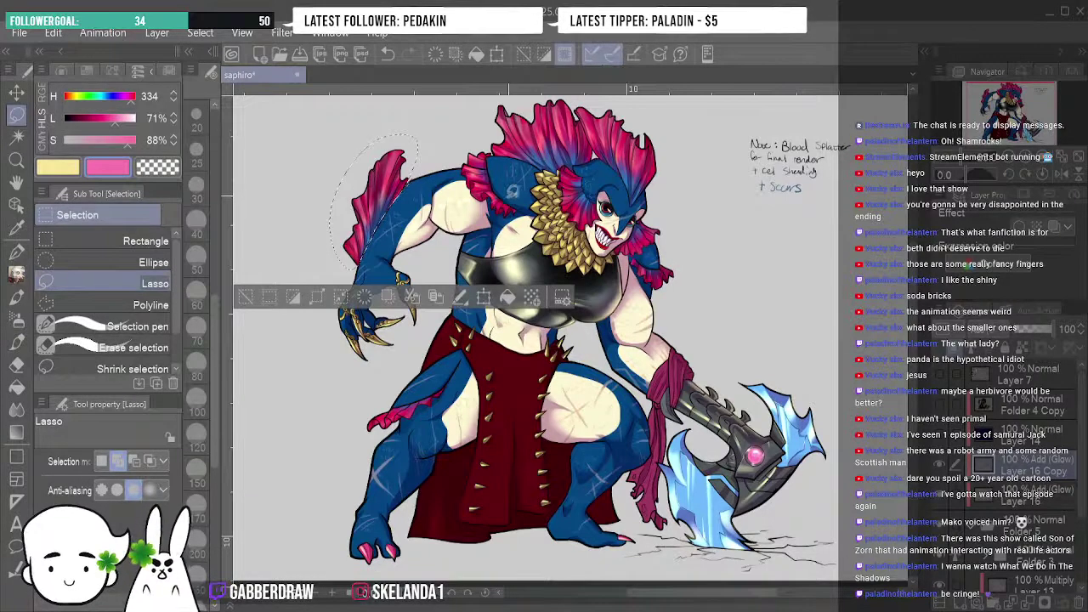
Try adding the head crest and shoulder fin to the selection and applying a pink Background to transparent gradient.
mouse_move(466, 148)
mouse_down()
mouse_move(466, 193)
mouse_move(507, 209)
mouse_move(517, 204)
mouse_move(504, 191)
mouse_move(510, 134)
mouse_move(513, 151)
mouse_move(493, 151)
mouse_move(487, 124)
mouse_move(504, 88)
mouse_move(625, 108)
mouse_move(654, 141)
mouse_up()
mouse_move(656, 206)
mouse_down()
mouse_move(636, 225)
mouse_move(603, 183)
mouse_up()
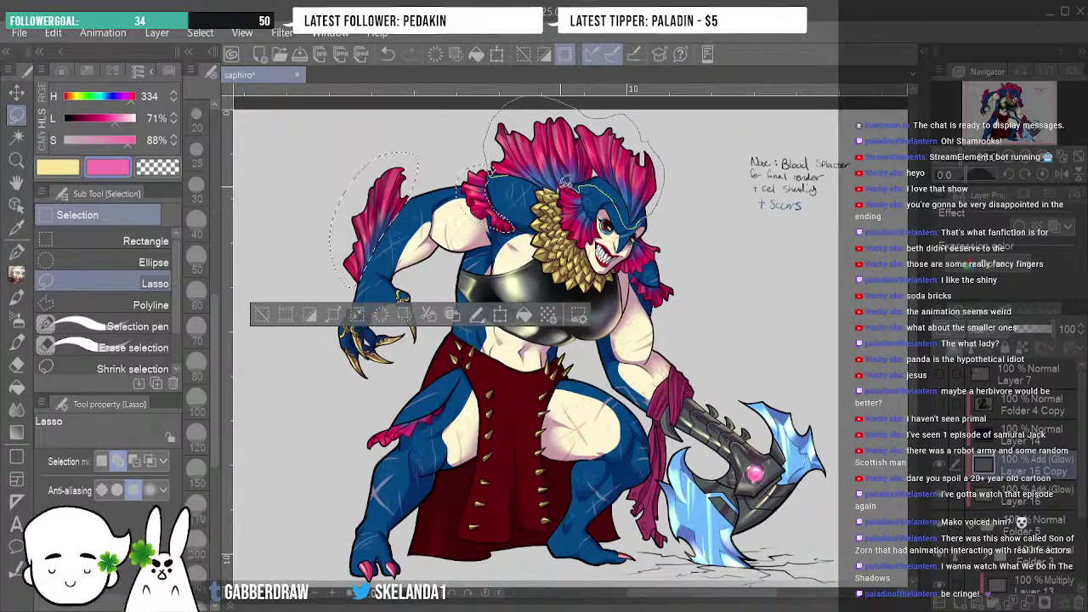
drag(548, 189, 545, 183)
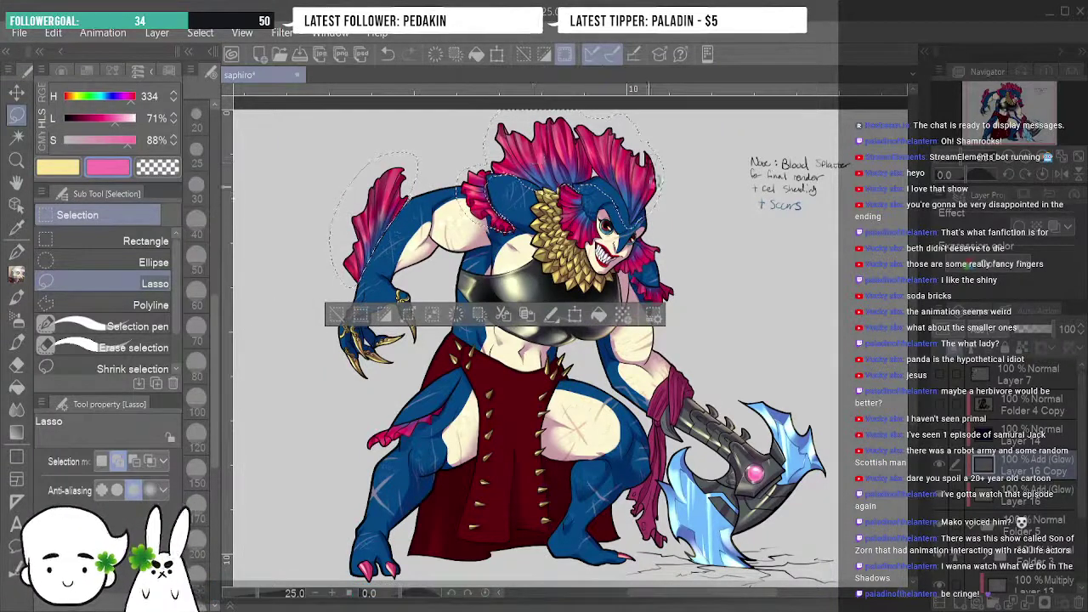
click(17, 431)
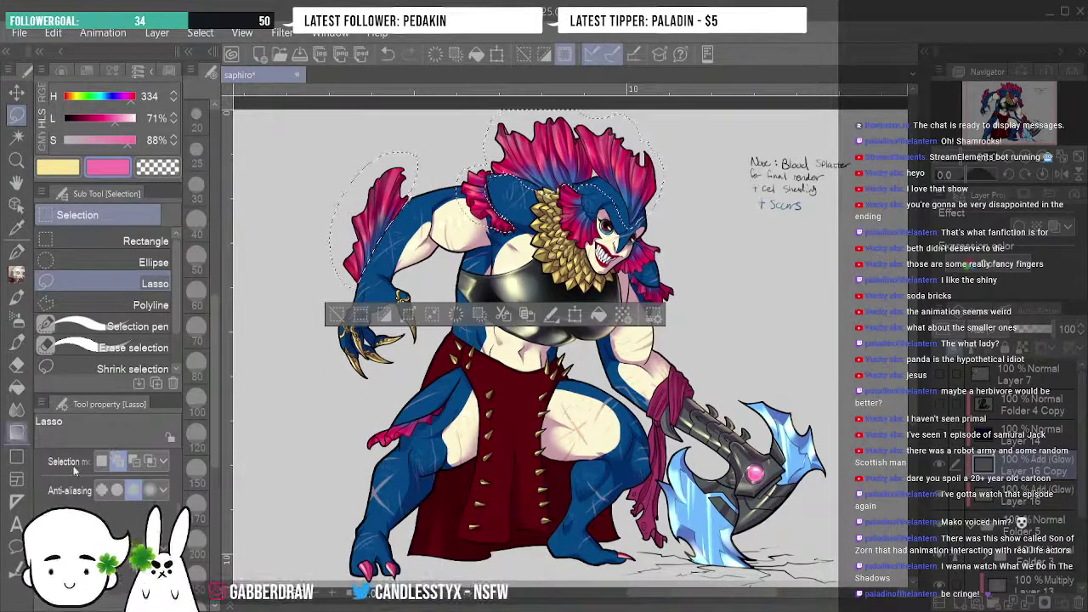
click(109, 262)
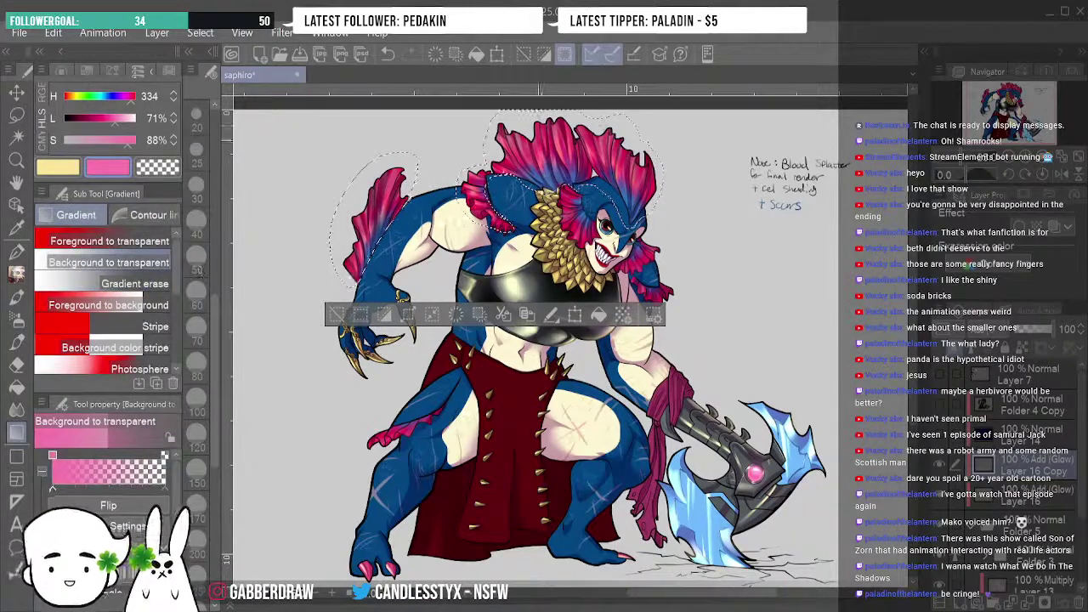
drag(548, 188, 599, 201)
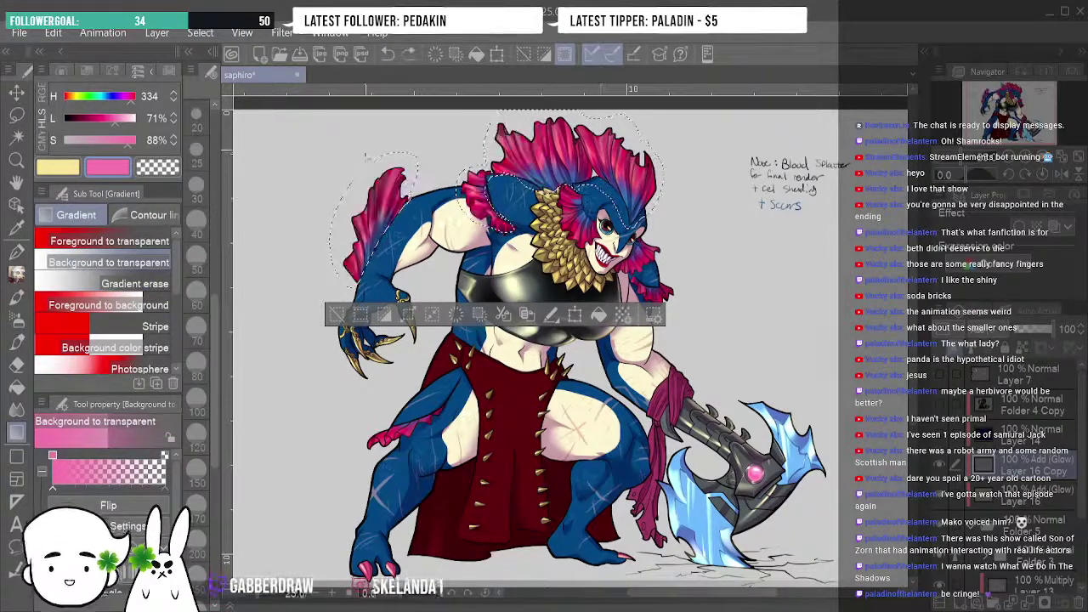
key(ctrl+z)
click(387, 54)
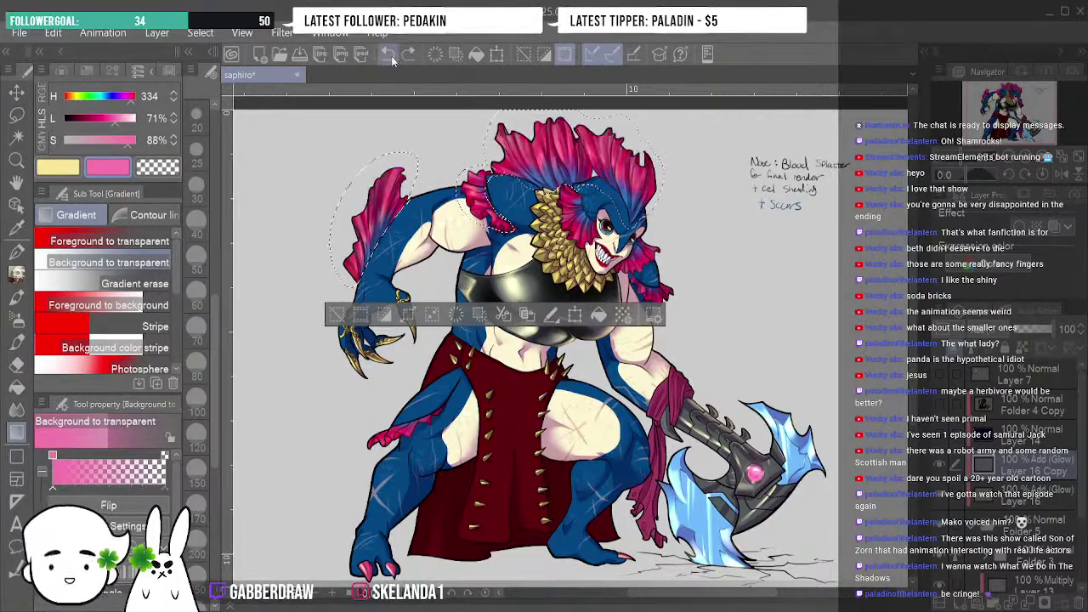
click(387, 55)
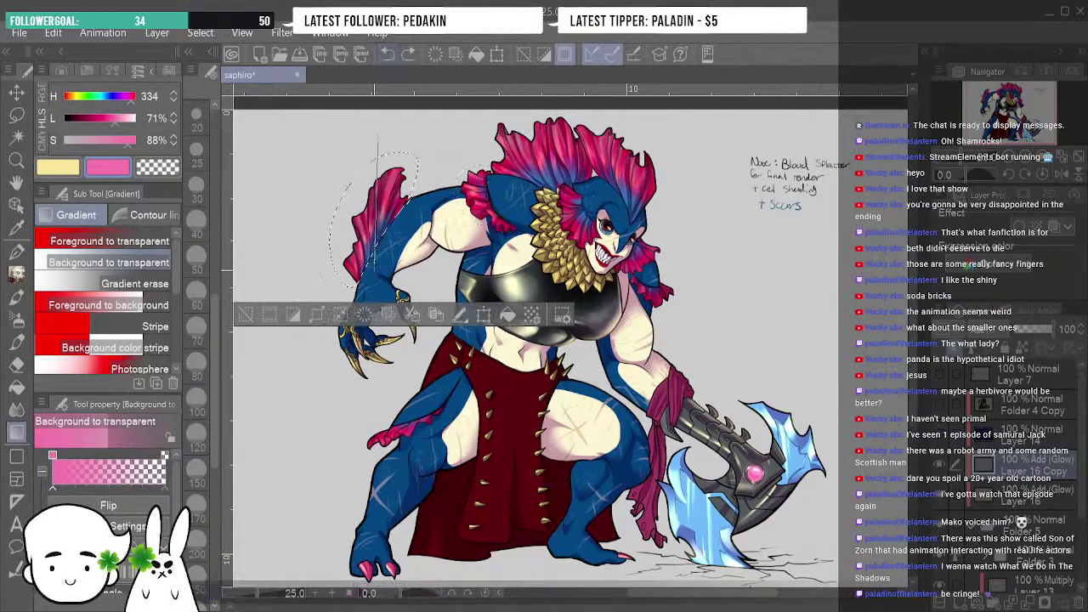
Try a pink Background to transparent gradient and a pale yellow Foreground to transparent gradient on the selected arm fin.
drag(392, 169, 415, 347)
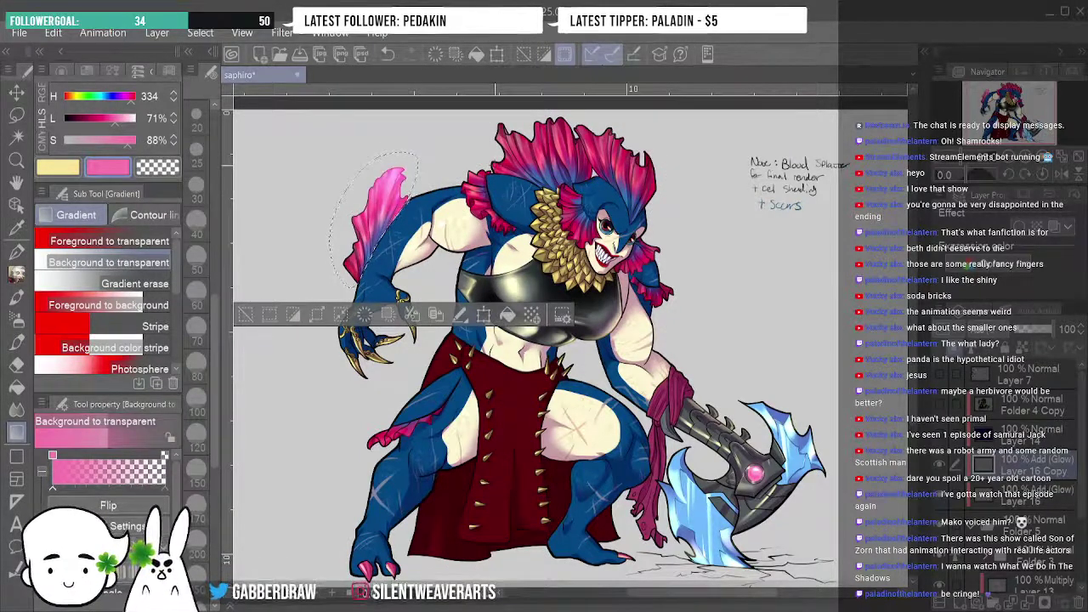
click(382, 59)
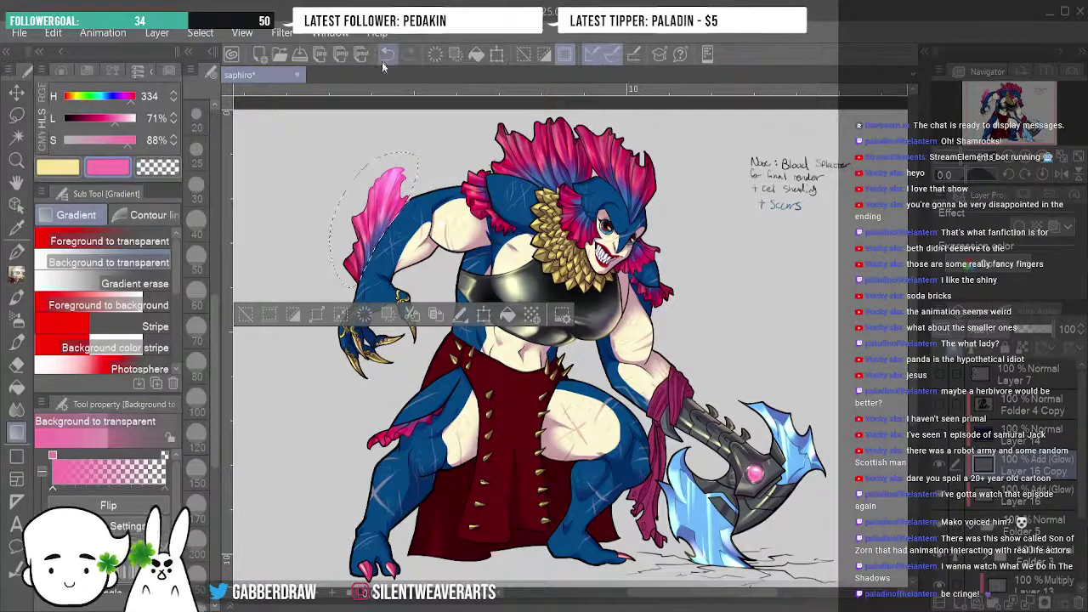
click(58, 168)
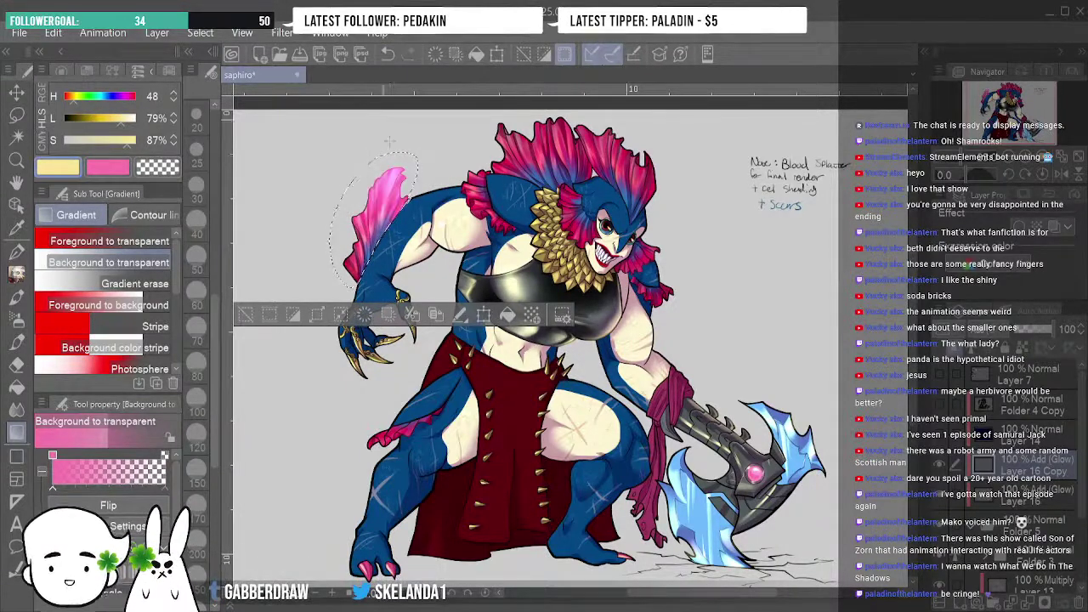
click(108, 241)
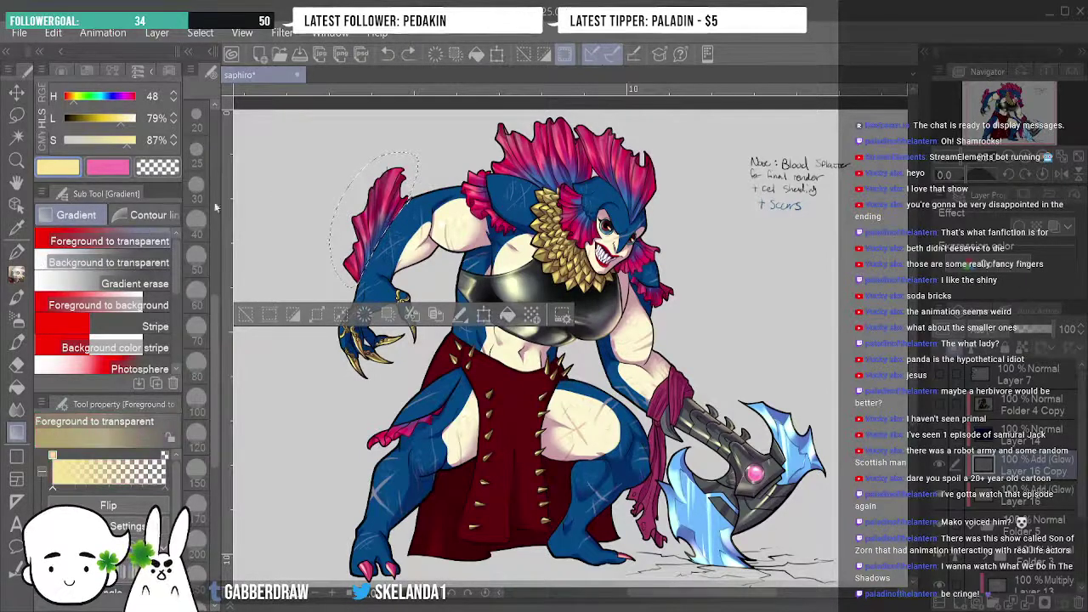
drag(392, 168, 374, 226)
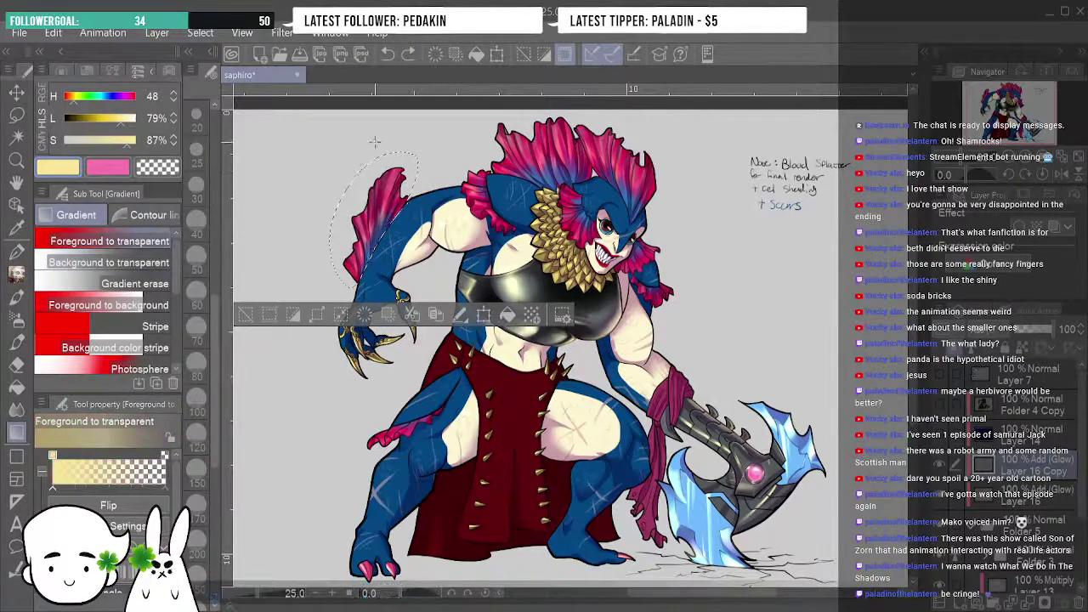
click(387, 54)
Airbrush a pink glow onto the selected arm fin with the Soft airbrush at size 200, and deselect it.
click(108, 167)
click(16, 296)
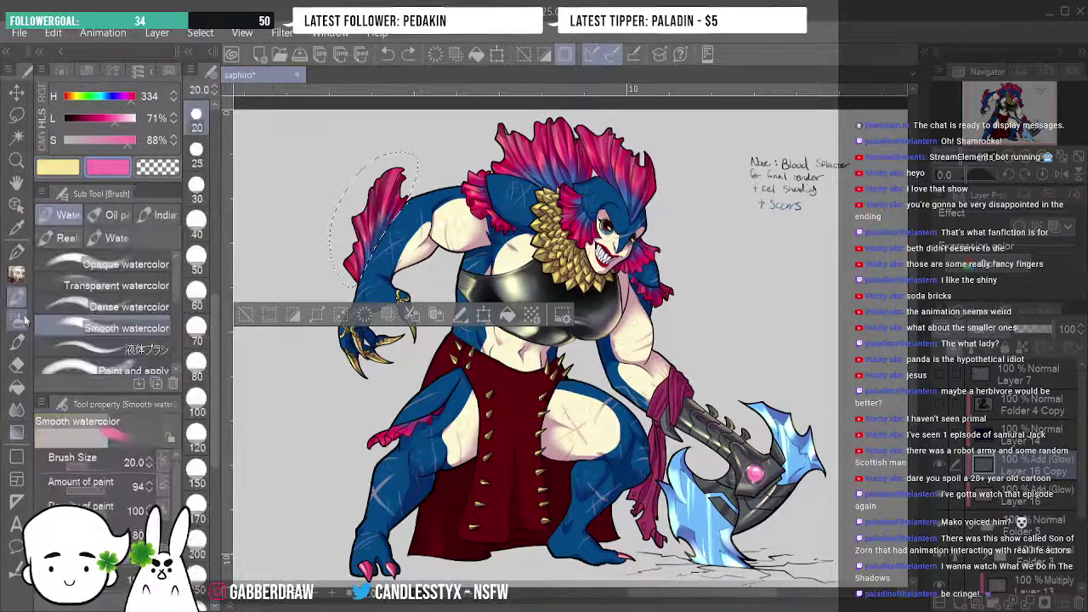
click(16, 318)
click(196, 552)
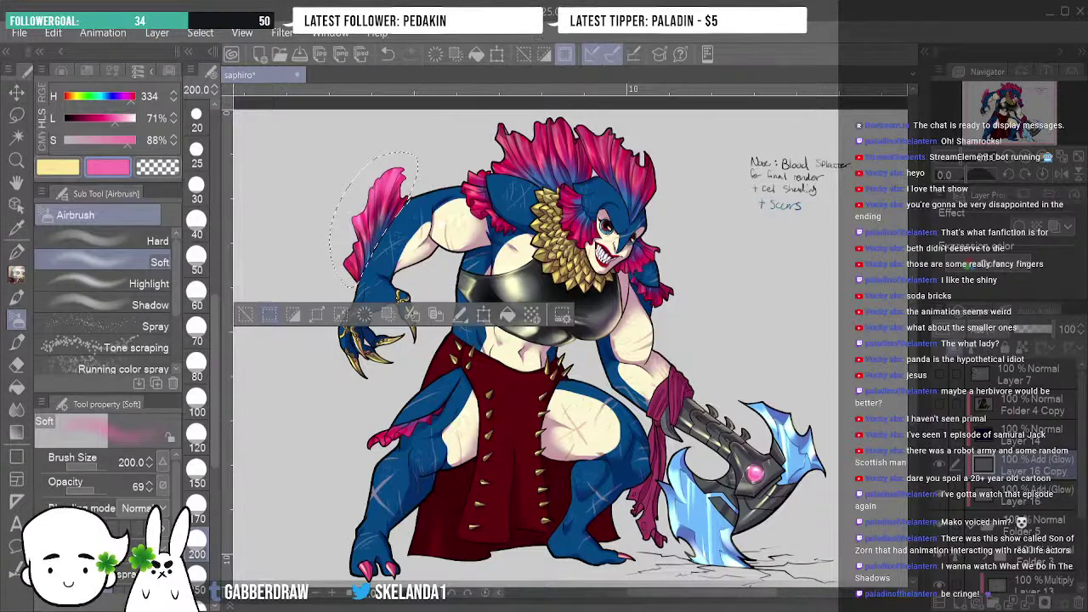
click(289, 317)
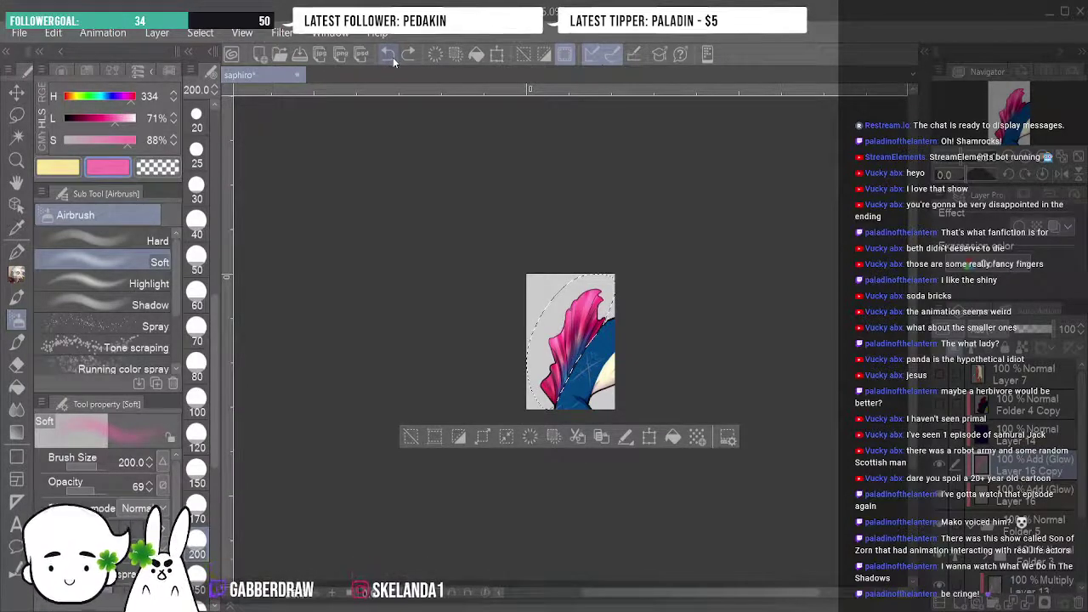
click(392, 57)
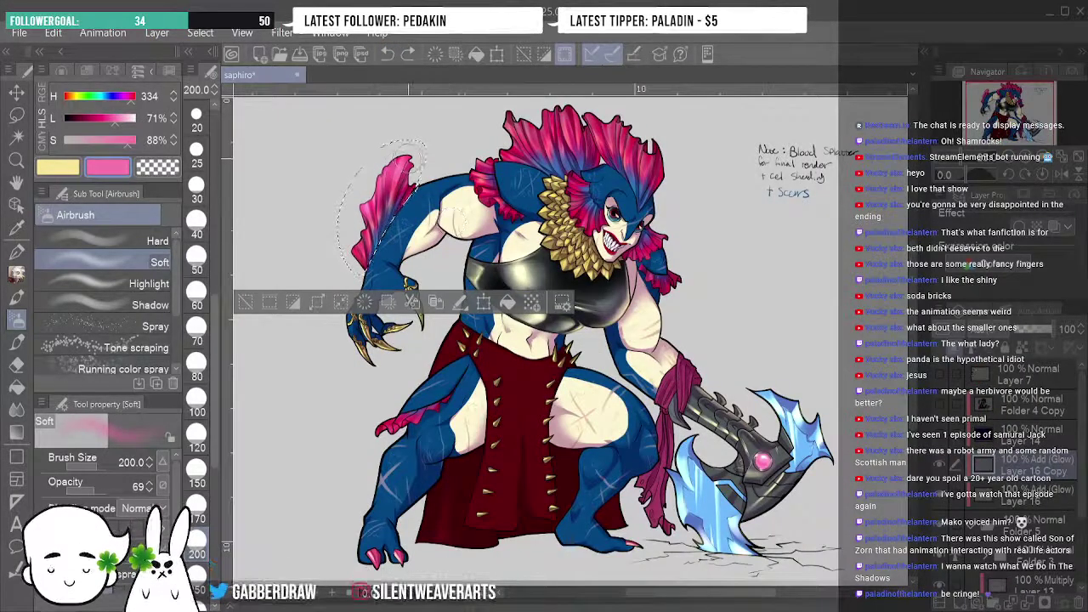
mouse_move(412, 157)
mouse_down()
mouse_move(400, 170)
mouse_move(413, 217)
mouse_up()
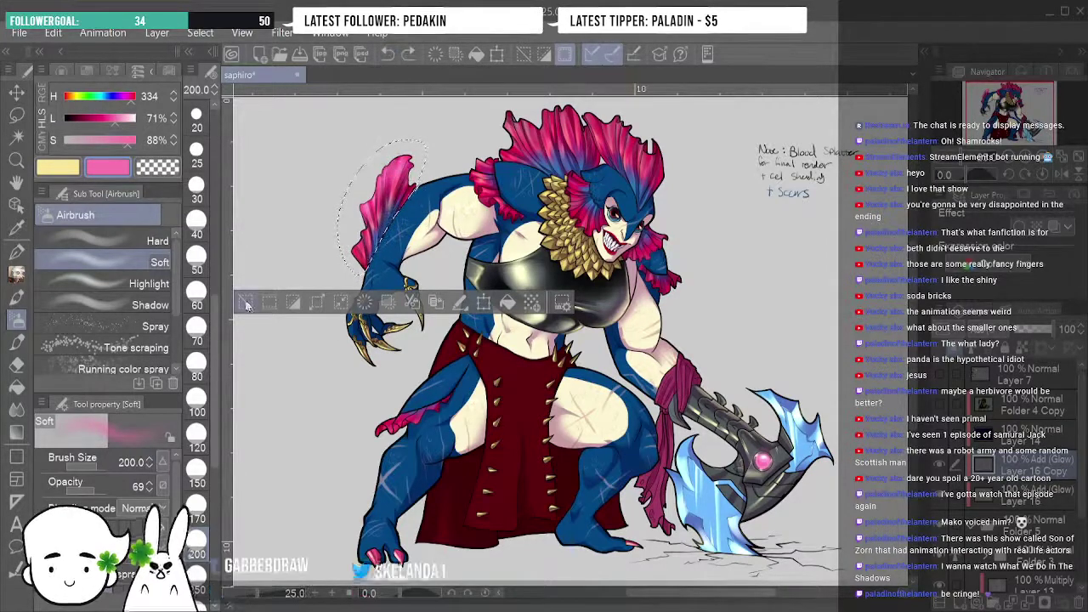
key(ctrl+d)
Airbrush a pink glow onto the head crest, shoulder fin and face fin, erasing the excess with transparent color.
mouse_move(523, 119)
mouse_down()
mouse_move(515, 162)
mouse_move(542, 126)
mouse_move(595, 126)
mouse_move(645, 158)
mouse_move(667, 191)
mouse_up()
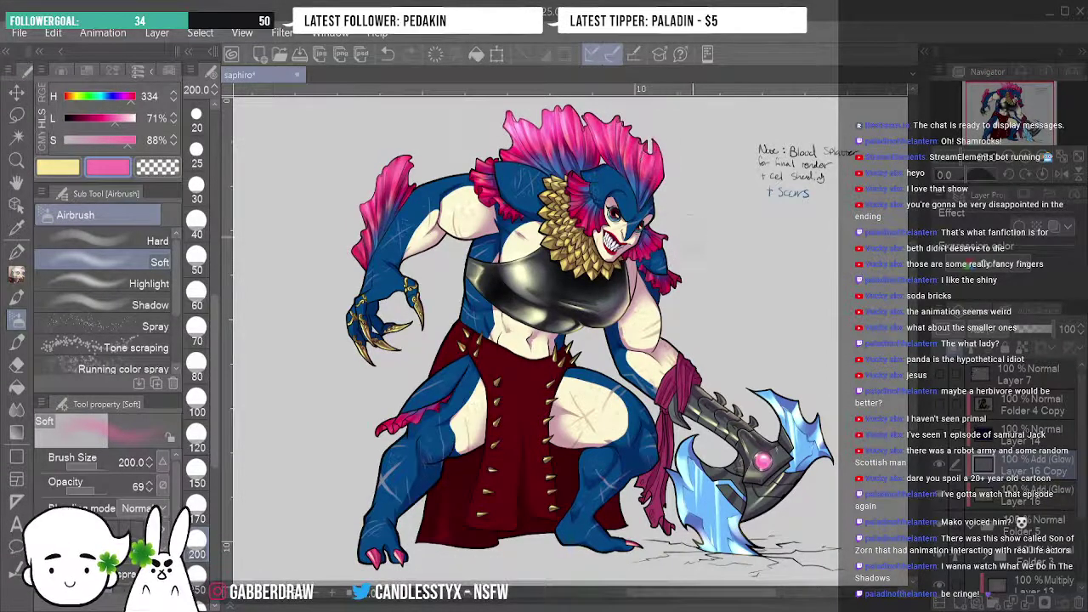
drag(486, 170, 510, 212)
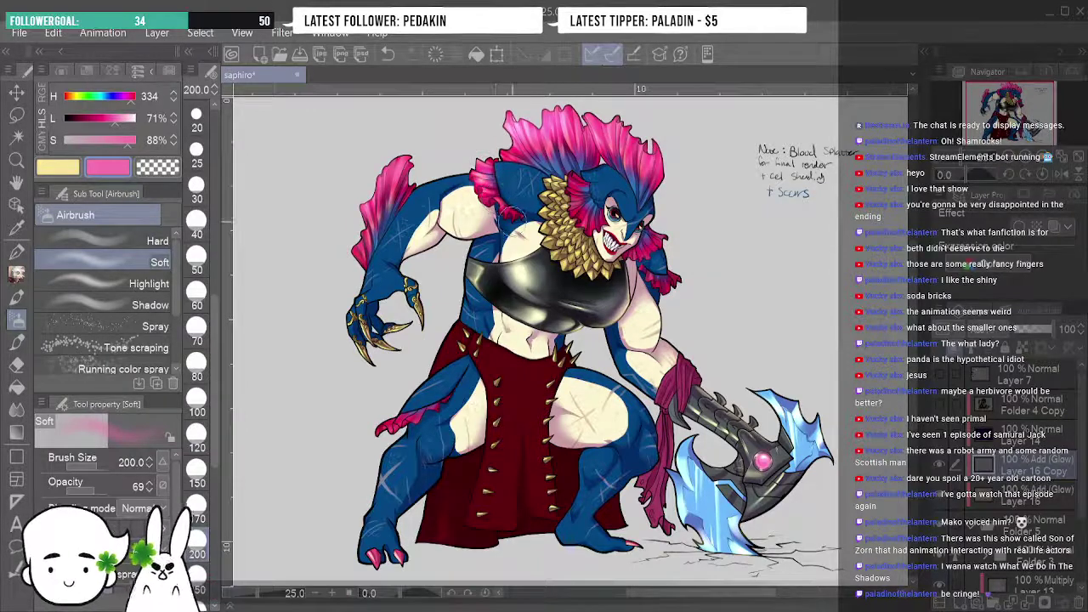
click(157, 166)
mouse_move(502, 179)
mouse_down()
mouse_move(509, 199)
mouse_move(544, 162)
mouse_move(531, 136)
mouse_up()
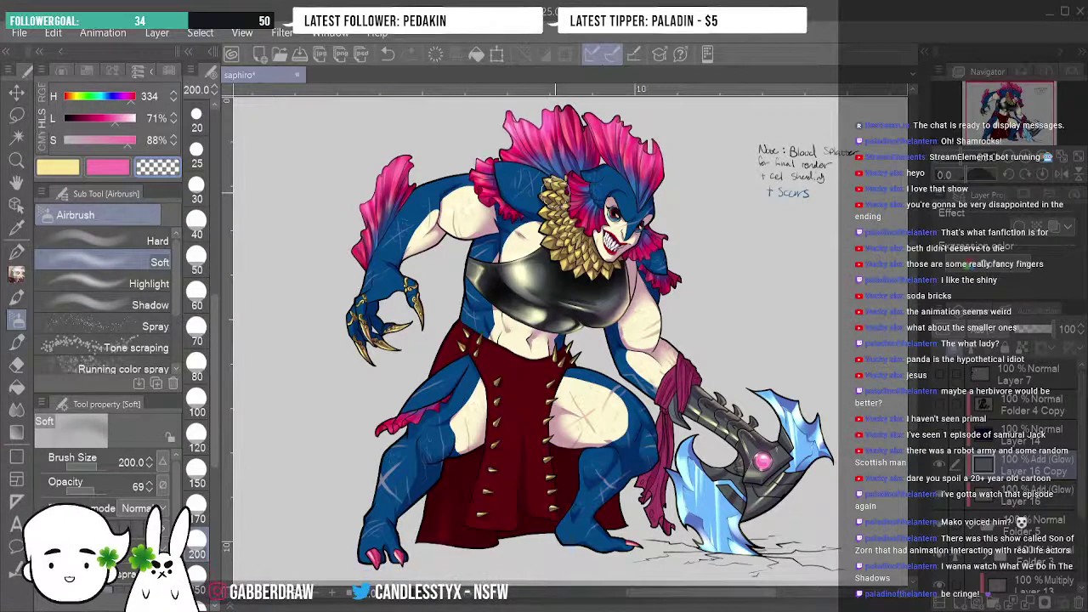
key(c)
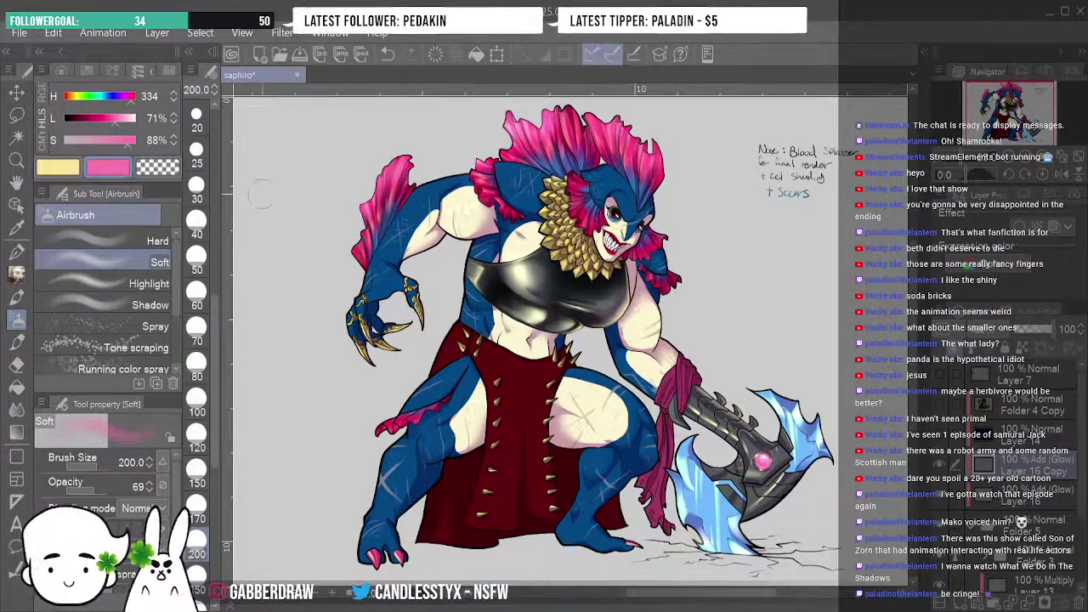
drag(589, 222, 583, 203)
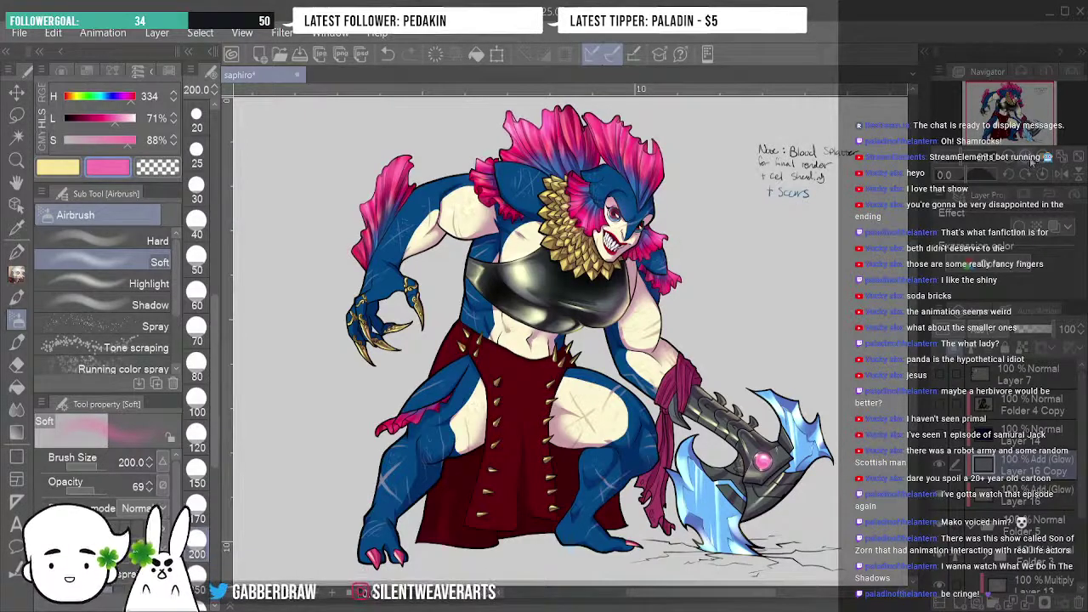
Try airbrushing a pink glow with the Soft airbrush at size 200 over the face, and undo it.
scroll(595, 323, up, 6)
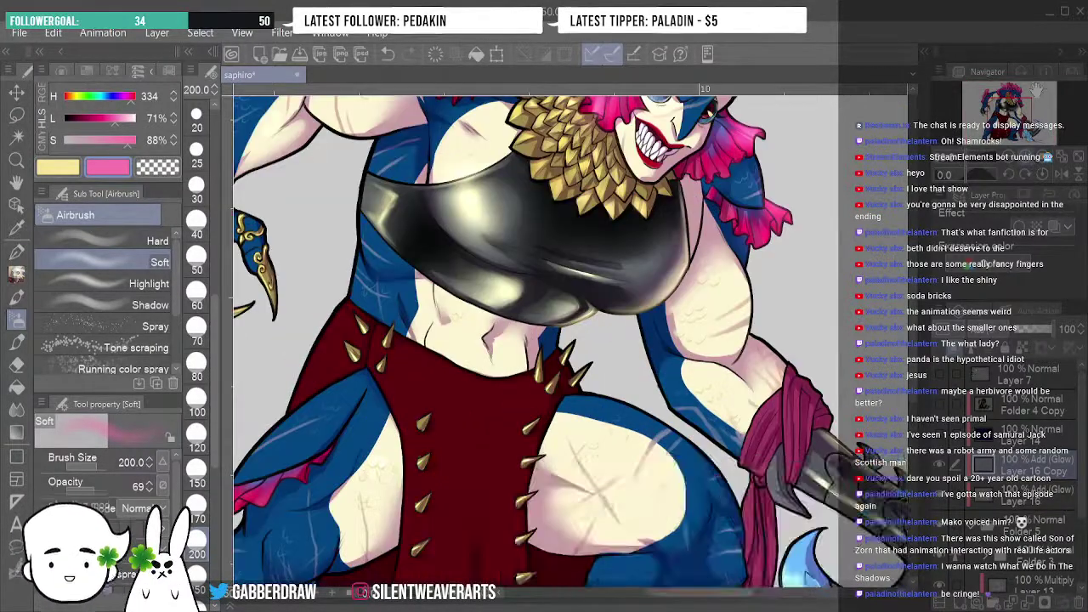
scroll(536, 340, down, 4)
scroll(535, 340, up, 5)
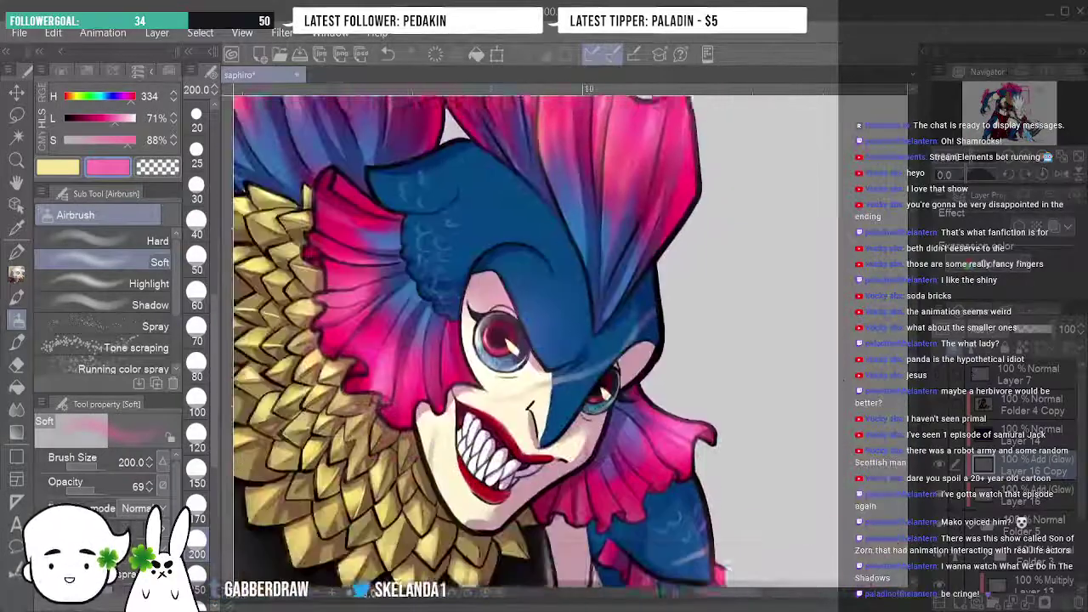
mouse_move(671, 255)
mouse_down()
mouse_move(595, 339)
mouse_move(646, 289)
mouse_move(675, 297)
mouse_up()
mouse_move(645, 349)
mouse_down()
mouse_move(680, 382)
mouse_move(714, 374)
mouse_up()
mouse_move(580, 238)
mouse_down()
mouse_move(563, 207)
mouse_move(595, 269)
mouse_up()
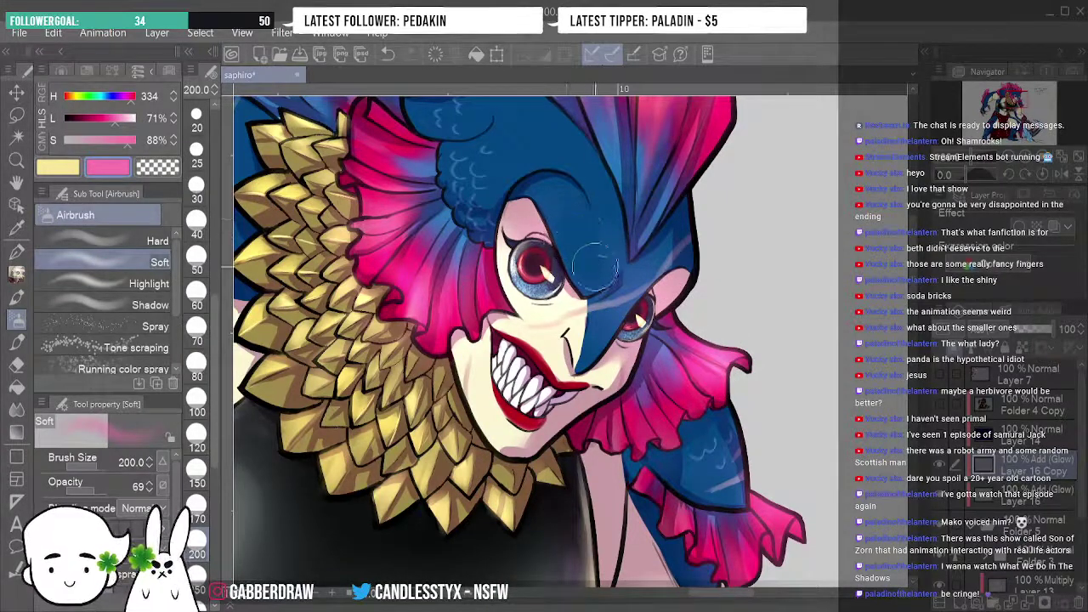
key(ctrl+z)
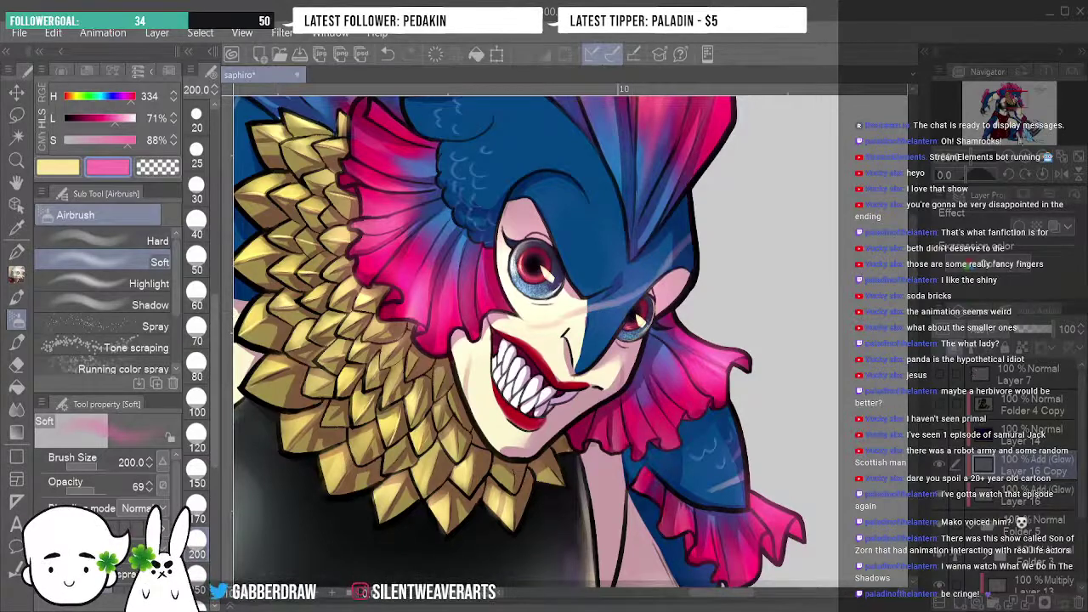
Try airbrushing a large pink glow over the leg below the knee fin with the Soft airbrush at size 1000, and undo it.
scroll(535, 339, down, 8)
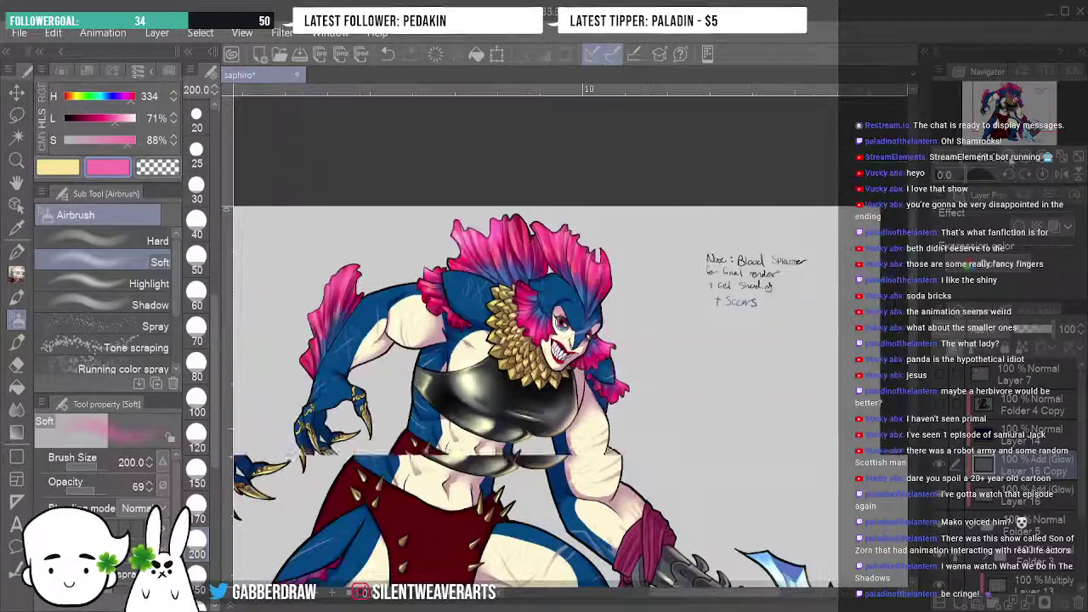
scroll(536, 340, down, 3)
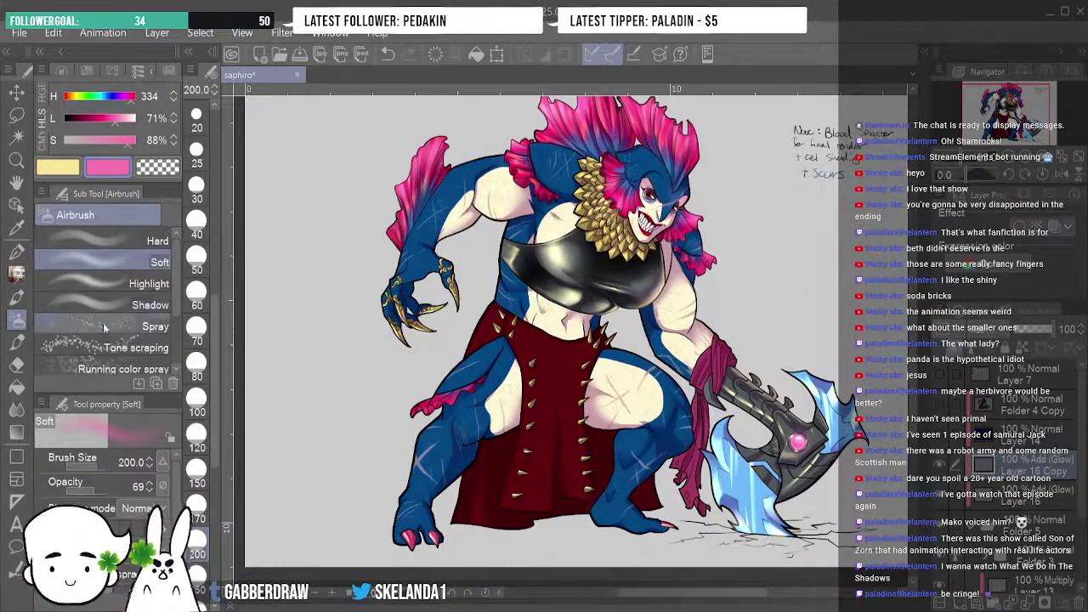
click(200, 585)
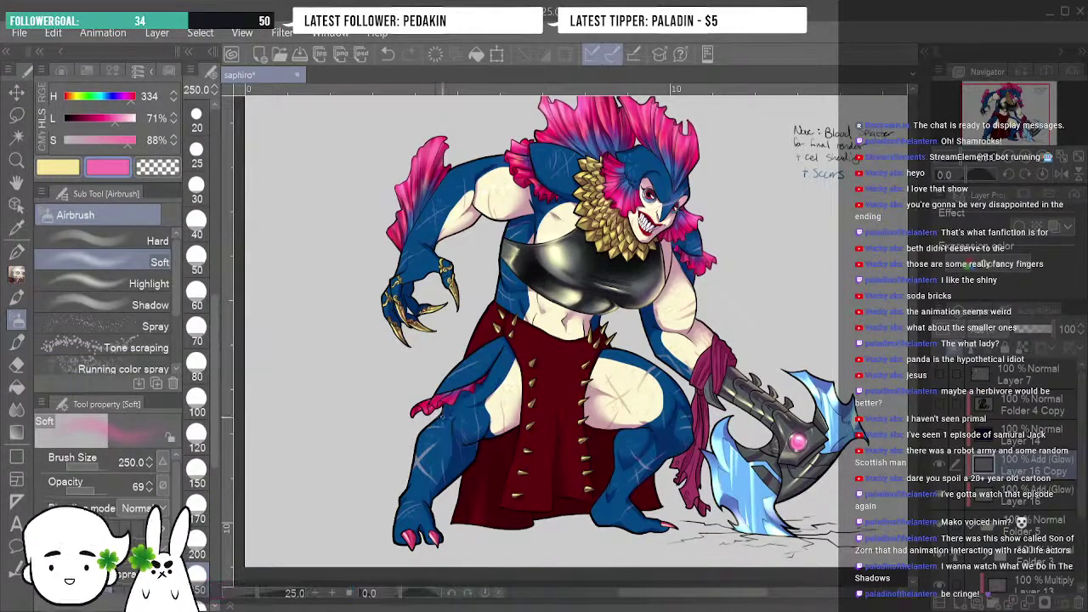
key(bracketright)
key(bracketright)
key(bracketright)
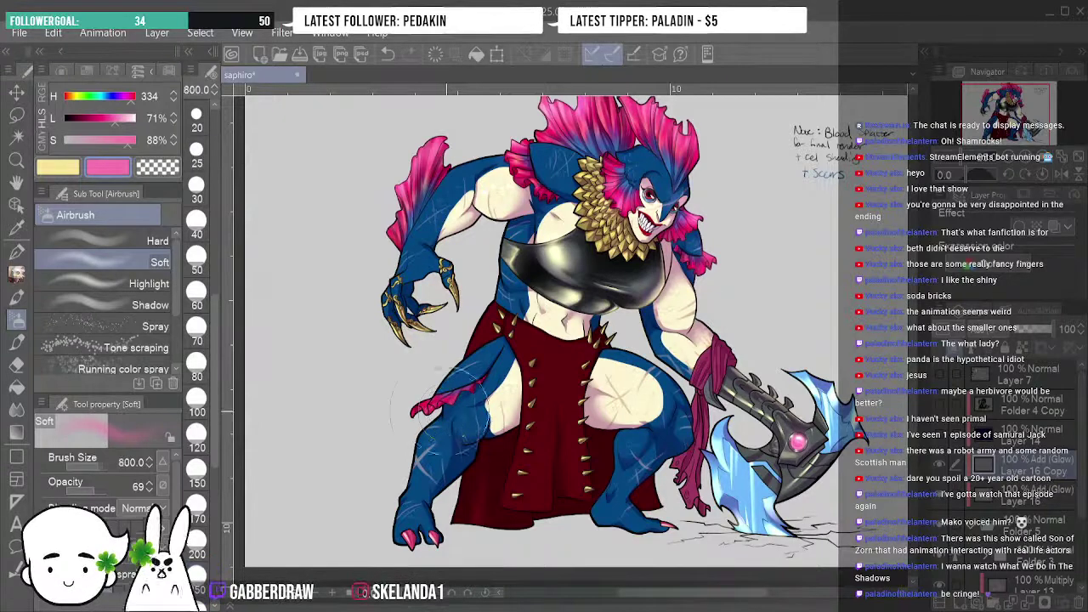
drag(472, 357, 384, 561)
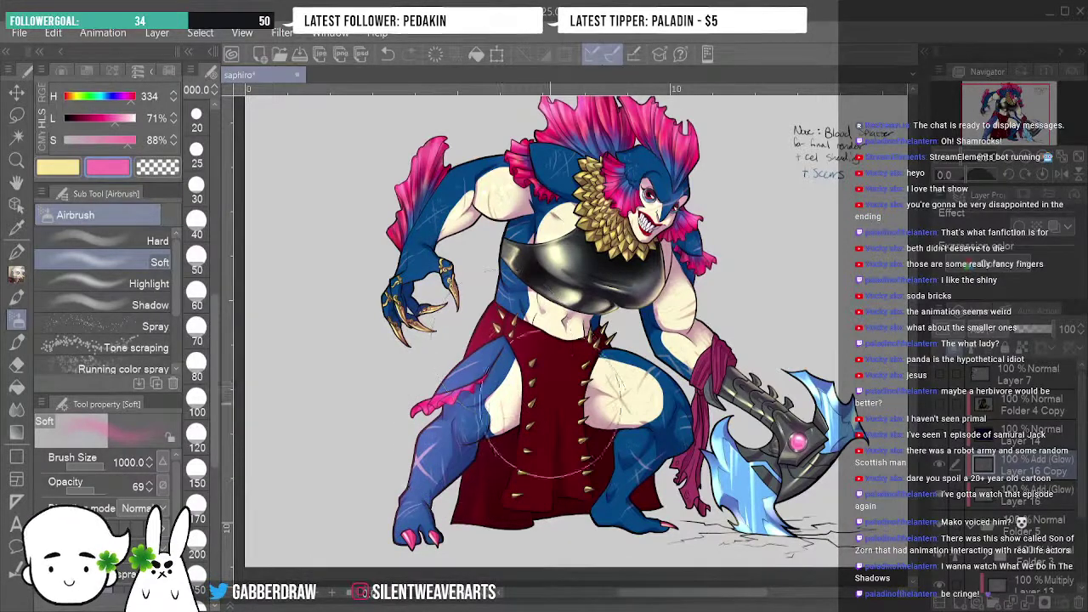
click(386, 54)
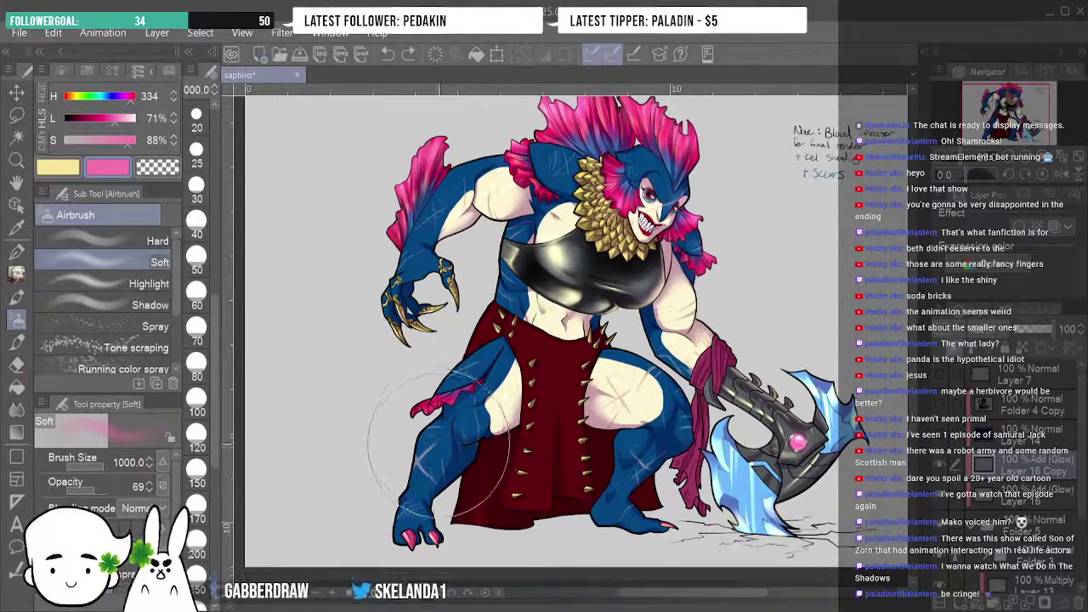
Try airbrushing a smaller pink glow on the scarred shin with the Soft airbrush at size 170, and undo it.
key(bracketleft)
key(bracketleft)
key(bracketleft)
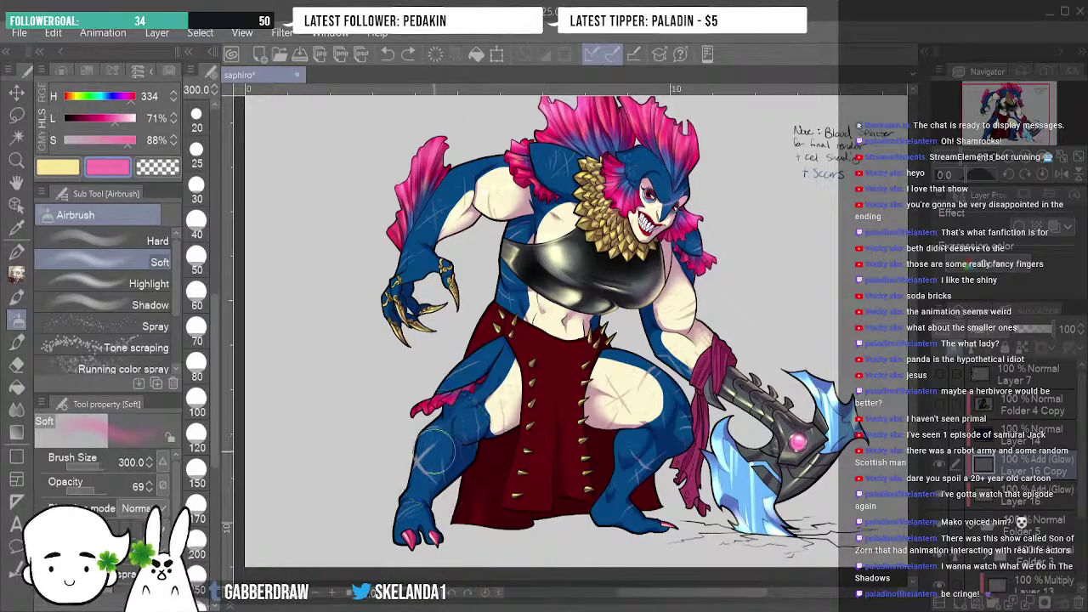
drag(423, 446, 418, 469)
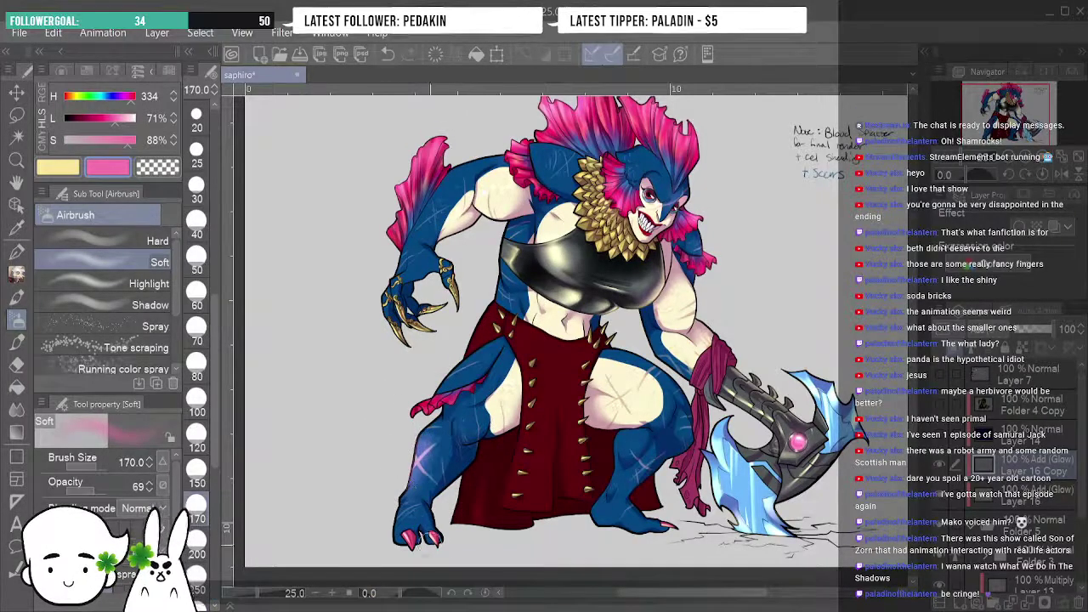
click(390, 55)
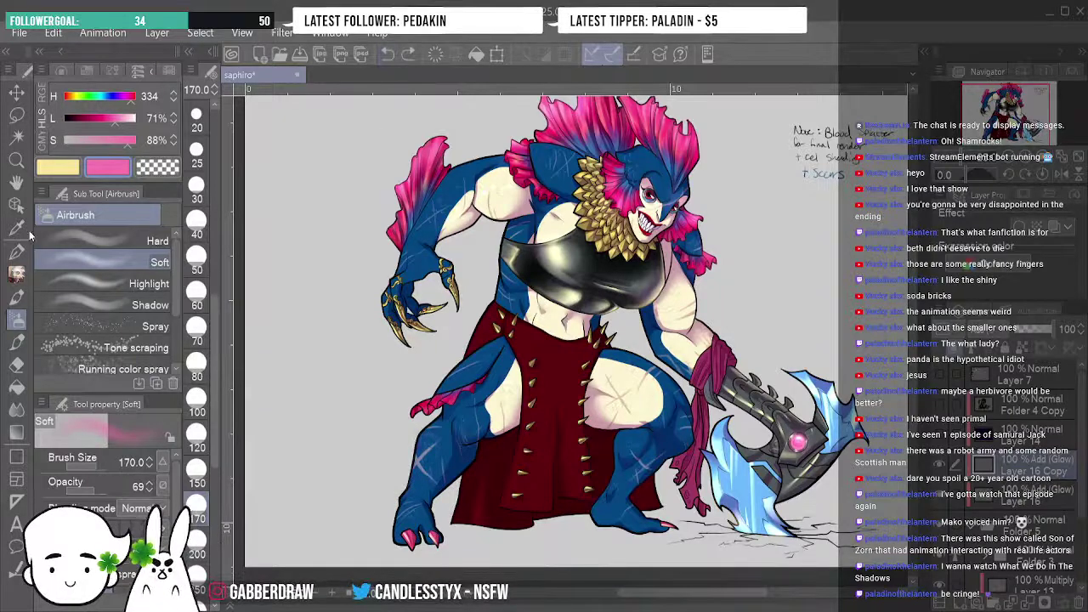
Lasso highlight areas on the scarred shin and the knee, airbrush a pink glow inside them at size 170, and deselect.
click(16, 114)
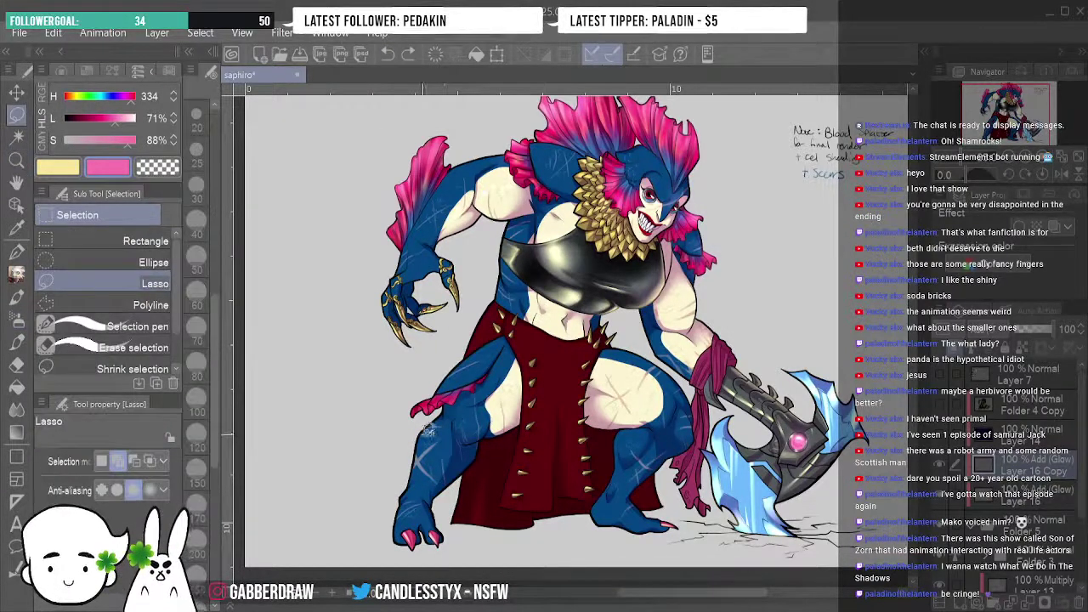
drag(414, 479, 419, 437)
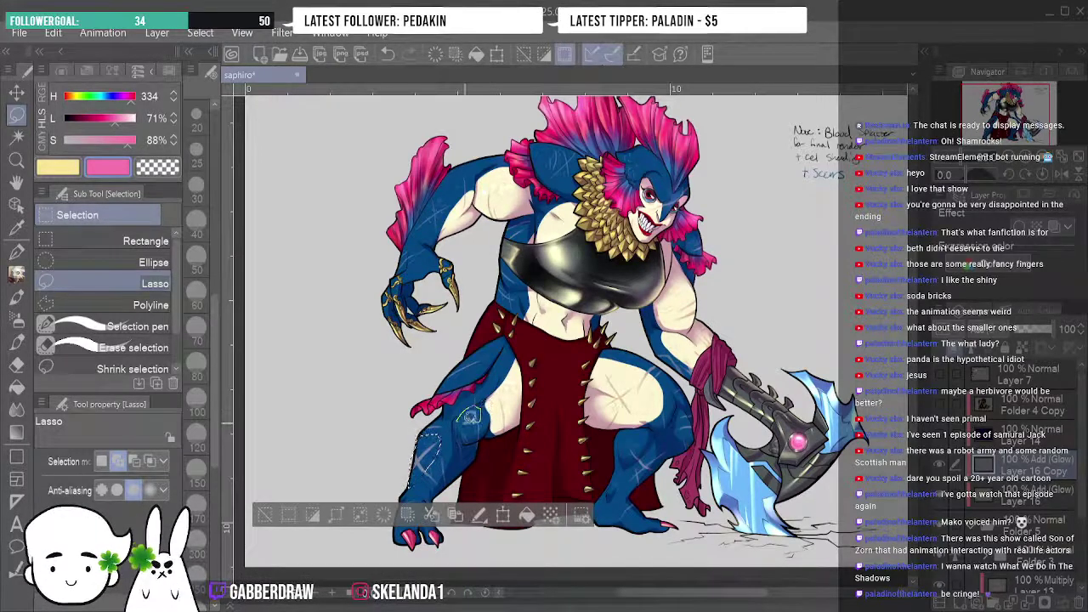
drag(480, 397, 481, 399)
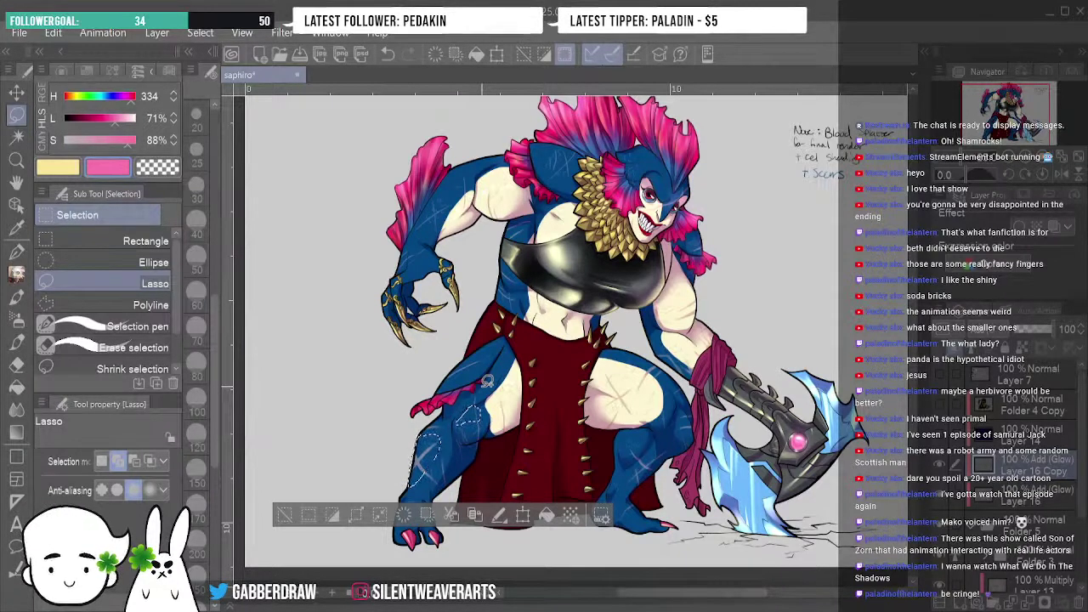
key(b)
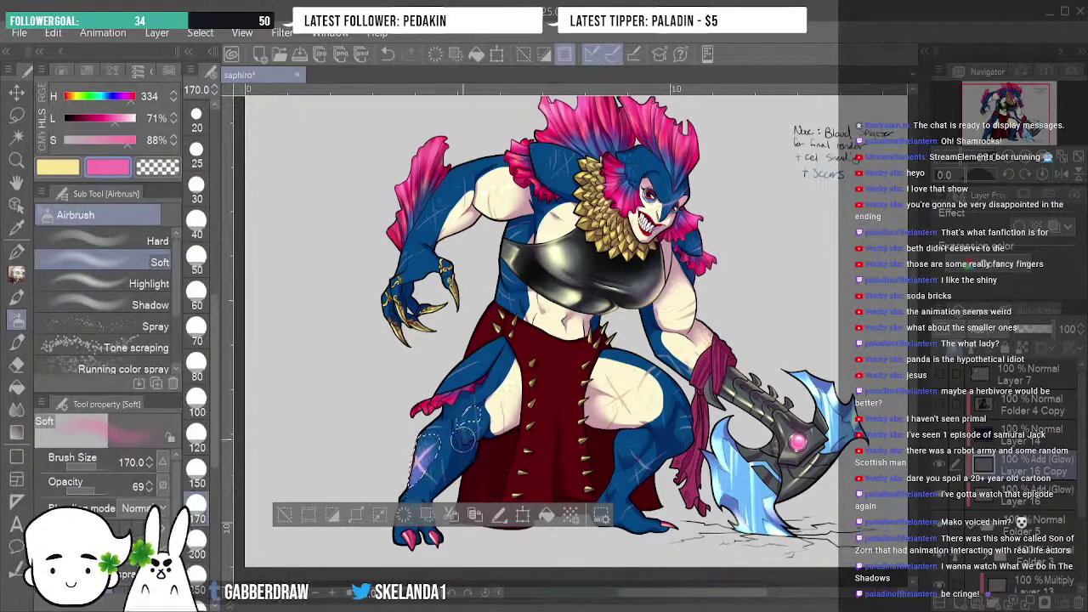
click(286, 516)
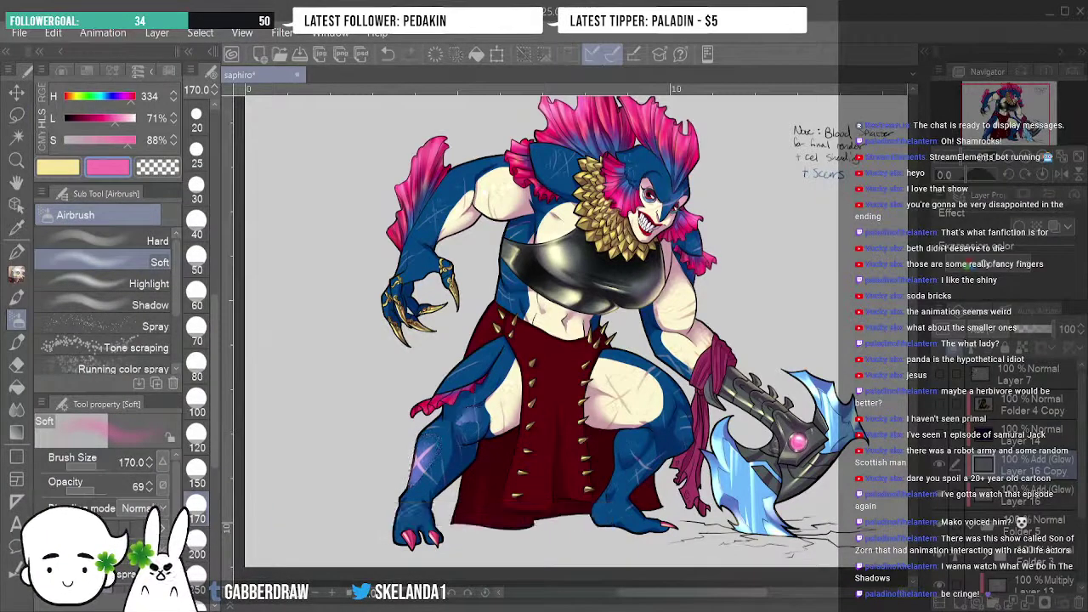
Soften the edges of the pink highlights on the shin and knee with the Blur tool at size 70.
click(17, 341)
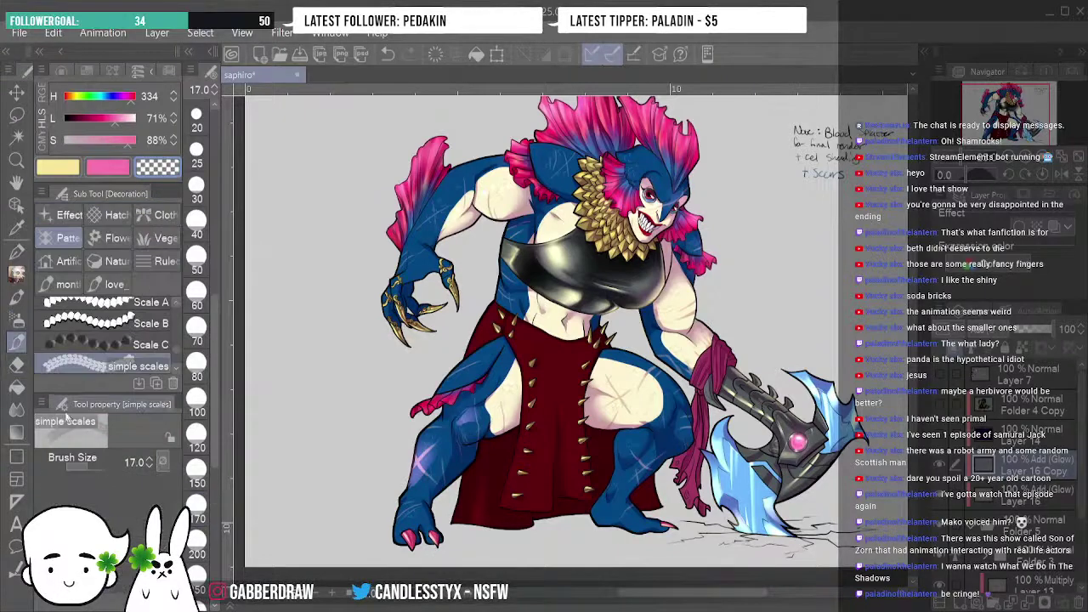
click(16, 365)
click(16, 409)
mouse_move(441, 447)
mouse_down()
mouse_move(414, 493)
mouse_move(417, 475)
mouse_up()
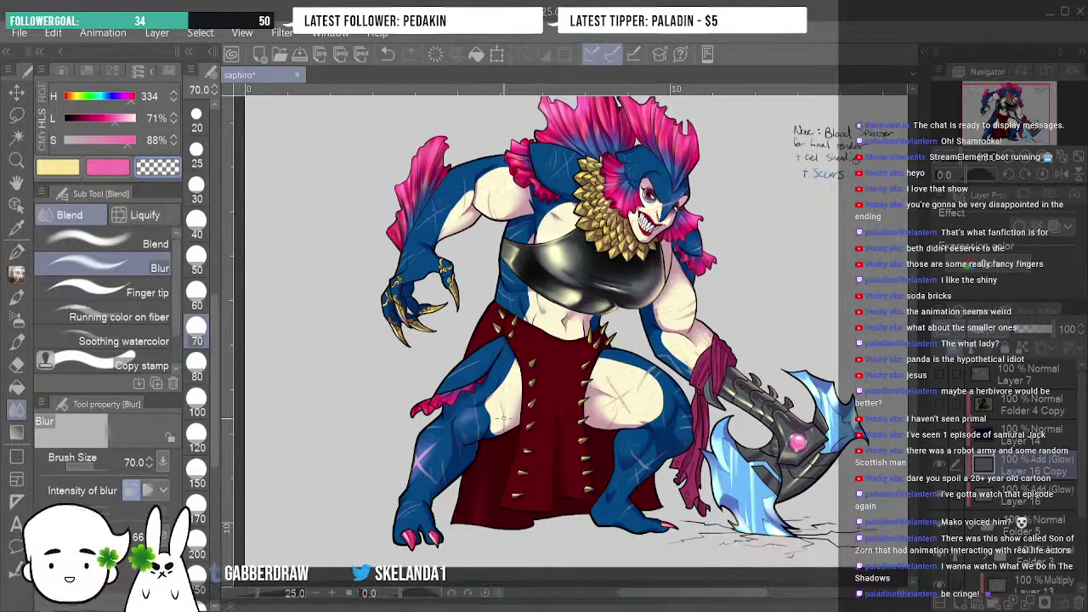
Try a pale yellow Soft airbrush glow on the thigh above the leg fin, and replace it with a pink one.
key(x)
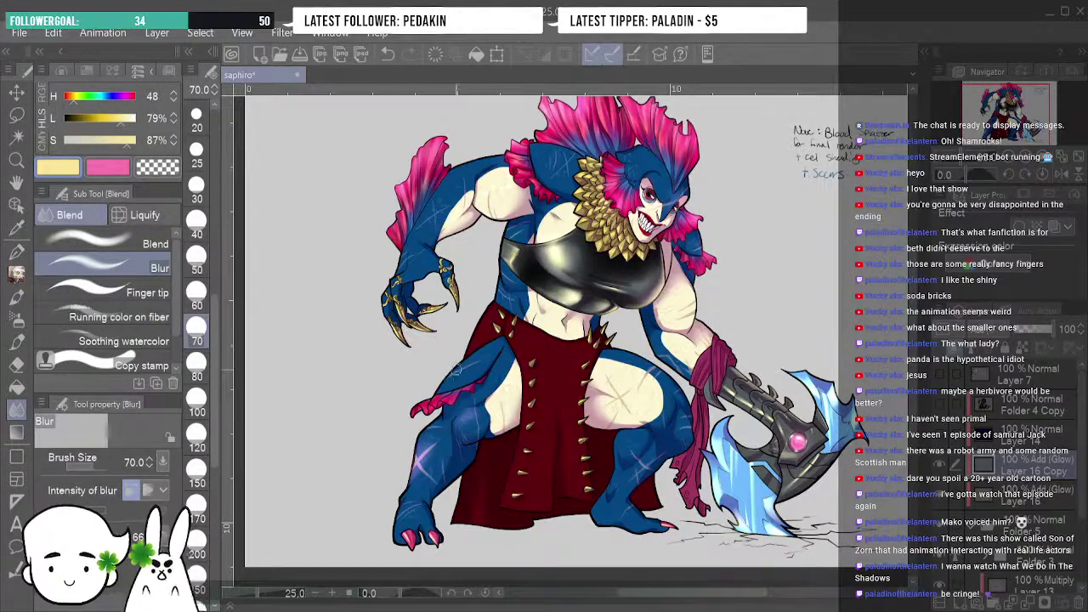
click(16, 319)
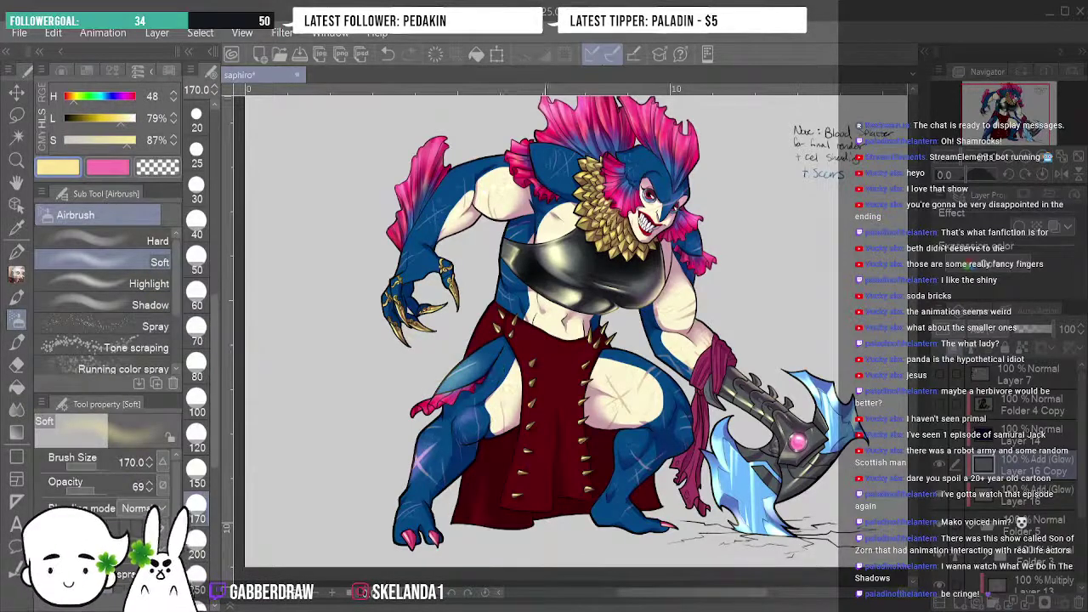
click(128, 168)
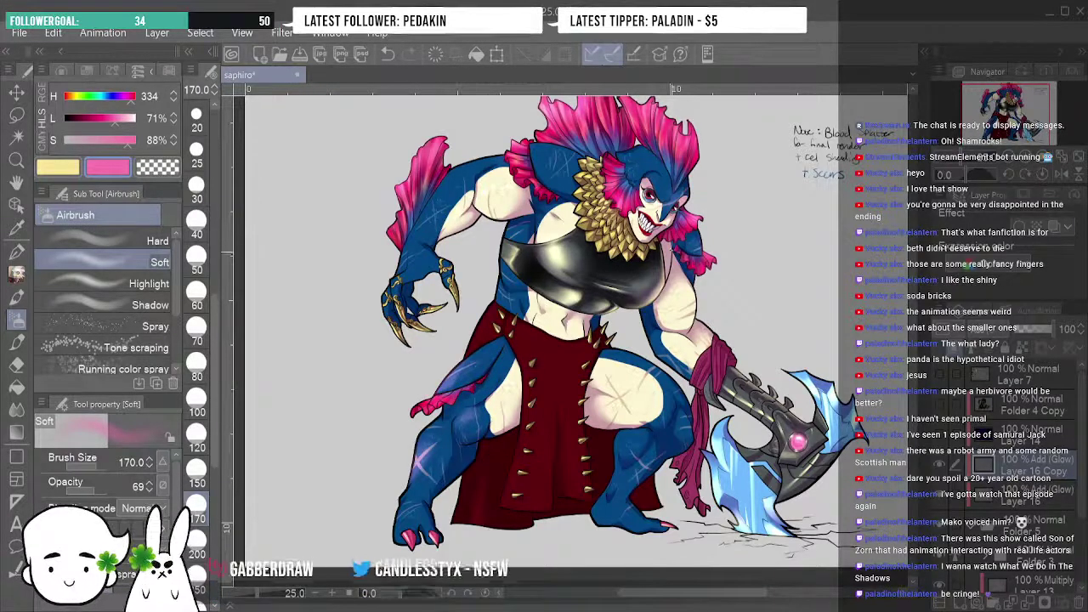
Airbrush a pink glow onto the clawed hand, forearm and upper arm below the arm fin, erasing the excess with transparent color.
mouse_move(415, 229)
mouse_down()
mouse_move(401, 276)
mouse_move(445, 181)
mouse_up()
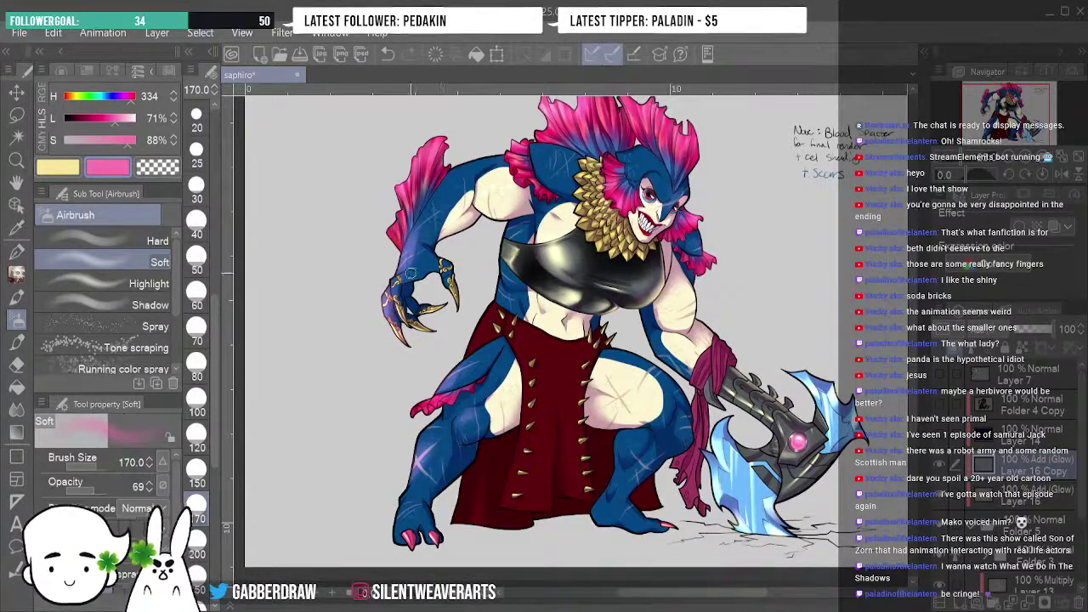
drag(399, 276, 395, 314)
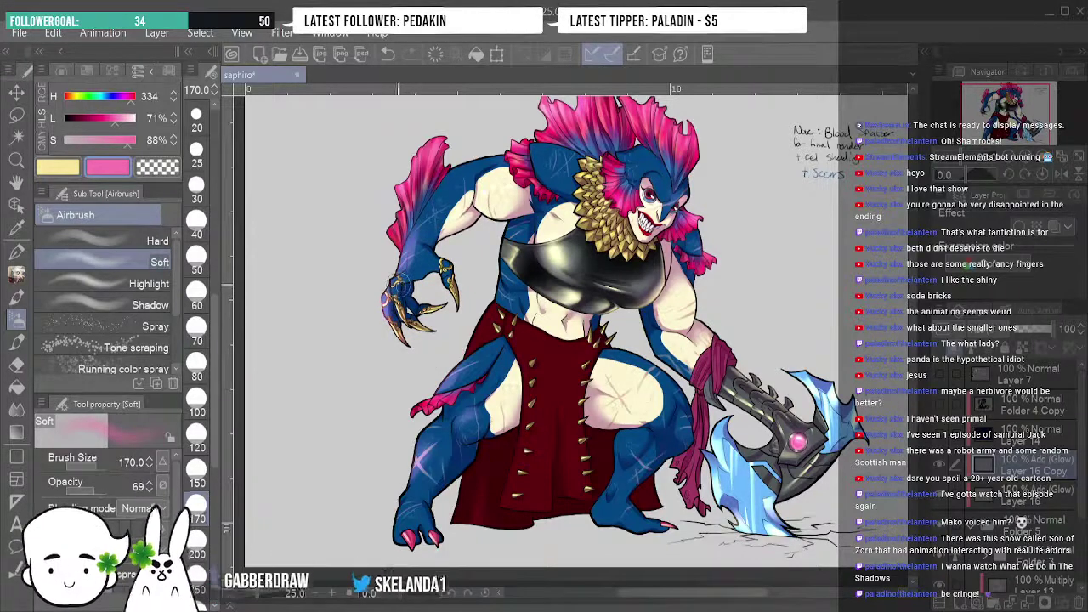
drag(404, 270, 438, 189)
drag(406, 271, 454, 170)
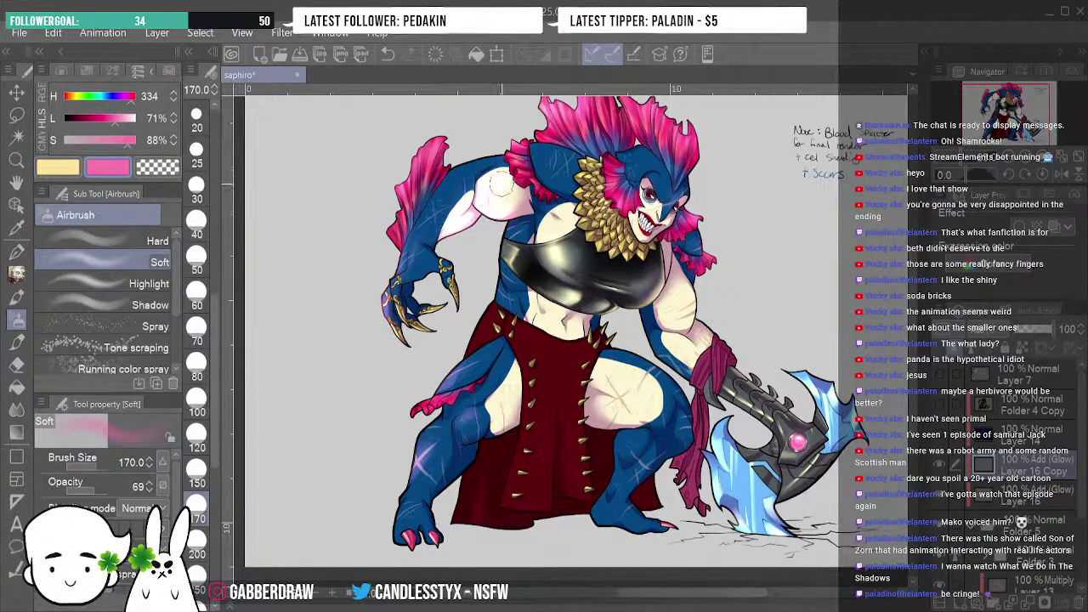
key(c)
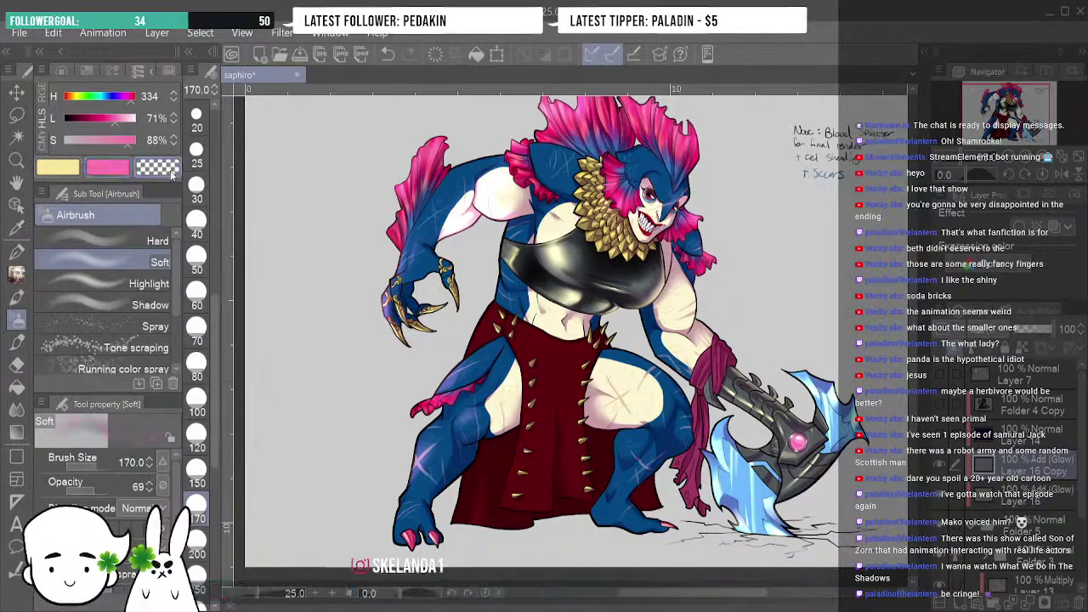
drag(472, 200, 459, 232)
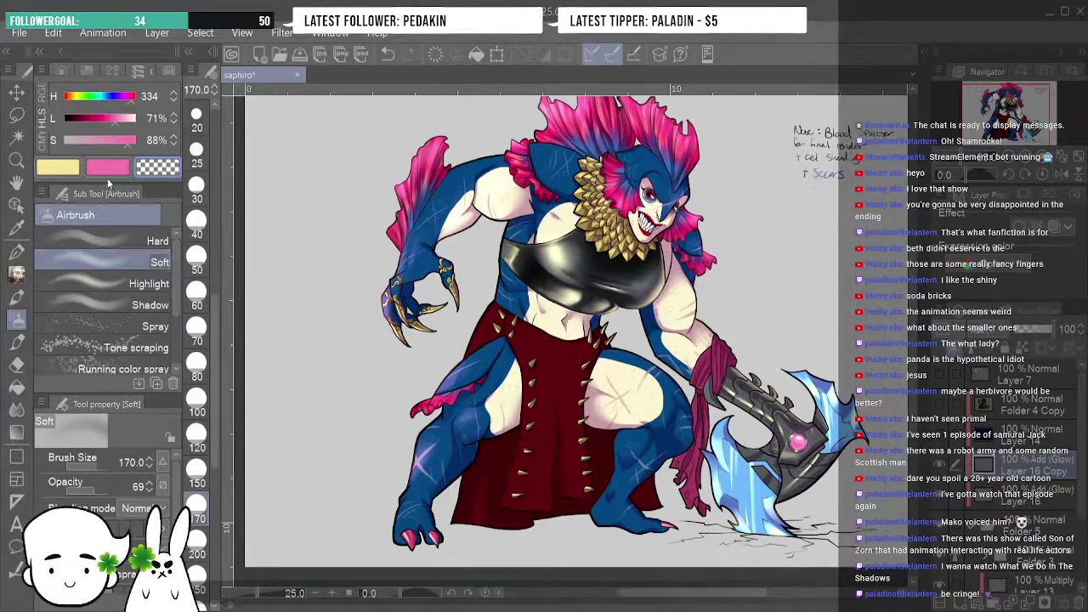
Try a pink Soft airbrush glow on the upper chest above the breastplate, and erase it with transparent color.
key(p)
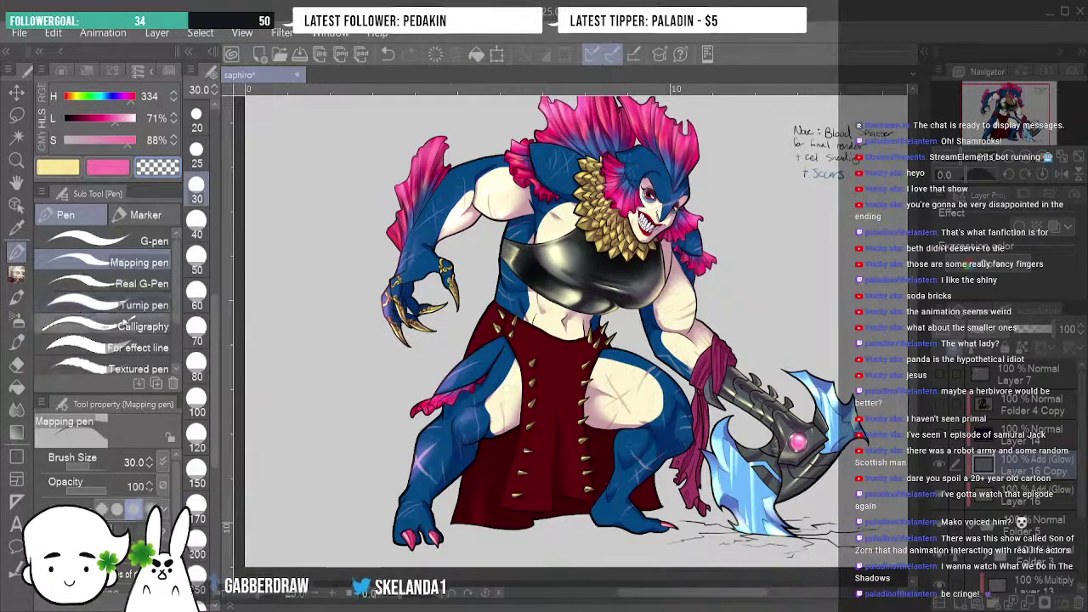
click(16, 319)
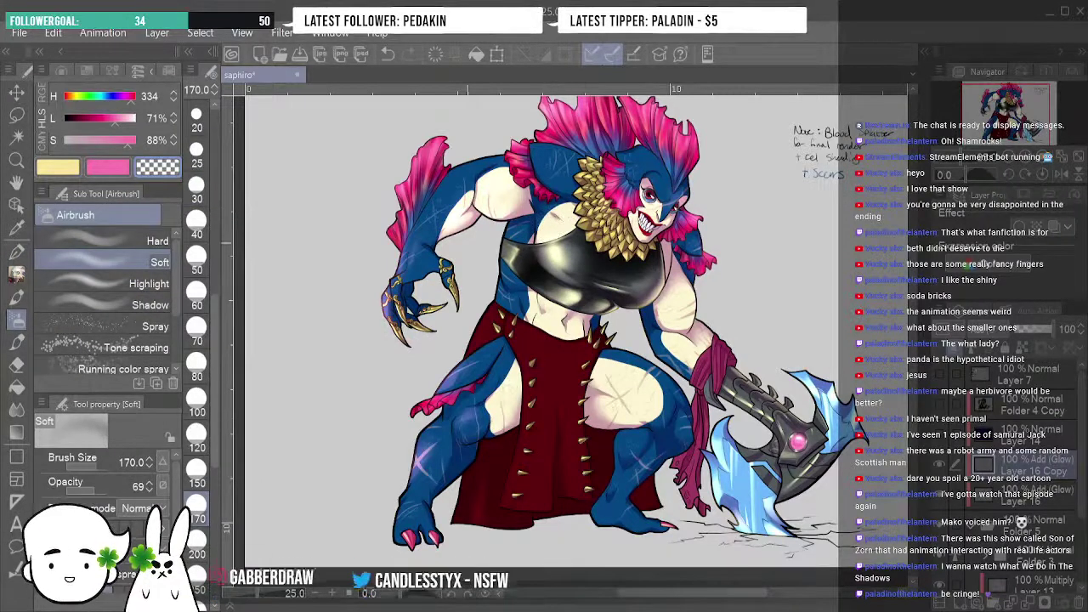
click(109, 168)
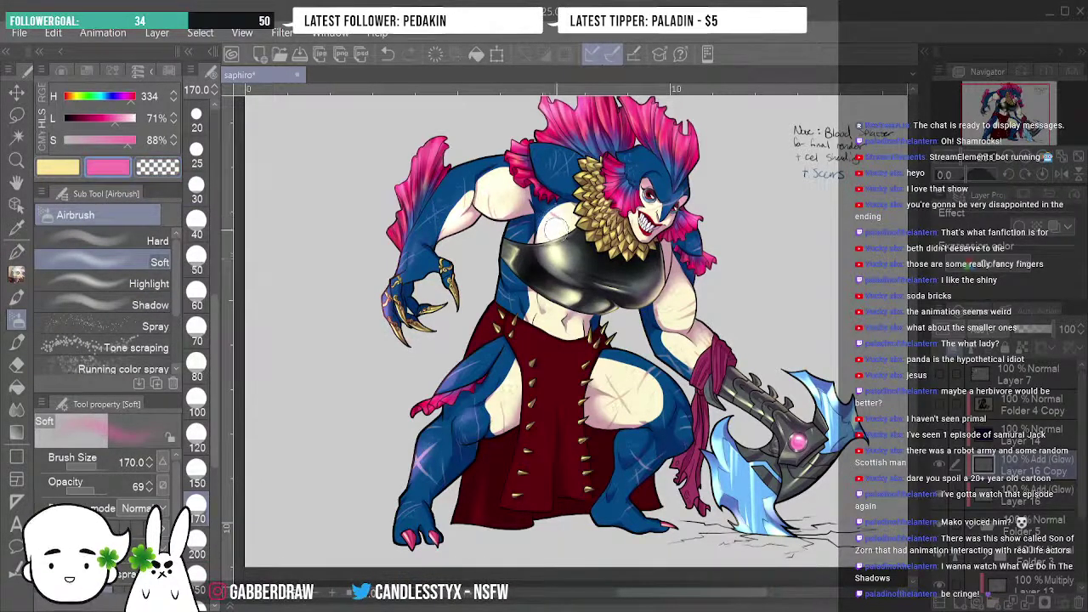
key(c)
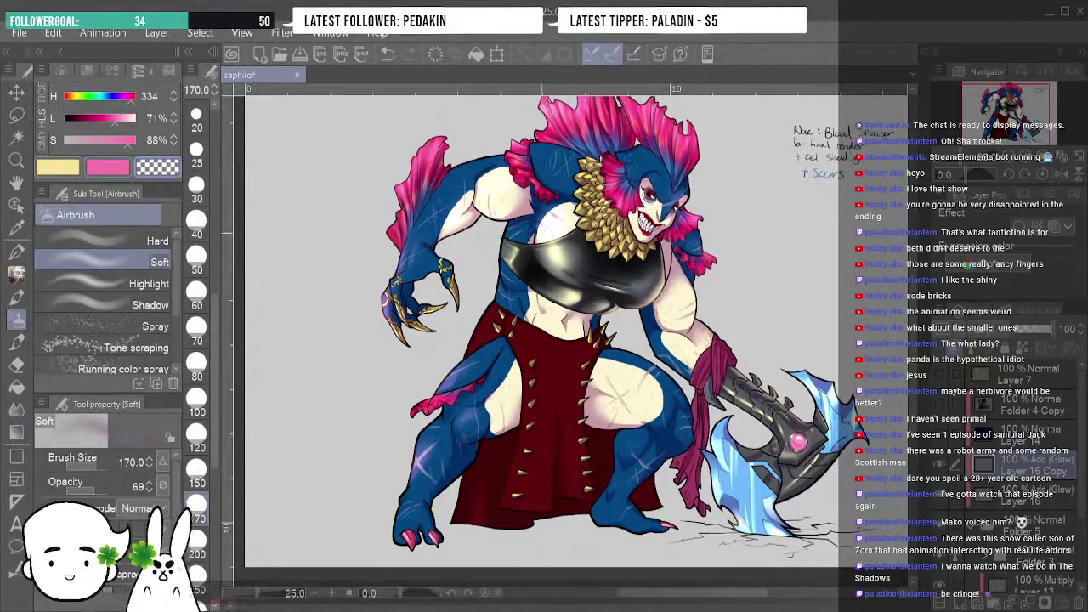
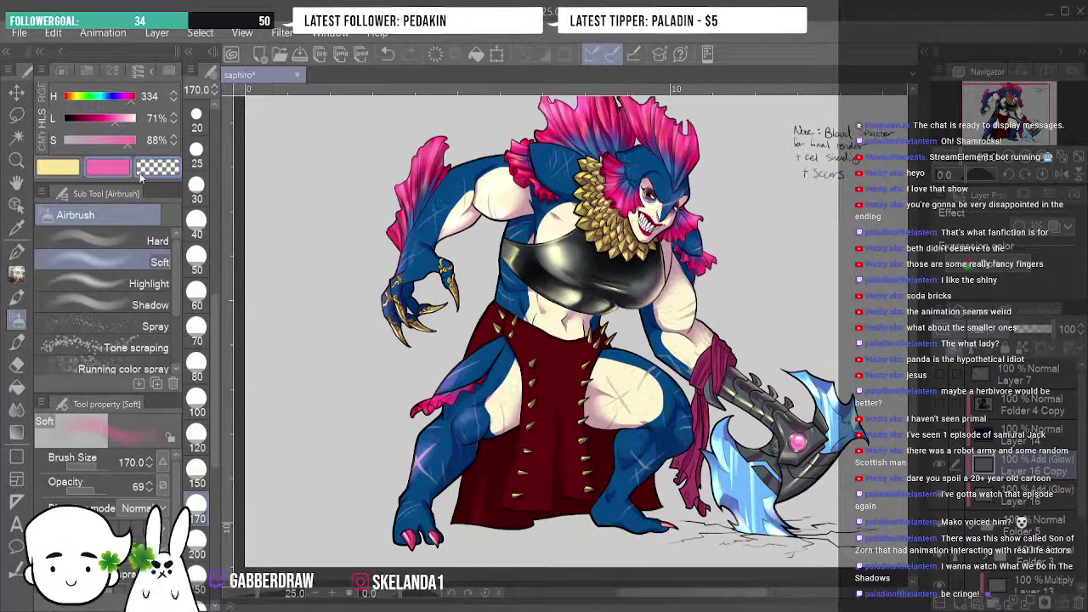
Airbrush a pink glow onto the shin and ankle of the leg nearest the weapon with the Soft airbrush at size 170.
mouse_move(619, 484)
mouse_down()
mouse_move(631, 439)
mouse_move(614, 491)
mouse_up()
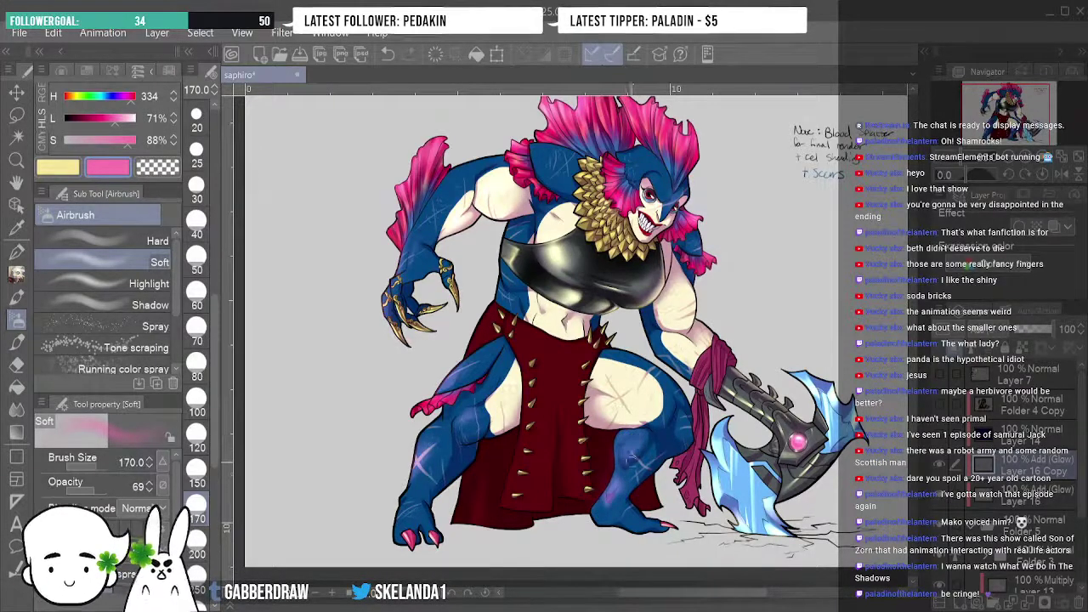
mouse_move(628, 481)
mouse_down()
mouse_move(610, 480)
mouse_move(635, 447)
mouse_move(612, 485)
mouse_move(595, 489)
mouse_move(605, 465)
mouse_move(629, 463)
mouse_up()
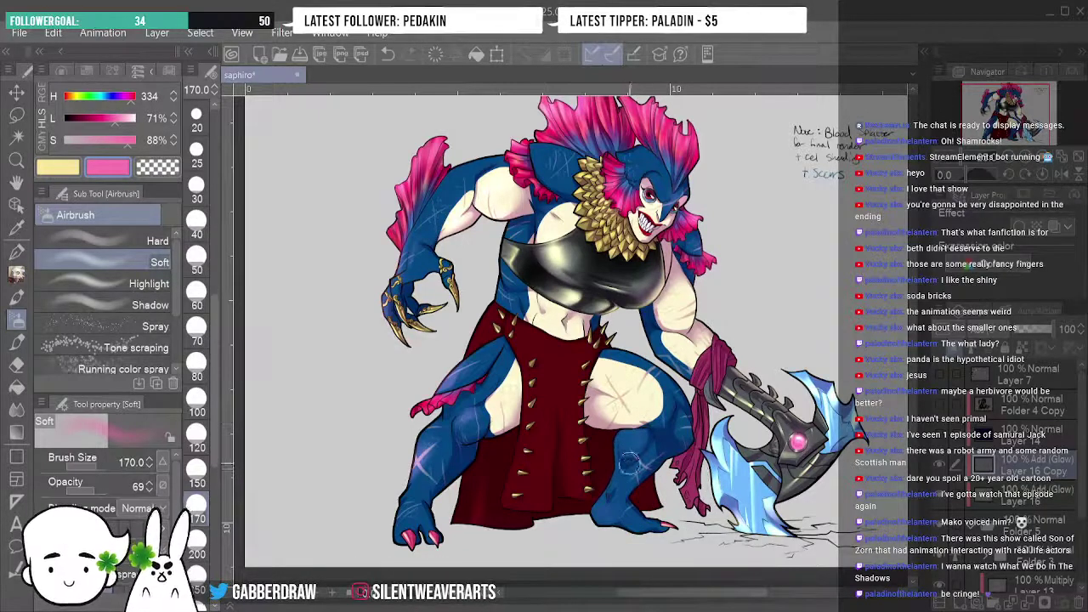
Undo the last airbrush stroke on the shin, and lasso highlight shapes on the shin, knee and upper thigh of the leg nearest the weapon.
mouse_move(619, 431)
mouse_down()
mouse_move(629, 481)
mouse_move(627, 448)
mouse_up()
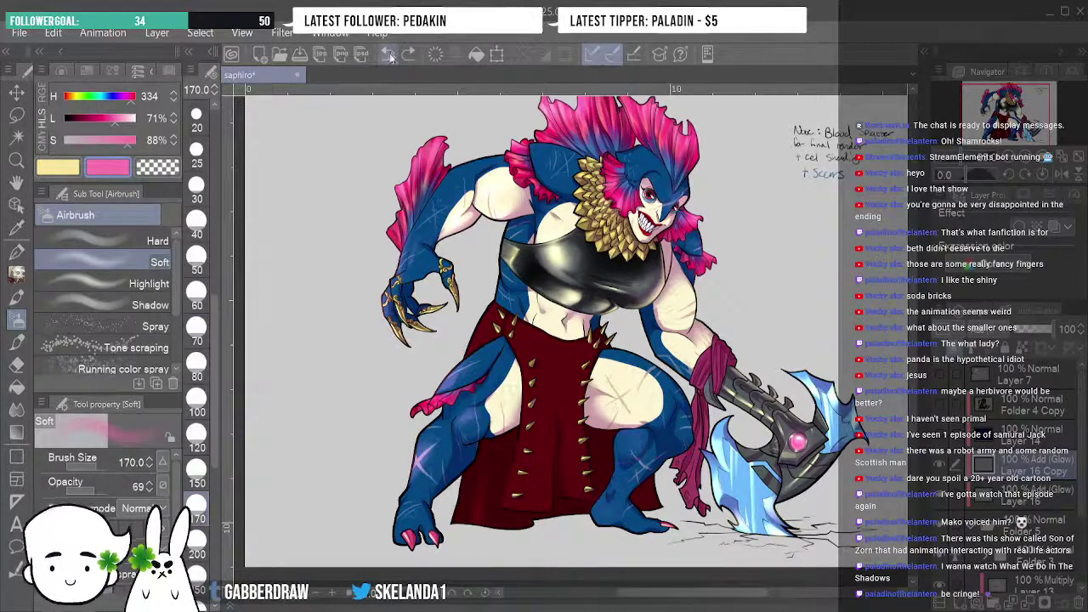
click(18, 114)
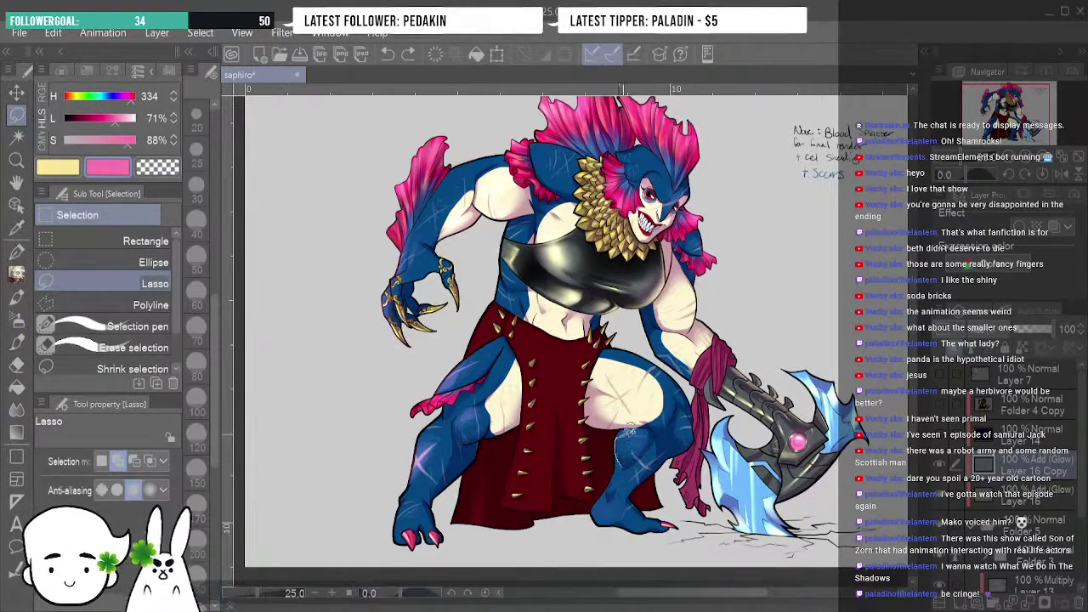
drag(625, 434, 622, 435)
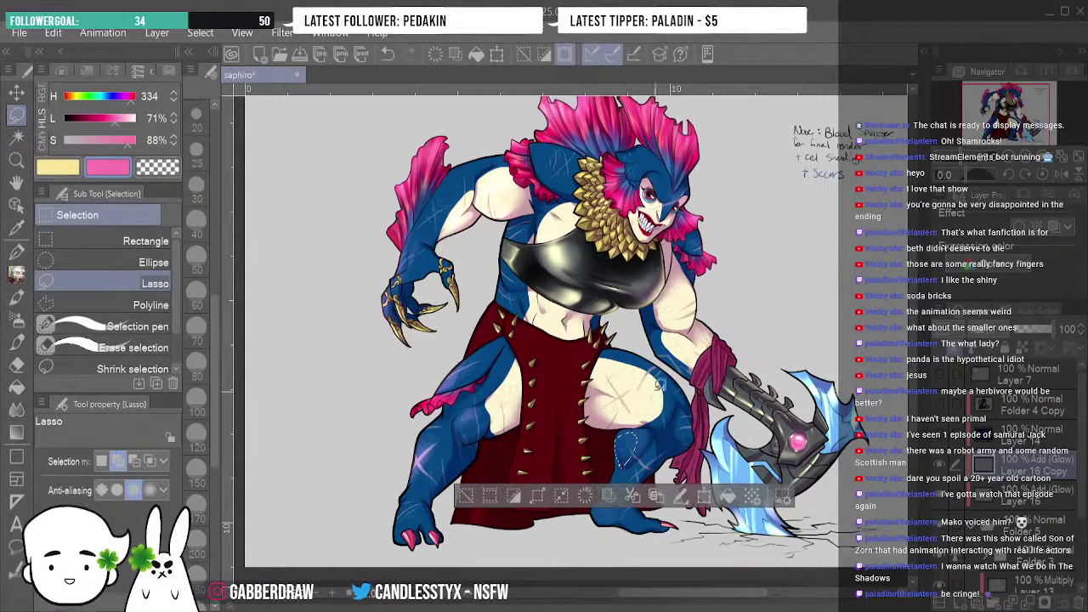
mouse_move(612, 393)
mouse_down()
mouse_move(599, 367)
mouse_move(624, 350)
mouse_move(667, 400)
mouse_move(648, 403)
mouse_move(712, 422)
mouse_move(689, 416)
mouse_up()
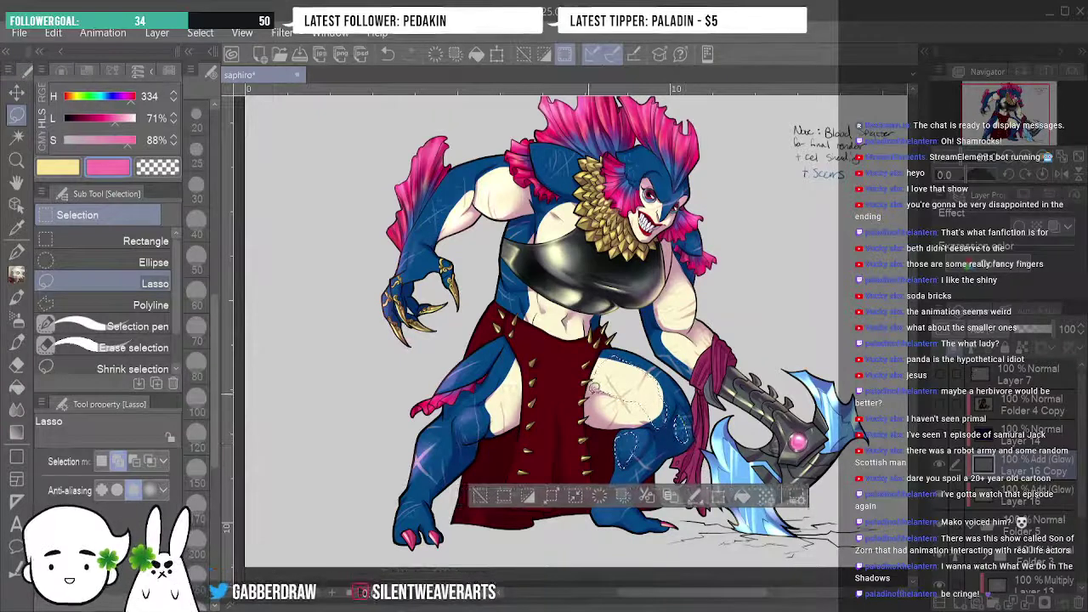
Airbrush a pink Soft glow into the selected thigh, knee and shin shapes, and erase the excess with transparent color after deselecting.
click(16, 341)
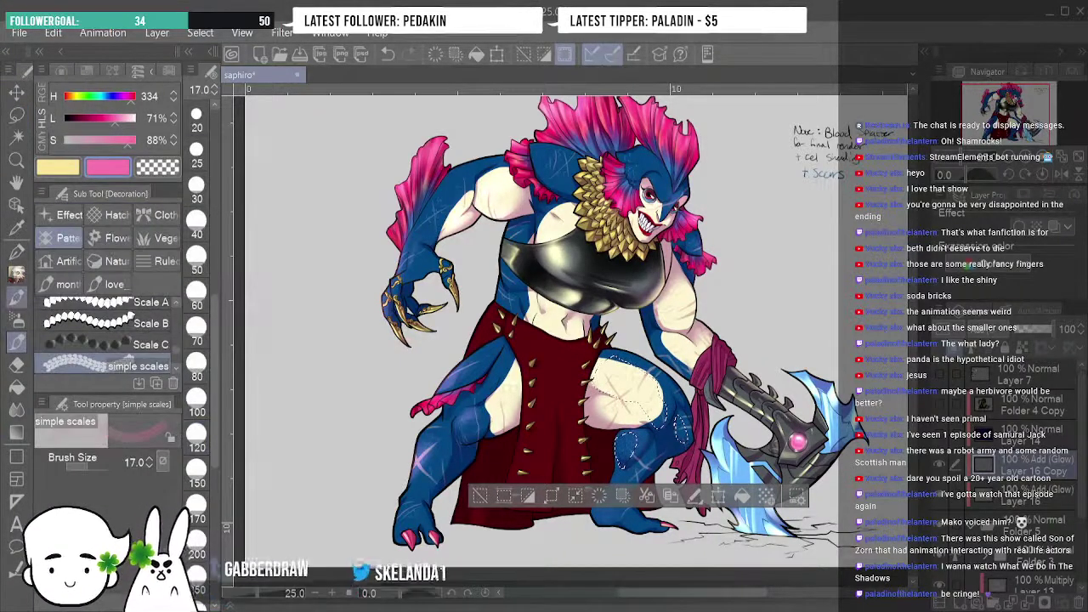
click(17, 297)
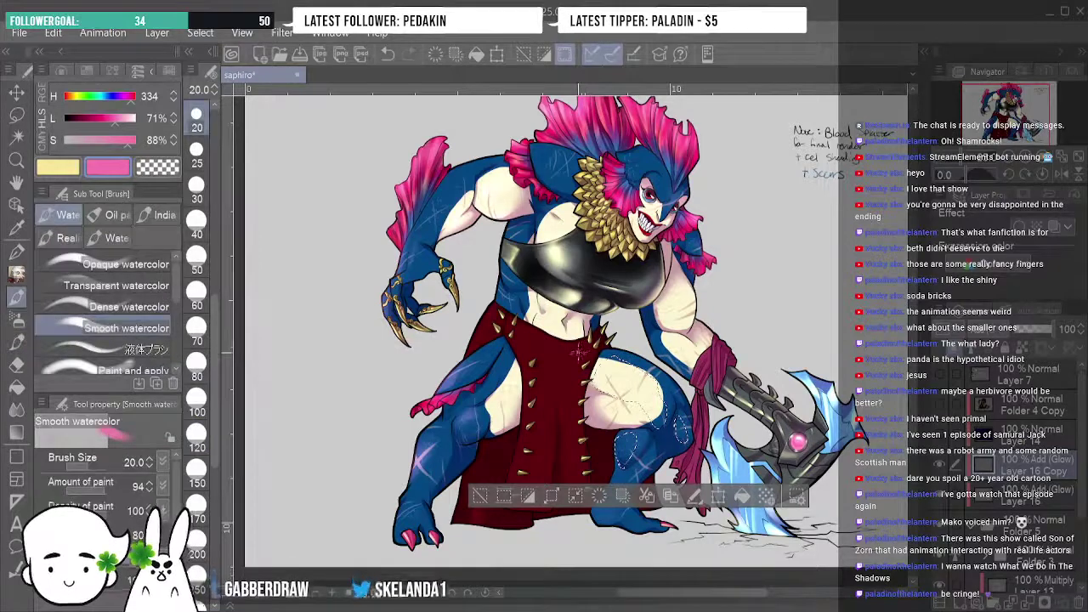
click(16, 318)
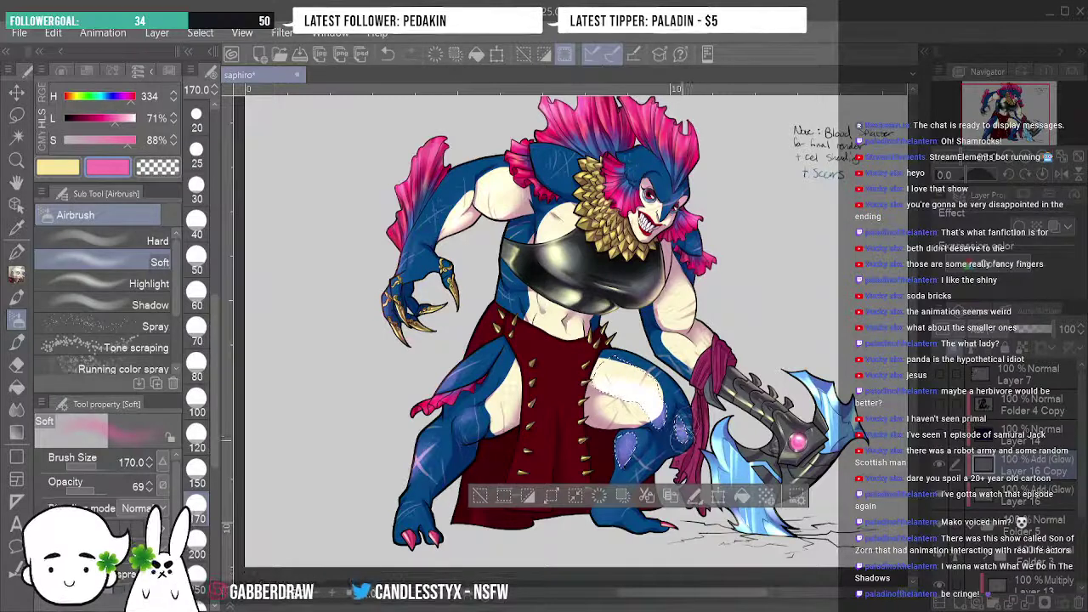
key(h)
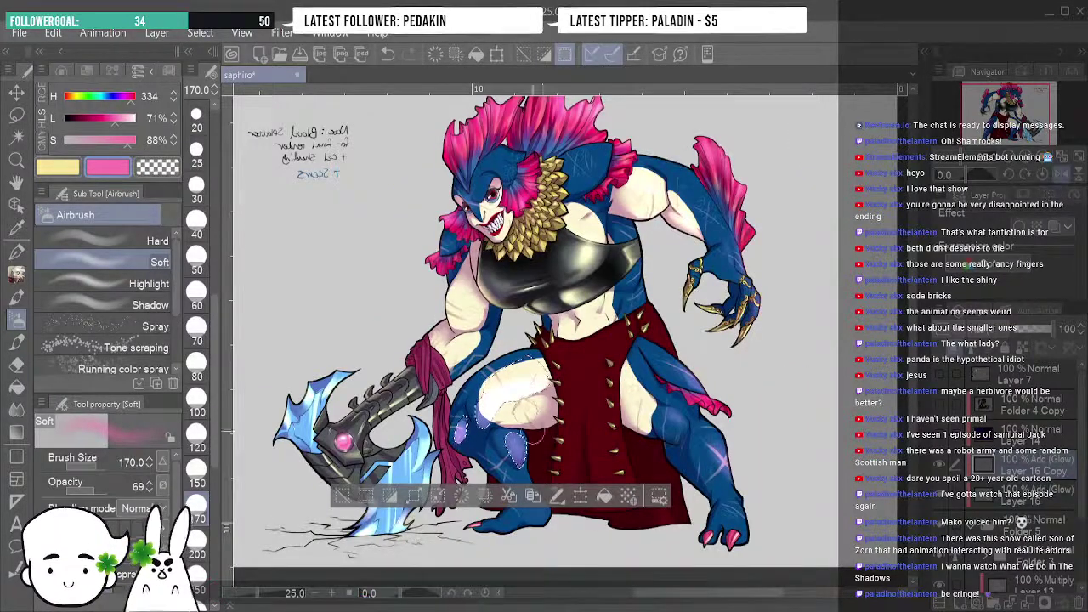
key(ctrl+d)
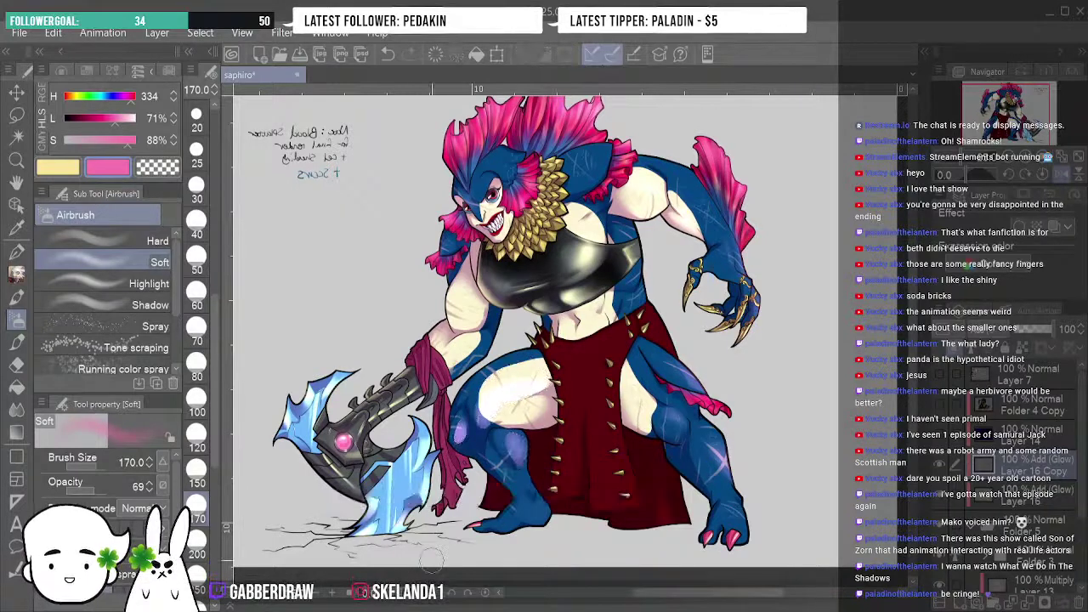
key(c)
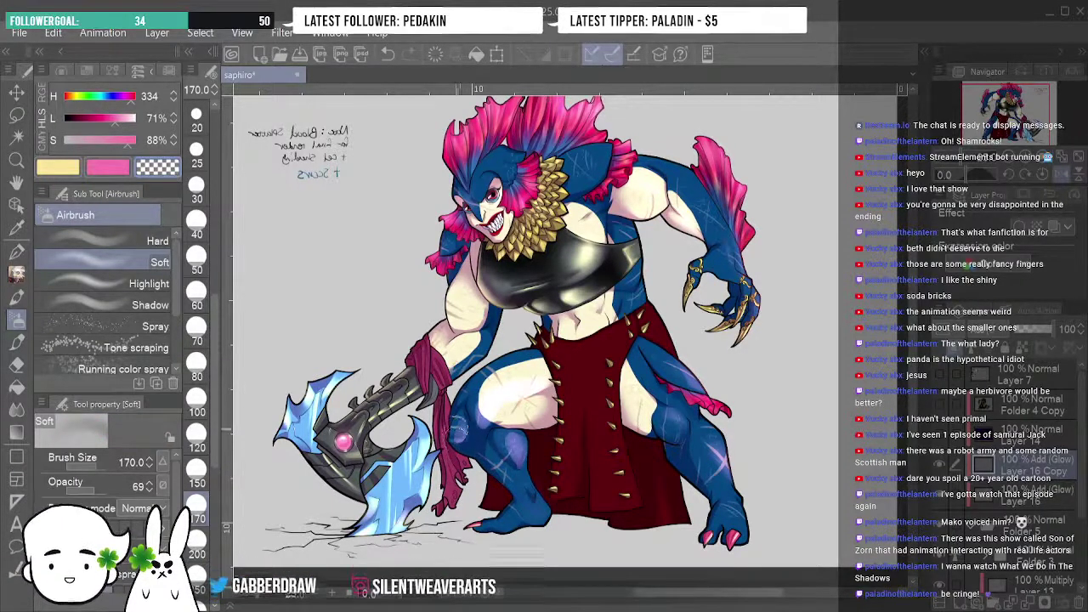
mouse_move(499, 396)
mouse_down()
mouse_move(501, 379)
mouse_move(480, 406)
mouse_move(511, 382)
mouse_move(540, 389)
mouse_move(509, 399)
mouse_move(552, 388)
mouse_move(514, 395)
mouse_move(510, 497)
mouse_move(531, 458)
mouse_move(525, 470)
mouse_up()
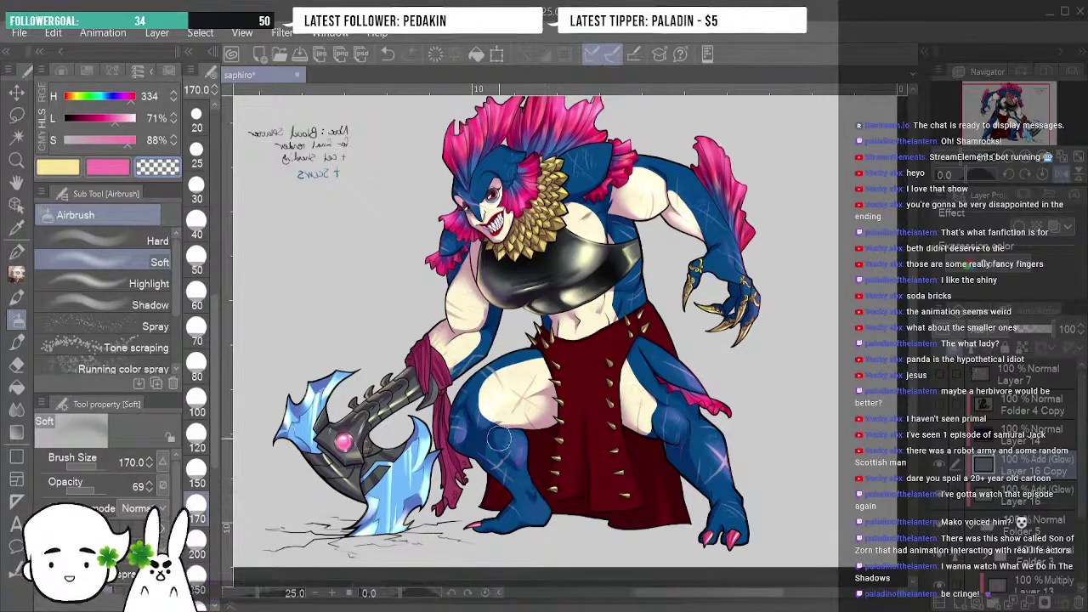
Refine the glow on the knee, shin and ankle with the Smooth watercolor brush at size 80, using pink and transparent color.
key(b)
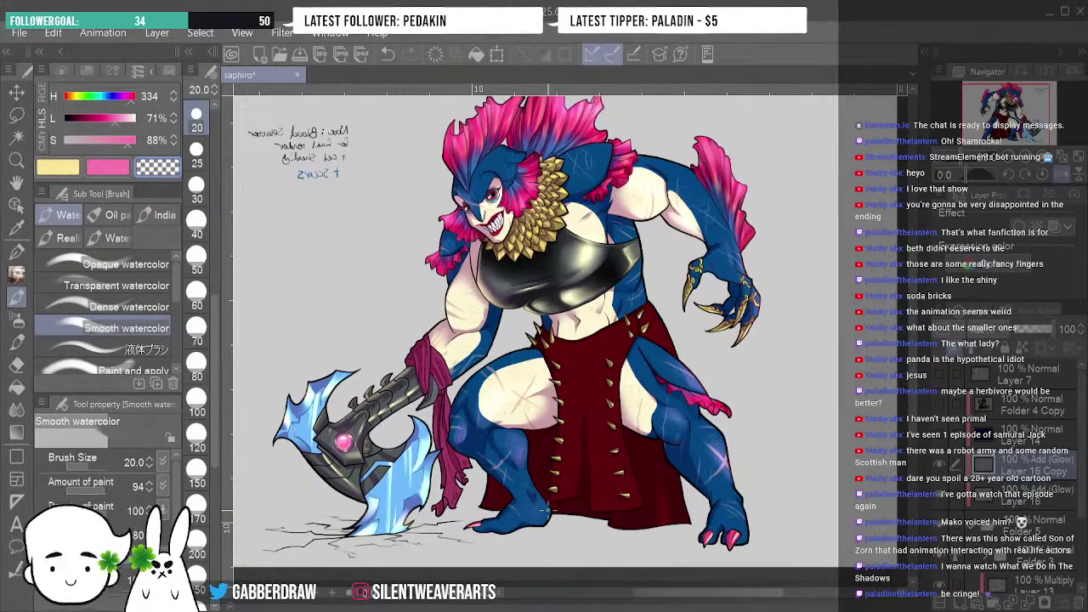
key(bracketright)
key(bracketright)
key(bracketright)
key(bracketright)
key(bracketright)
key(bracketright)
key(bracketright)
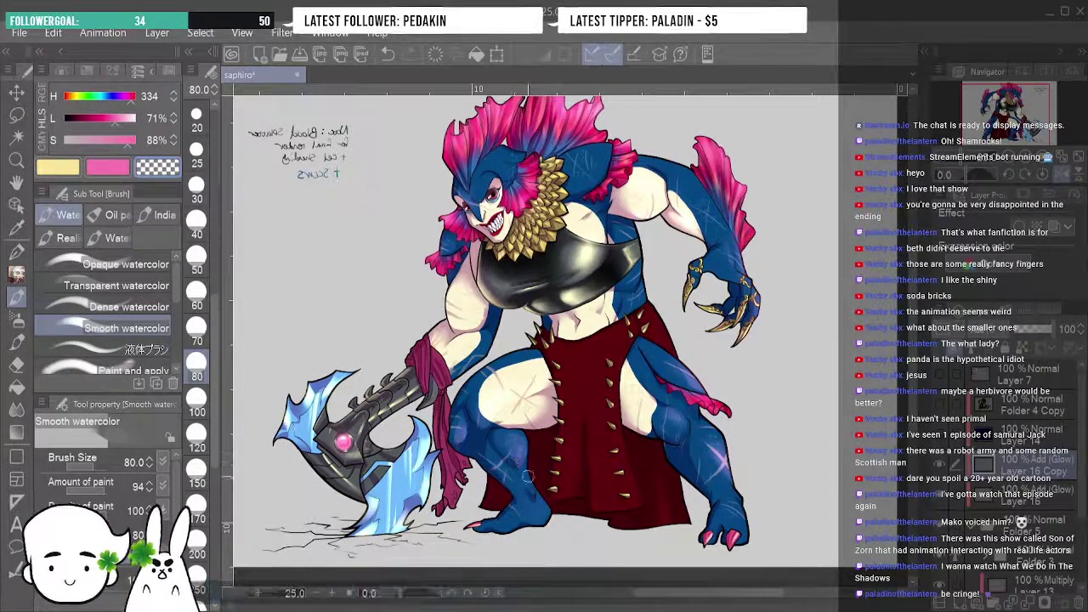
click(108, 168)
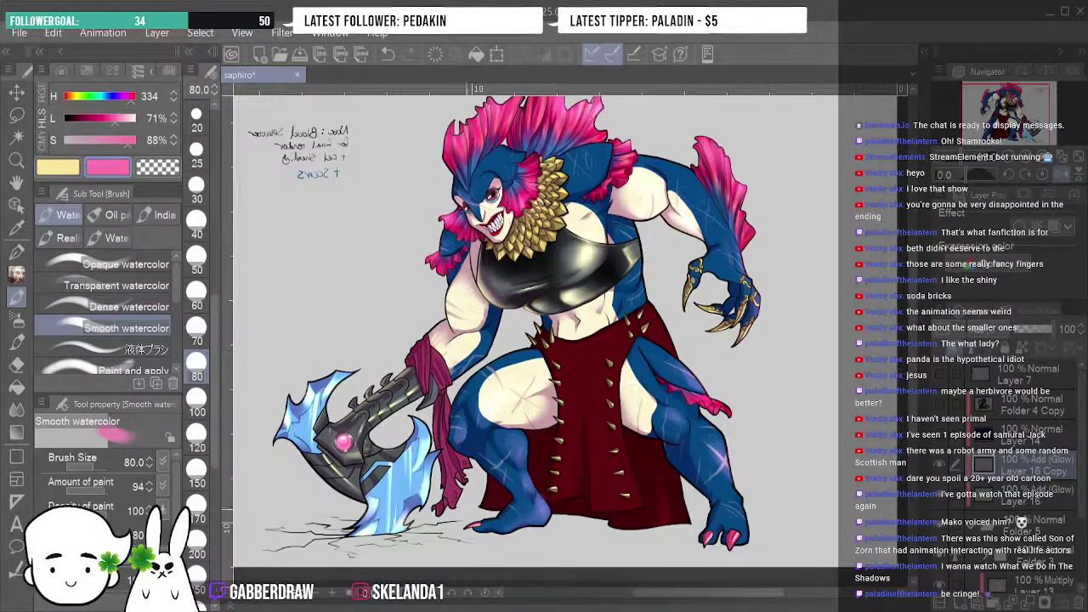
key(c)
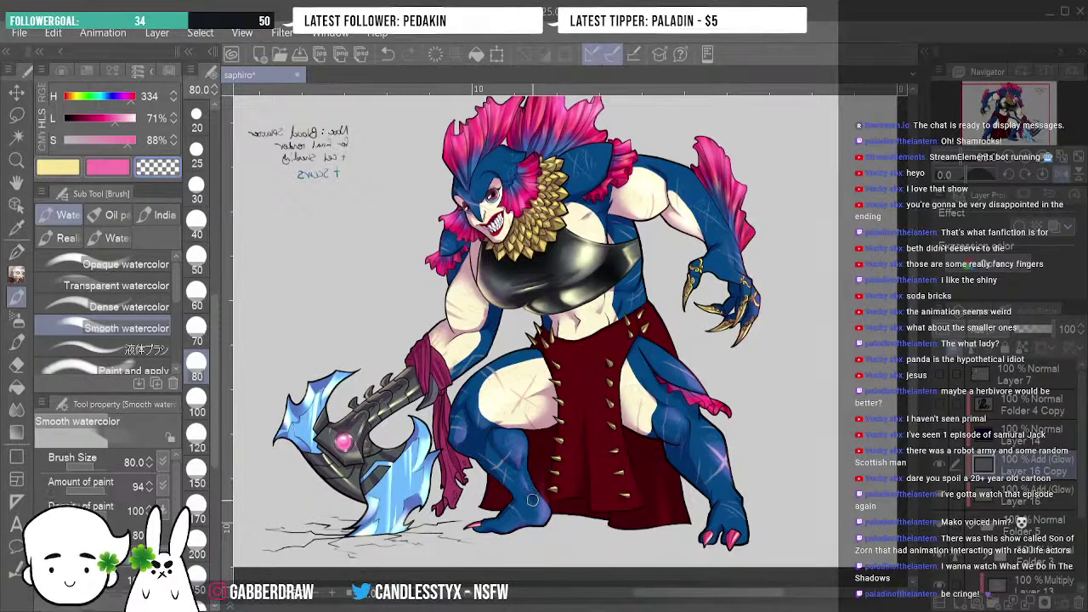
click(1061, 178)
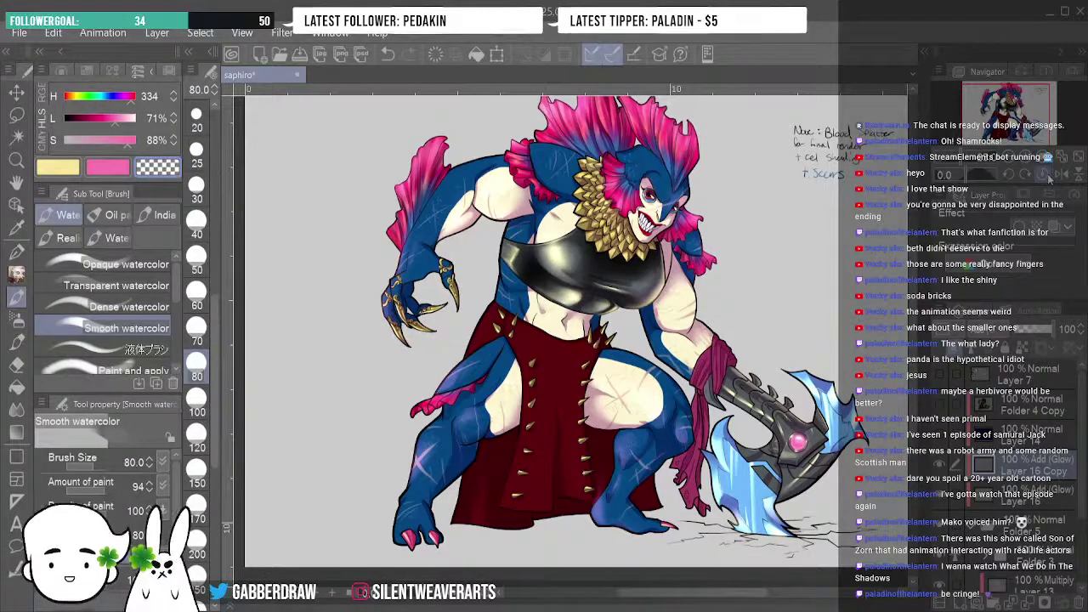
Touch up the glow with the Blur tool at size 70 and the Soft airbrush at size 170 in pink and transparent color.
key(j)
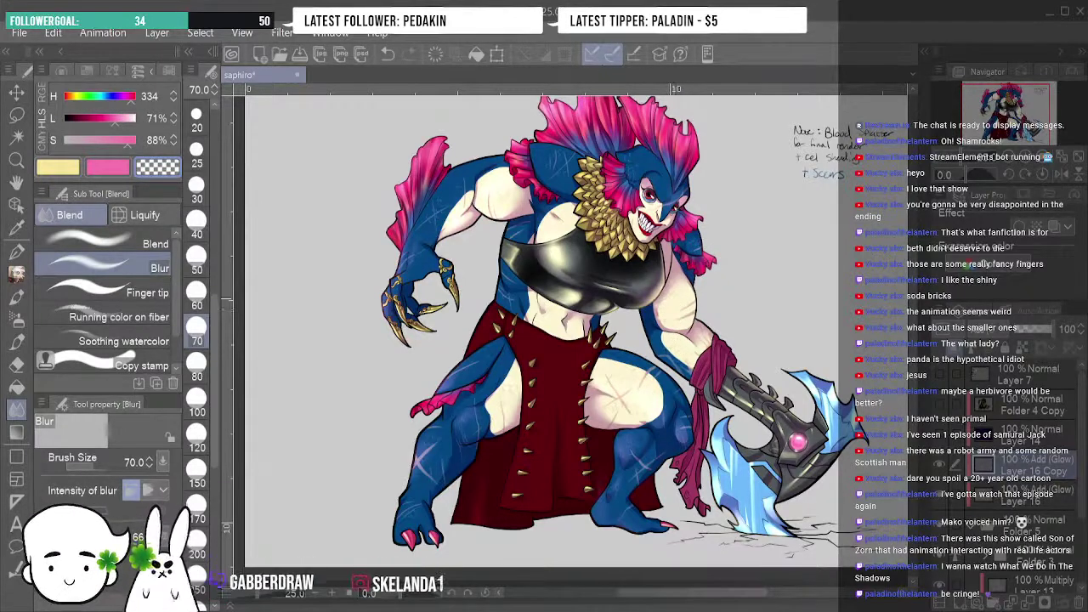
click(125, 168)
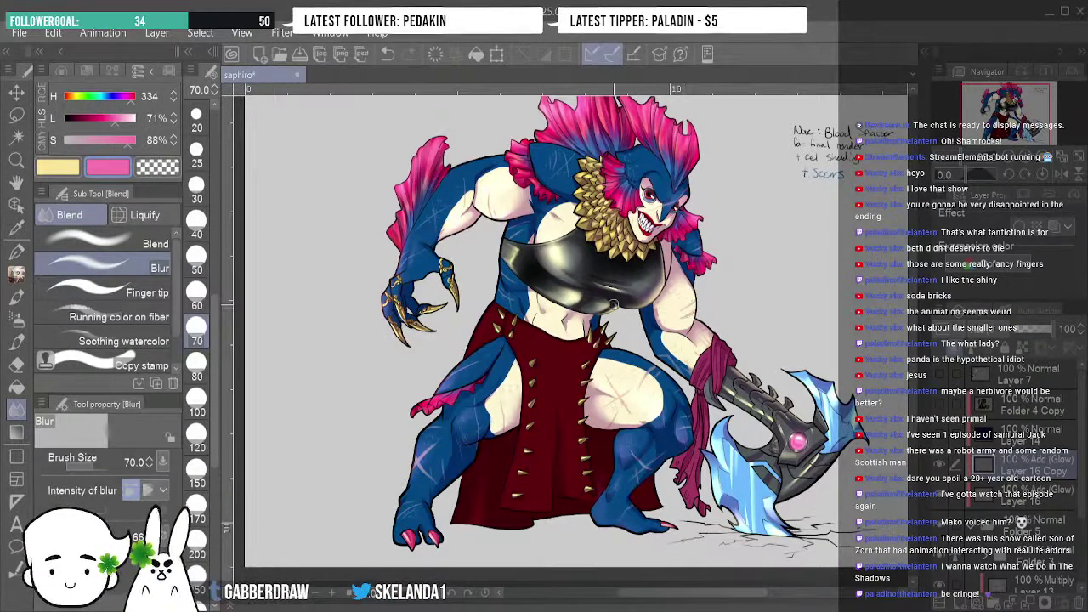
click(17, 298)
click(18, 319)
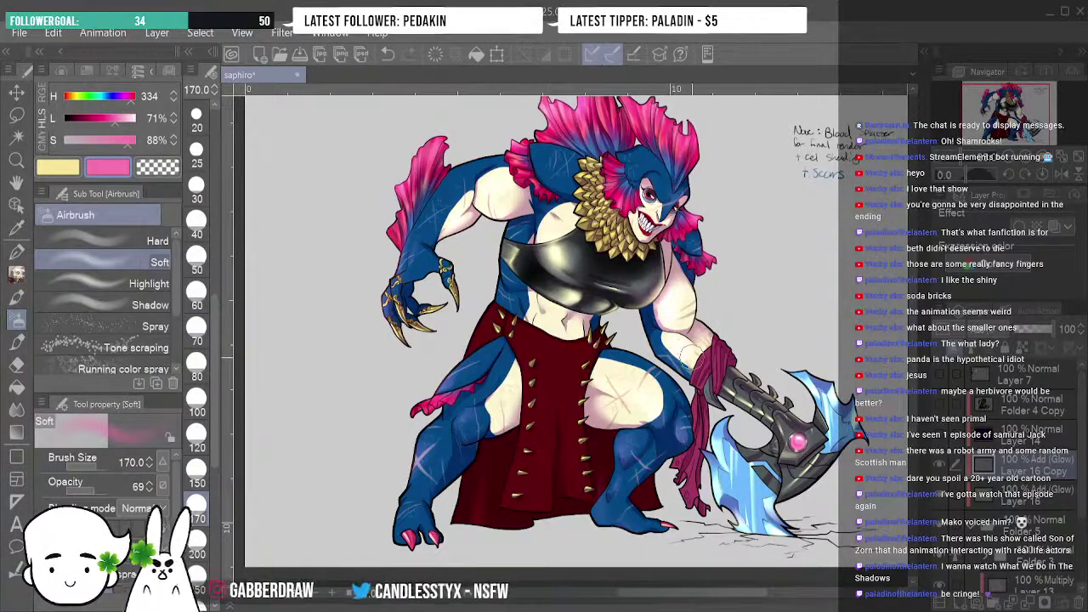
key(c)
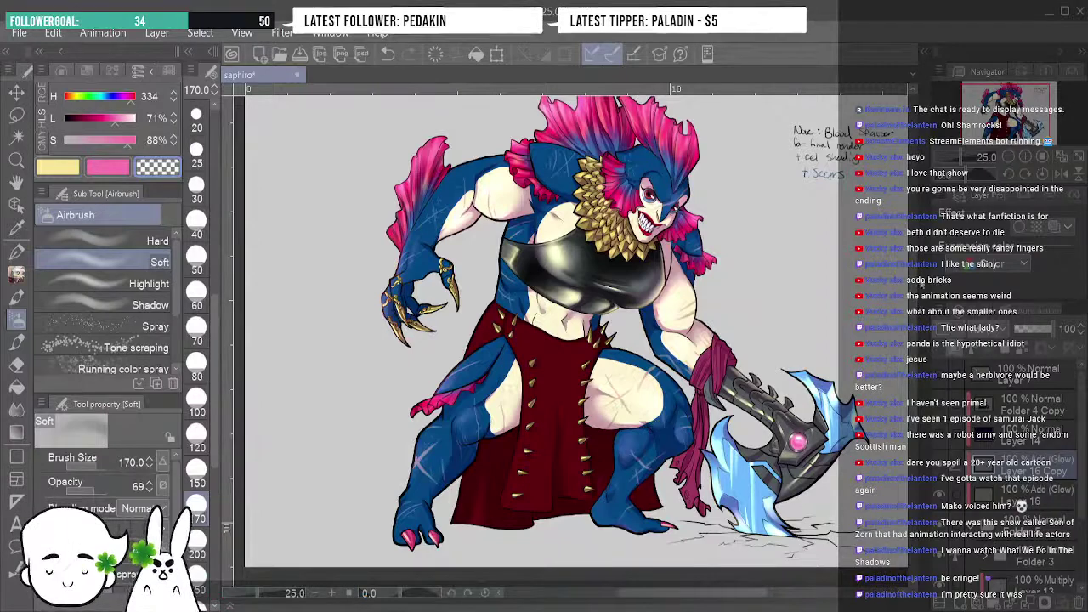
Review the whole illustration at a reduced size and save the file.
scroll(916, 283, up, 3)
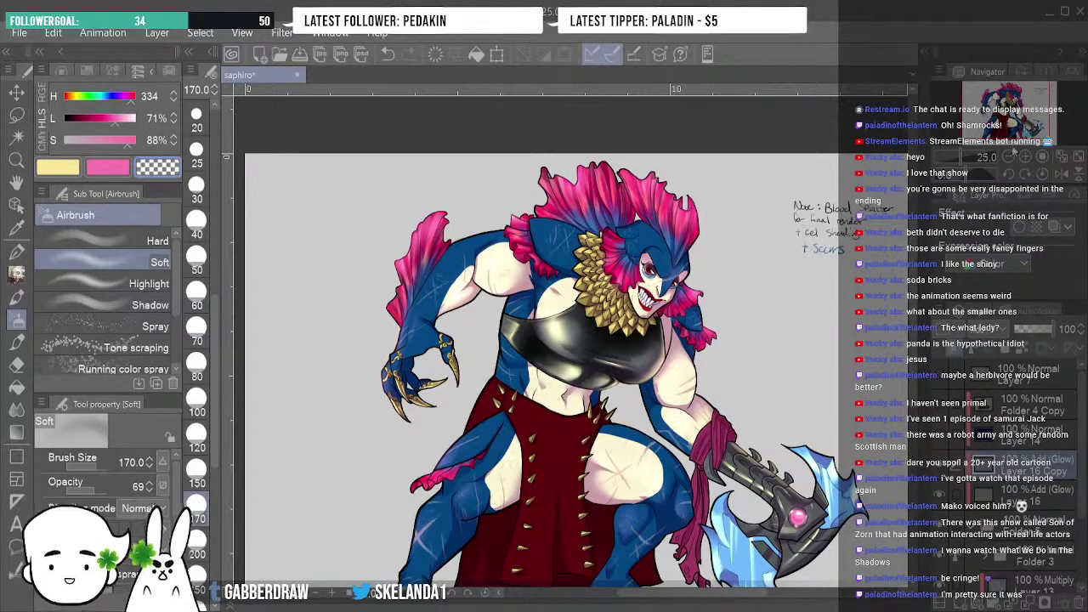
key(ctrl+minus)
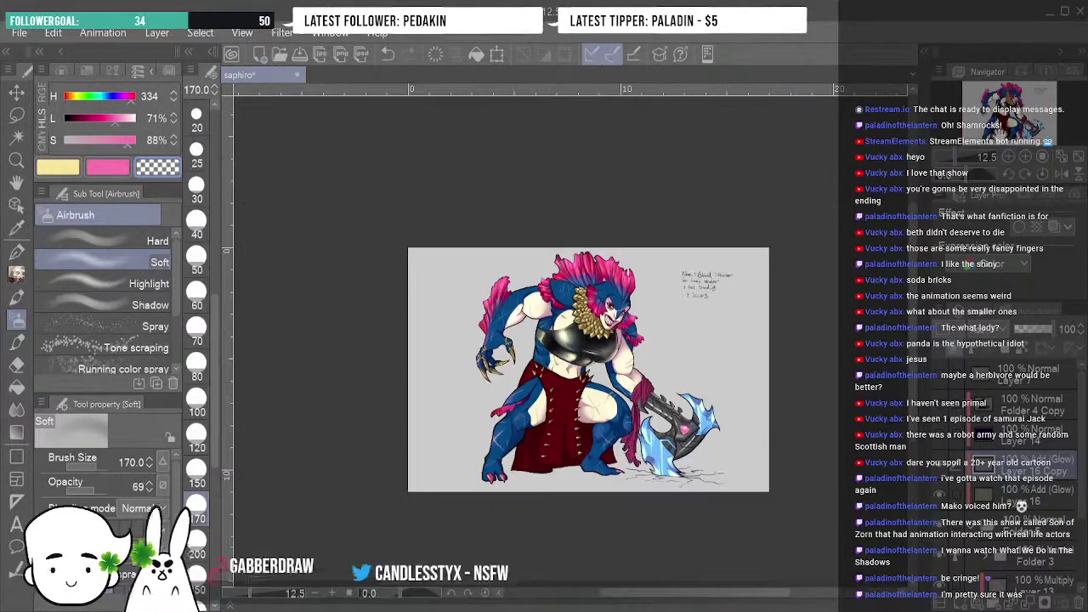
click(1026, 162)
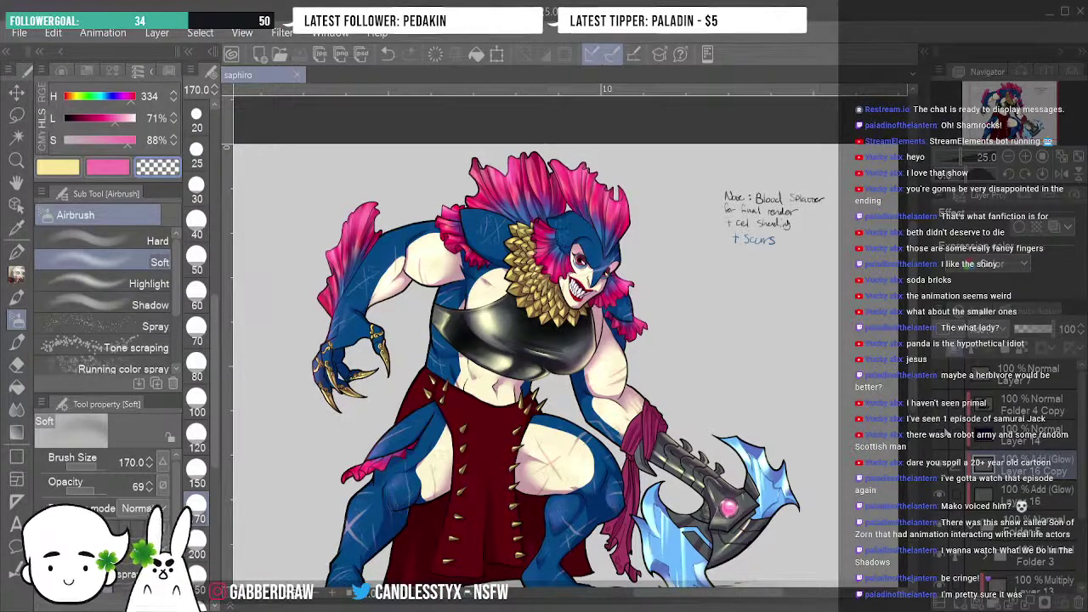
Check the dark silhouette on Layer 14, and delete that layer together with Folder 4 Copy.
click(942, 441)
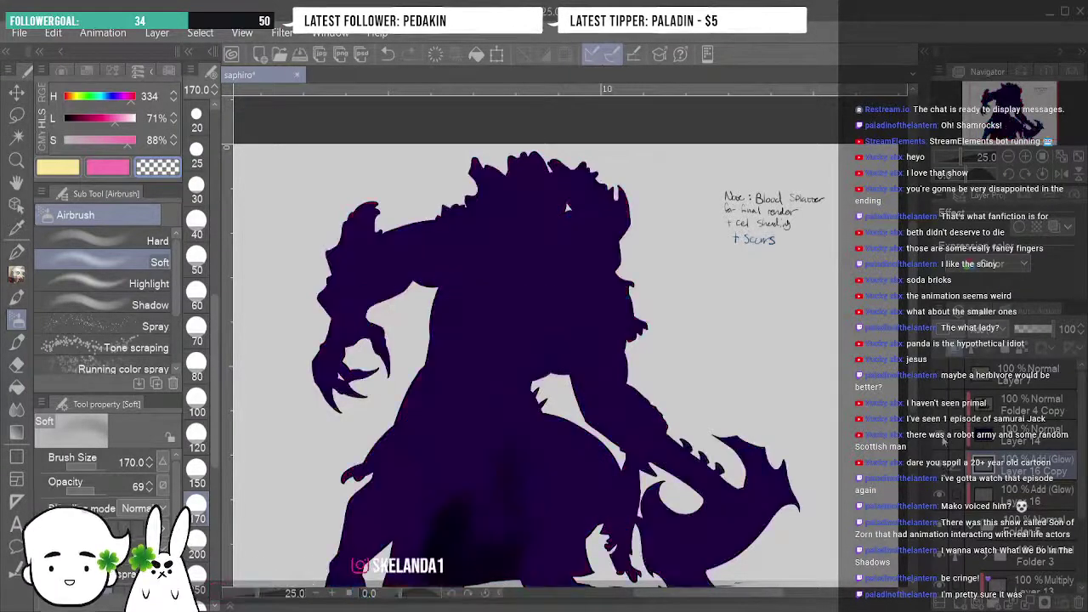
click(942, 441)
click(1061, 446)
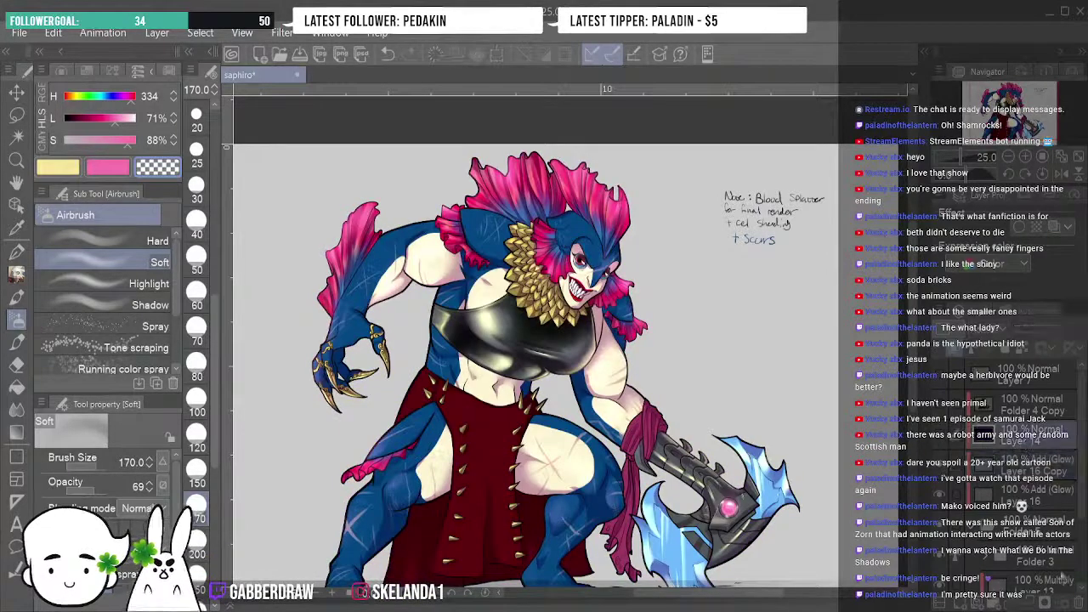
scroll(1020, 509, down, 1)
click(1017, 415)
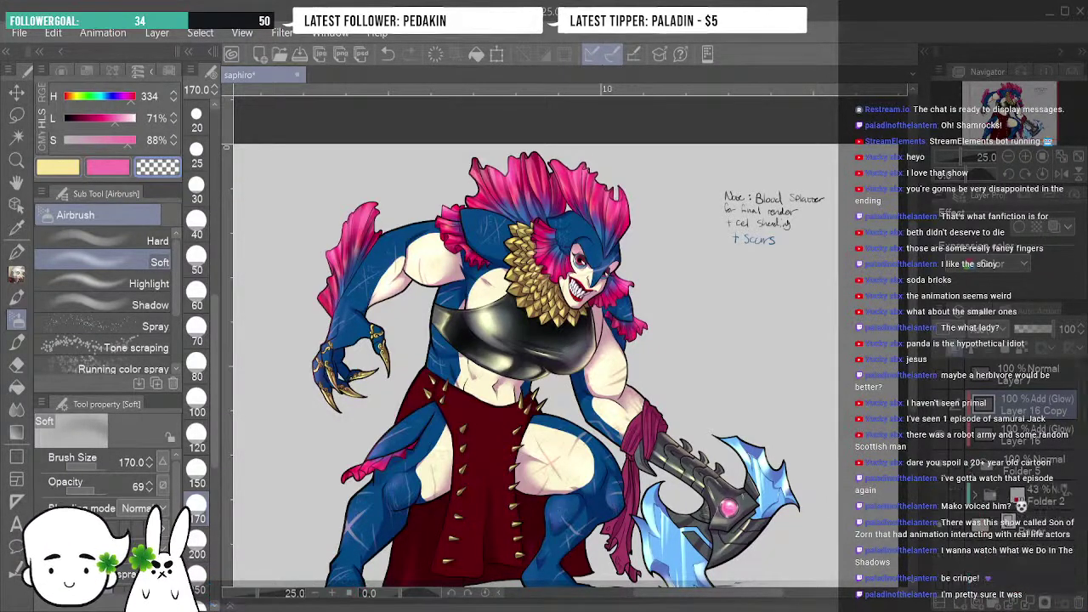
click(944, 469)
click(943, 469)
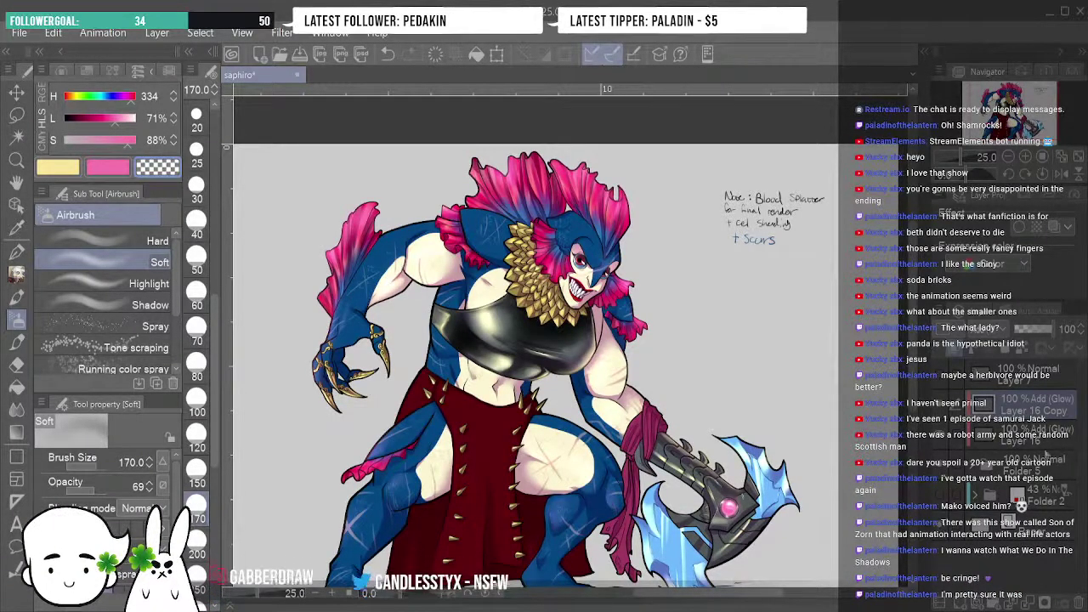
Add a new raster layer above Layer 16 Copy and set the drawing color to dark red (H 360, L 35%, S 88%).
click(1025, 537)
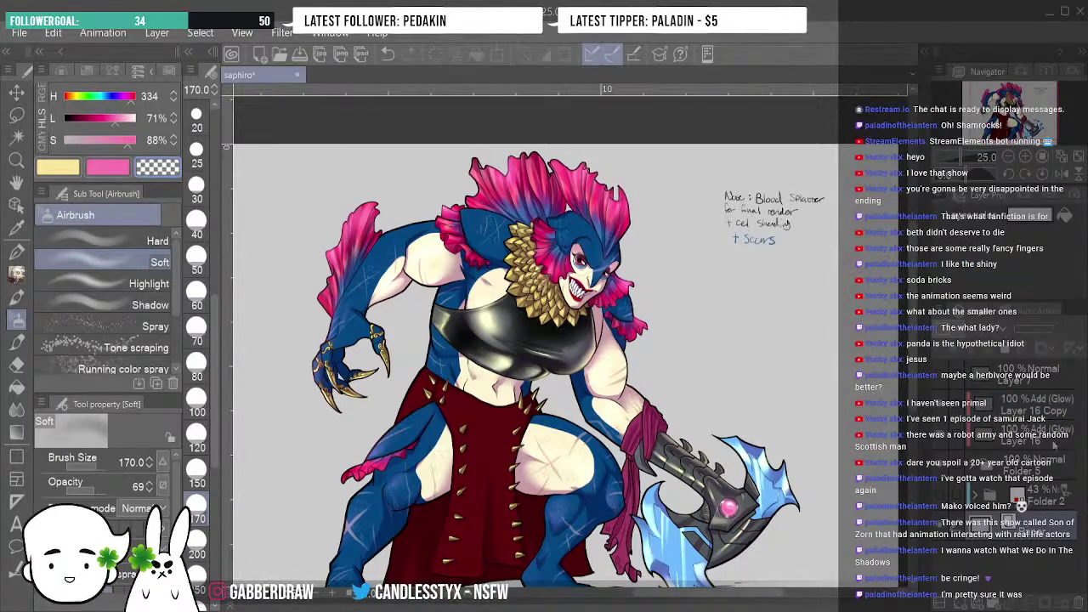
click(1060, 410)
click(965, 603)
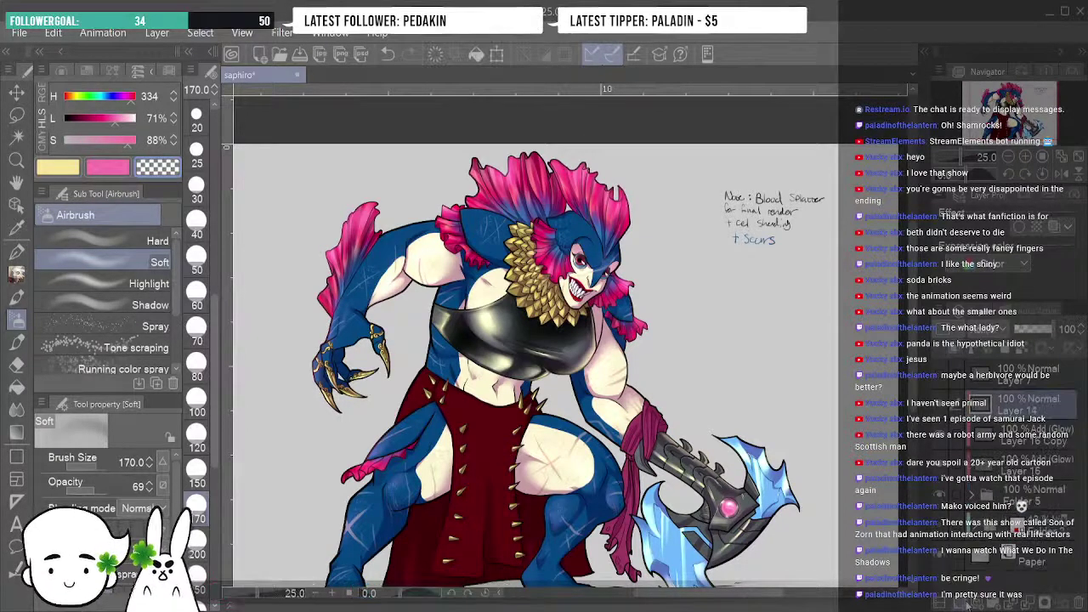
click(89, 117)
drag(141, 96, 145, 100)
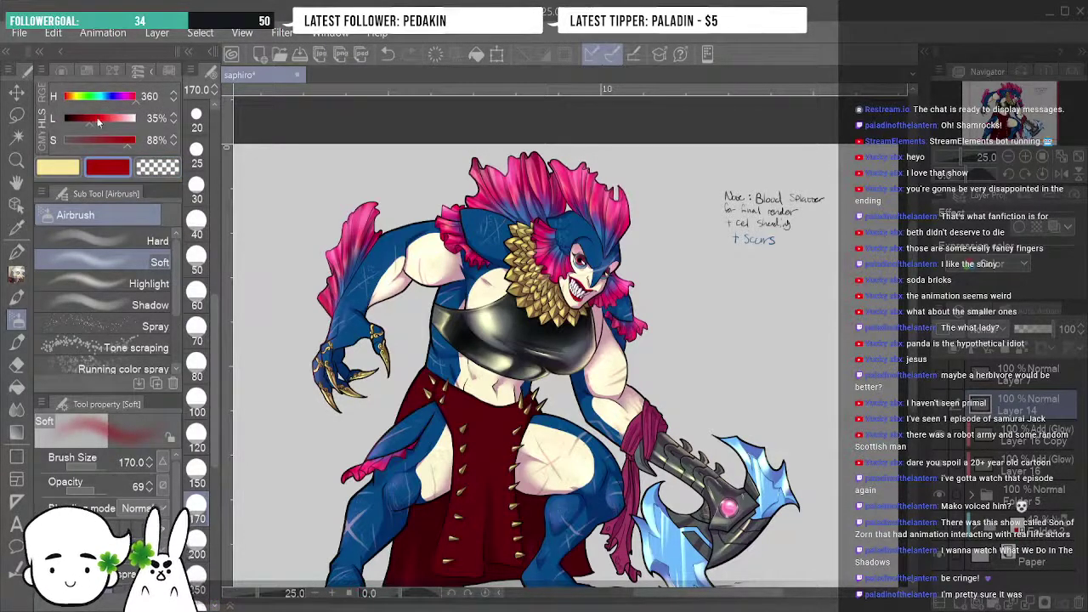
key(p)
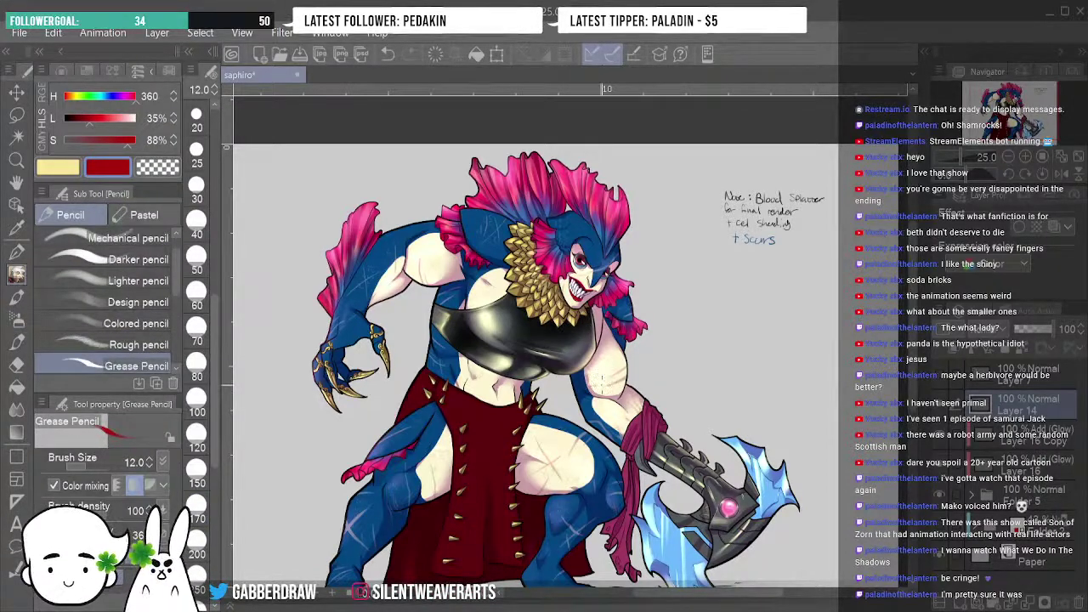
key(bracketright)
key(bracketright)
key(bracketright)
key(bracketright)
key(bracketright)
key(bracketright)
key(bracketright)
key(bracketright)
key(bracketright)
key(bracketright)
key(bracketright)
key(bracketright)
key(bracketleft)
key(bracketleft)
key(bracketleft)
key(j)
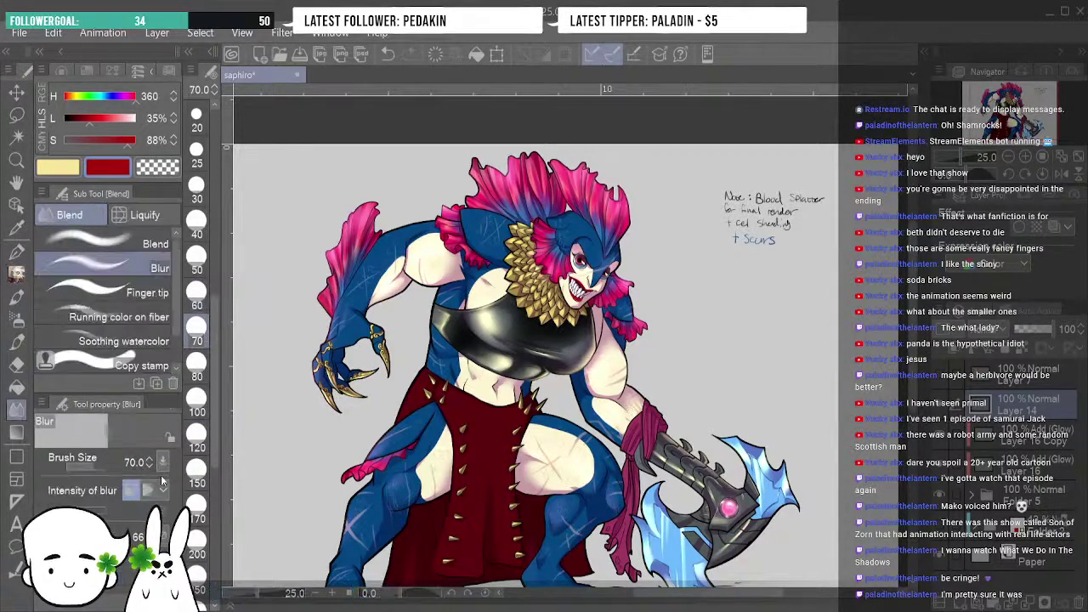
Try spattering dark red over the axe blade and the nearby foot with the Tone scraping airbrush at size 250.
key(b)
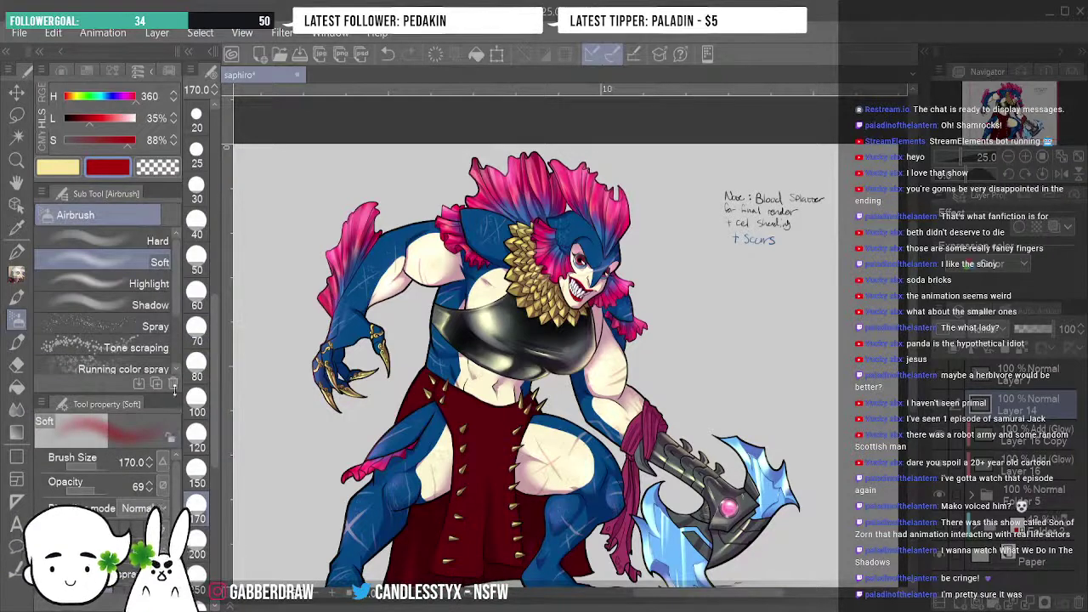
click(136, 347)
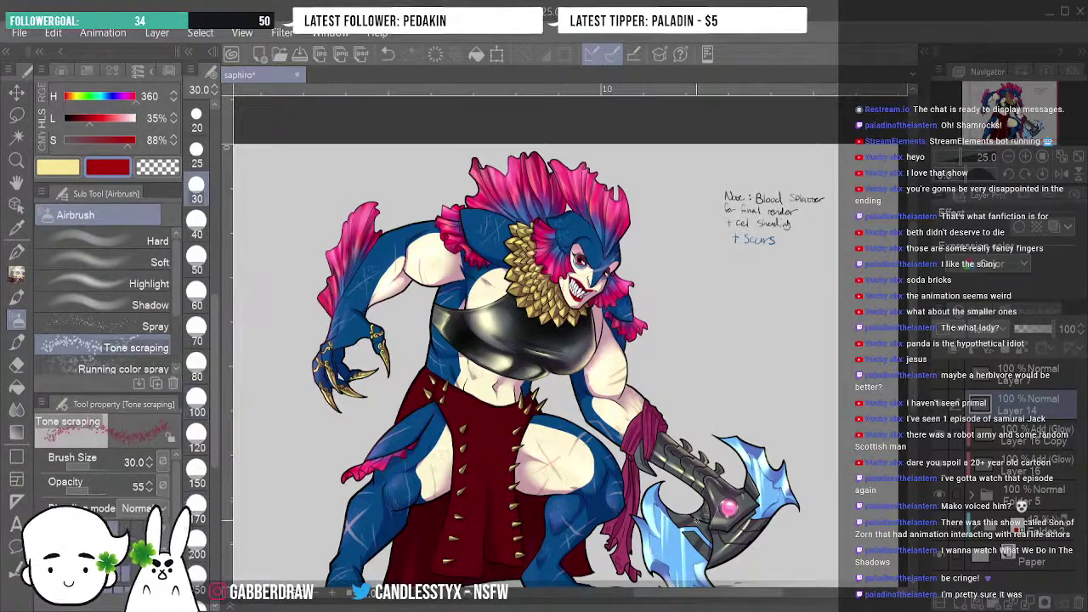
key(bracketright)
key(bracketright)
key(bracketright)
key(bracketright)
key(bracketright)
key(bracketright)
key(bracketright)
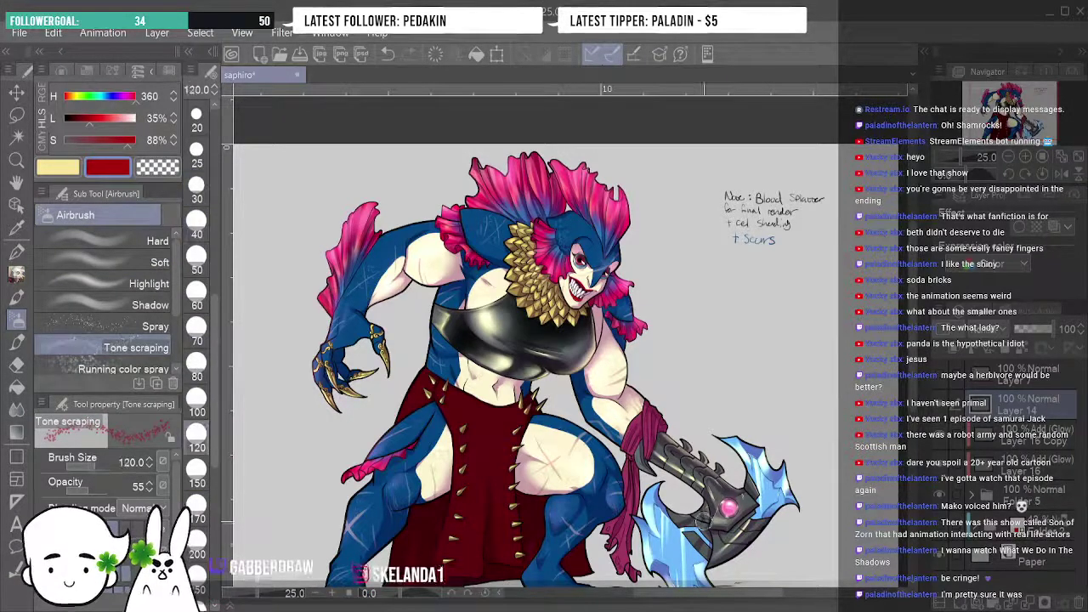
scroll(535, 340, down, 3)
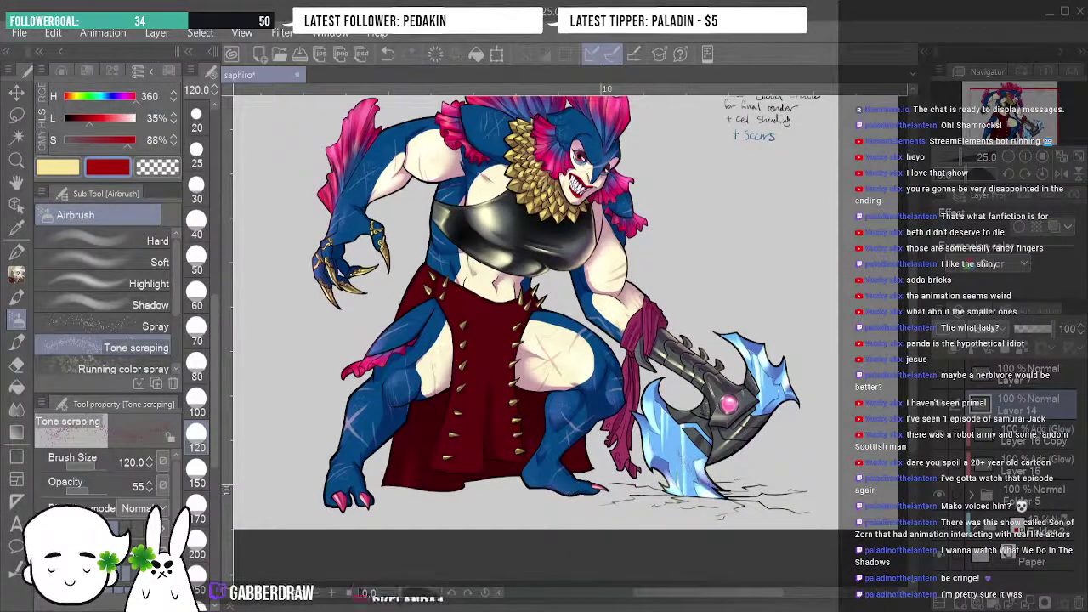
key(bracketright)
key(bracketright)
key(bracketright)
key(bracketright)
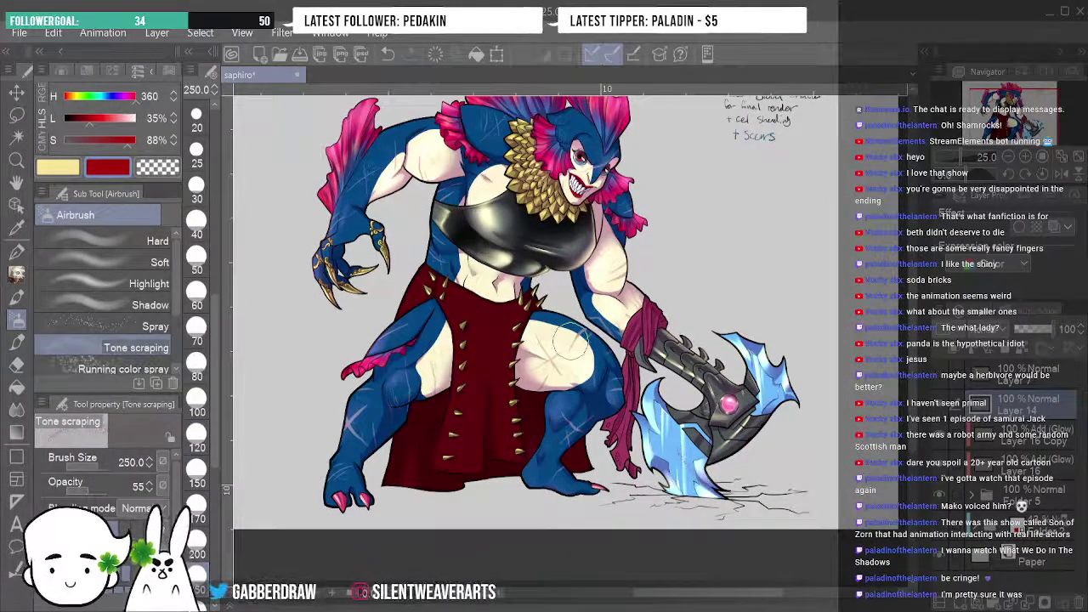
mouse_move(701, 489)
mouse_down()
mouse_move(705, 476)
mouse_move(671, 459)
mouse_move(695, 458)
mouse_move(676, 489)
mouse_up()
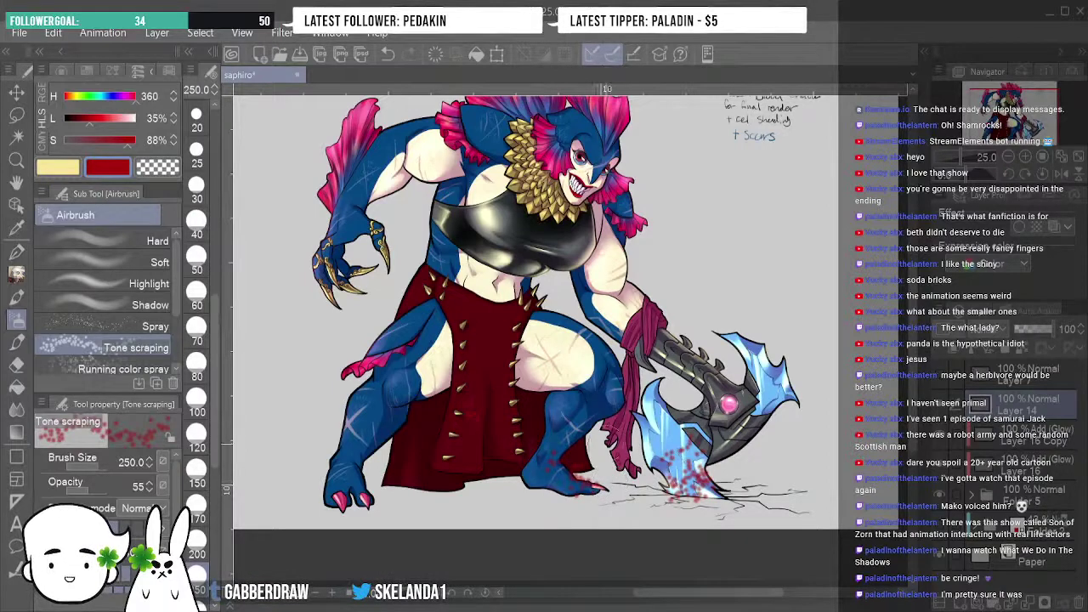
key(ctrl+z)
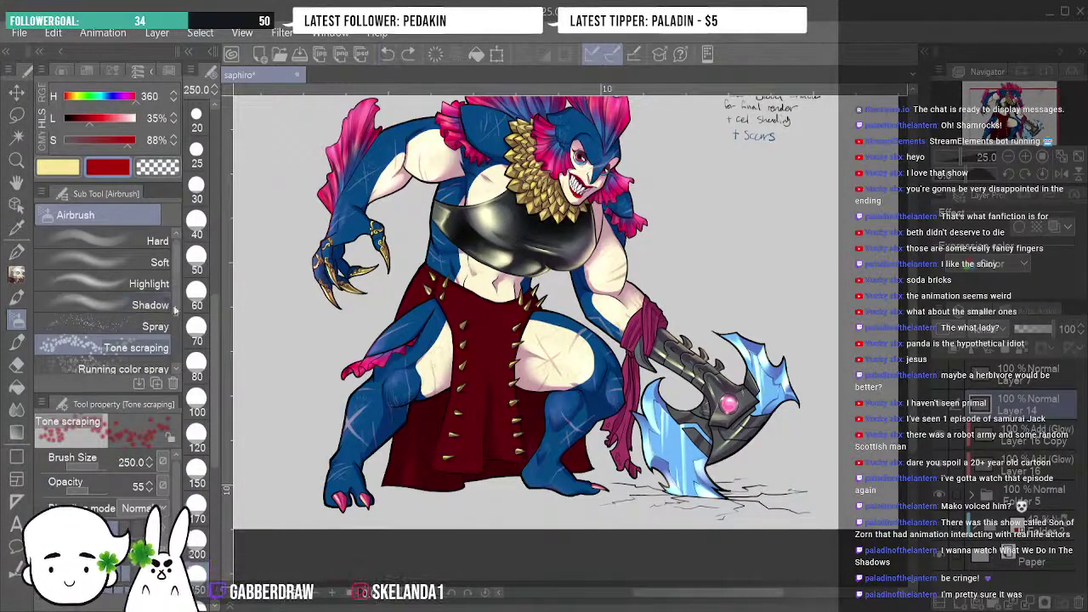
Try the Droplet airbrush at size 150 in dark red and undo the stroke.
drag(177, 286, 174, 286)
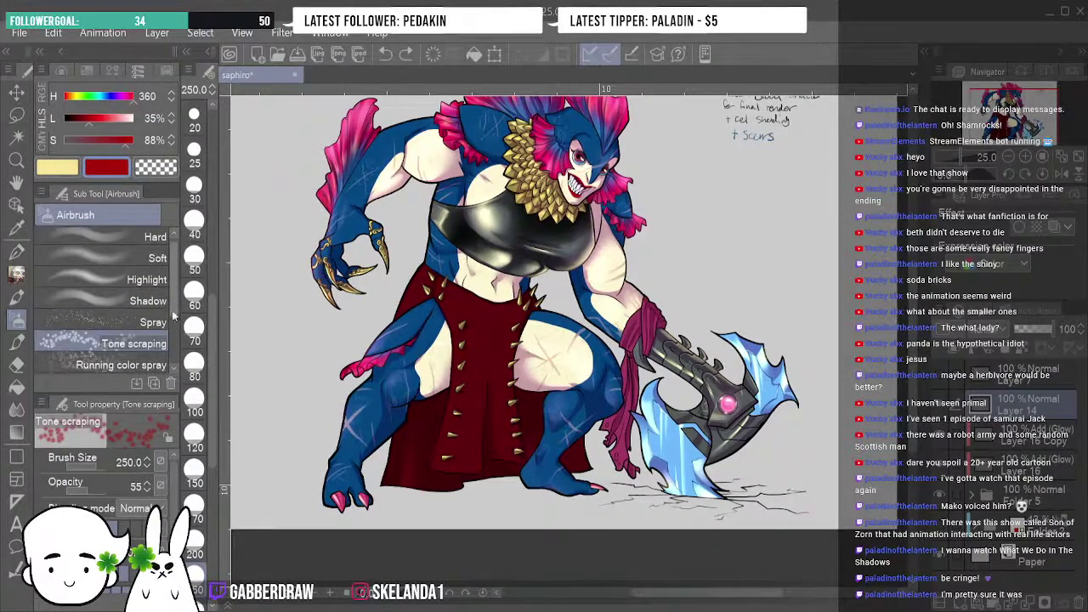
scroll(173, 333, down, 2)
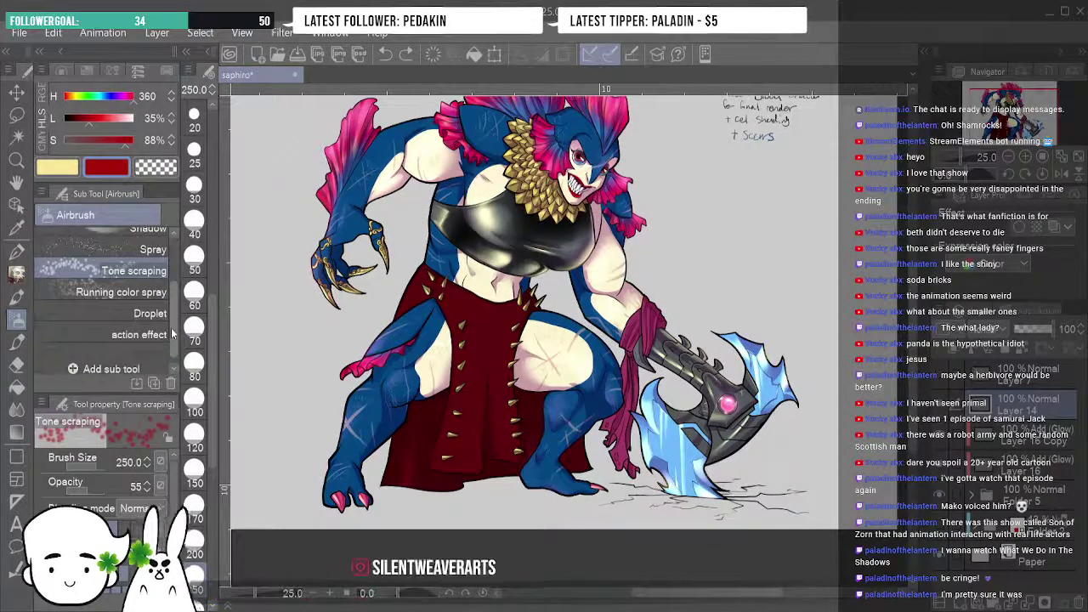
click(136, 313)
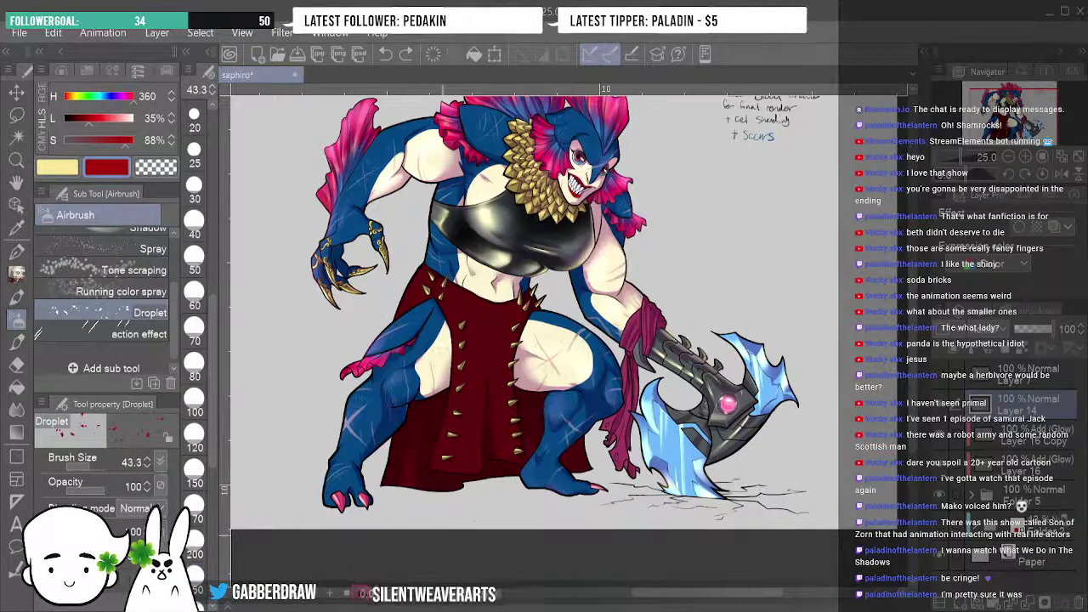
click(194, 468)
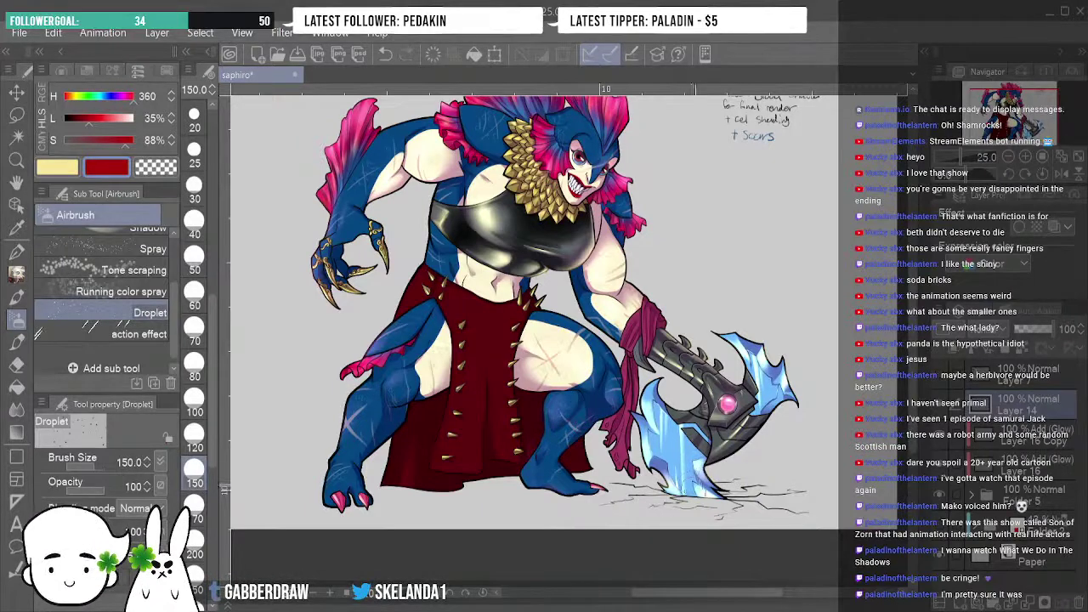
click(385, 54)
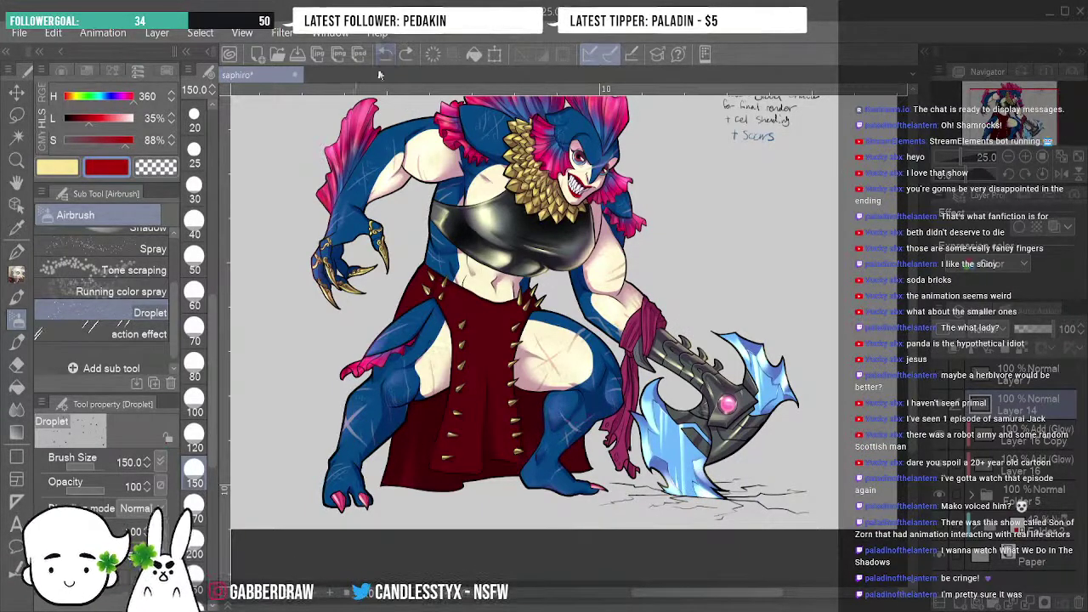
Set the Droplet airbrush to size 300, stroke across the fin on the thigh, and save the illustration.
key(bracketright)
key(bracketright)
key(bracketright)
key(bracketright)
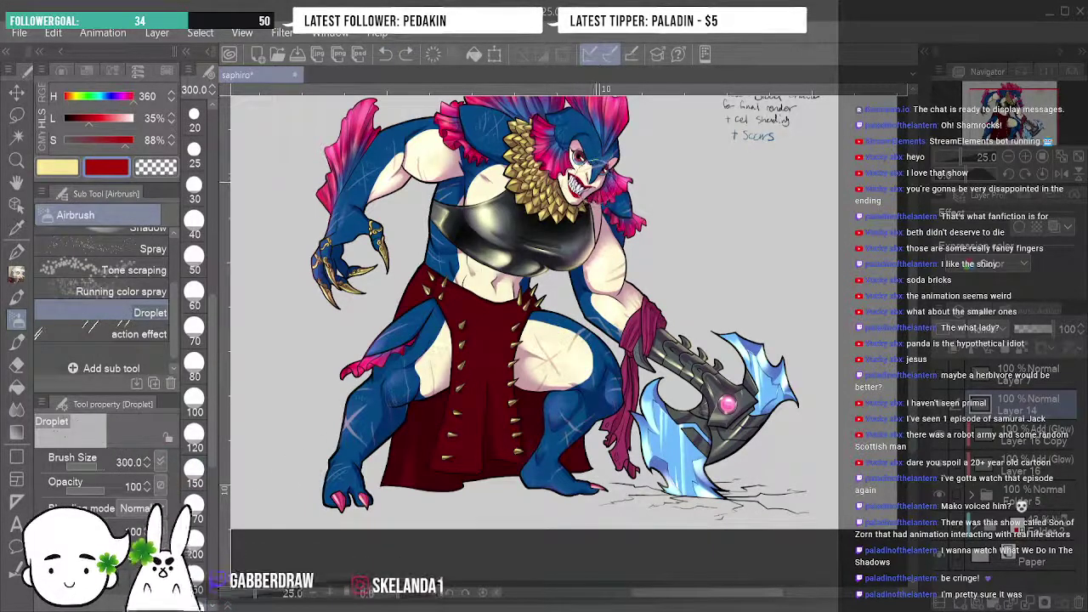
drag(365, 353, 404, 333)
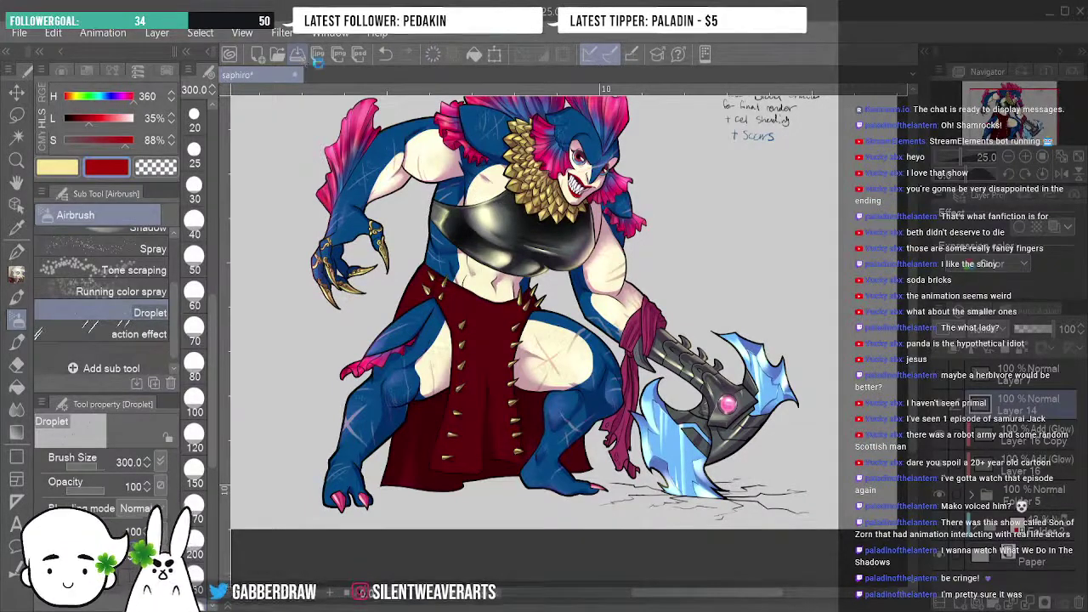
click(318, 61)
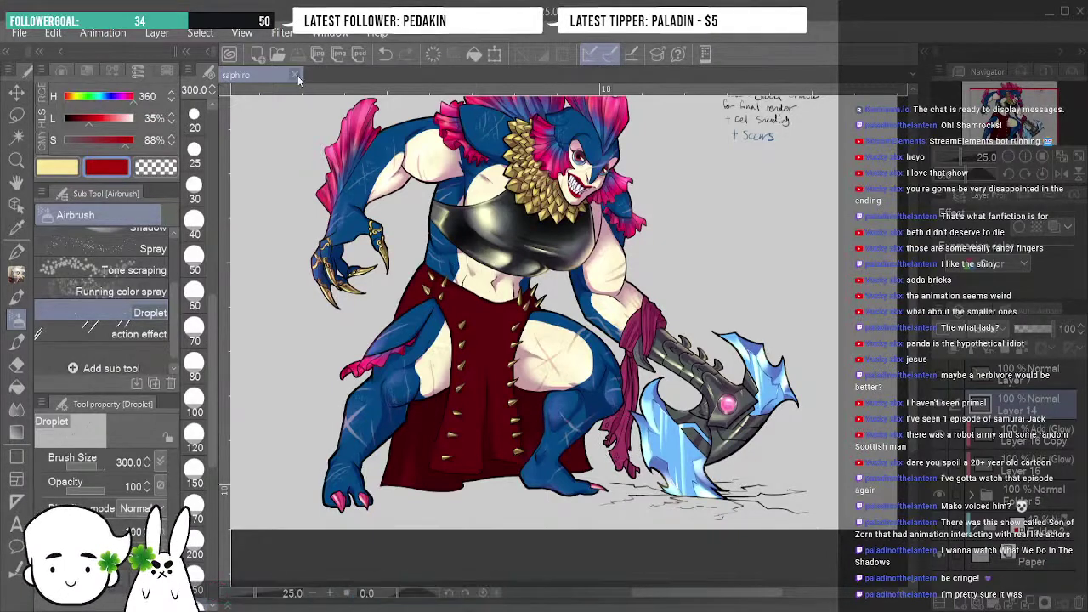
Close the saphiro file, then add a paper layer beneath Layer 1 in a new illustration and make Layer 1 active.
click(296, 76)
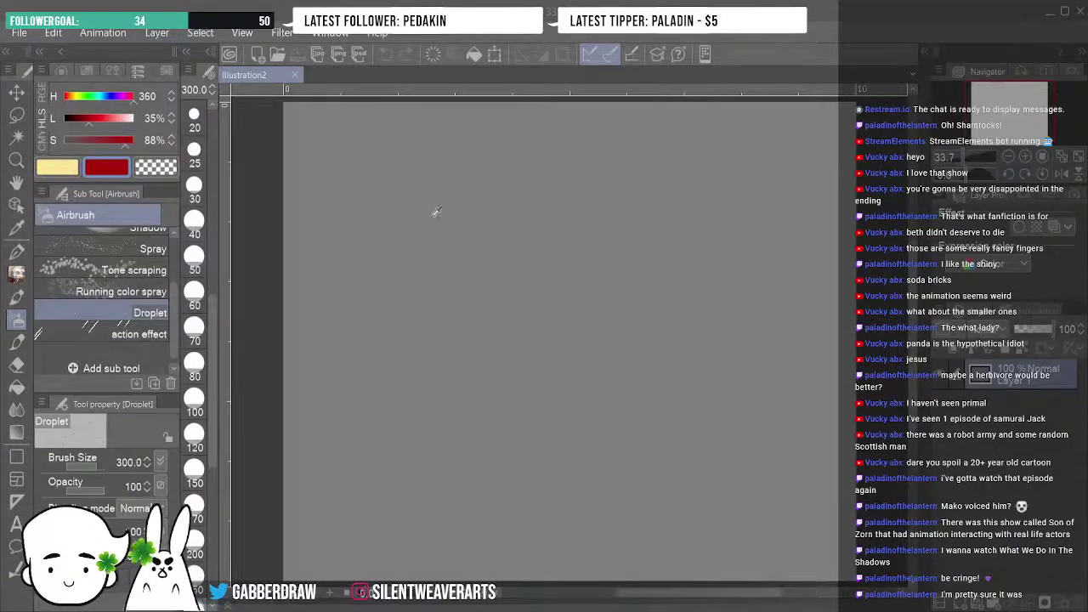
key(ctrl+shift+n)
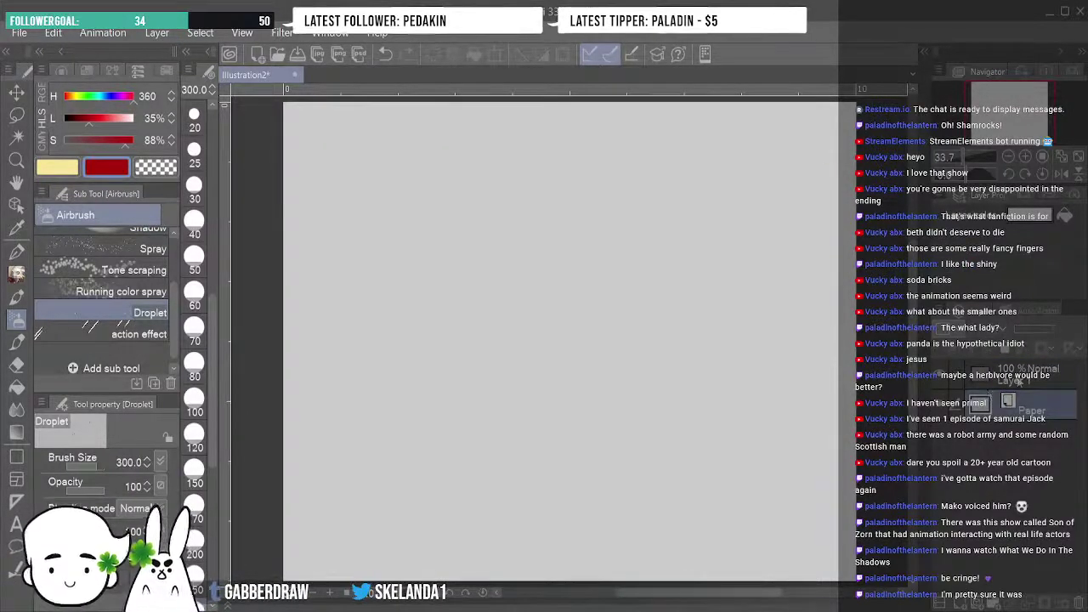
click(1015, 382)
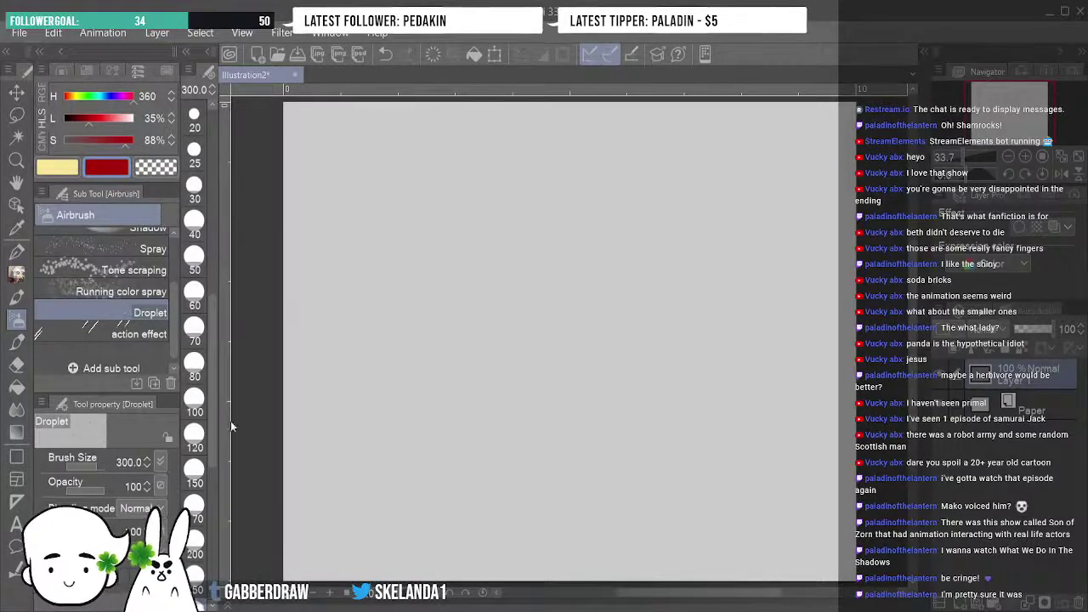
Add the text "Himbo" in black at size 18 in the upper-left part of the canvas.
click(16, 521)
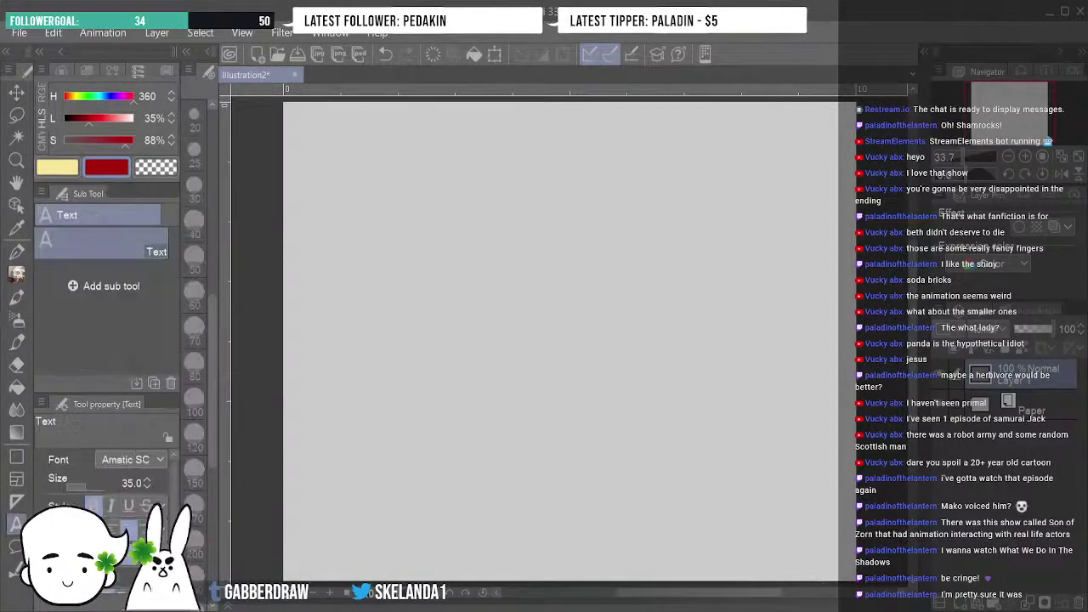
click(339, 232)
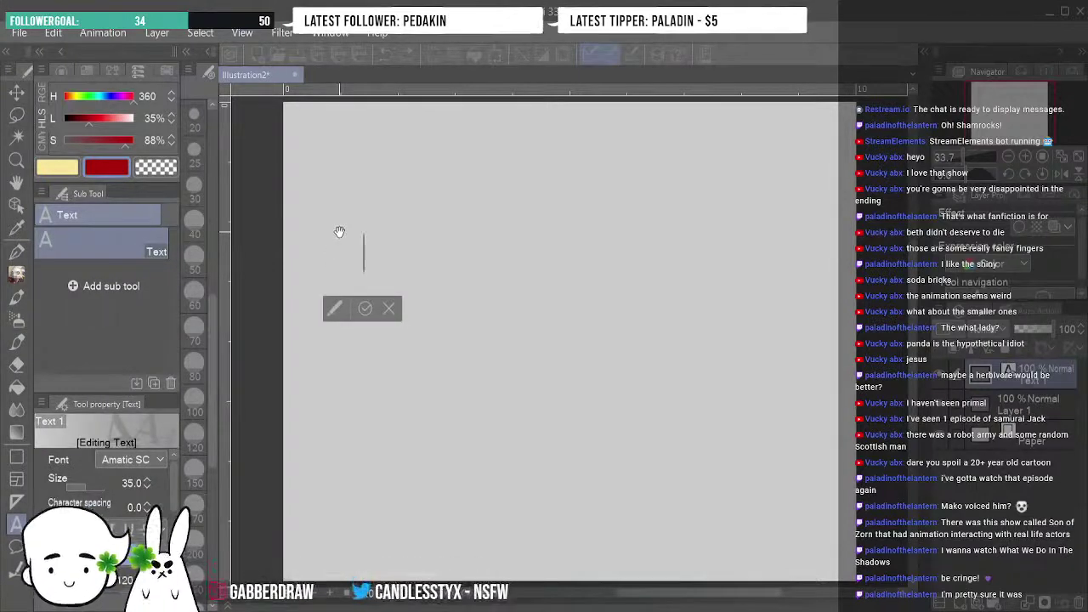
click(147, 491)
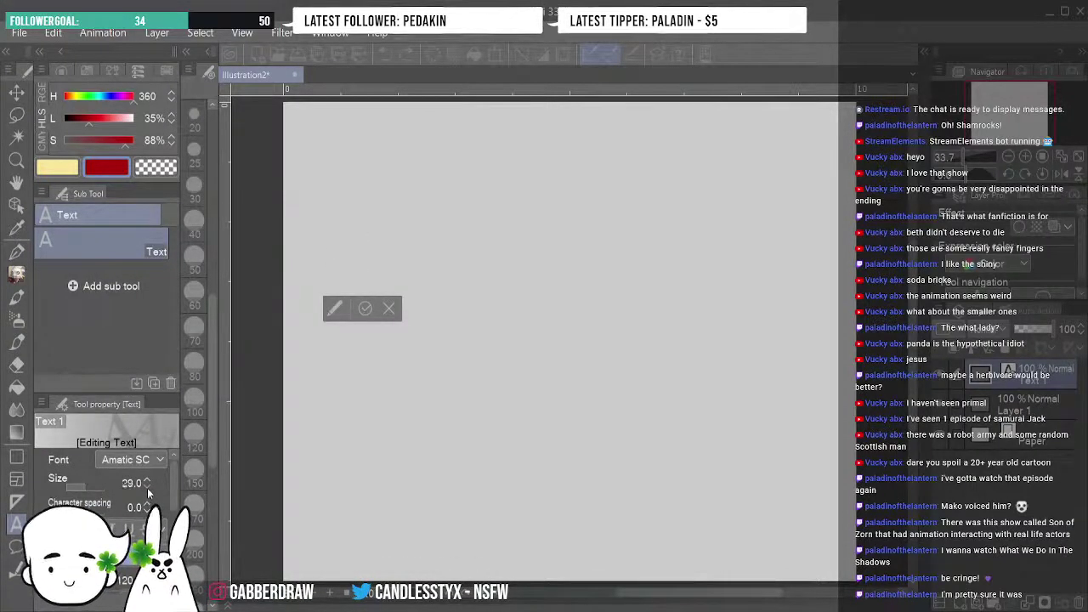
click(147, 491)
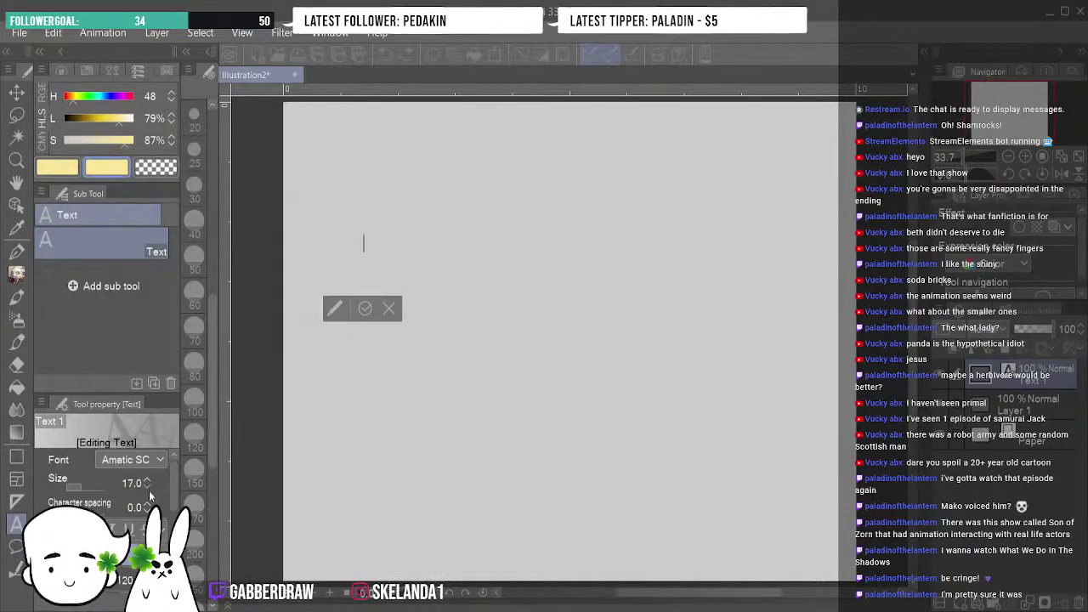
click(147, 490)
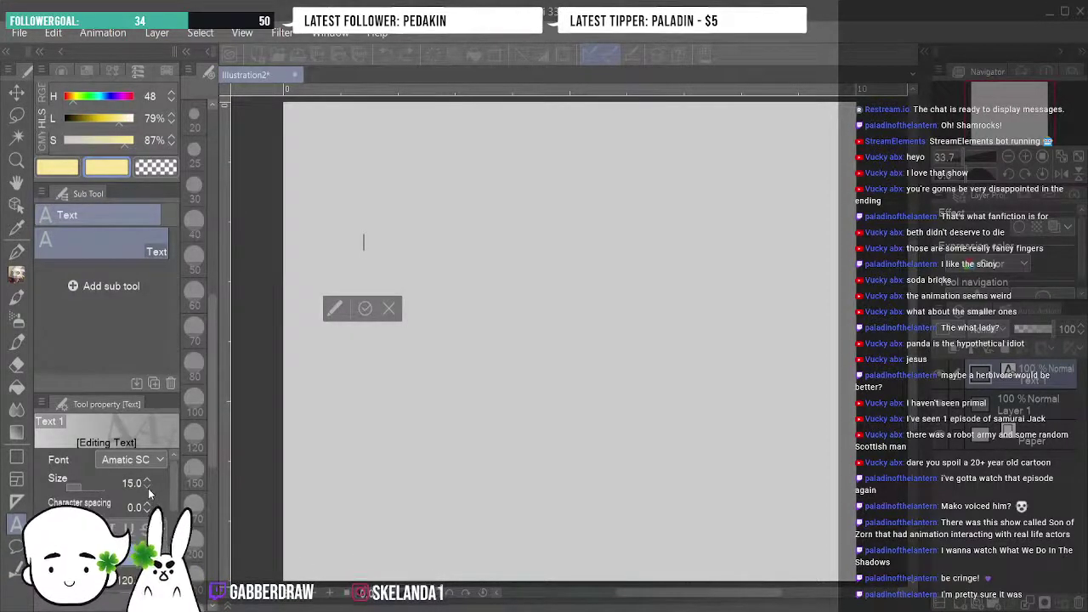
click(150, 491)
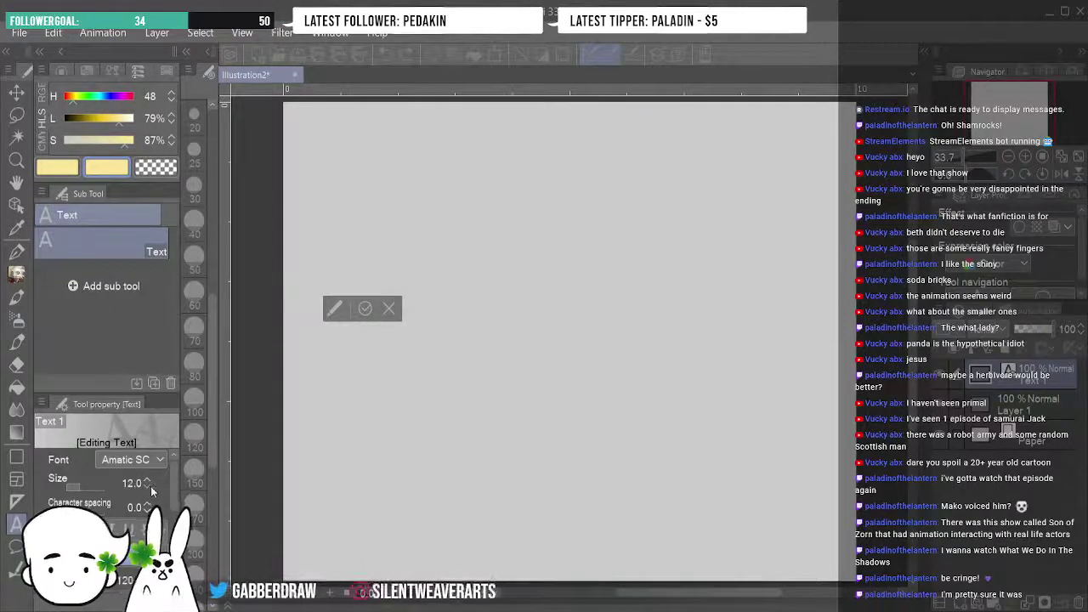
click(149, 481)
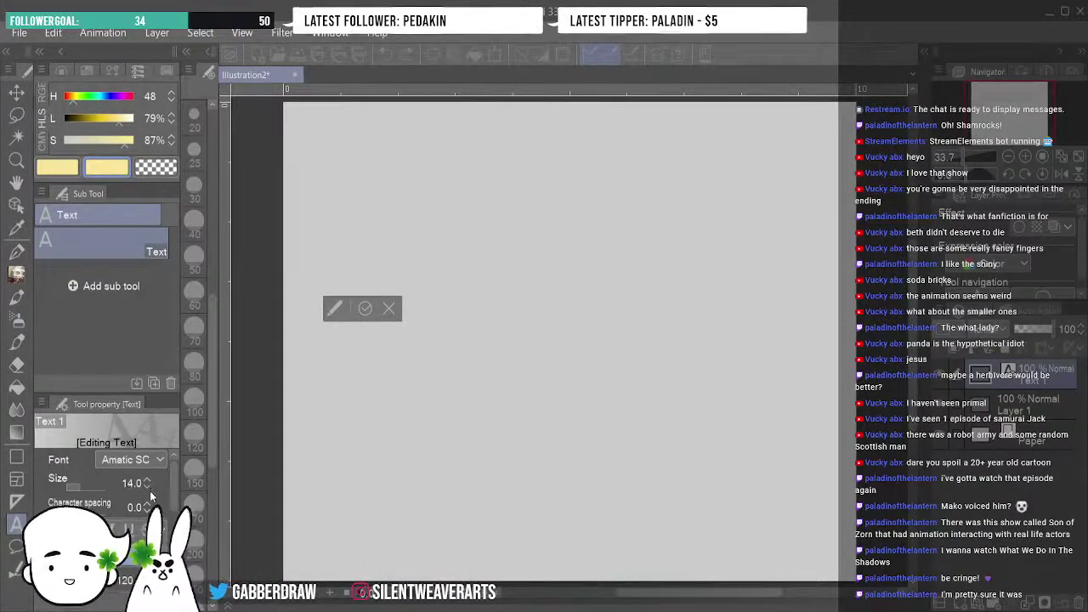
click(149, 480)
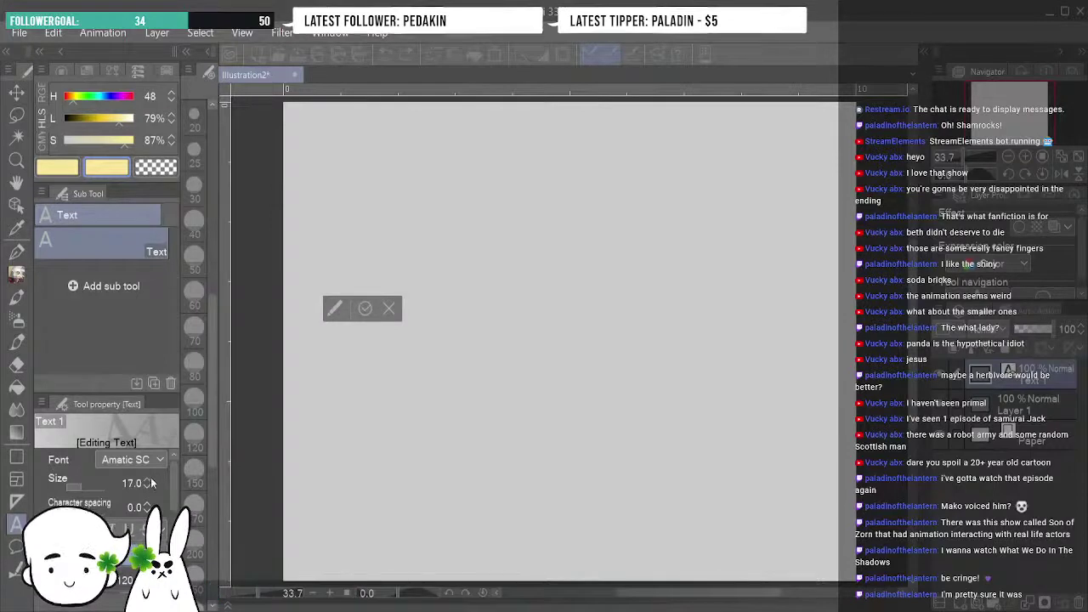
click(150, 480)
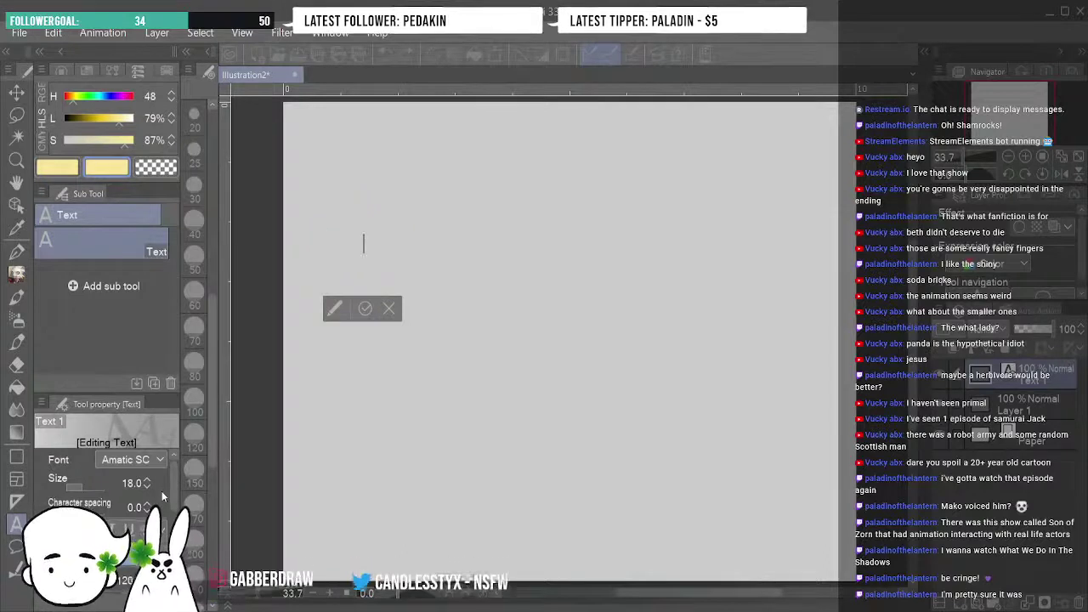
drag(119, 117, 16, 117)
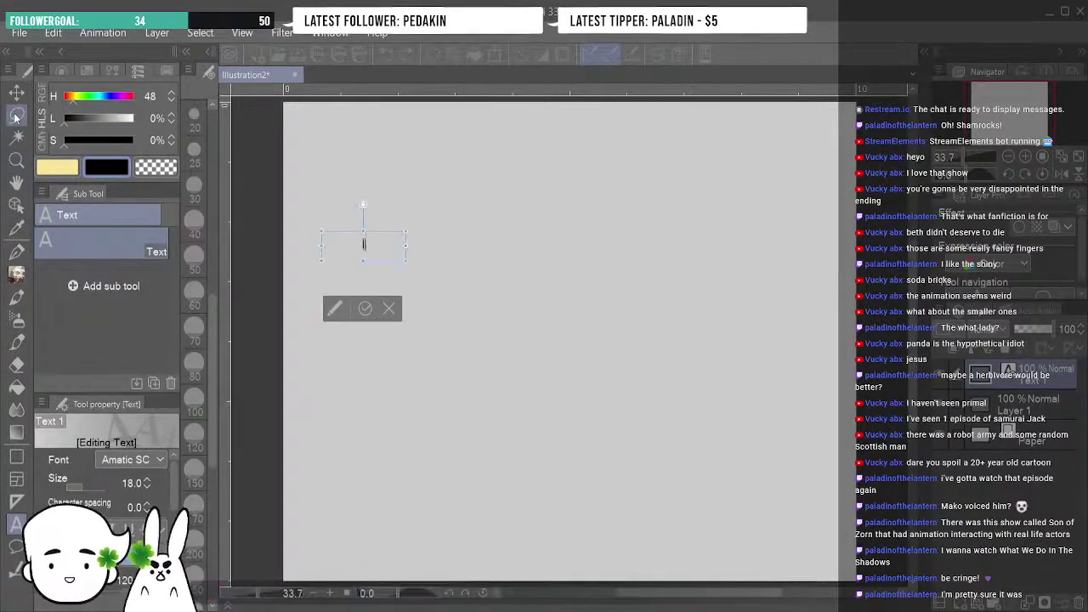
text(Himbo)
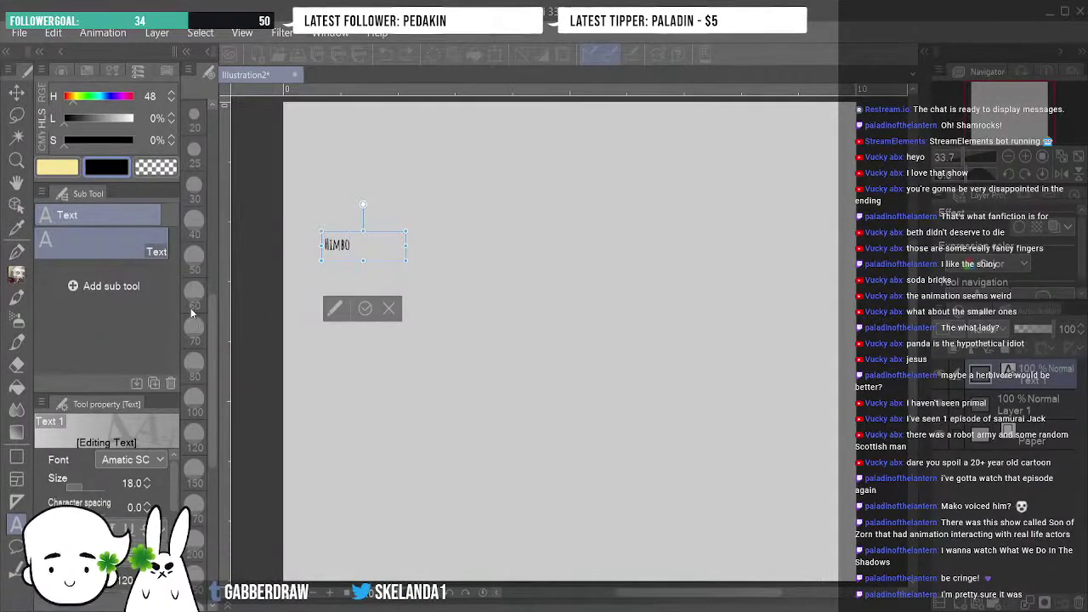
Set the font of the "Himbo" text to Comfortaa and finish editing it.
key(ctrl+z)
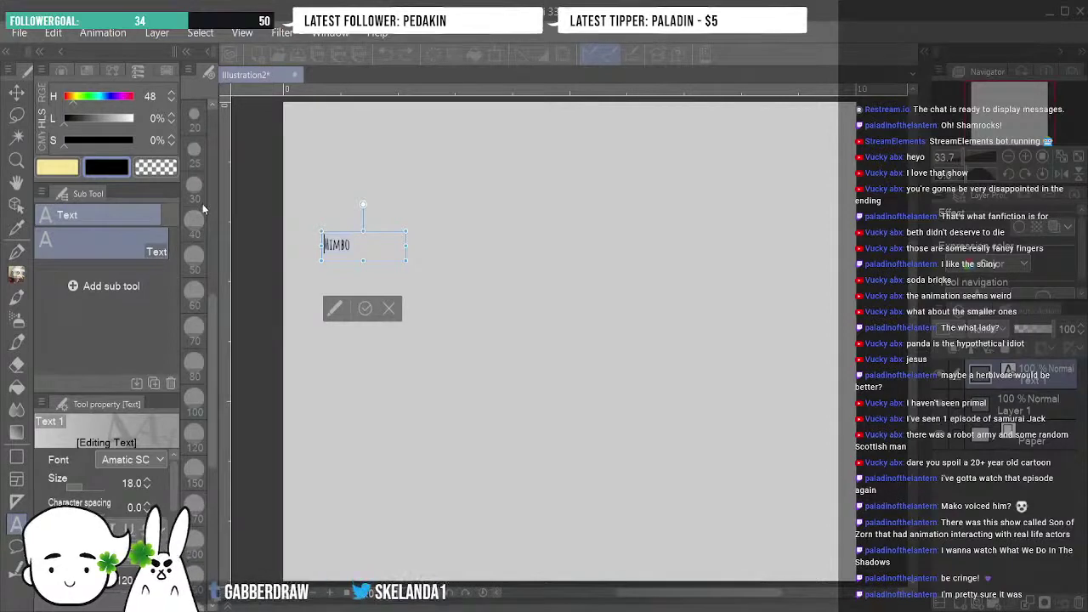
key(Down)
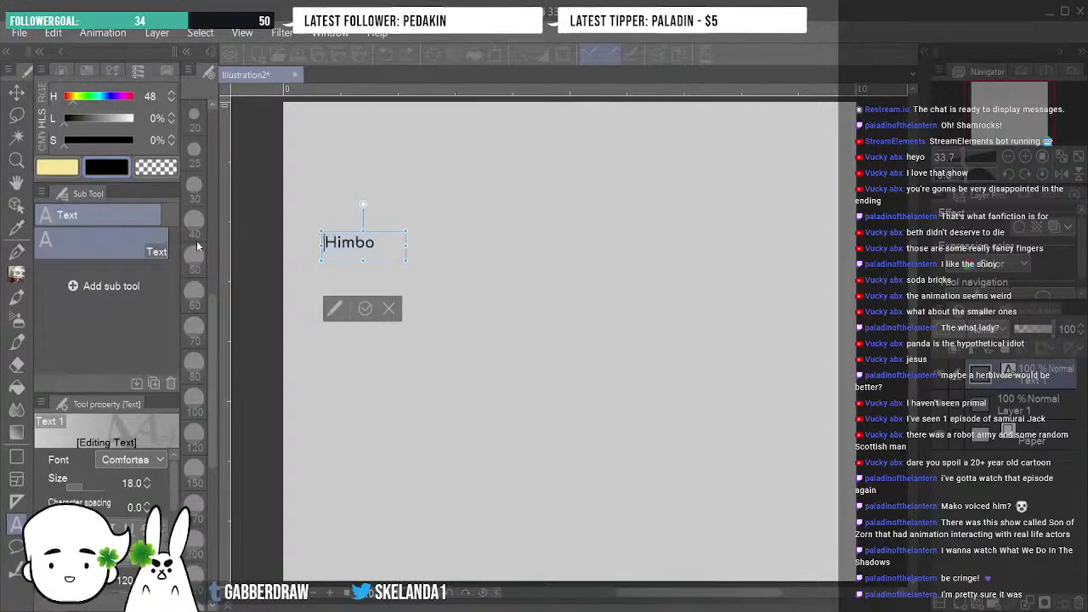
click(17, 90)
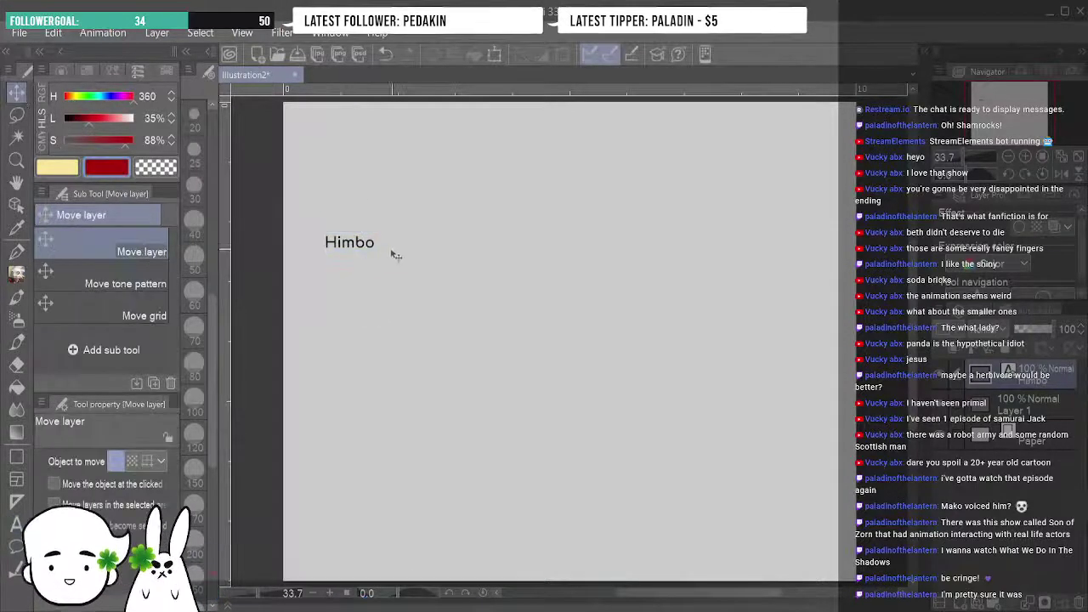
Move the "Himbo" text up toward the canvas's left edge and duplicate it into a column of five.
drag(371, 245, 347, 207)
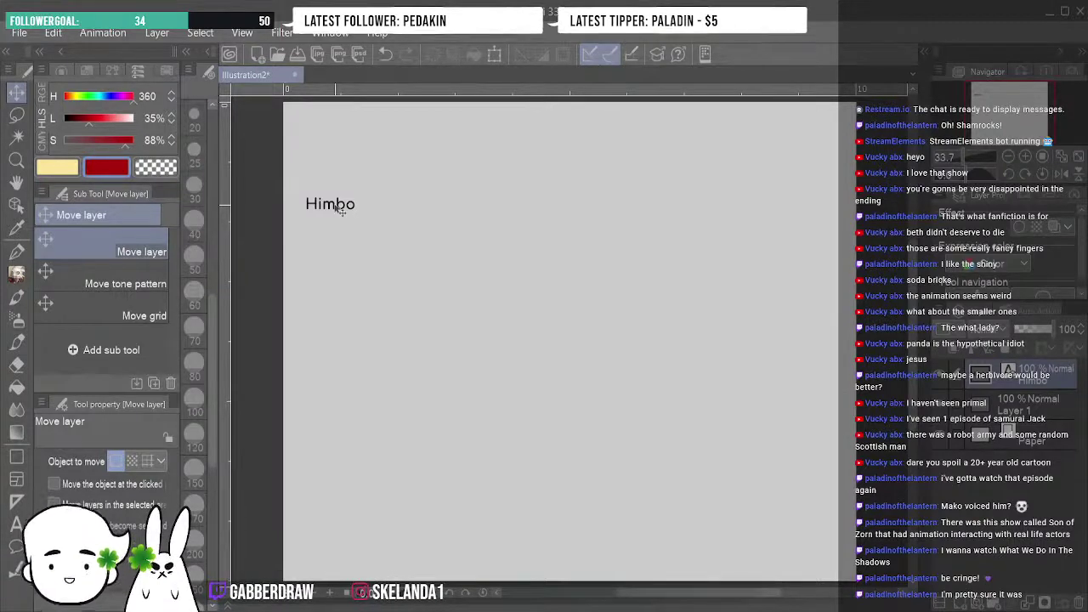
drag(330, 212, 319, 238)
drag(328, 240, 357, 269)
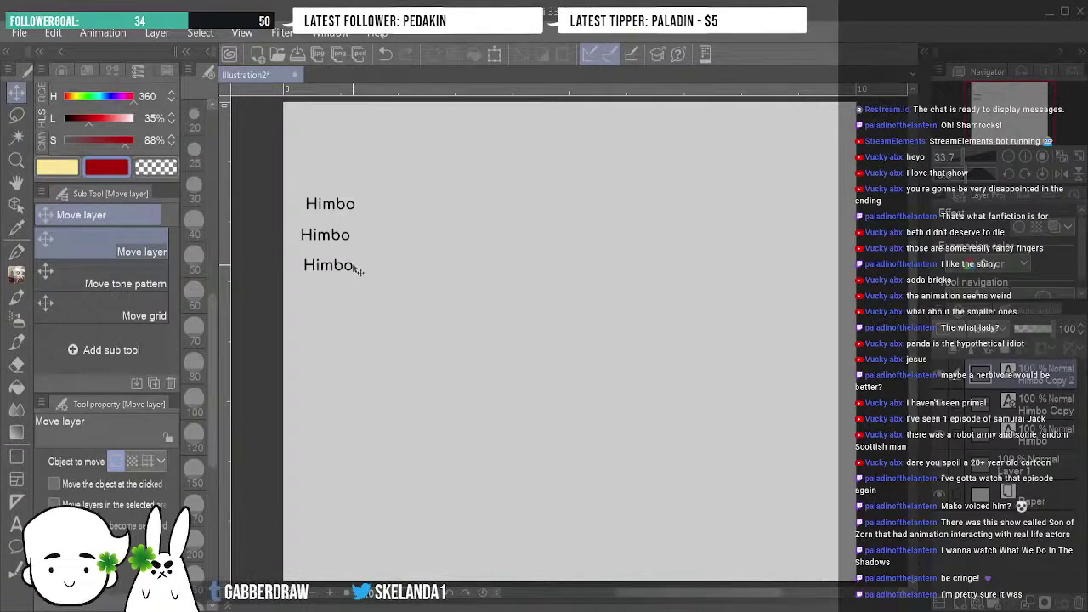
drag(323, 273, 315, 328)
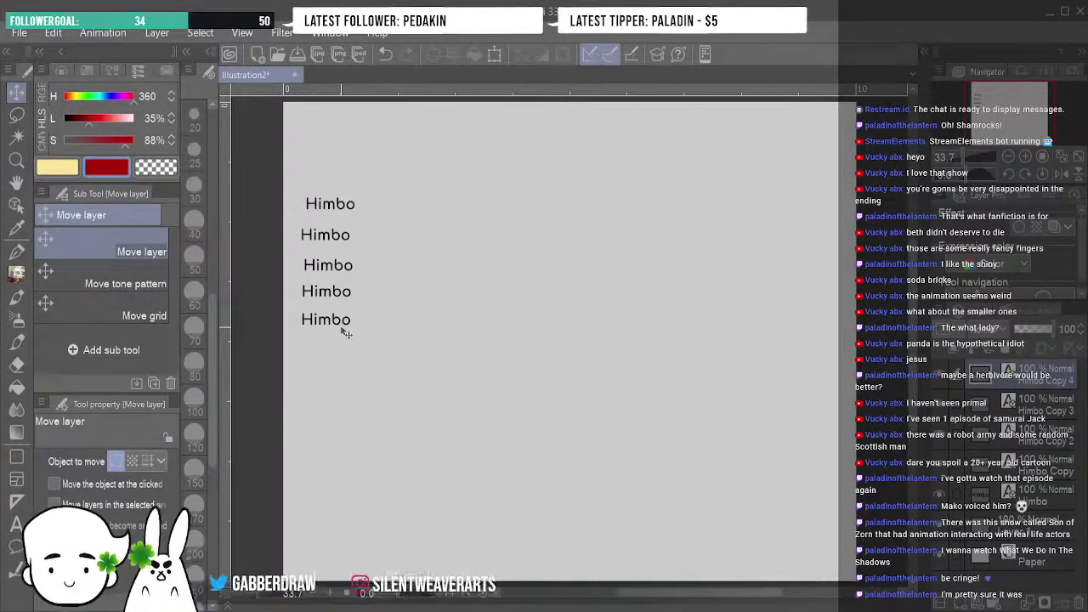
Add two more copies of the "Himbo" text below the column, extending it to seven labels.
key(ctrl+c)
key(ctrl+v)
mouse_move(321, 326)
mouse_down()
mouse_move(315, 353)
mouse_move(310, 330)
mouse_up()
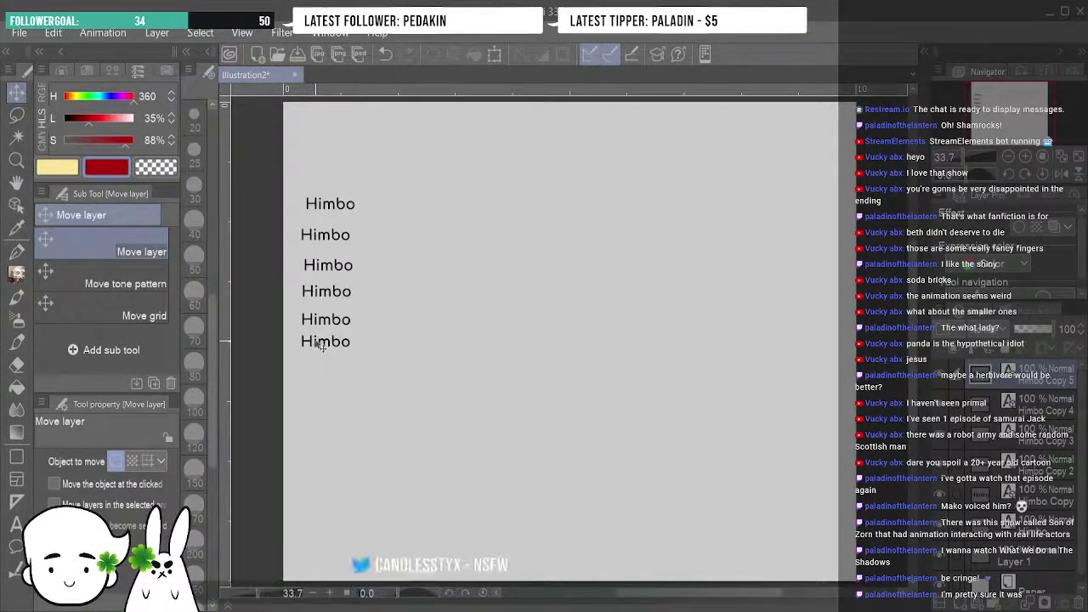
key(ctrl+shift+d)
mouse_move(321, 344)
mouse_down()
mouse_move(326, 374)
mouse_move(334, 360)
mouse_up()
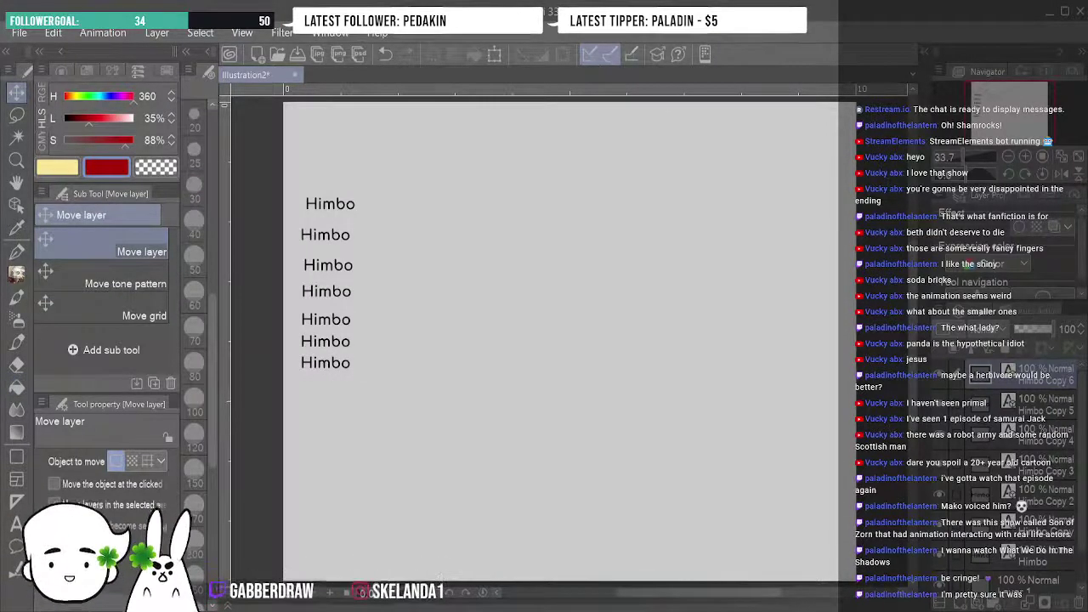
key(t)
click(339, 239)
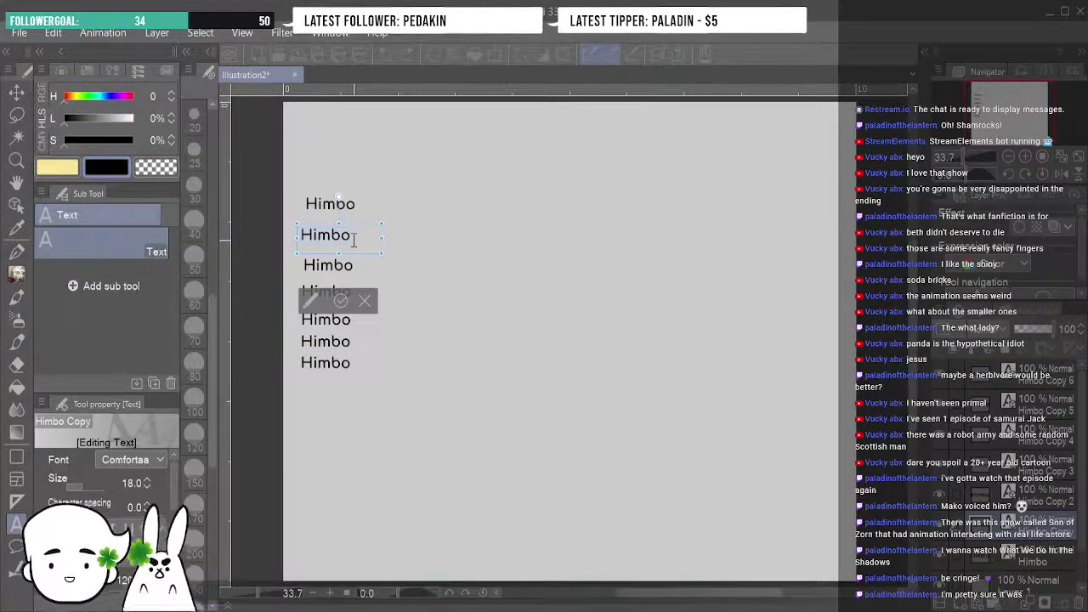
key(ctrl+a)
text(s)
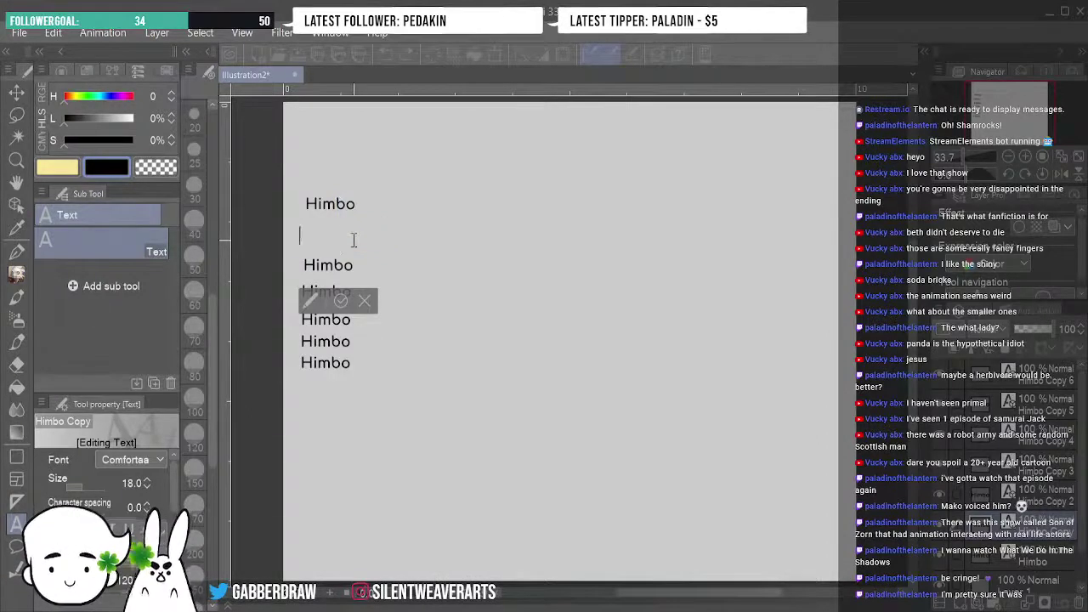
text(omft)
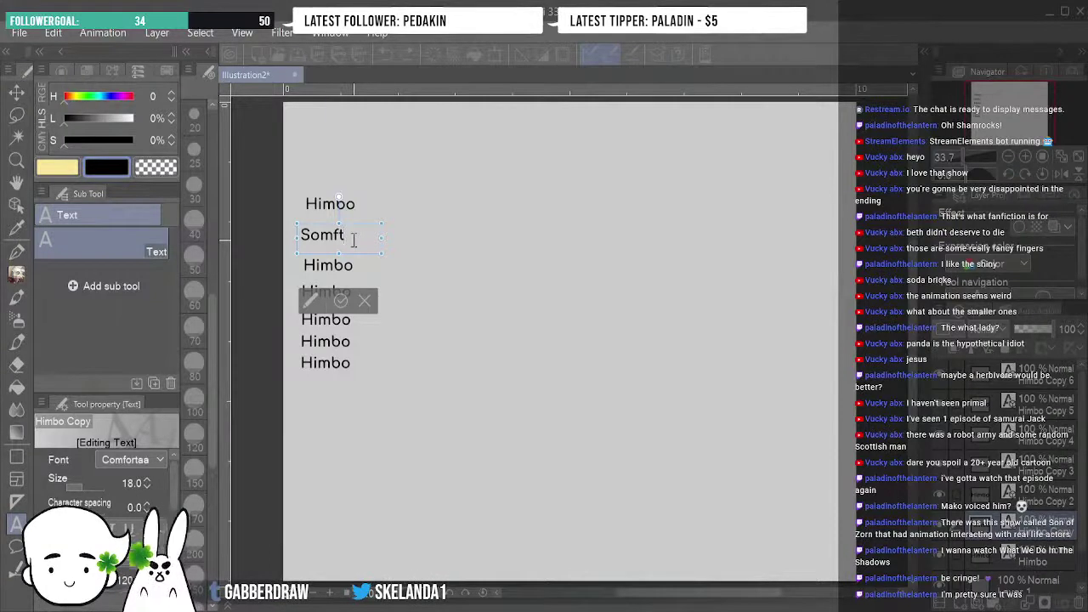
click(366, 303)
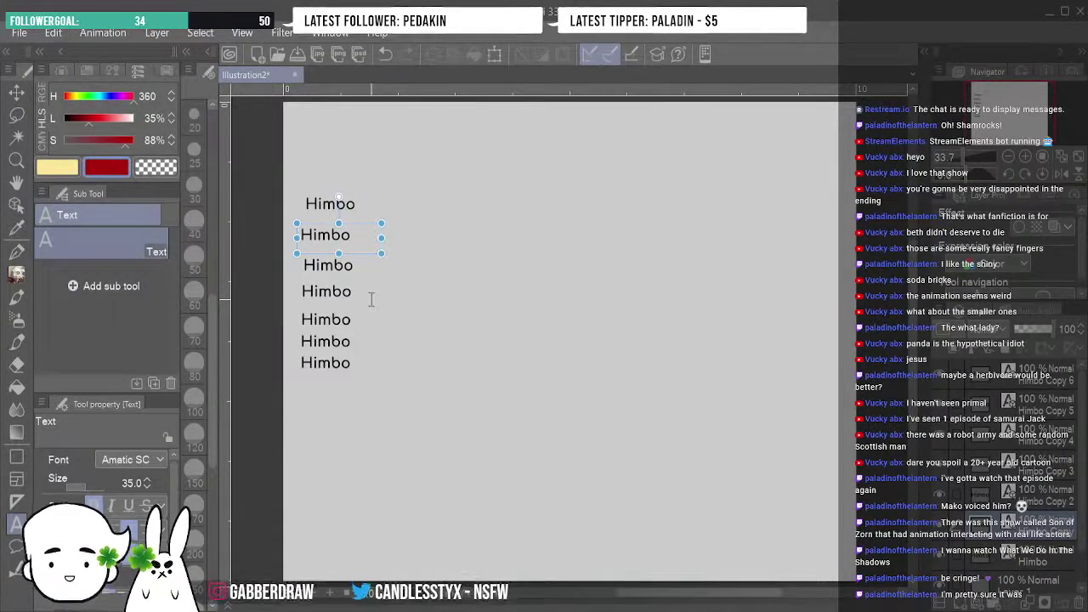
Change the second "Himbo" label in the column to "Somft" and finish editing it.
click(354, 236)
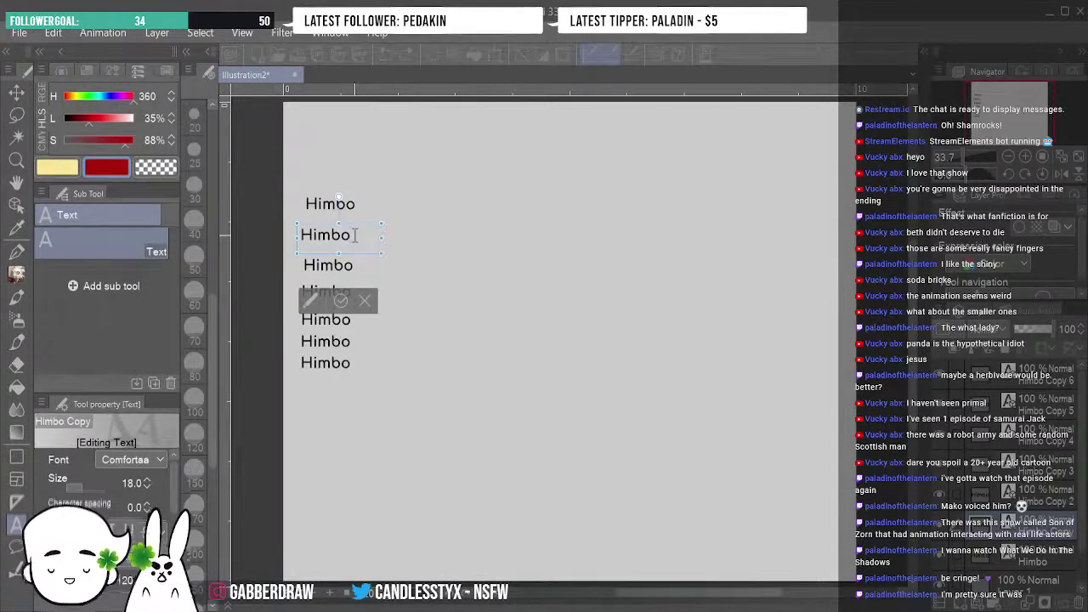
key(ctrl+a)
text(Som)
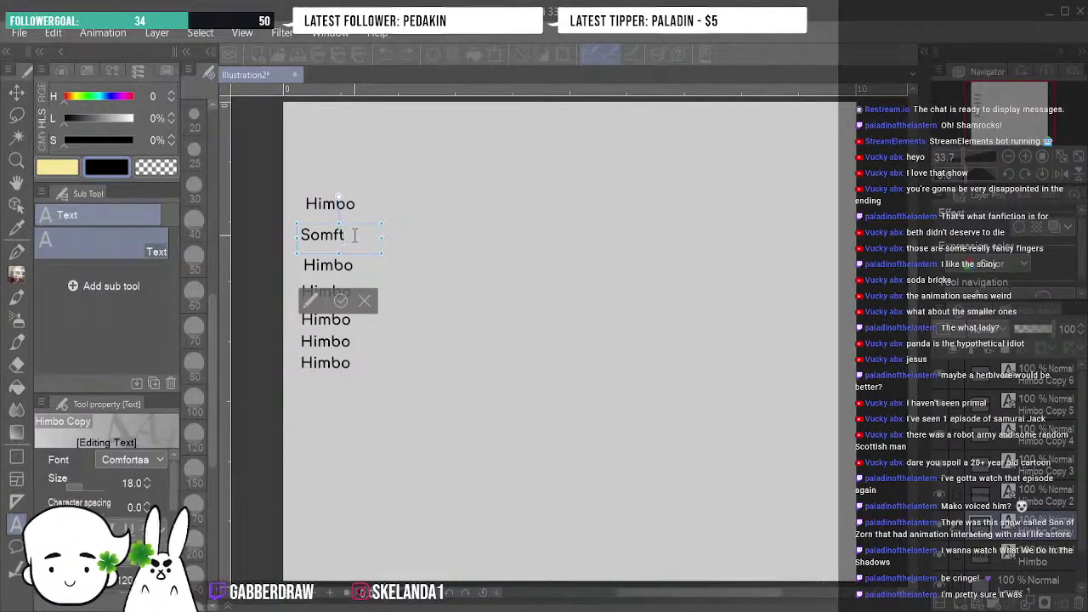
click(342, 305)
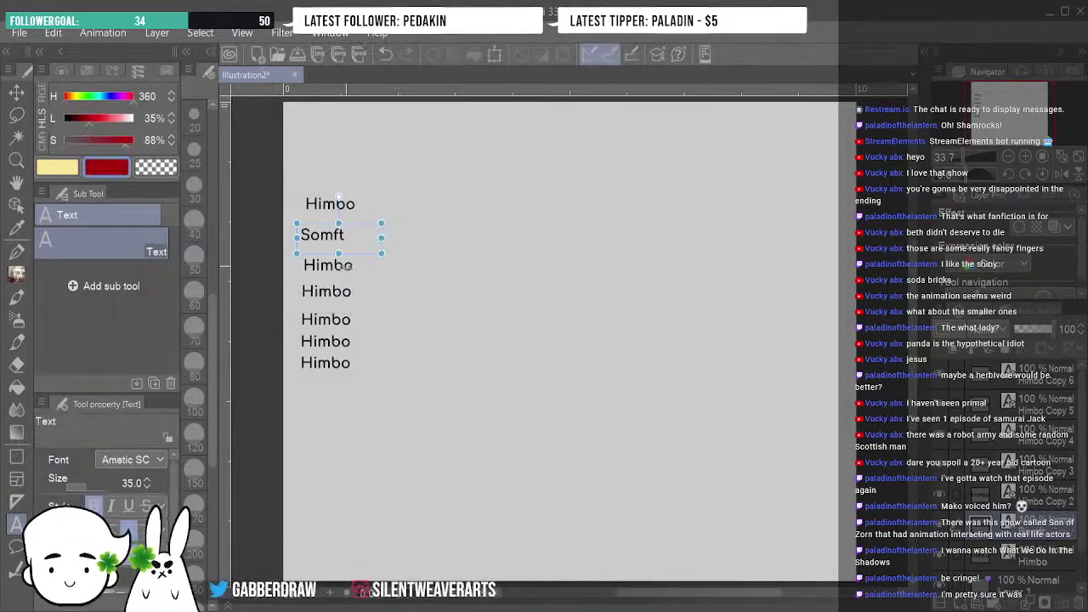
Replace the text of the third label, below "Somft", with "Musical" and finish editing it.
click(340, 364)
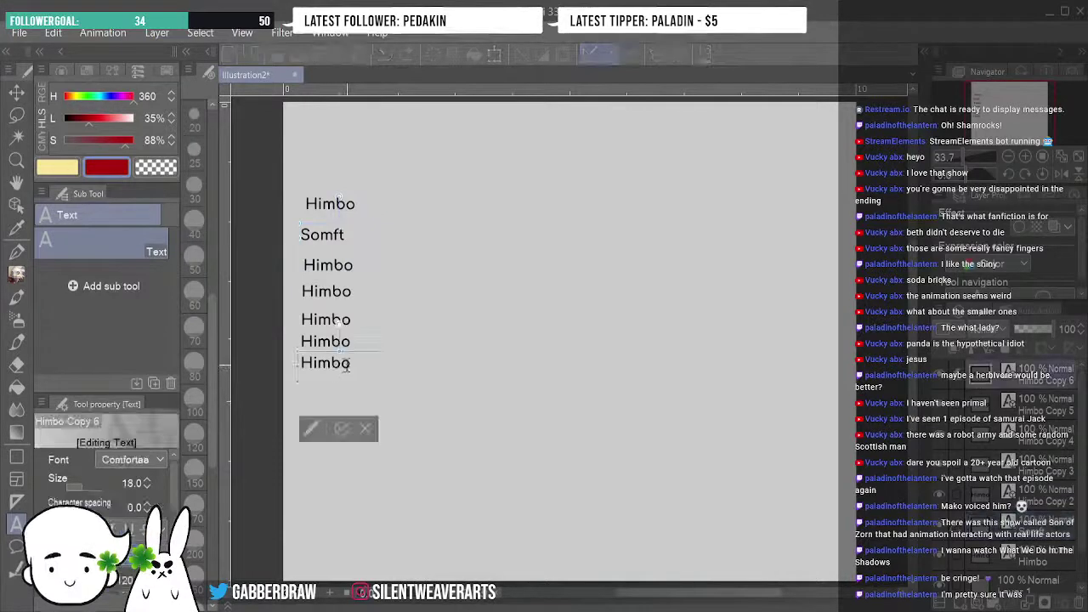
click(342, 265)
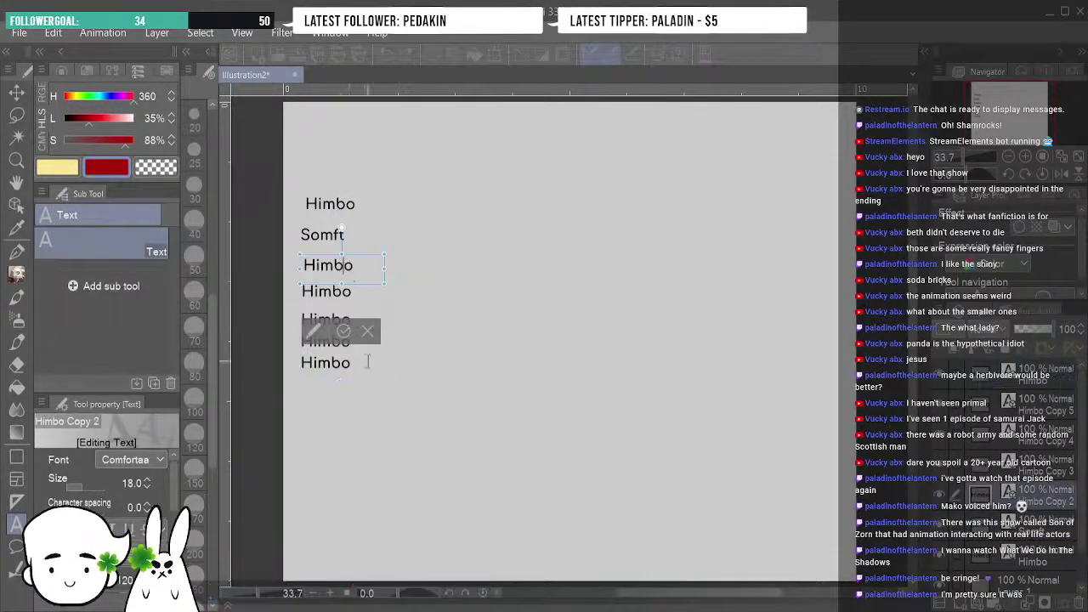
key(ctrl+a)
text(Musica)
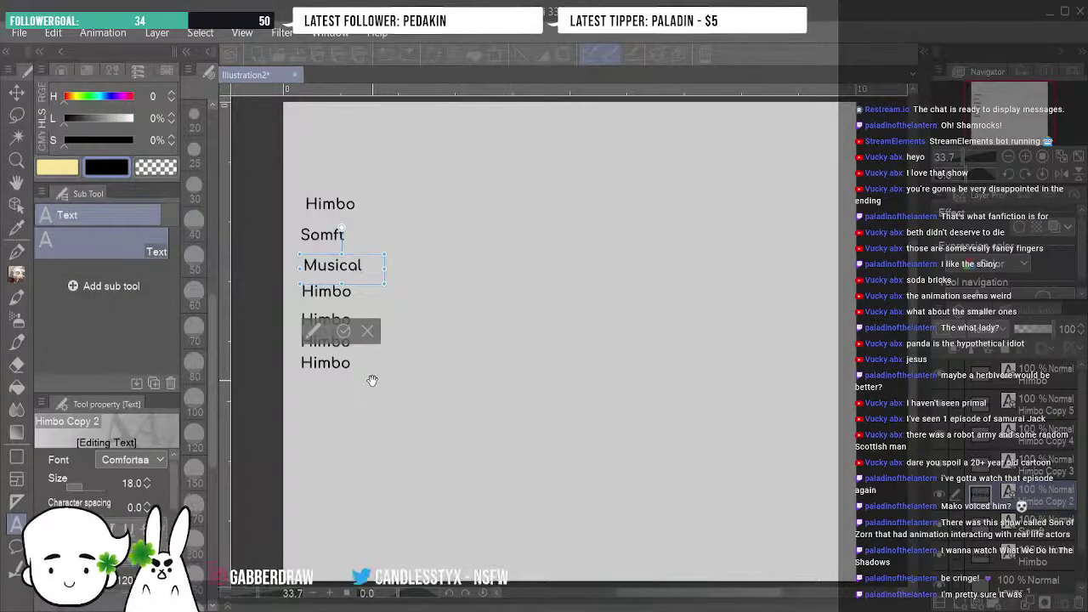
click(343, 332)
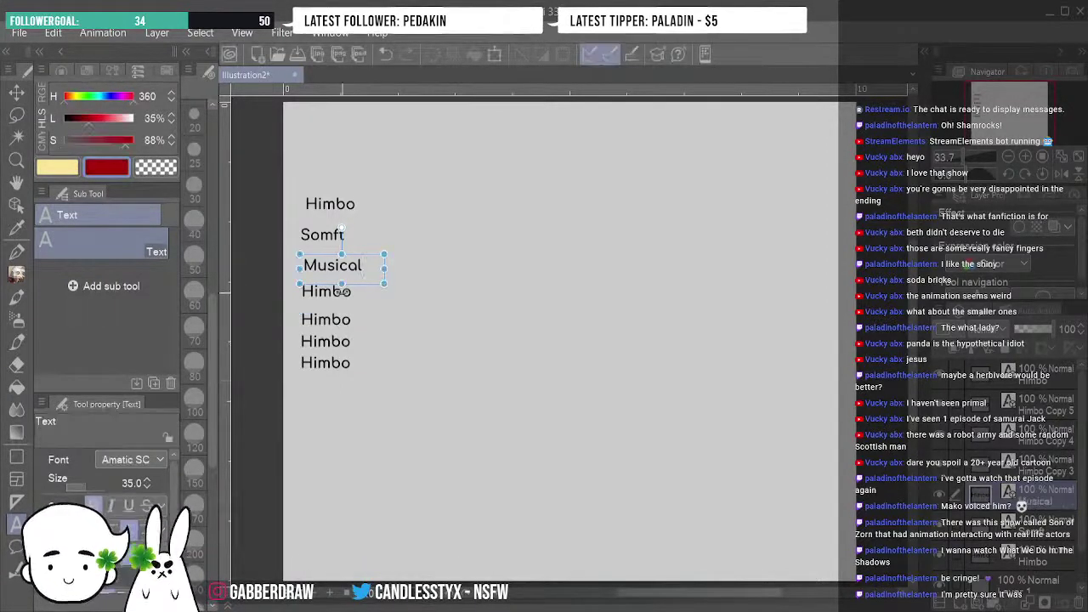
click(344, 322)
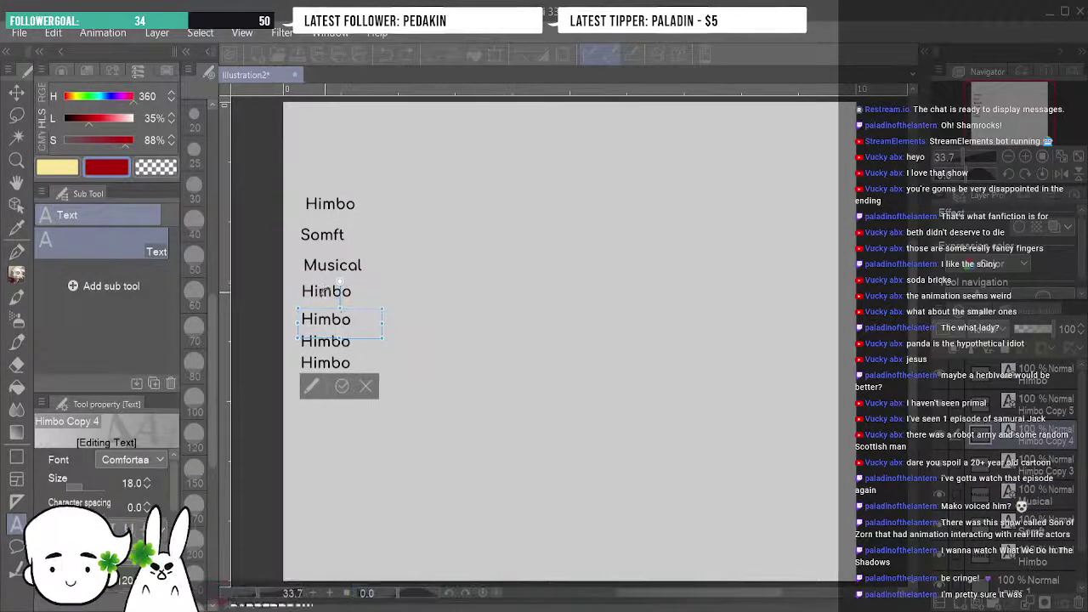
click(329, 363)
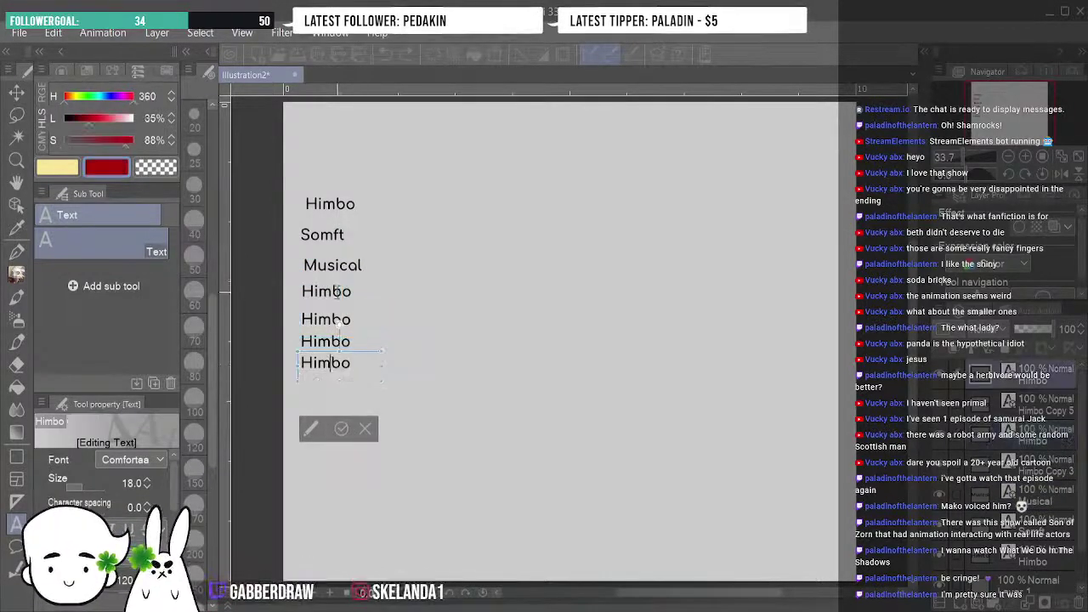
click(336, 293)
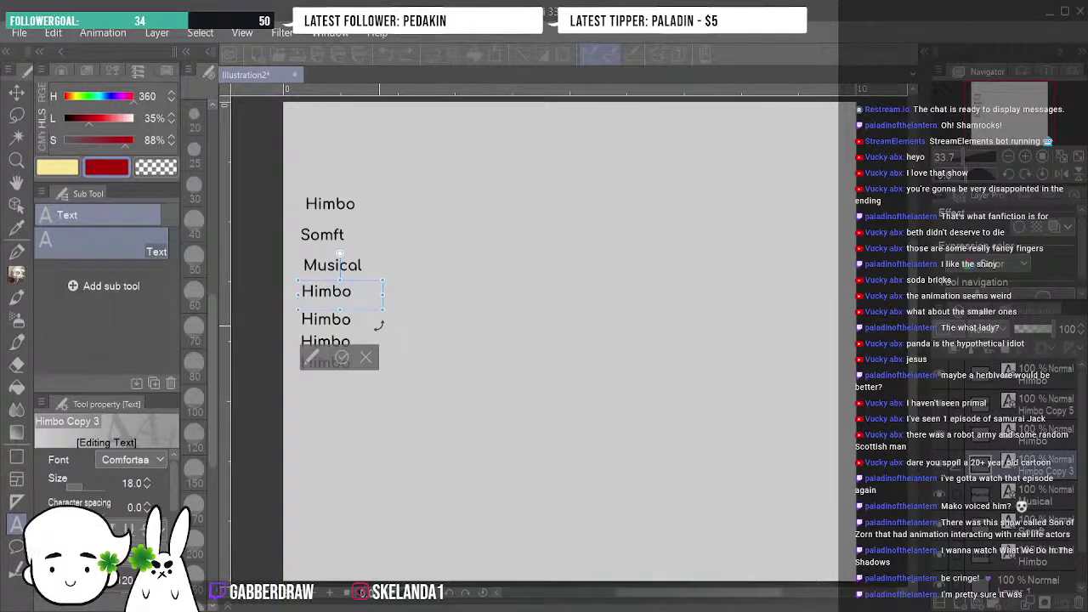
text(Hair)
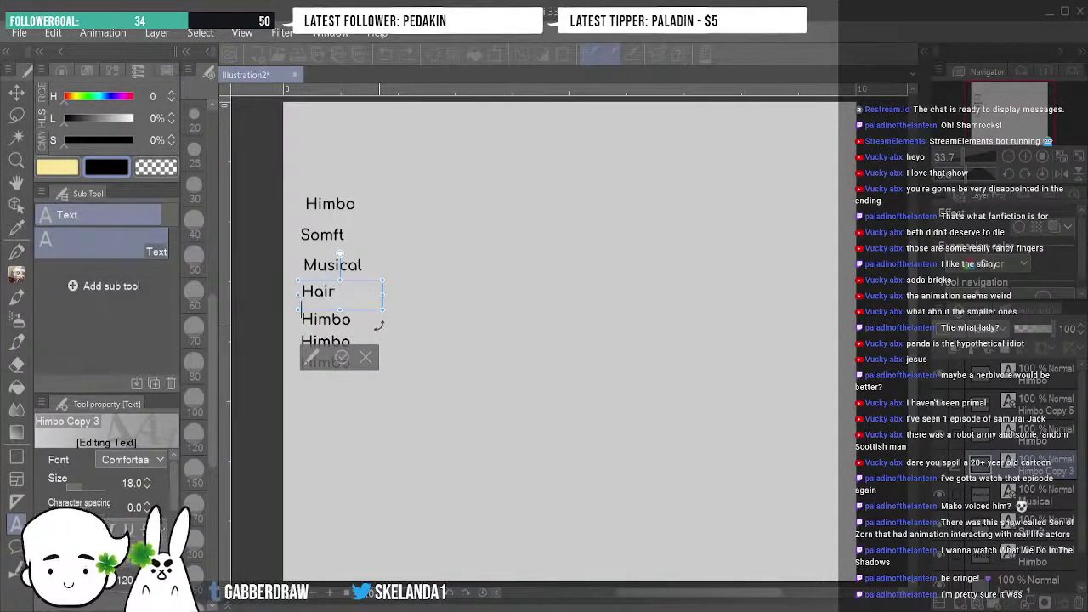
key(BackSpace)
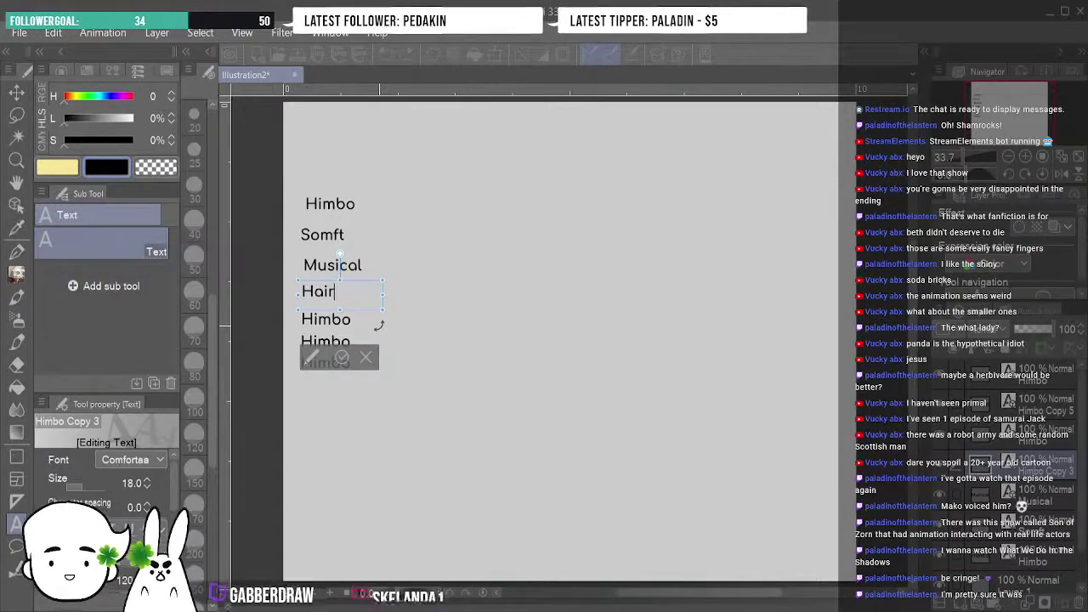
click(365, 357)
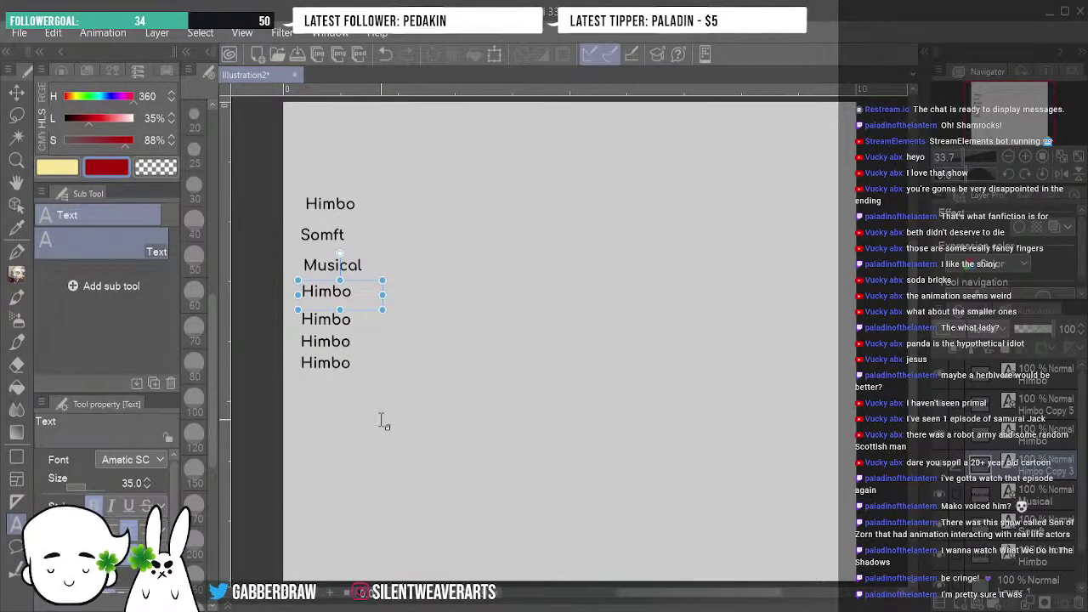
Delete the "Himbo" label directly below "Musical" and change the text of the following label to "knife cat".
key(Delete)
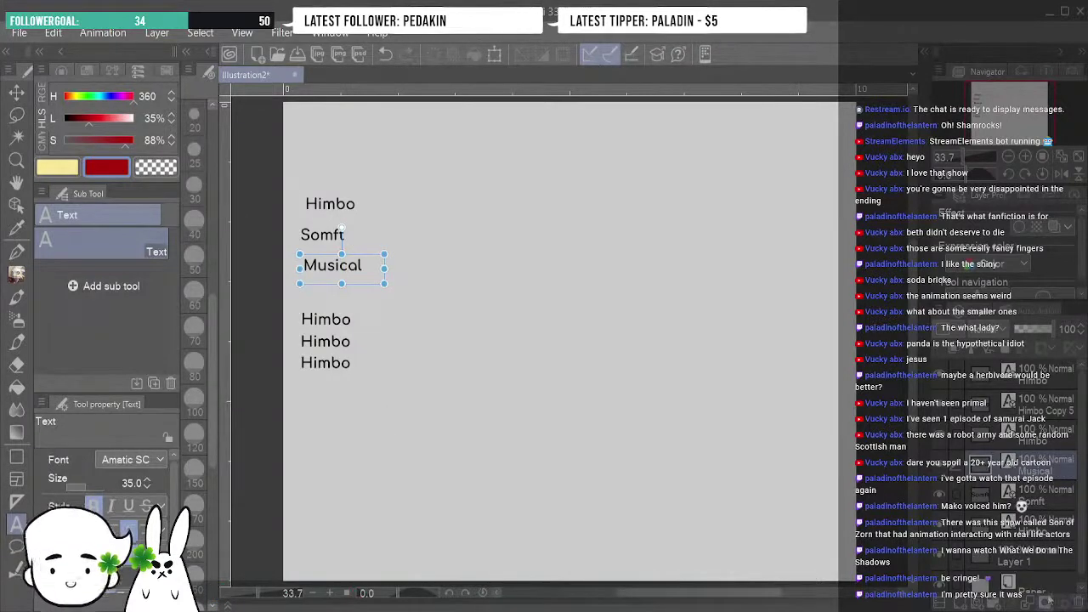
click(341, 320)
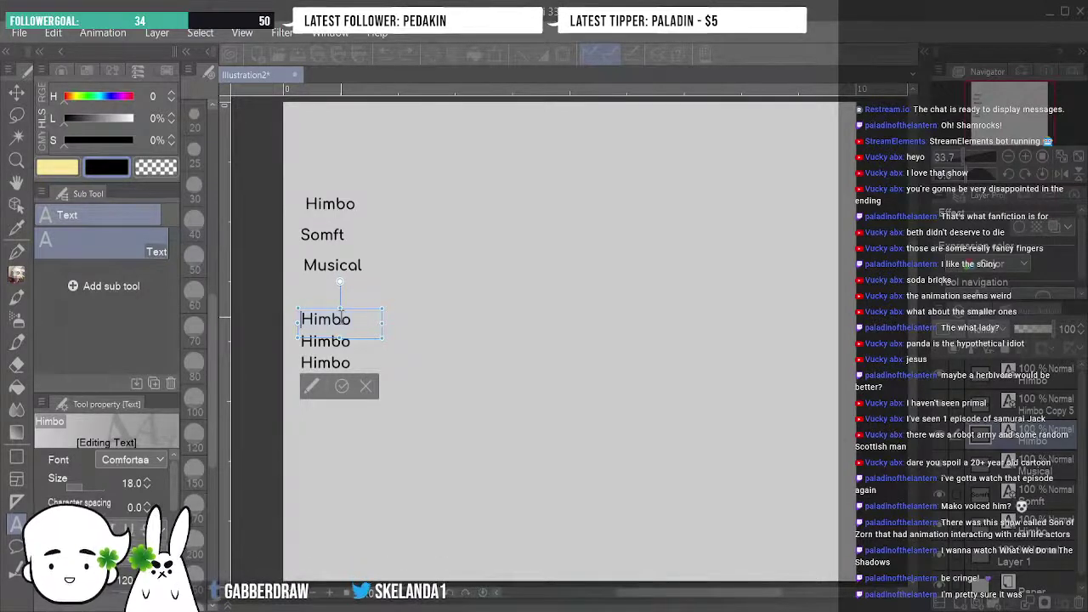
text(knife cat)
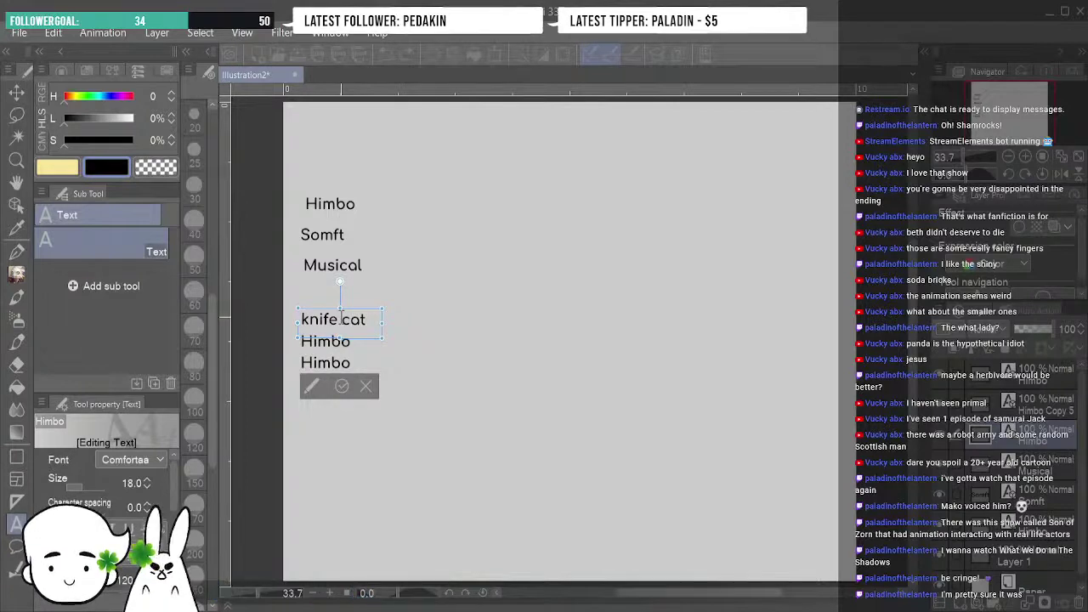
click(341, 387)
Move the "knife cat" text up into the gap directly beneath "Musical".
click(17, 92)
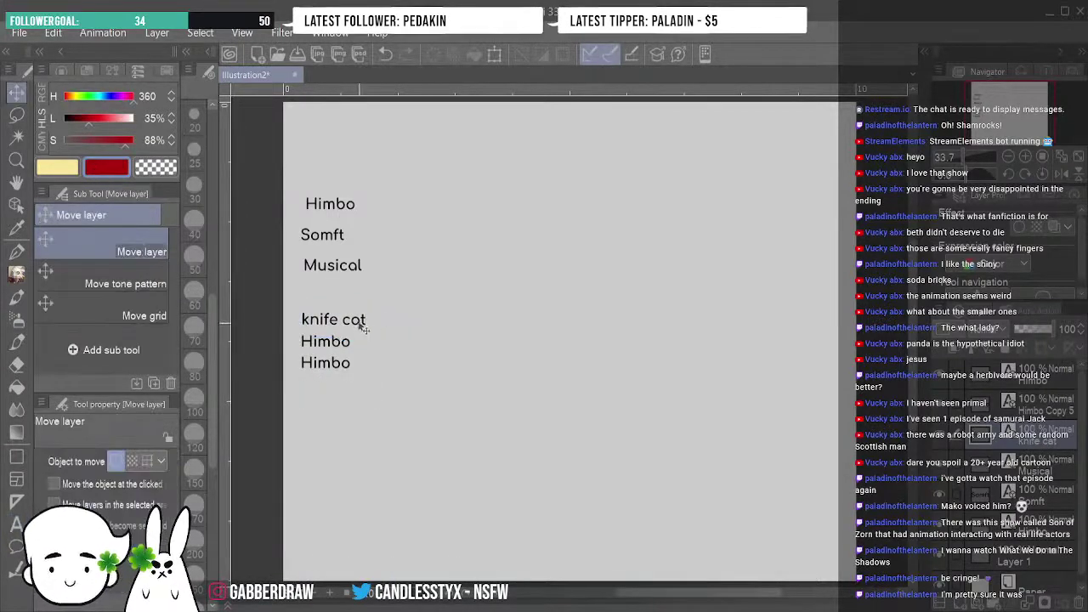
drag(361, 327, 358, 298)
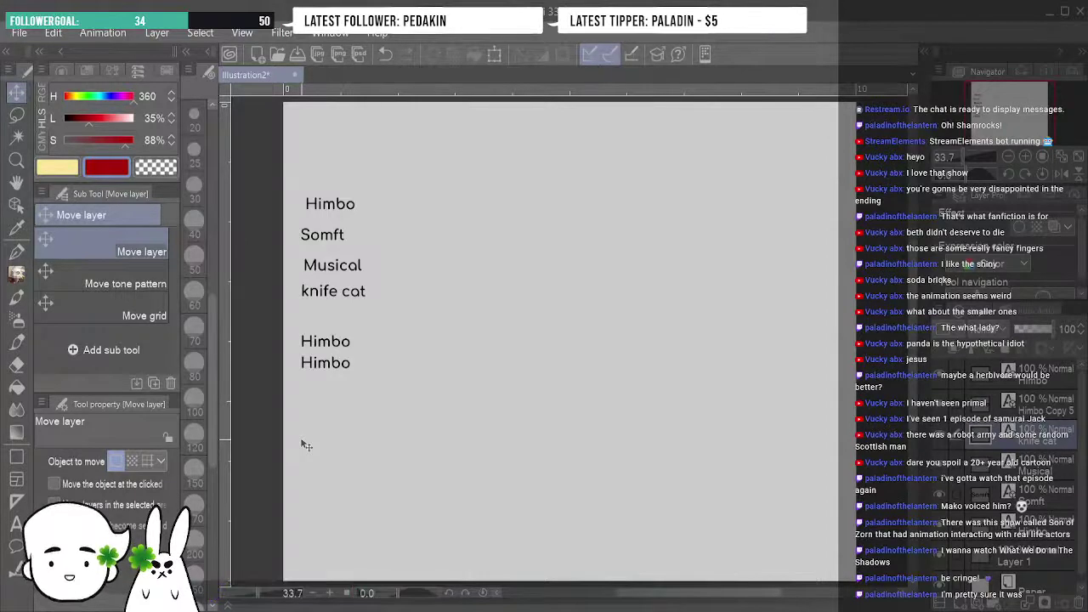
drag(340, 341, 342, 339)
Change the "Himbo" label below "knife cat" to "Bara" and move it up close beneath "knife cat".
click(16, 408)
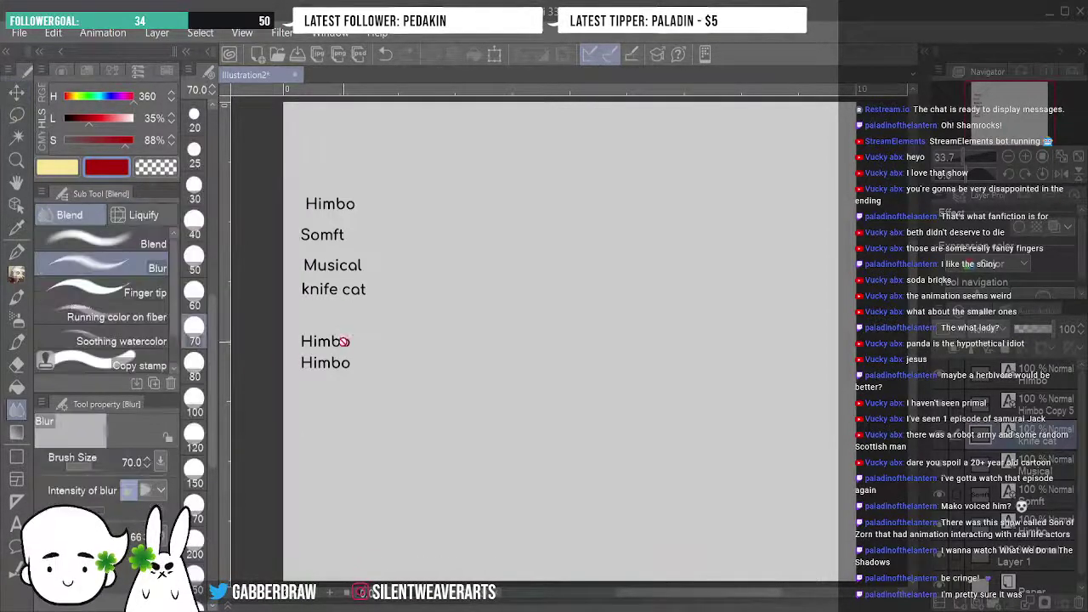
key(u)
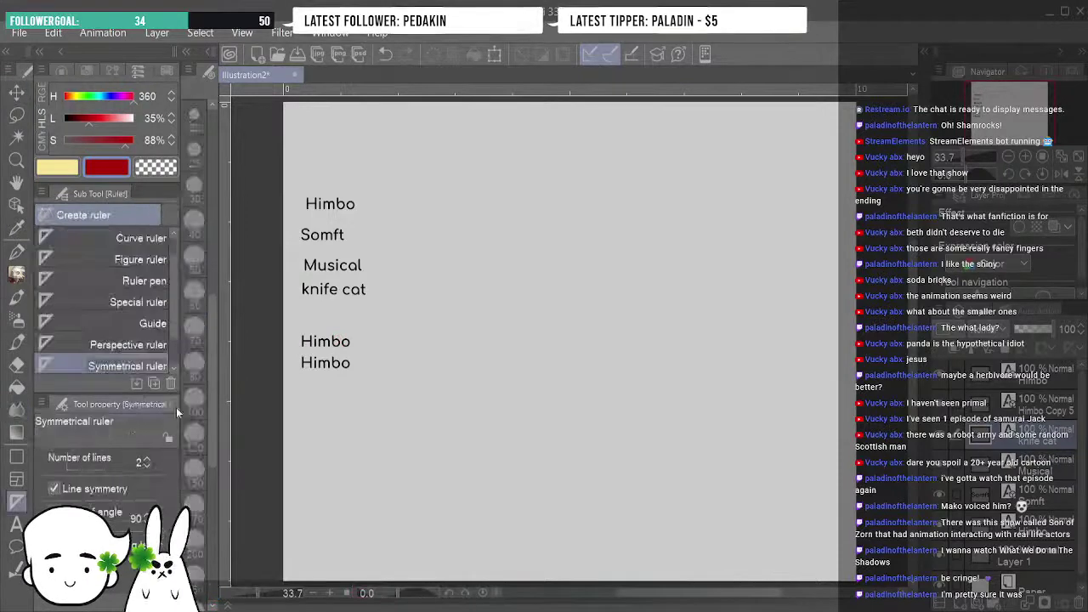
key(t)
click(336, 341)
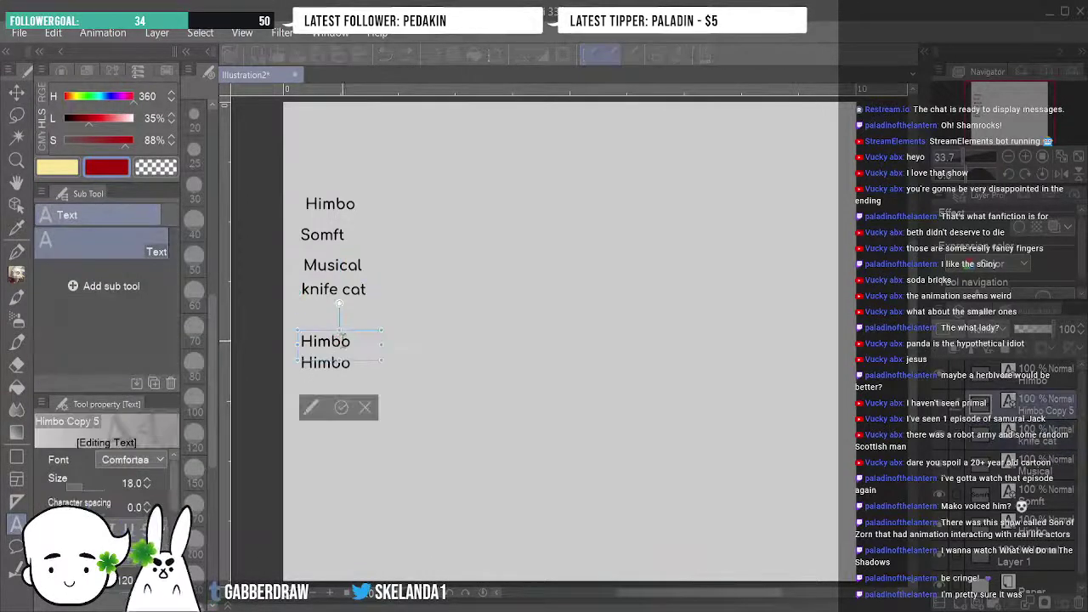
key(shift+End)
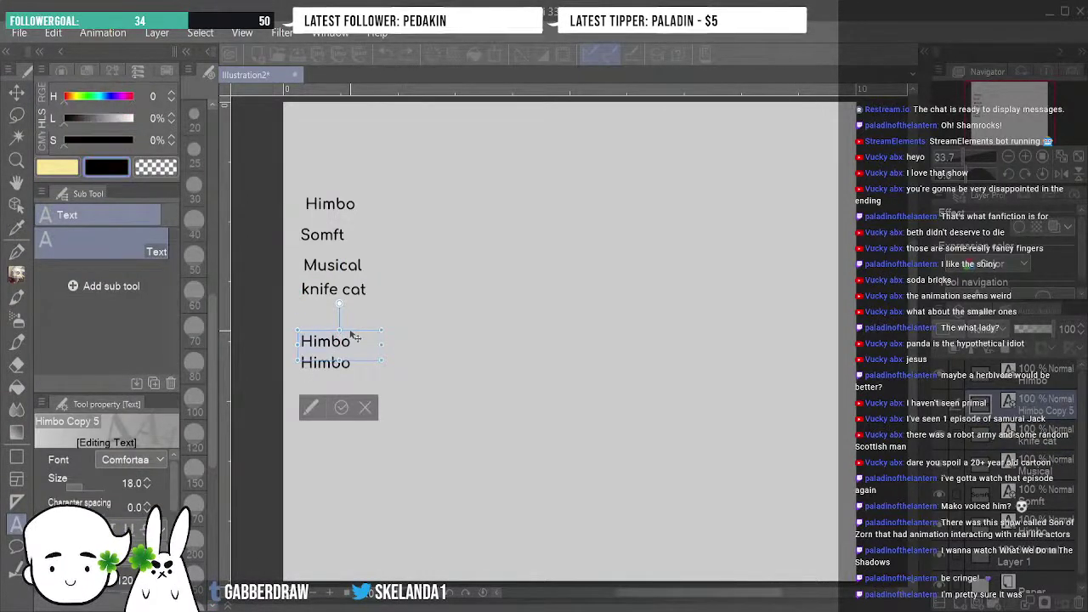
text(Baro)
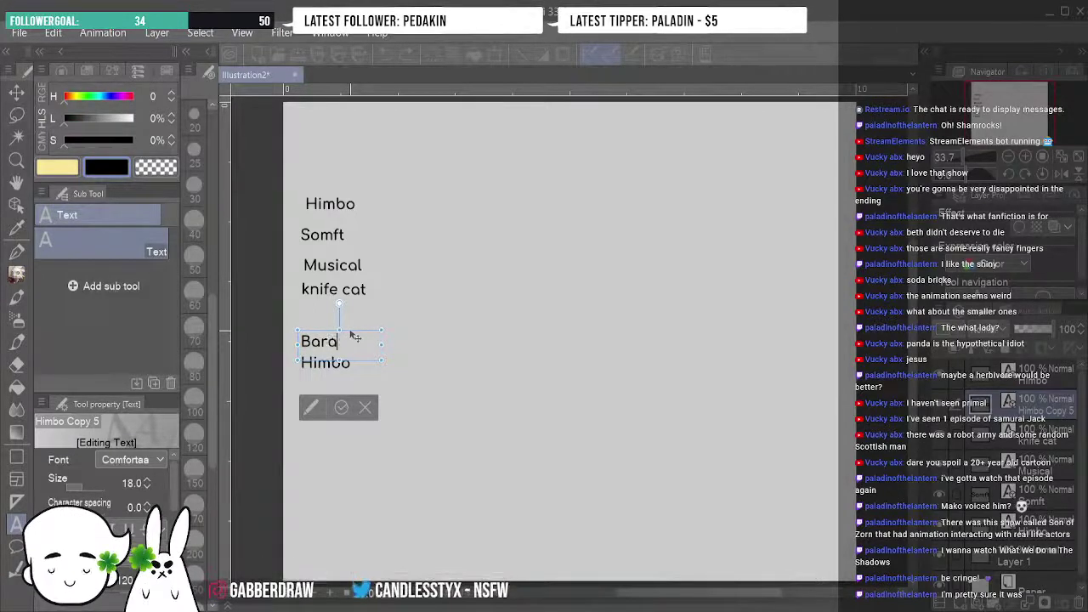
text(k)
drag(342, 337, 337, 321)
Change the last "Himbo" label in the column to "Dummy" and move it up directly beneath "Bara".
key(t)
key(u)
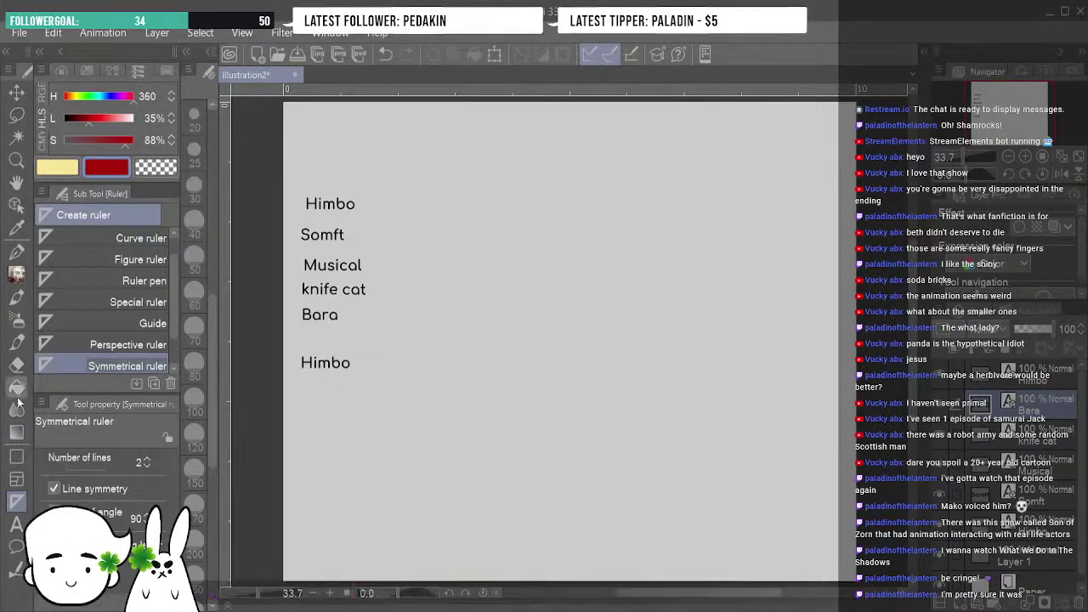
key(t)
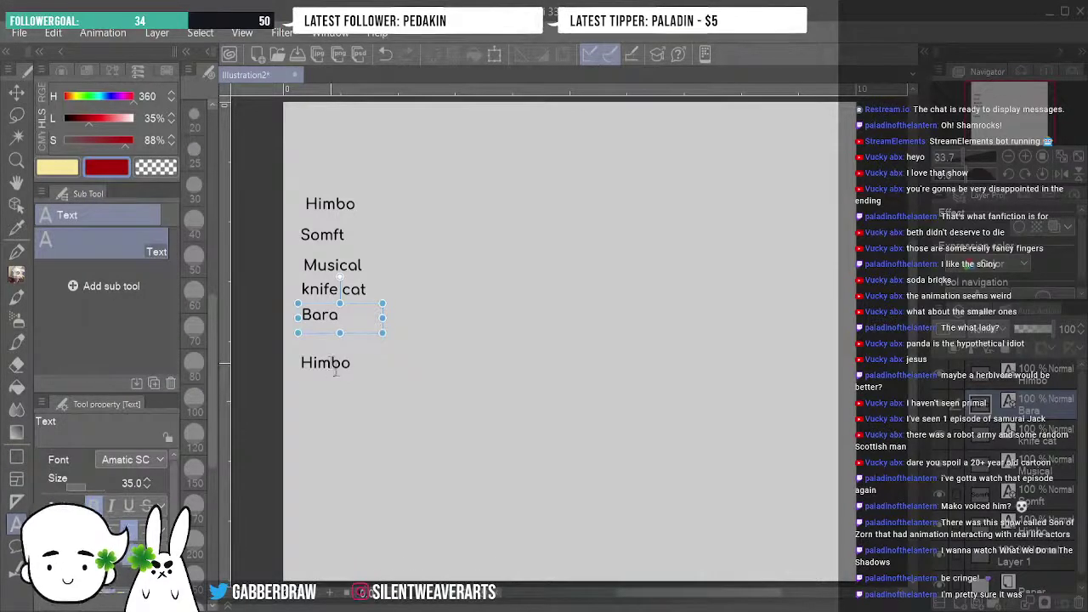
click(333, 364)
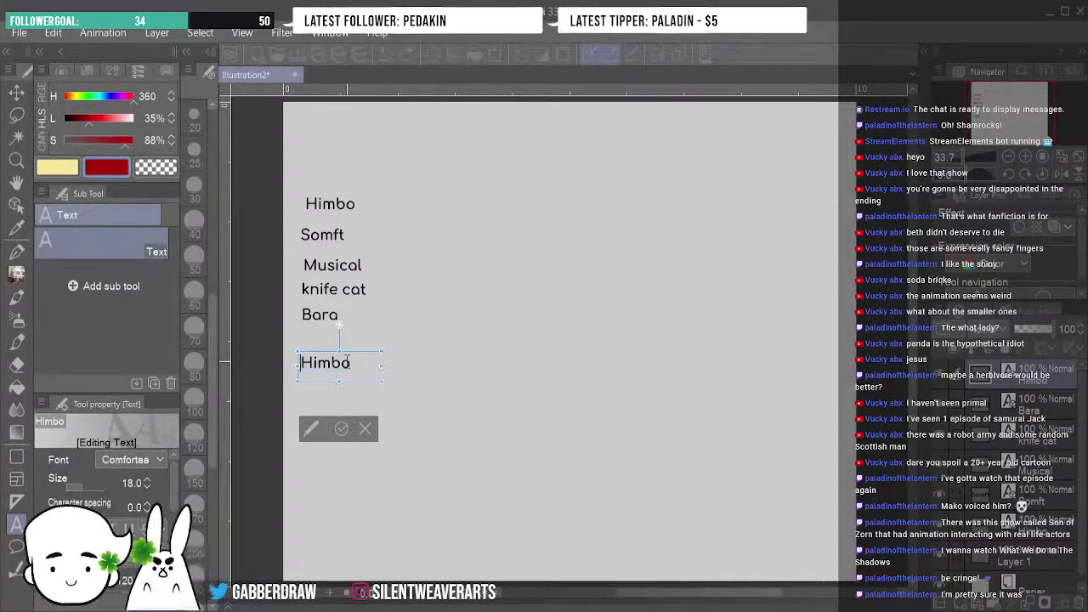
key(ctrl+a)
text(Dummy)
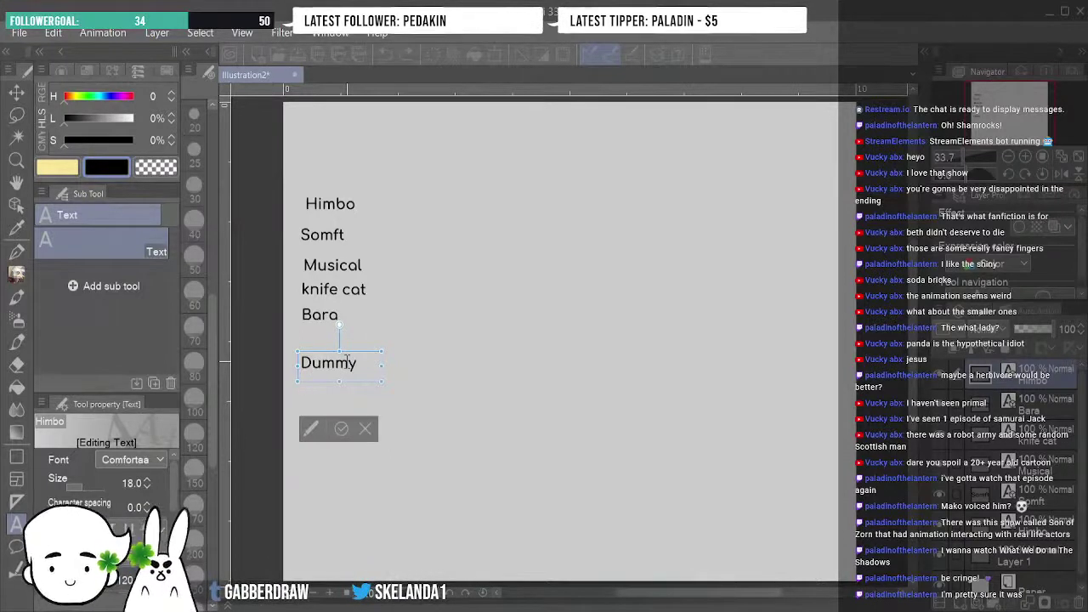
click(342, 430)
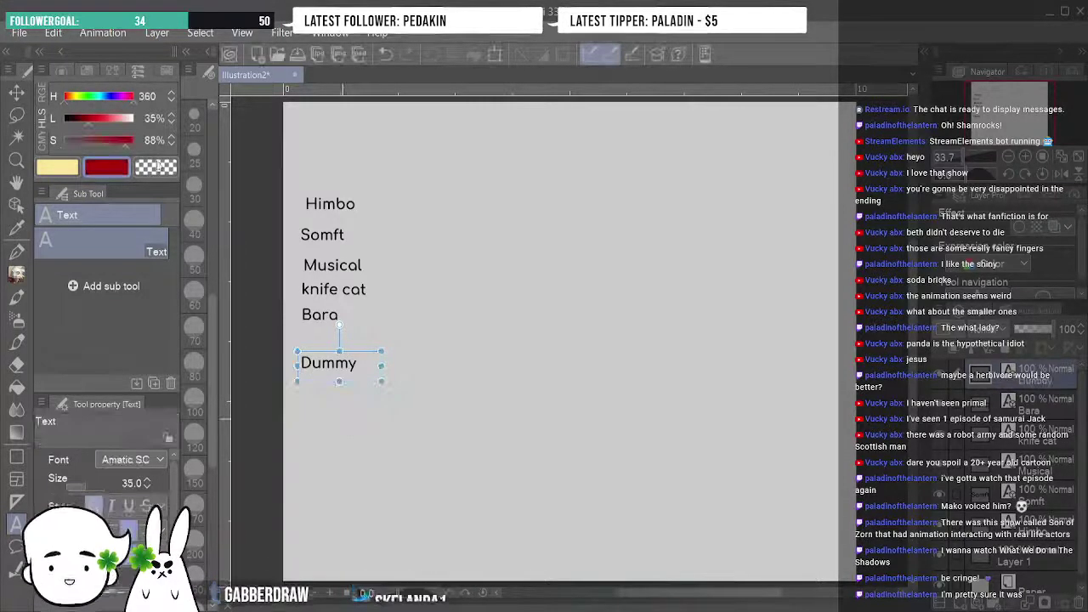
key(k)
drag(357, 366, 359, 339)
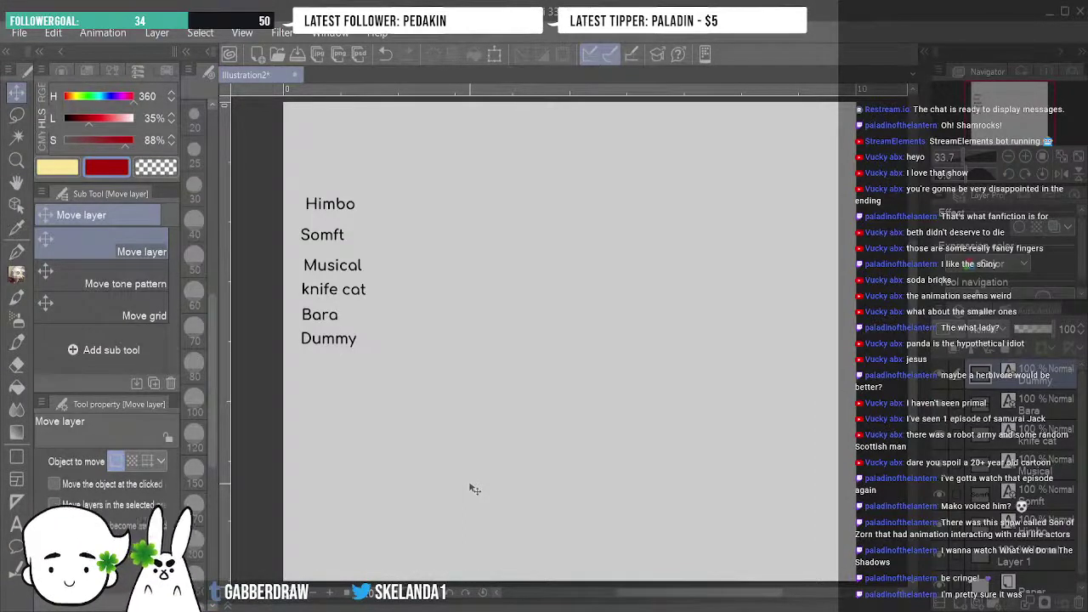
Change the "knife cat" label's text to "Bastard" with the Text tool.
key(p)
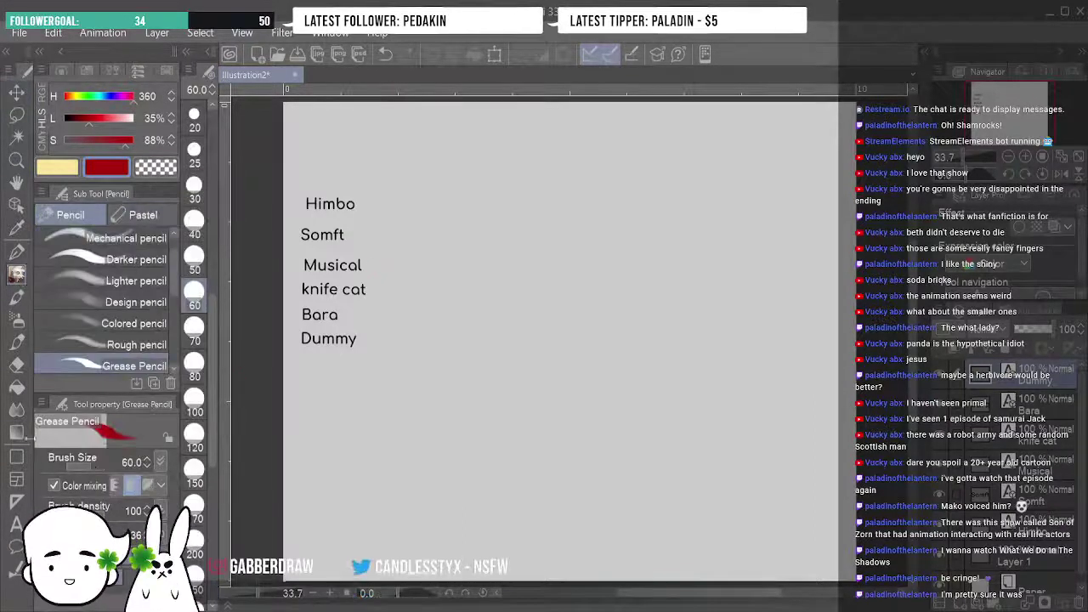
key(t)
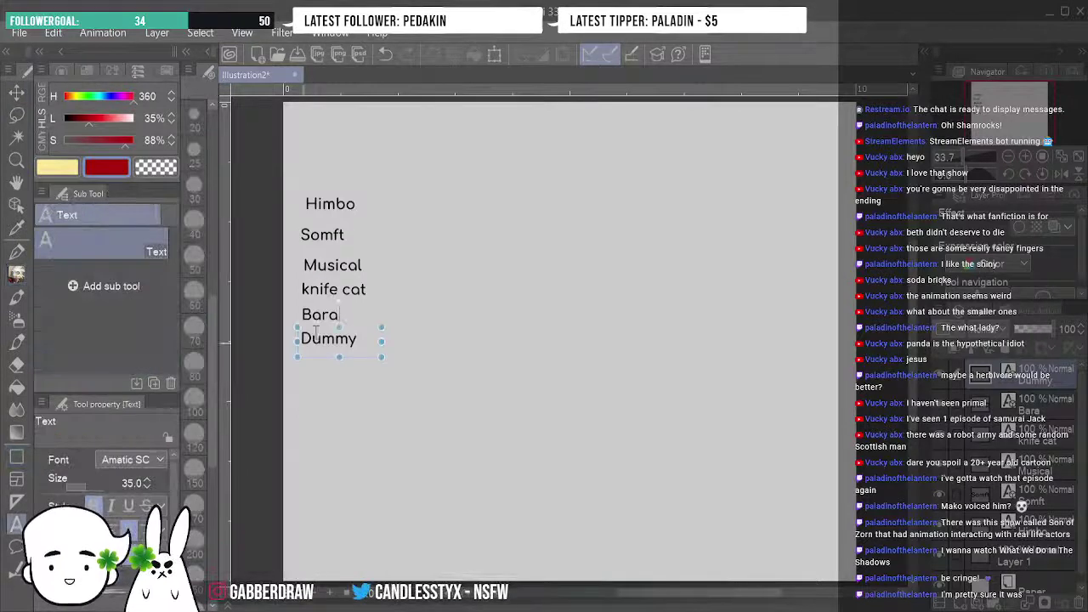
click(368, 289)
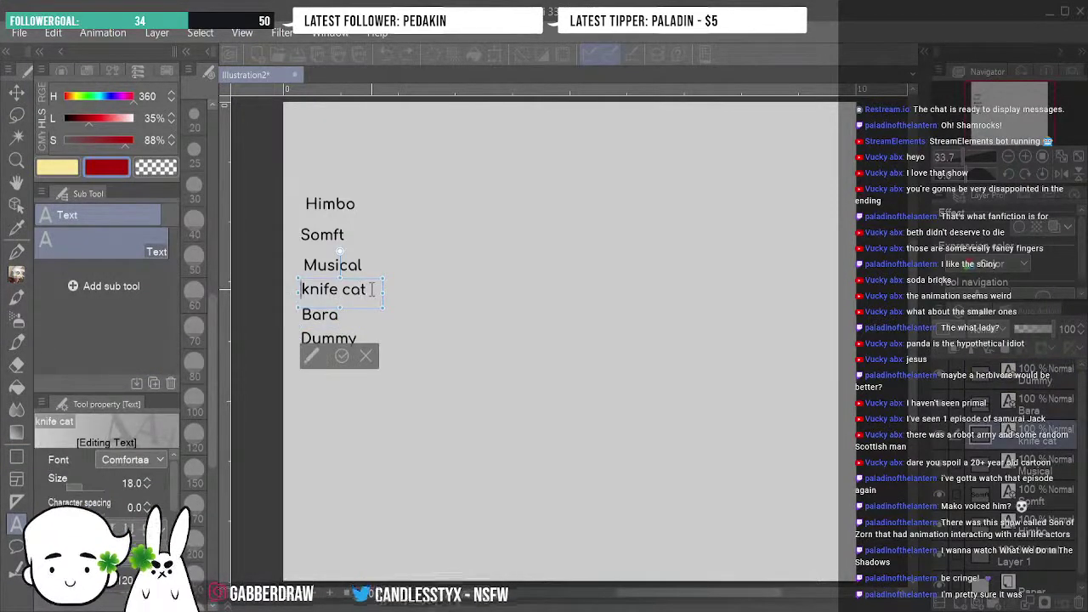
key(ctrl+a)
text(B)
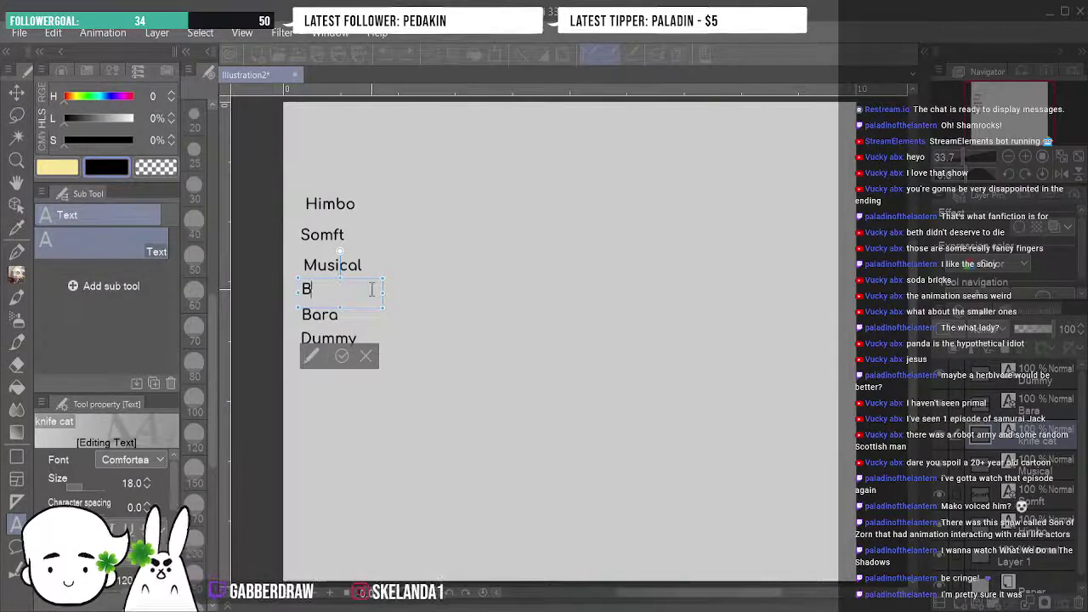
text(astars)
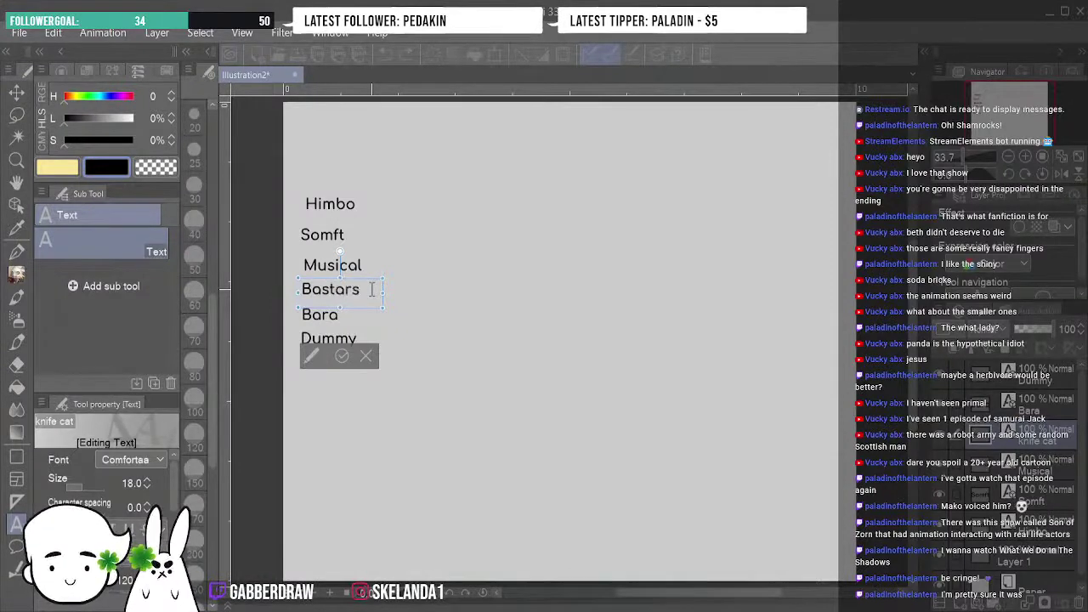
key(BackSpace)
text(d)
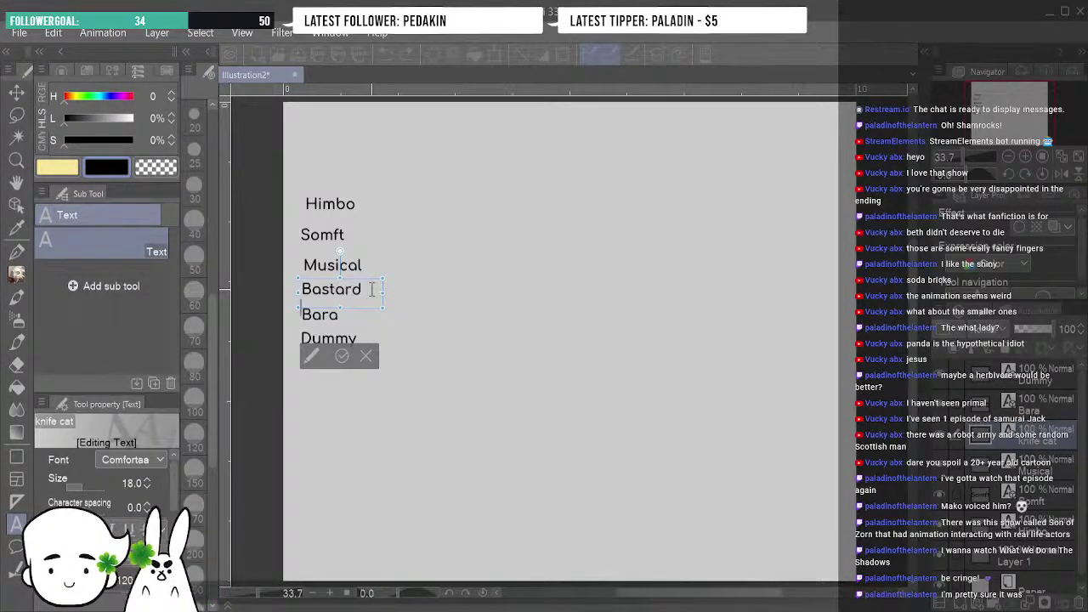
key(BackSpace)
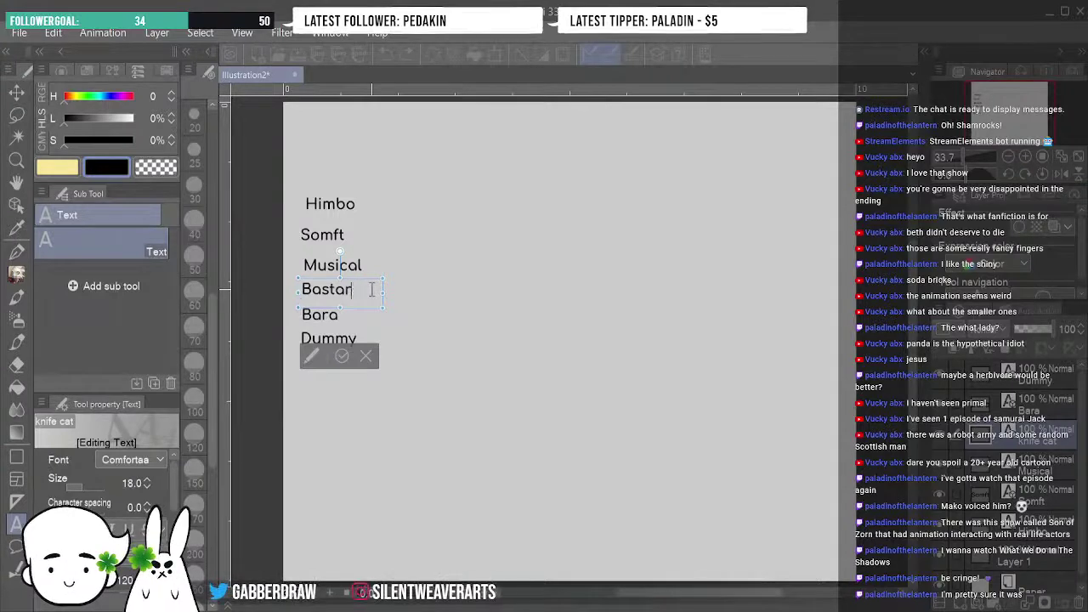
text(d)
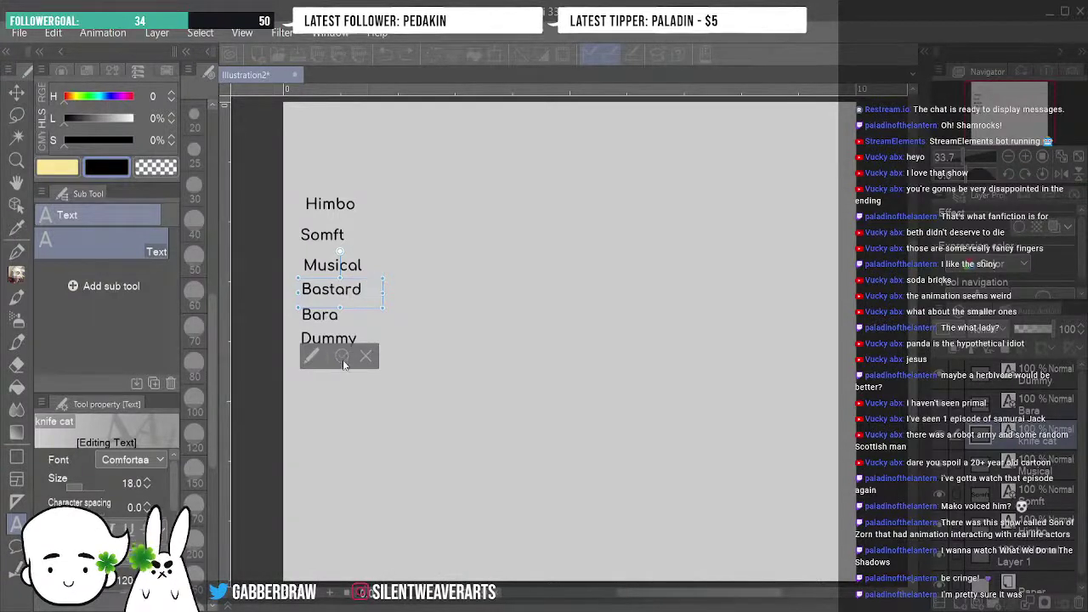
click(342, 355)
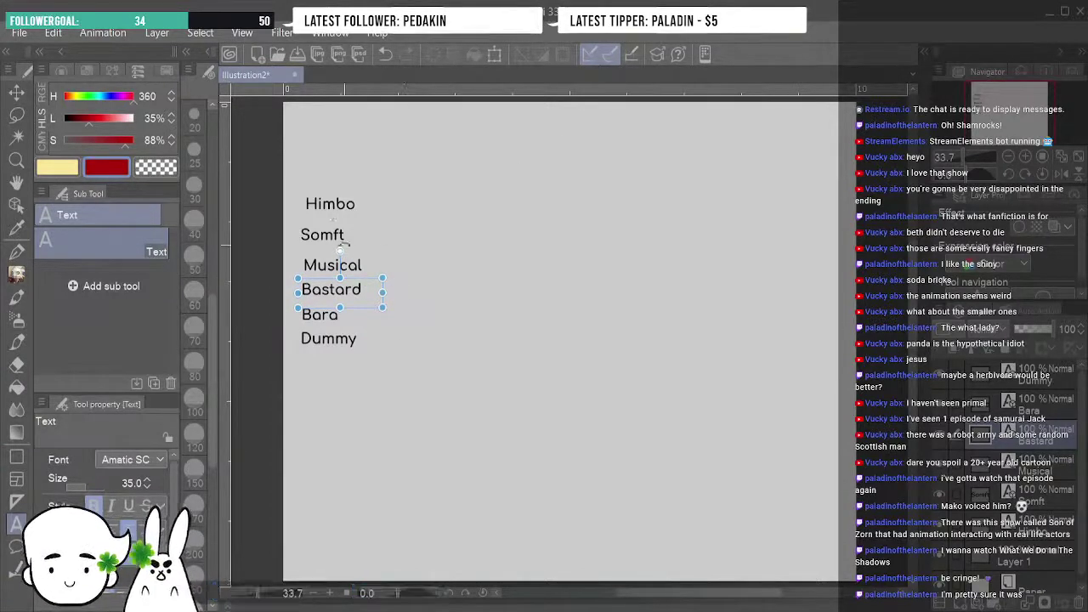
click(337, 196)
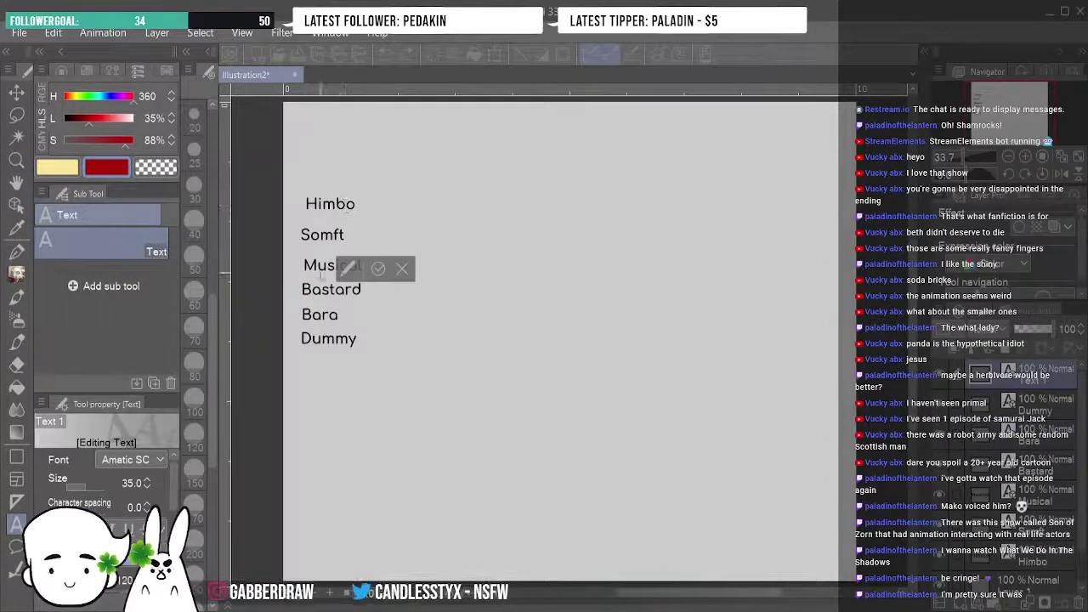
click(334, 291)
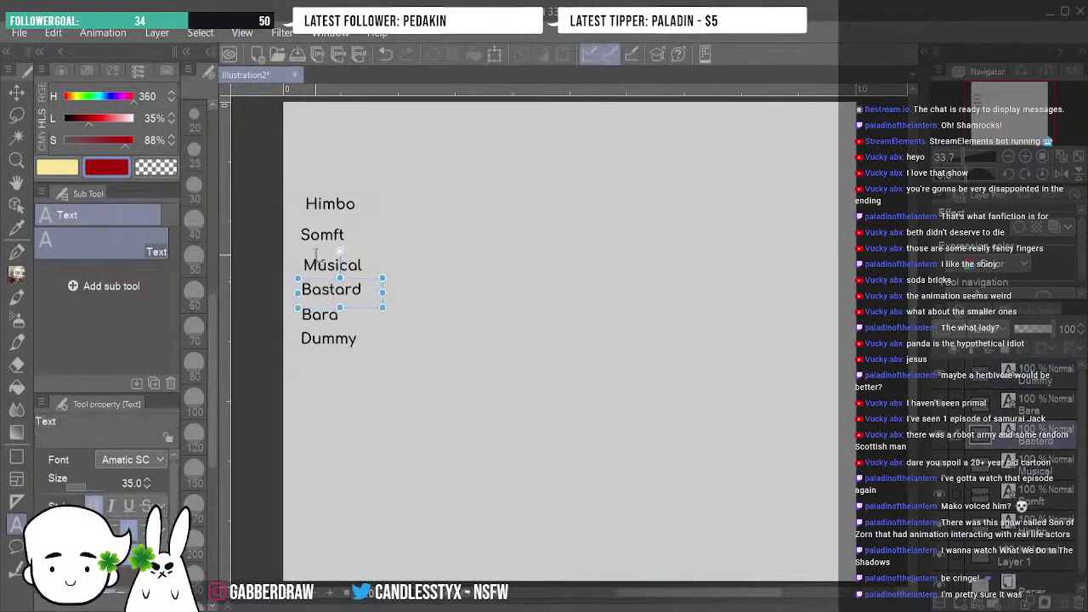
key(k)
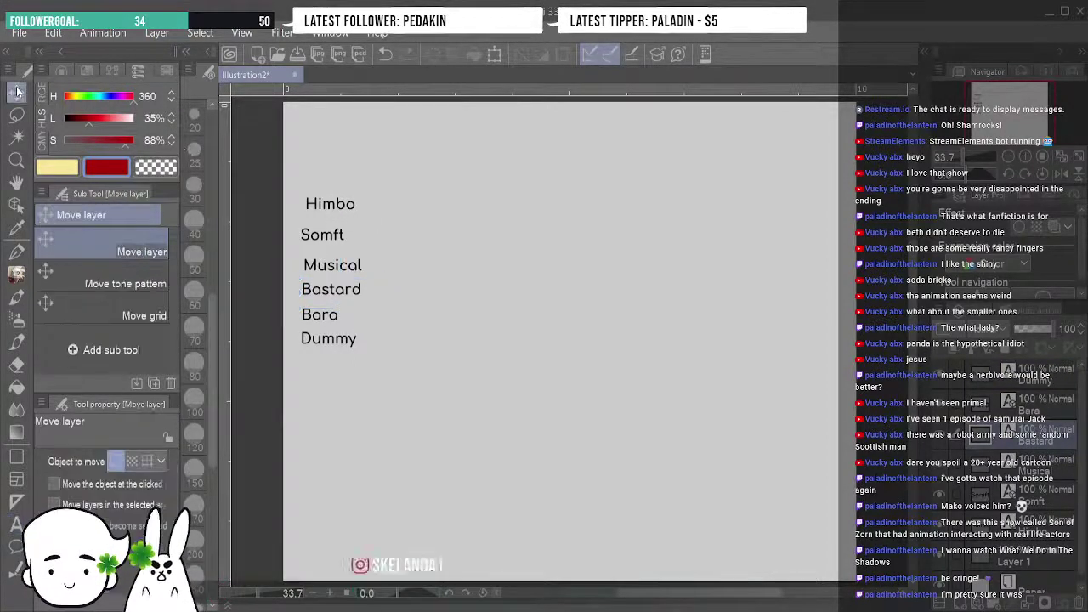
click(17, 412)
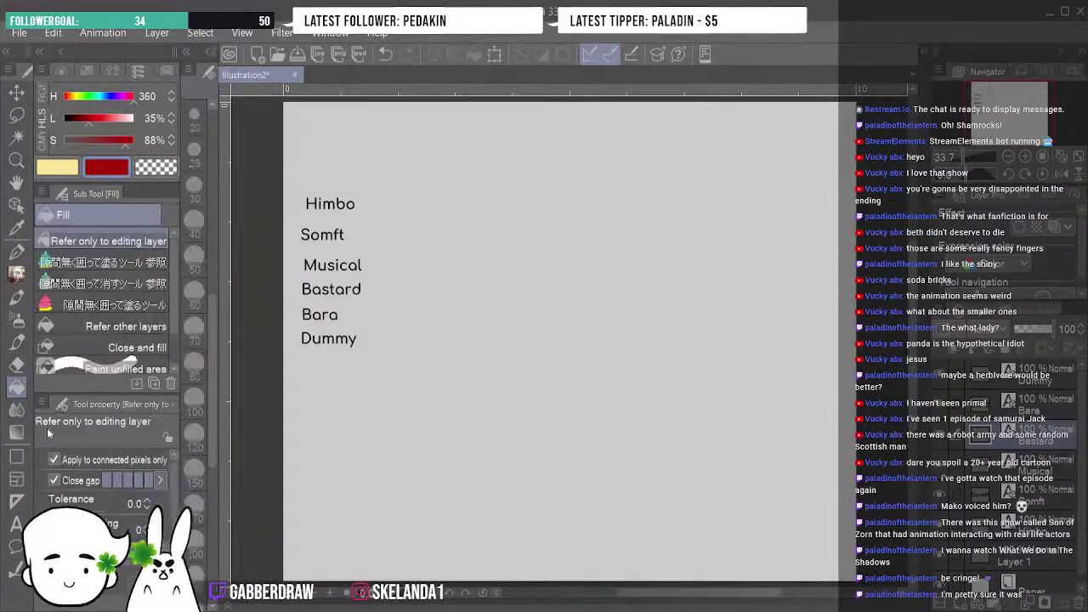
click(17, 386)
click(17, 520)
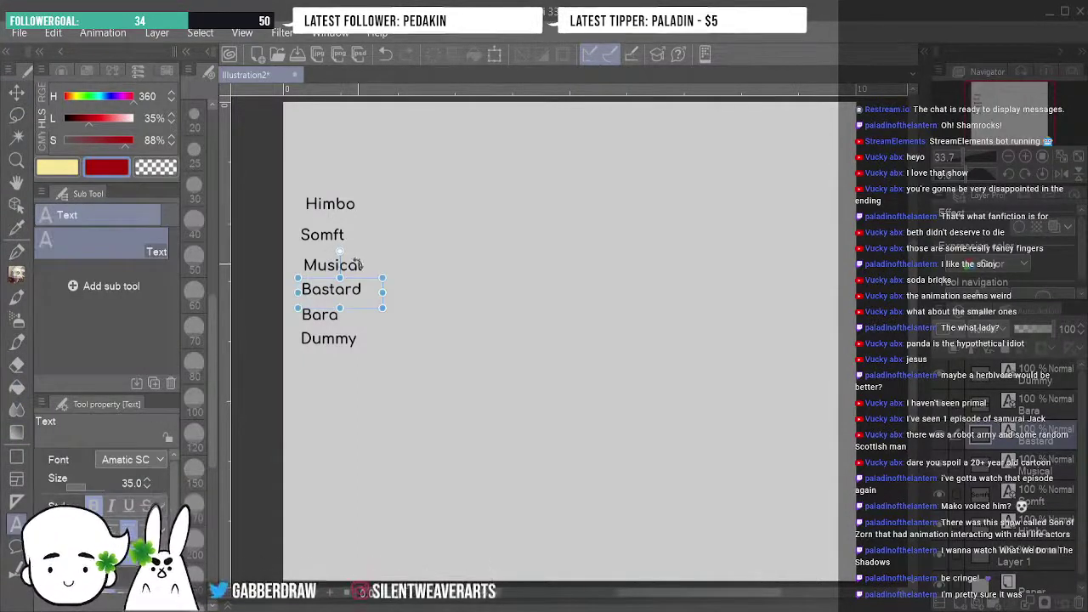
click(333, 235)
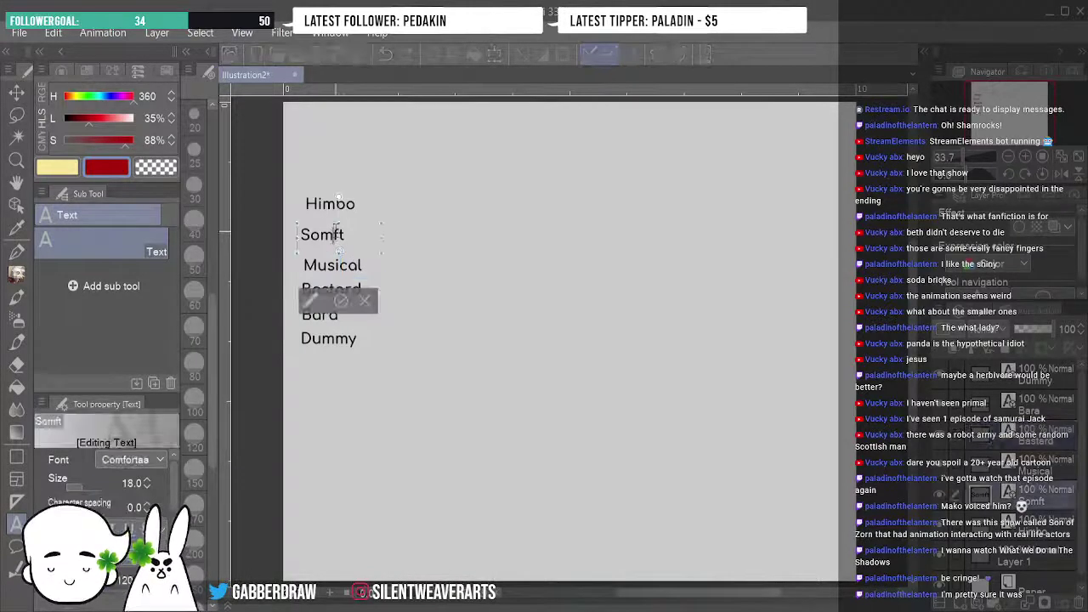
click(338, 340)
Try to replace the "Musical" label's text with "Toll".
click(349, 263)
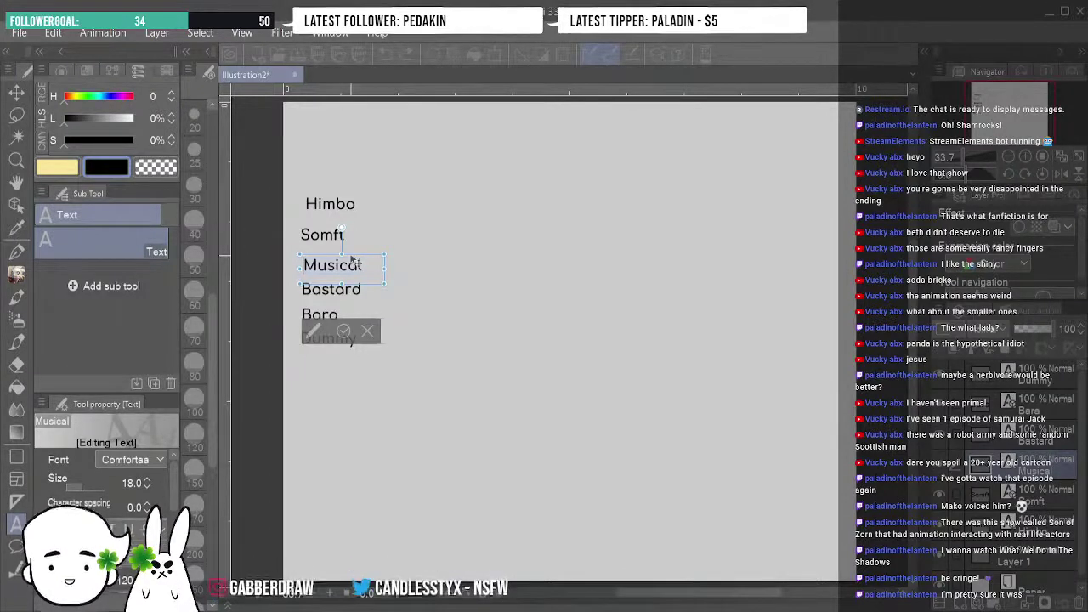
key(ctrl+a)
text(Toll)
key(BackSpace)
key(BackSpace)
key(BackSpace)
key(BackSpace)
key(Escape)
click(355, 261)
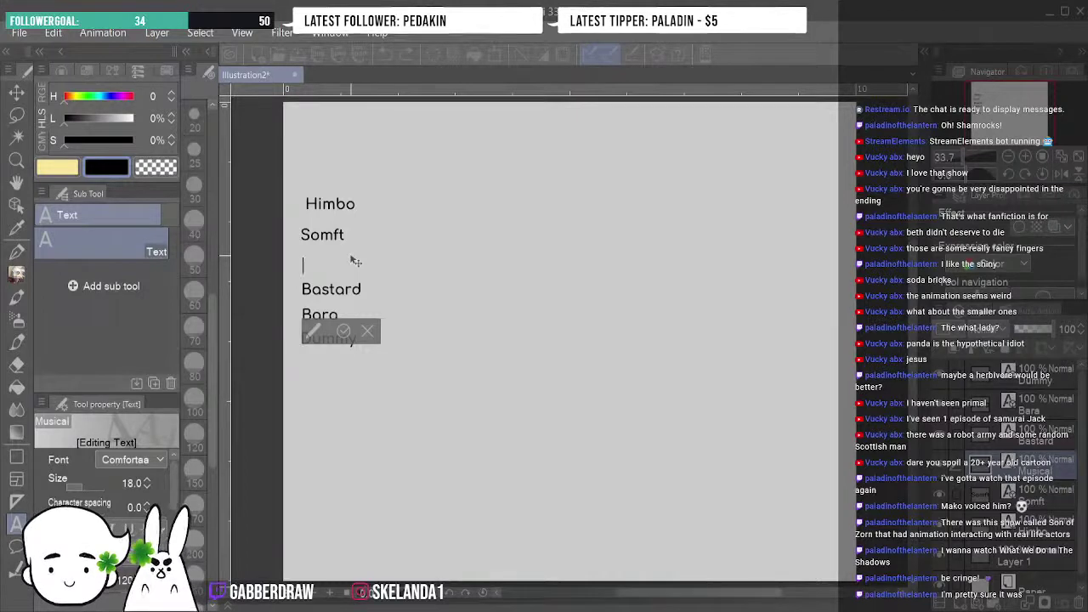
click(1031, 389)
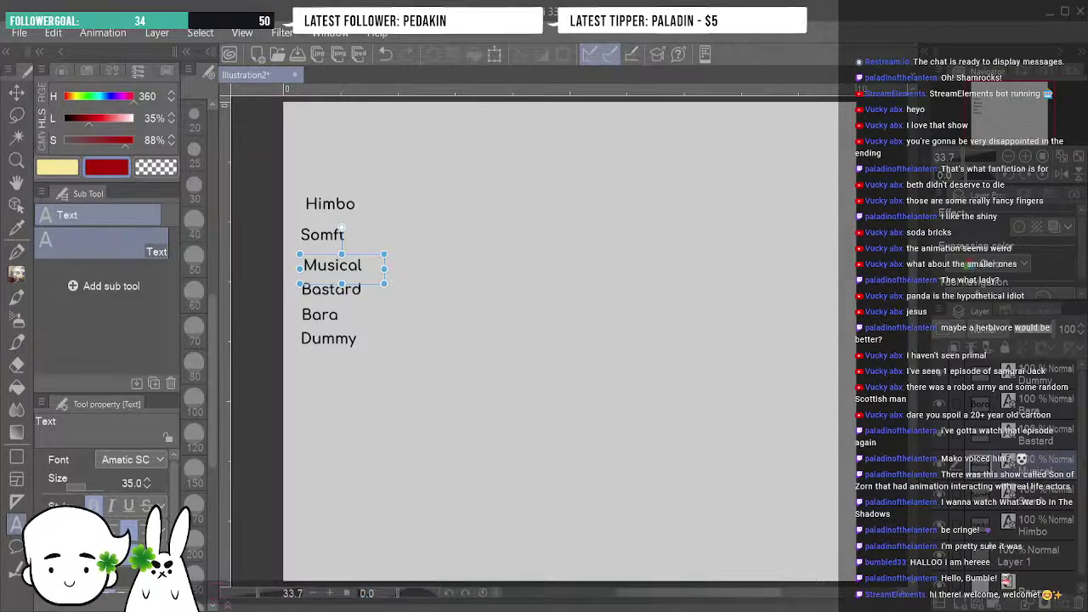
click(1008, 558)
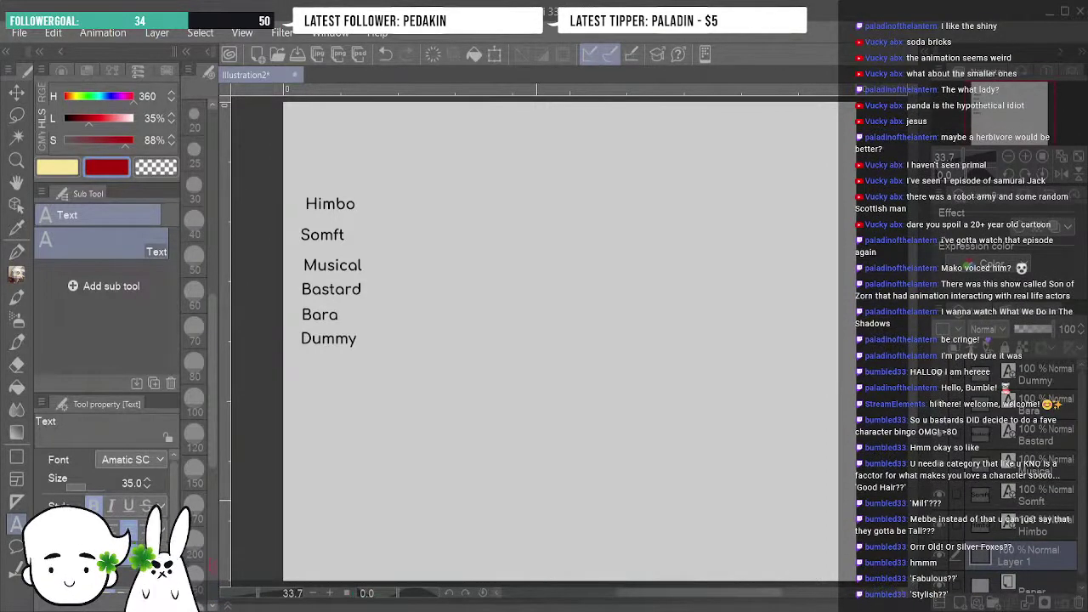
Change the "Musical" label's text to "Fab".
click(347, 265)
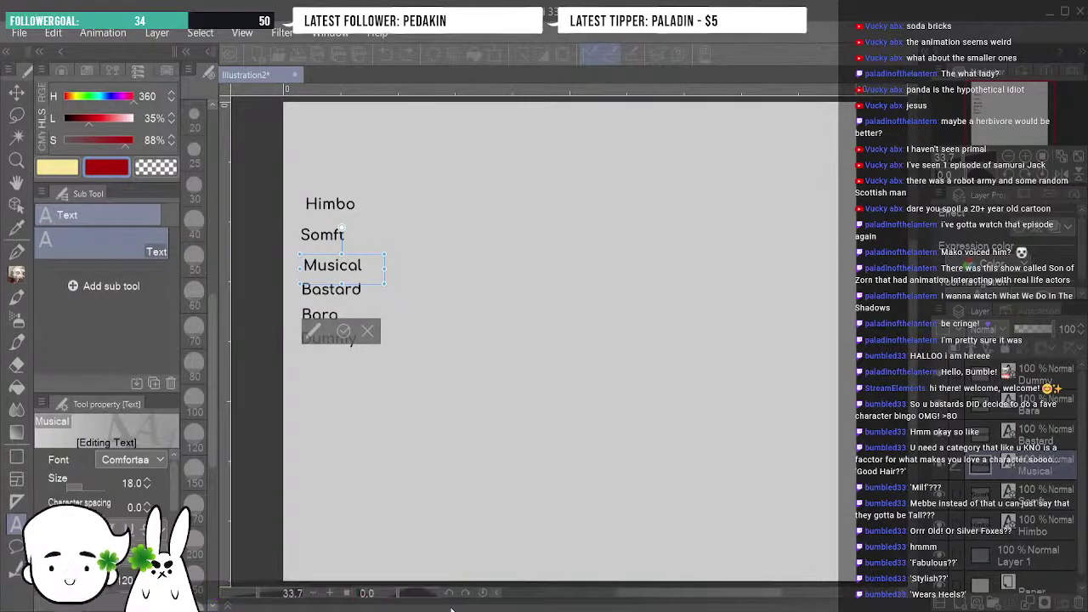
text(Fab)
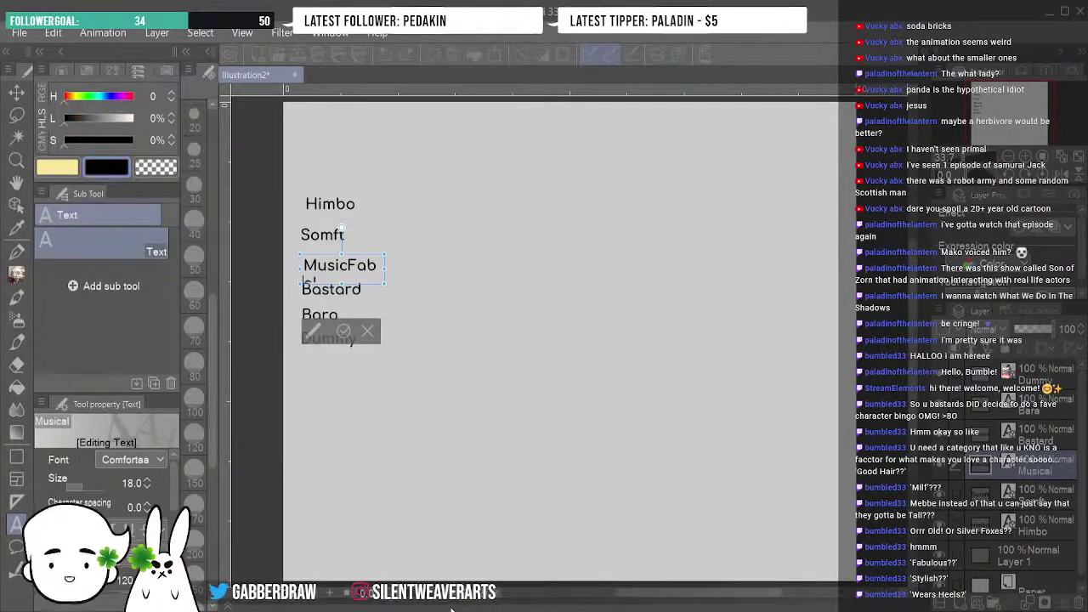
key(ctrl+a)
text(Fab)
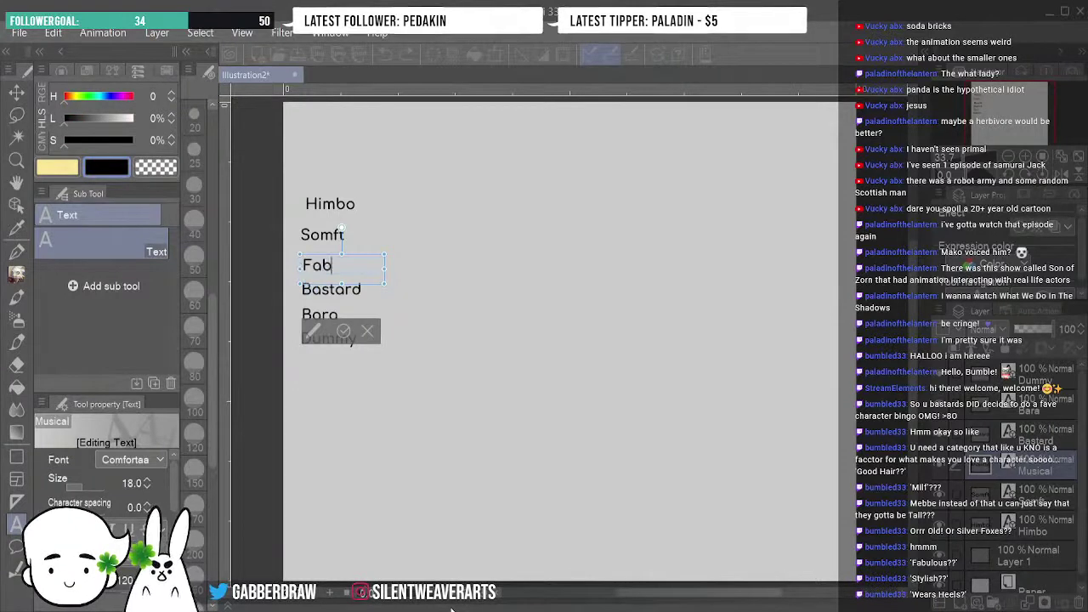
click(343, 331)
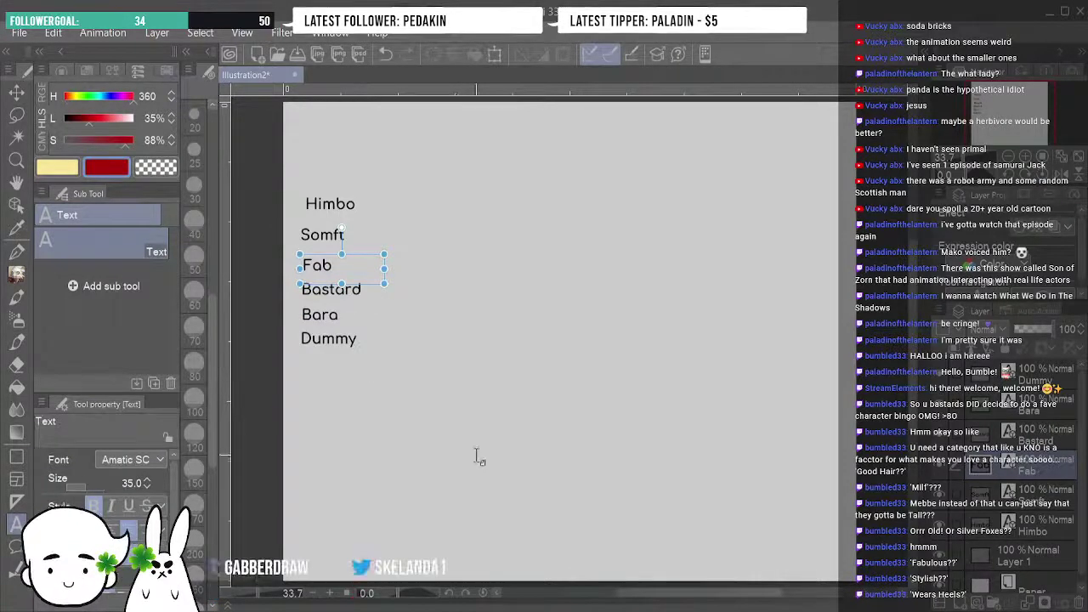
click(523, 455)
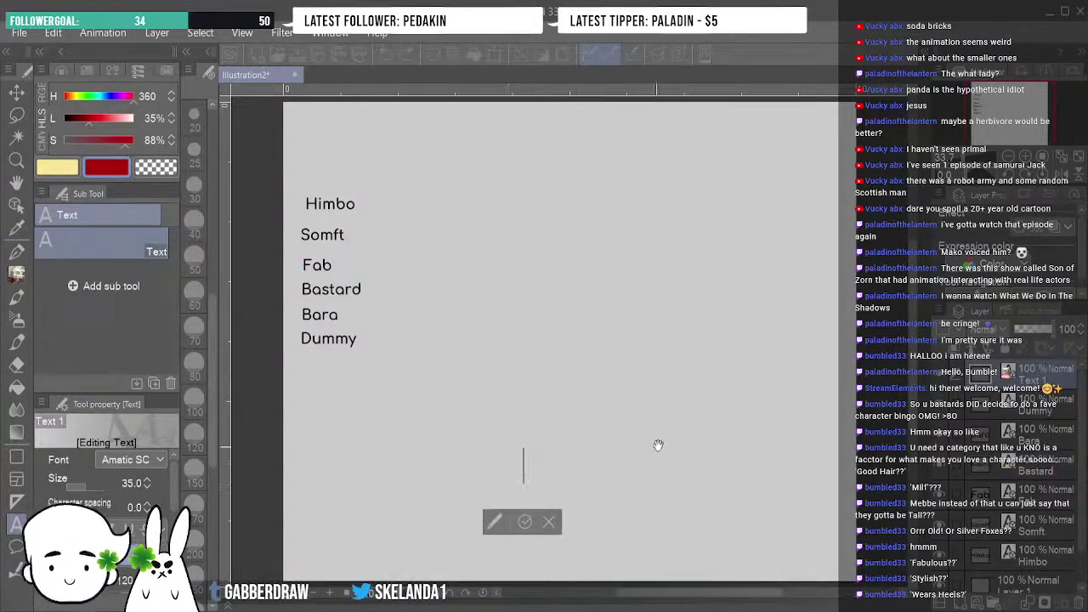
click(548, 521)
Paste the copied "Artist Twitter Discourse Bingo" image and move it into the empty area to the right of the text labels.
key(ctrl+v)
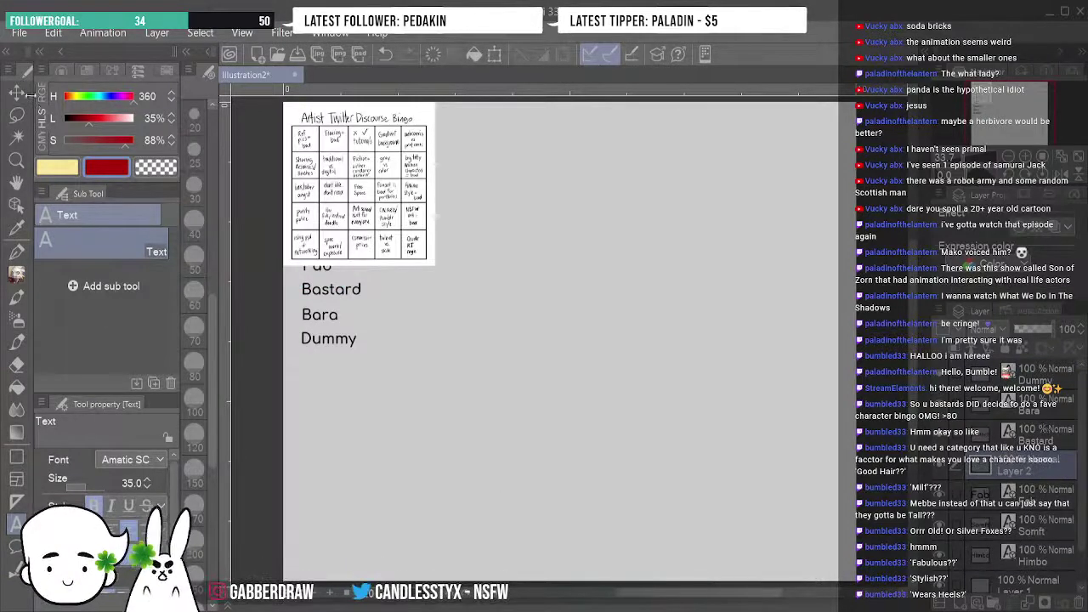
key(k)
drag(427, 185, 745, 285)
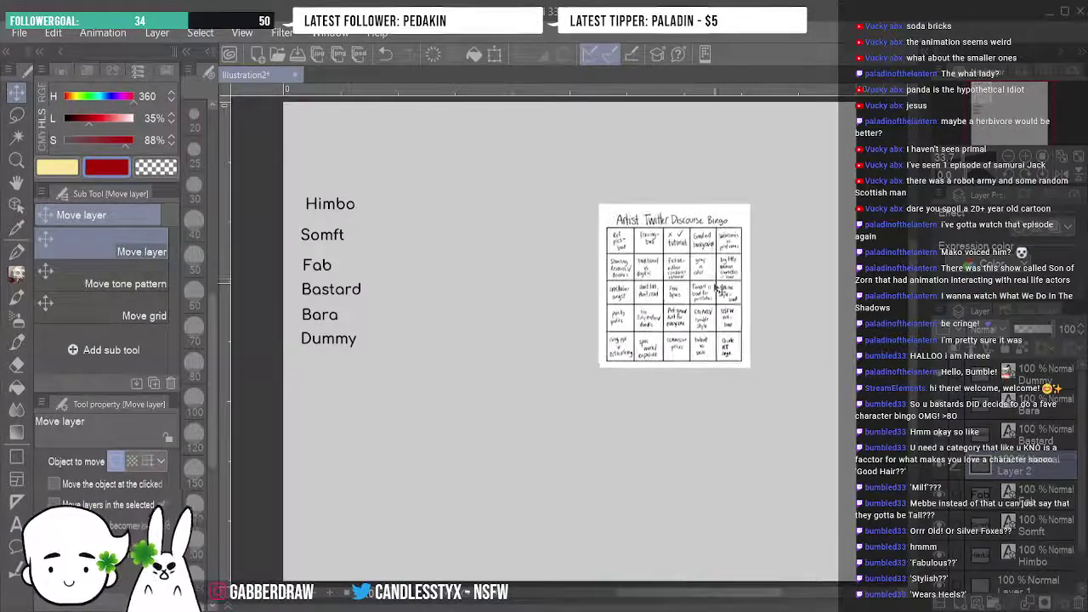
scroll(577, 331, up, 2)
scroll(587, 340, up, 2)
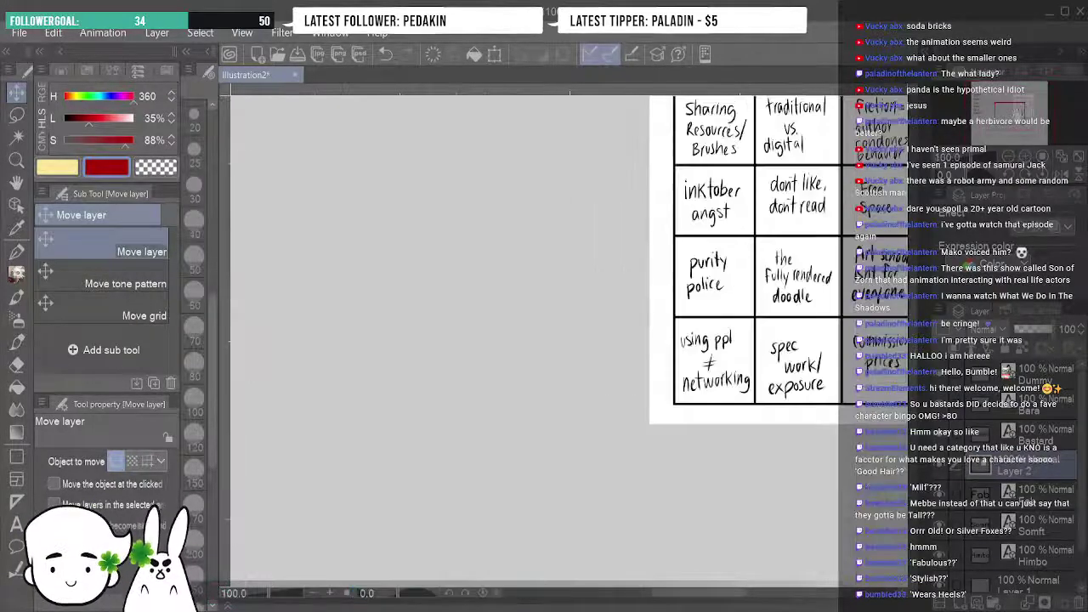
drag(586, 353, 600, 314)
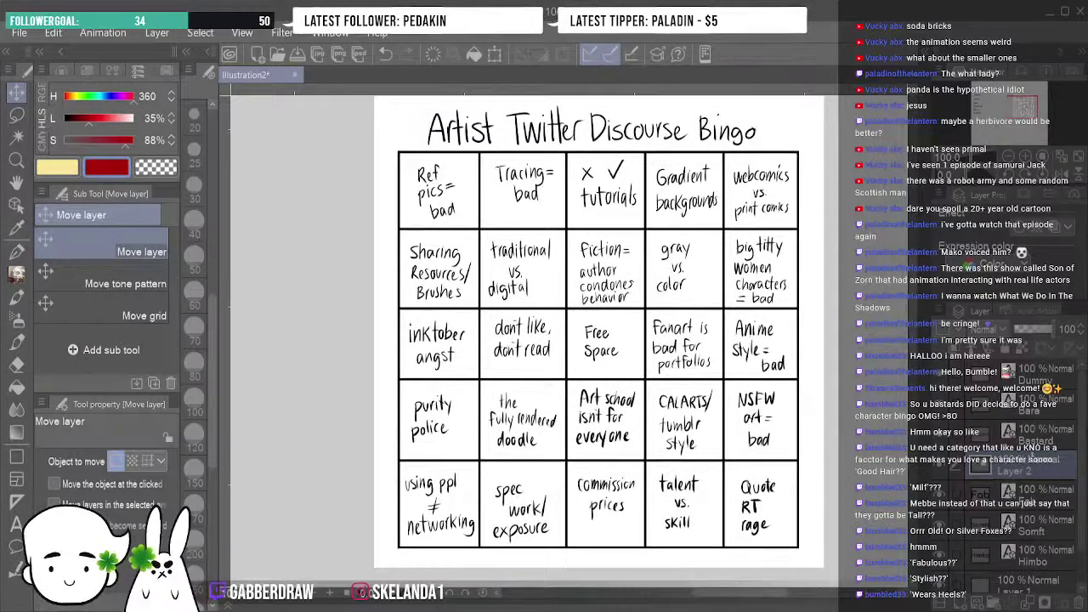
scroll(1082, 532, down, 1)
Place the bingo image's layer beneath Layer 1, make Layer 1 active and set the drawing colour to teal with hue 187.
drag(1082, 532, 1039, 532)
drag(131, 97, 102, 99)
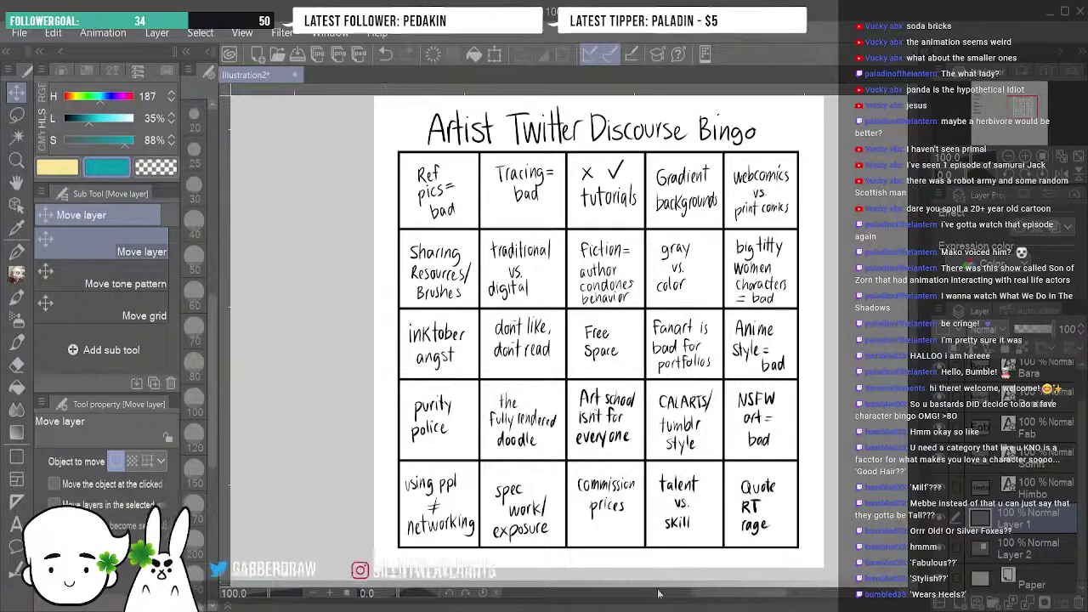
Doodle a small teal face with hair in the empty area left of the bingo card, using the Mapping pen at size 30.
key(p)
drag(720, 600, 702, 600)
mouse_move(379, 158)
mouse_down()
mouse_move(414, 207)
mouse_move(377, 184)
mouse_move(413, 175)
mouse_move(390, 196)
mouse_up()
click(378, 185)
click(414, 175)
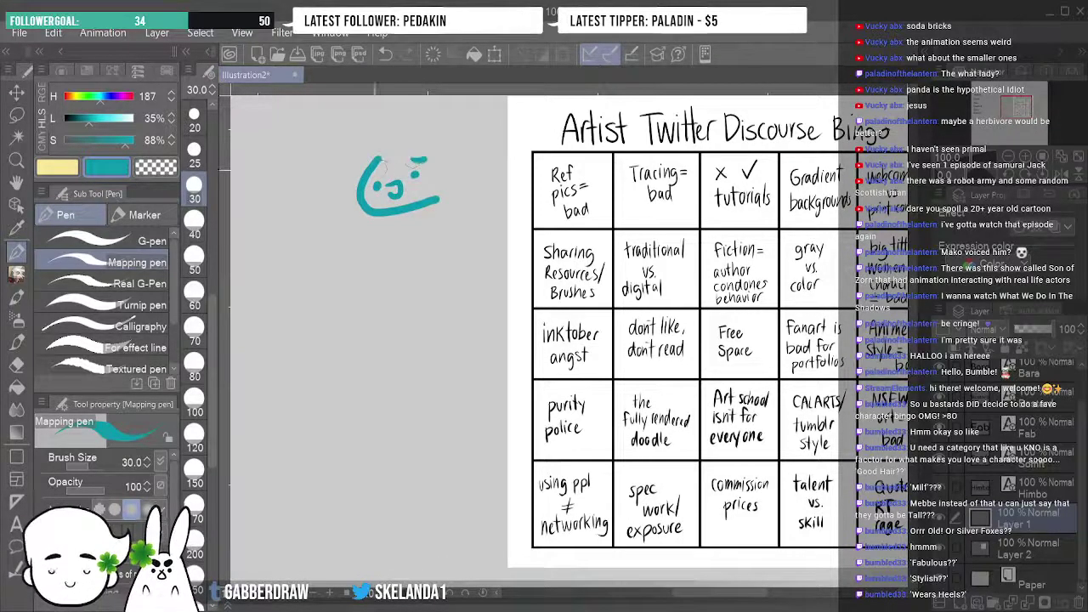
click(419, 185)
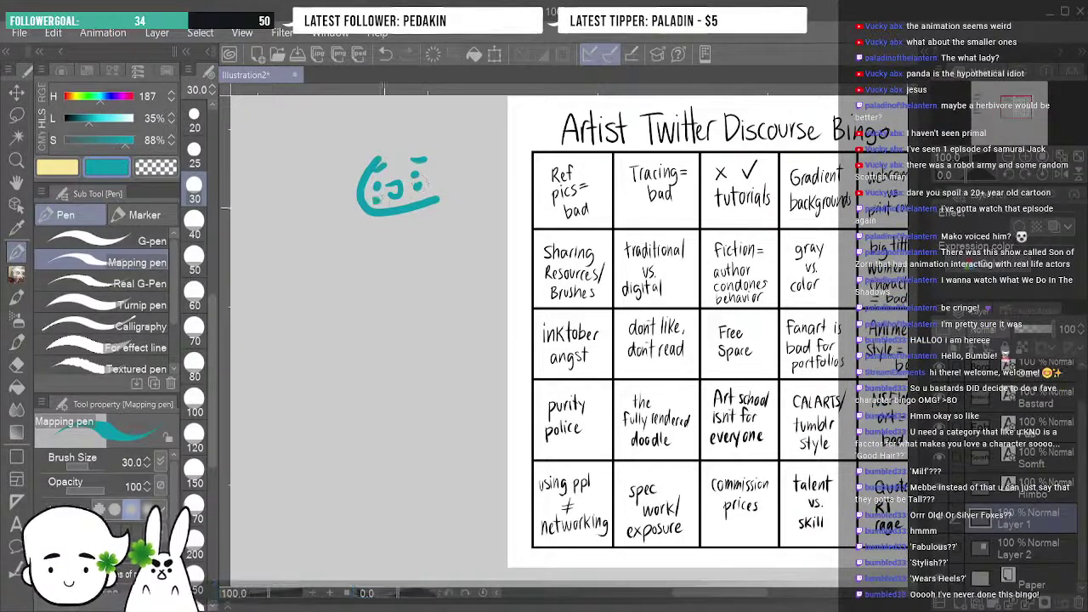
mouse_move(437, 163)
mouse_down()
mouse_move(460, 182)
mouse_move(431, 203)
mouse_up()
mouse_move(349, 158)
mouse_down()
mouse_move(360, 177)
mouse_move(366, 139)
mouse_move(455, 134)
mouse_move(423, 158)
mouse_up()
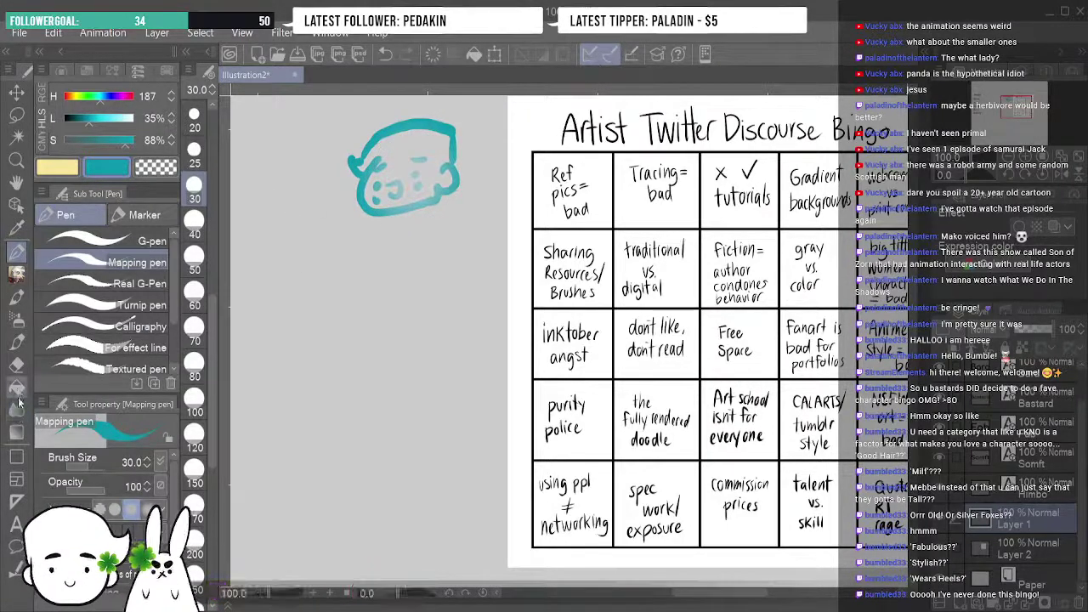
Erase the whole teal face doodle with the Hard eraser at brush size 150.
click(16, 364)
click(102, 241)
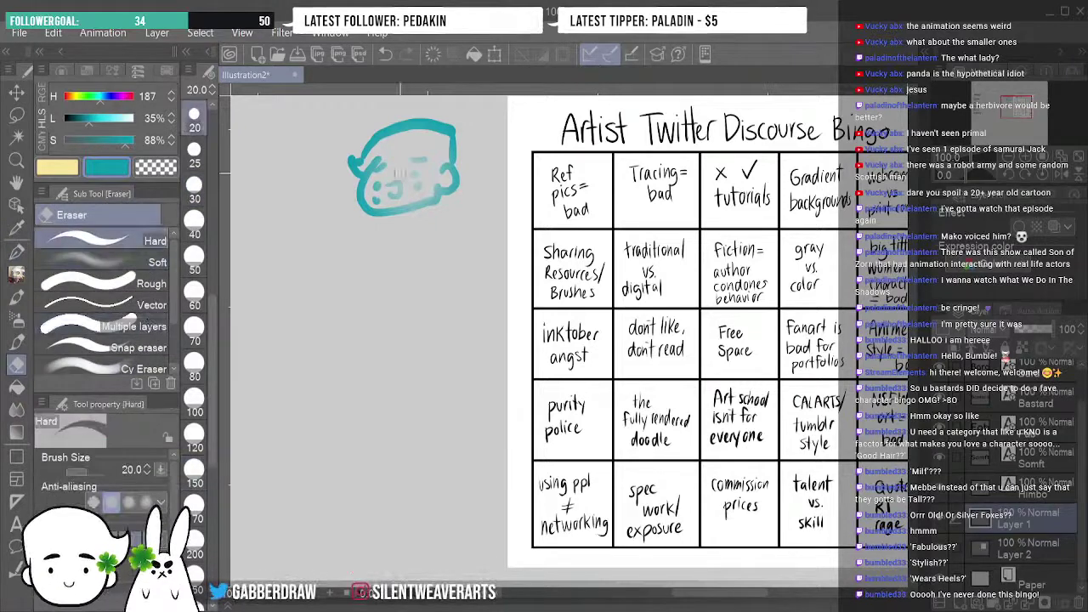
click(194, 468)
drag(365, 170, 425, 194)
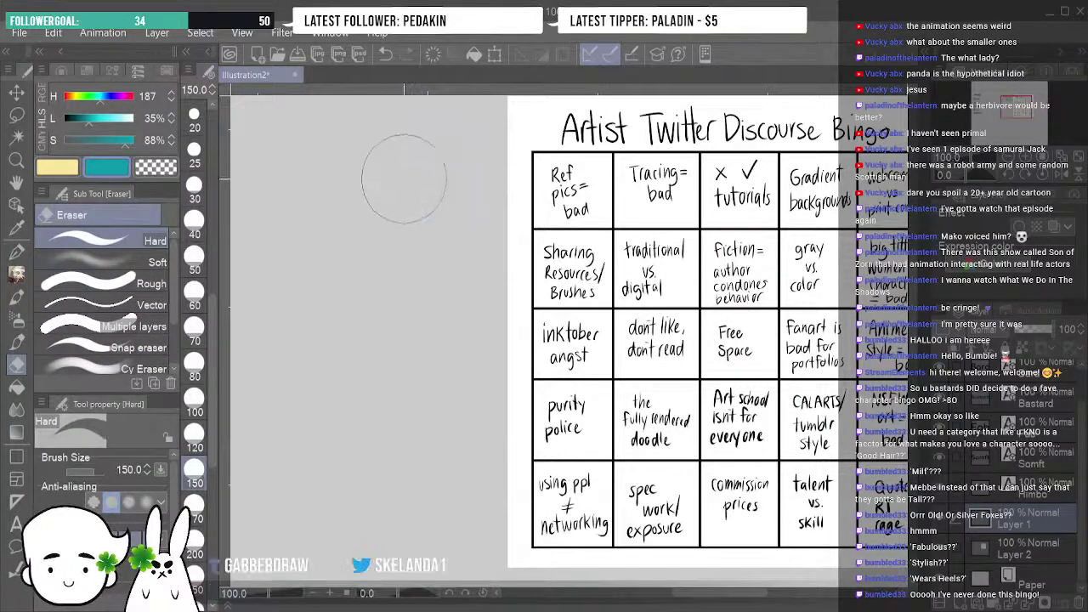
Draw a small teal face left of the bingo card with the Grease Pencil at size 25, plus a solid Mapping pen dot beside it.
click(16, 274)
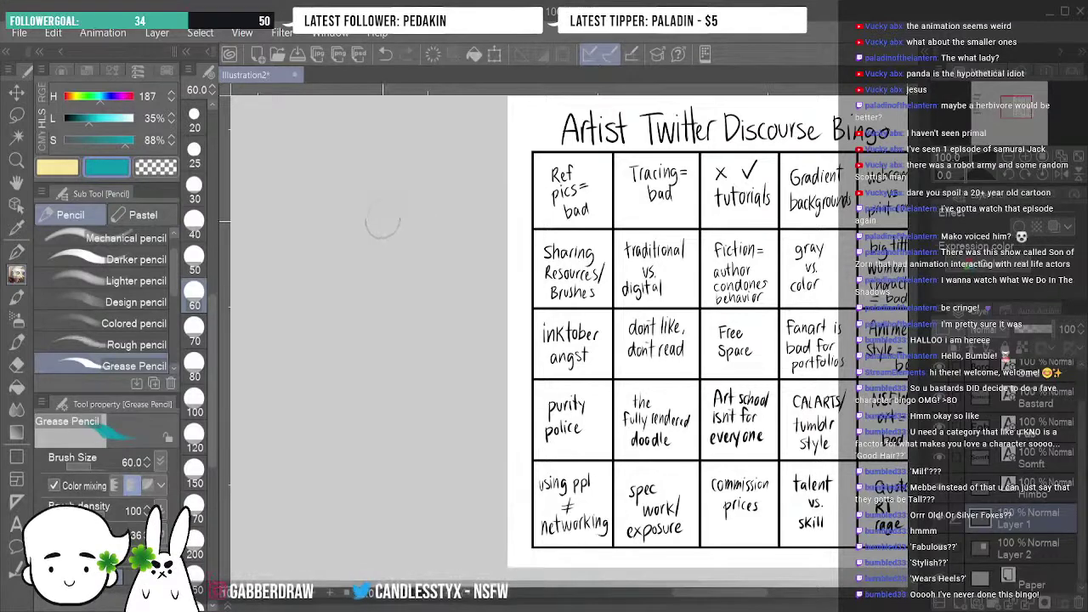
click(194, 148)
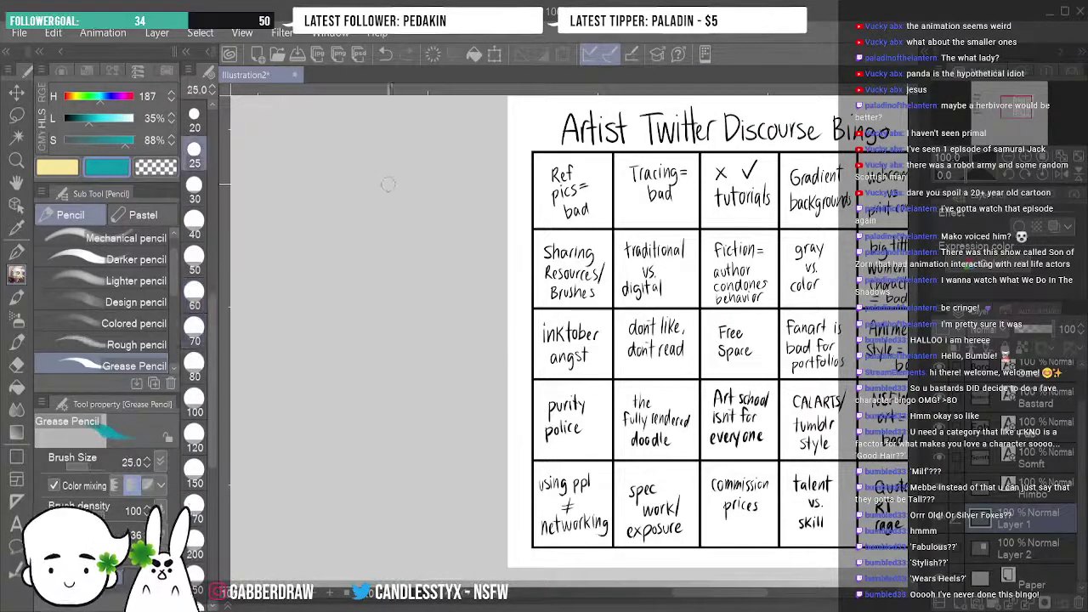
mouse_move(379, 165)
mouse_down()
mouse_move(374, 231)
mouse_move(461, 214)
mouse_up()
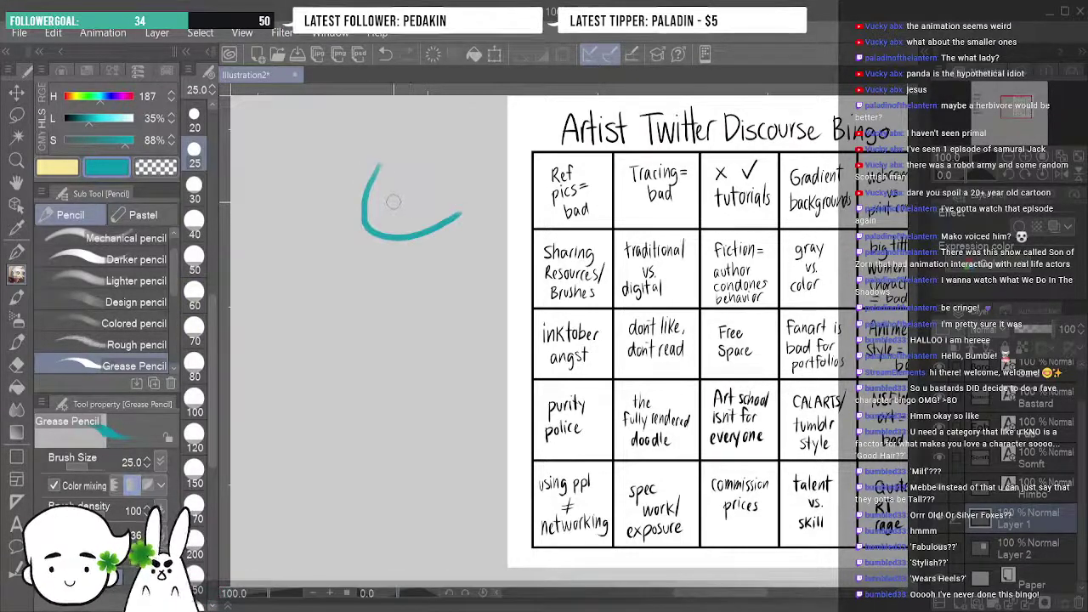
drag(395, 201, 450, 187)
click(376, 203)
click(438, 202)
mouse_move(381, 182)
mouse_down()
mouse_move(401, 178)
mouse_move(465, 213)
mouse_up()
mouse_move(348, 148)
mouse_down()
mouse_move(364, 175)
mouse_move(410, 136)
mouse_move(473, 158)
mouse_move(472, 189)
mouse_up()
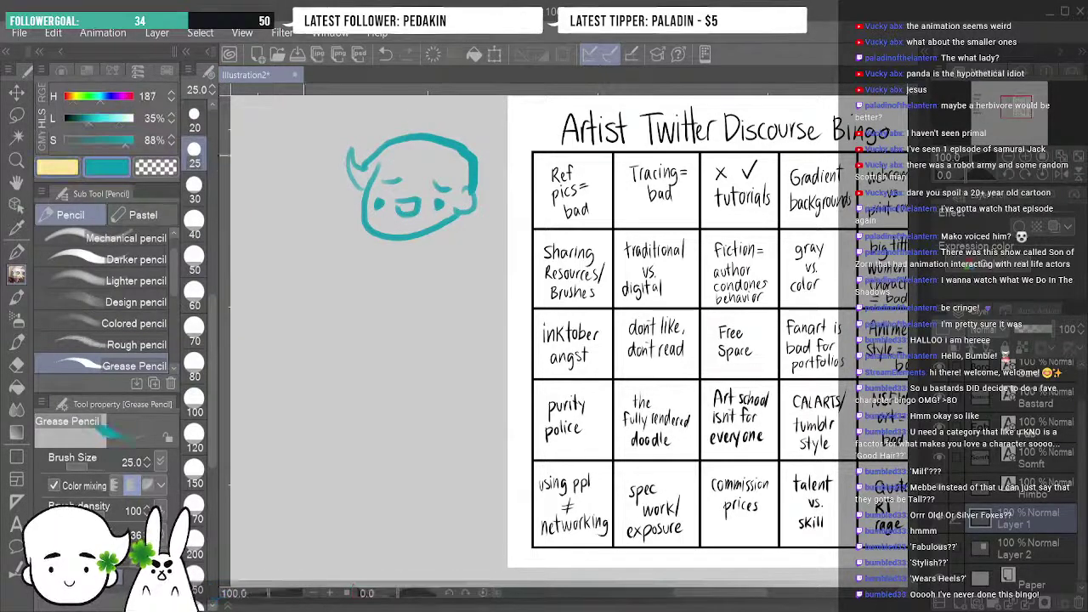
key(p)
drag(307, 209, 331, 210)
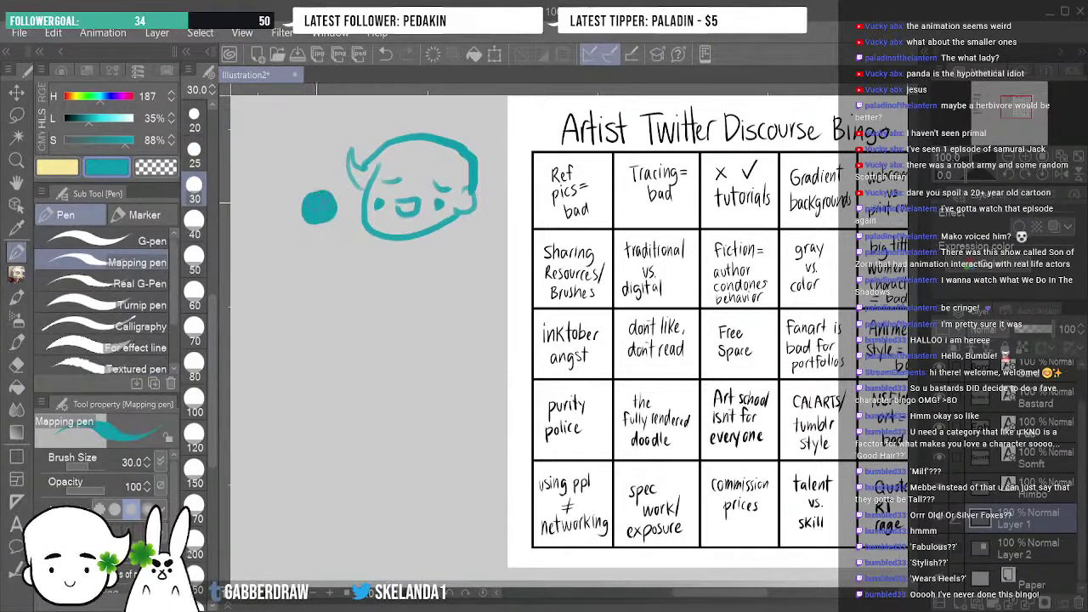
Set the drawing colour to dark red with hue 360 and switch back to the Grease Pencil at size 25.
click(131, 97)
click(134, 99)
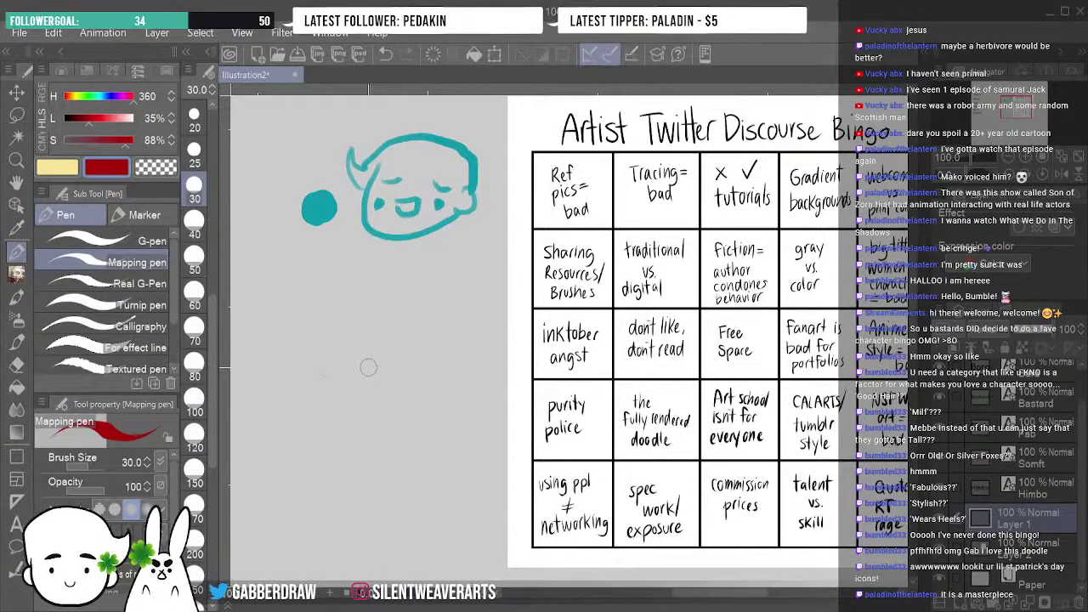
mouse_move(358, 371)
mouse_down()
mouse_move(361, 334)
mouse_move(401, 362)
mouse_up()
click(386, 55)
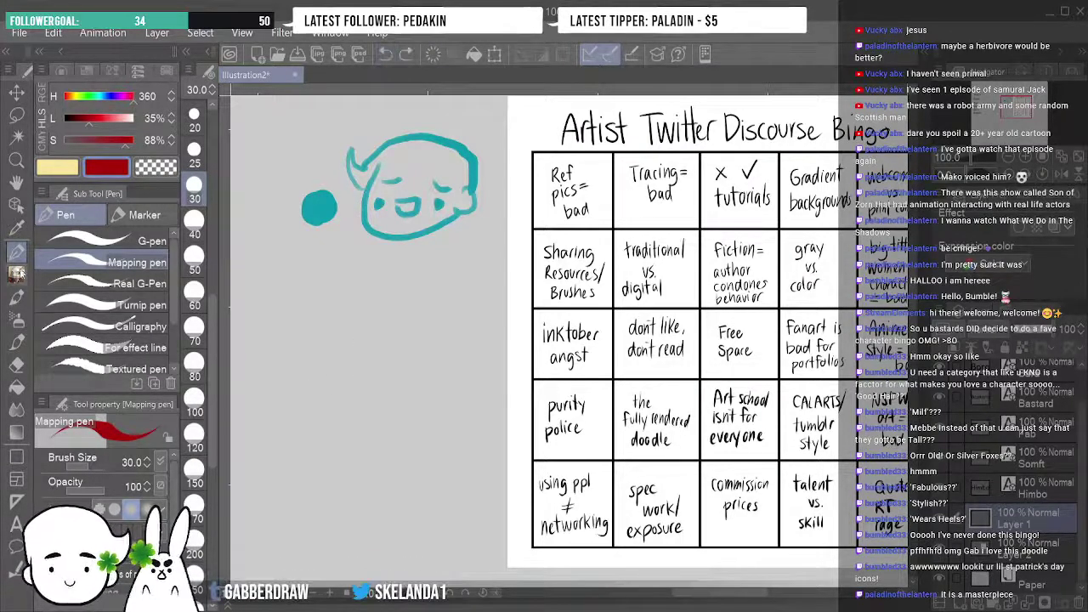
click(16, 274)
mouse_move(361, 370)
mouse_down()
mouse_move(388, 303)
mouse_move(382, 372)
mouse_move(412, 308)
mouse_move(427, 378)
mouse_up()
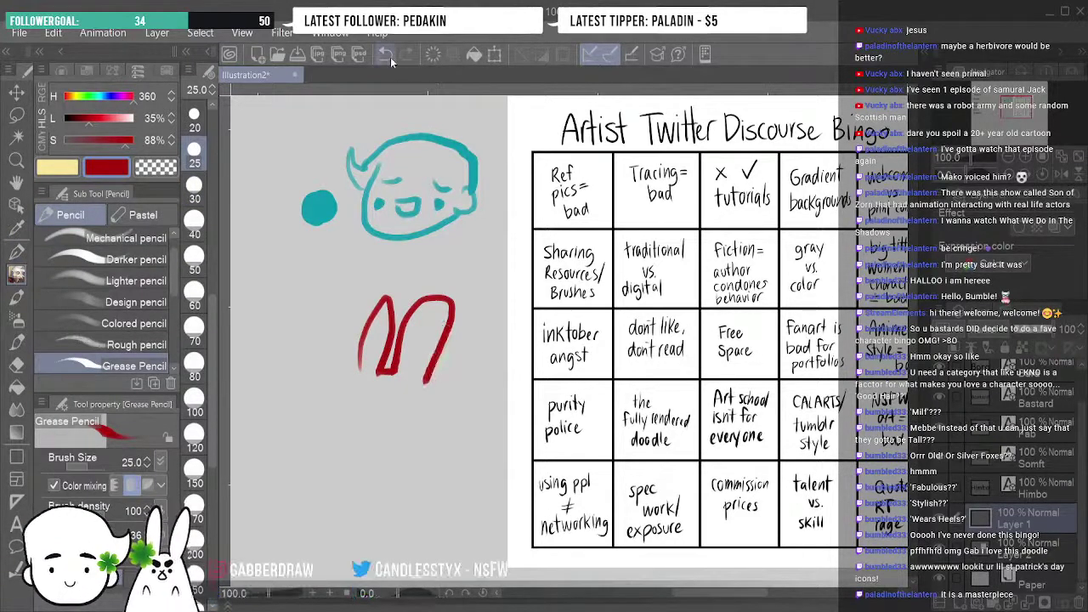
key(ctrl+z)
key(ctrl+z)
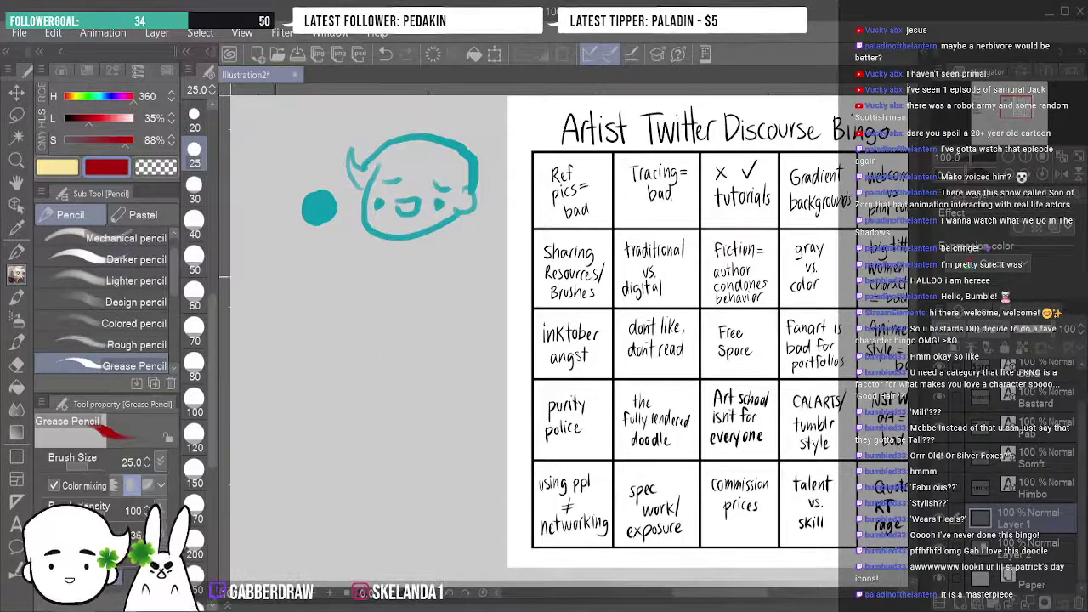
drag(265, 119, 308, 159)
drag(298, 116, 258, 170)
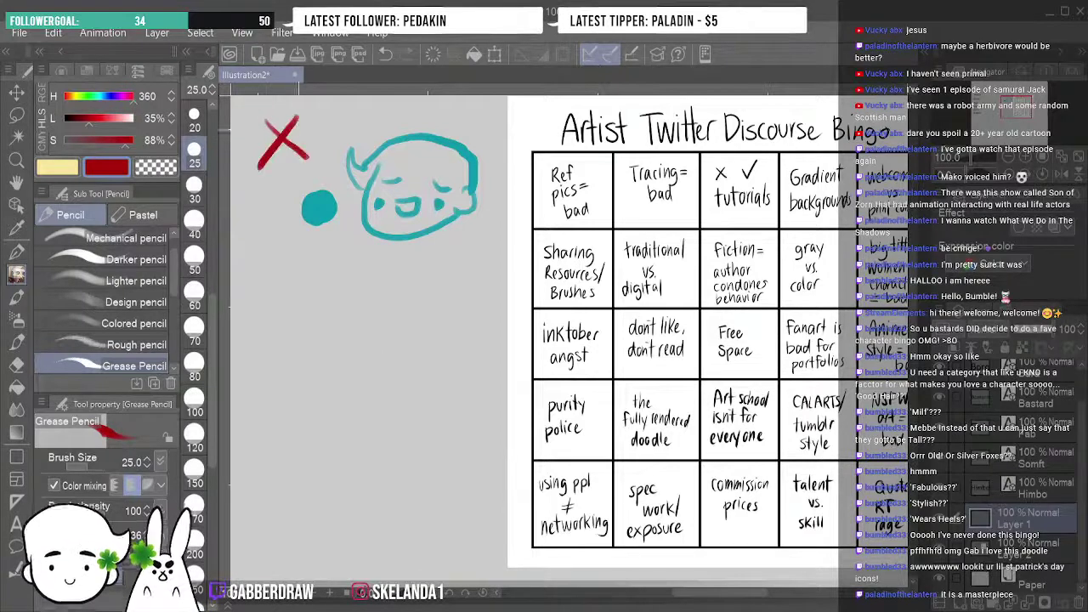
click(382, 54)
click(382, 54)
Draw a red long-eared rabbit below the teal face with the Grease Pencil, plus a solid red Mapping pen dot beside it.
mouse_move(346, 436)
mouse_down()
mouse_move(417, 276)
mouse_move(404, 358)
mouse_move(474, 315)
mouse_move(438, 367)
mouse_move(442, 449)
mouse_up()
drag(377, 371, 416, 382)
click(383, 403)
click(405, 402)
drag(377, 425, 405, 426)
key(p)
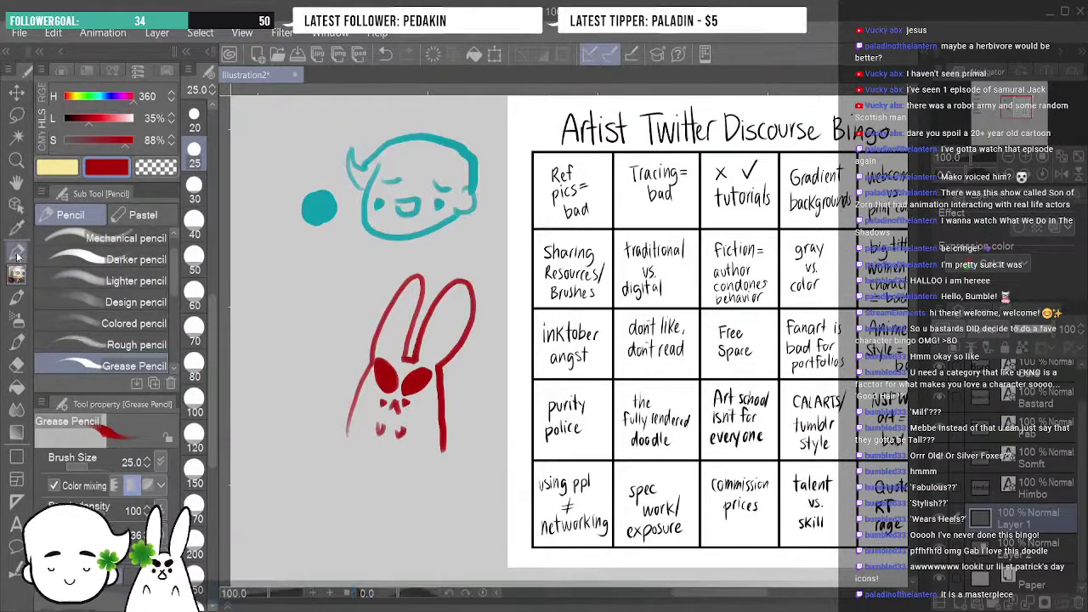
drag(304, 341, 311, 371)
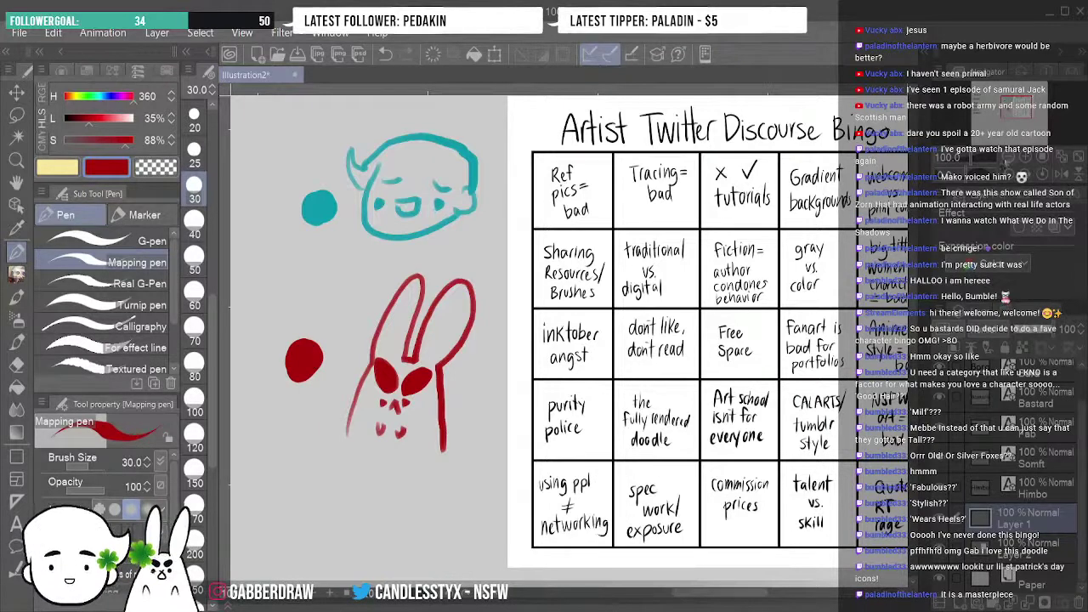
Mark the "Tracing= bad" square with a red X and a teal question mark, using the Mapping pen at size 30.
drag(739, 599, 752, 599)
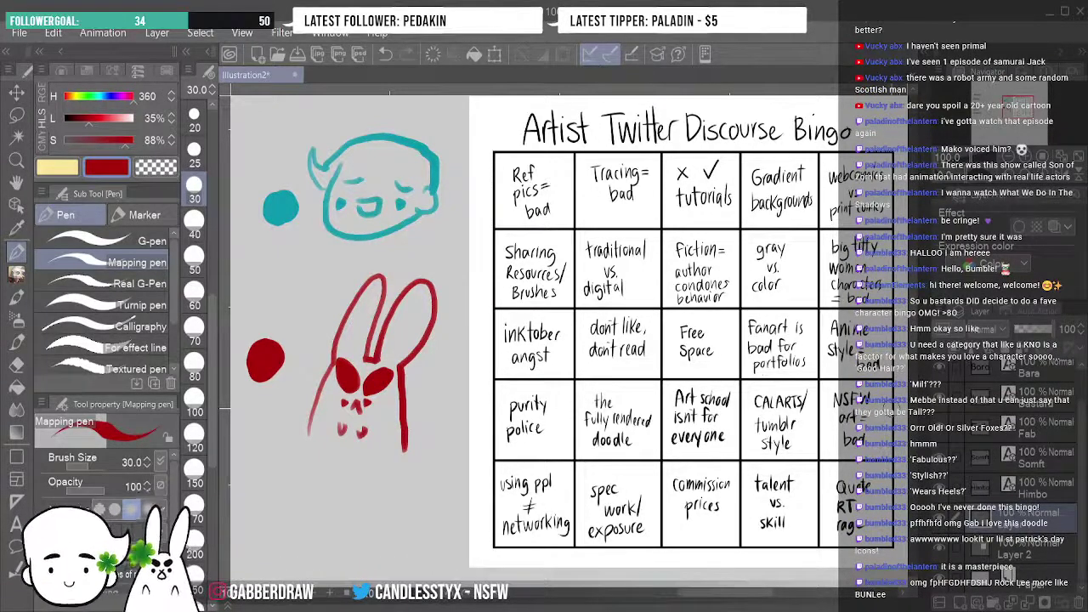
click(16, 295)
click(17, 257)
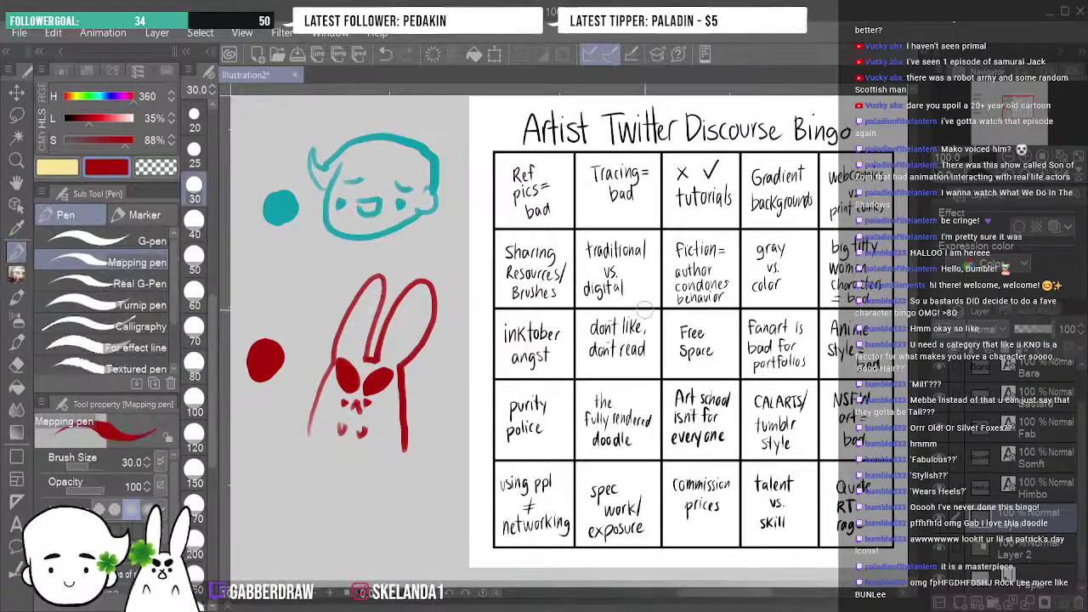
alt+click(289, 199)
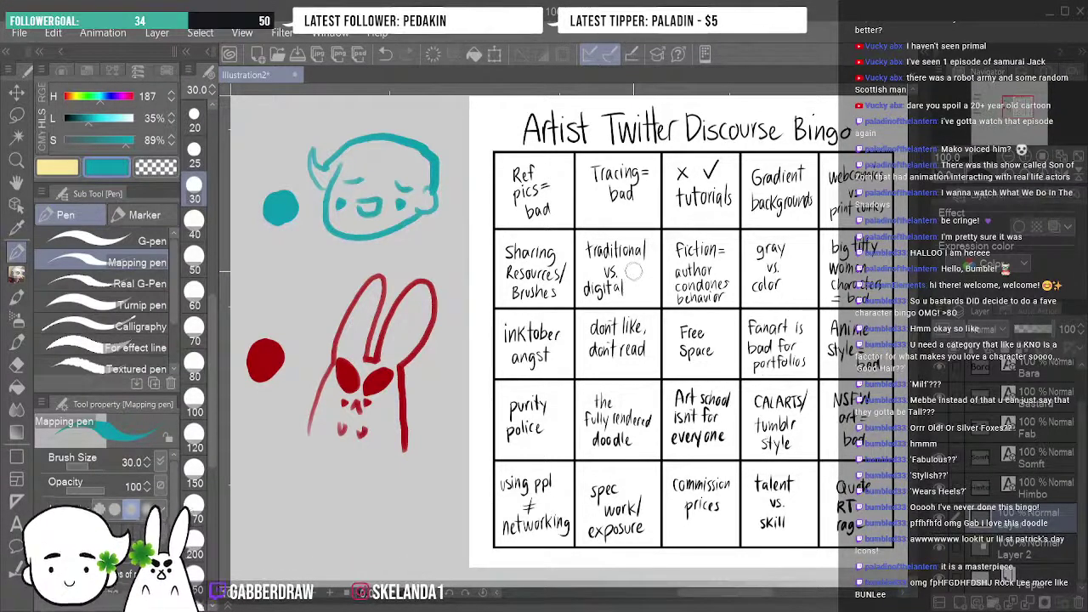
alt+click(267, 360)
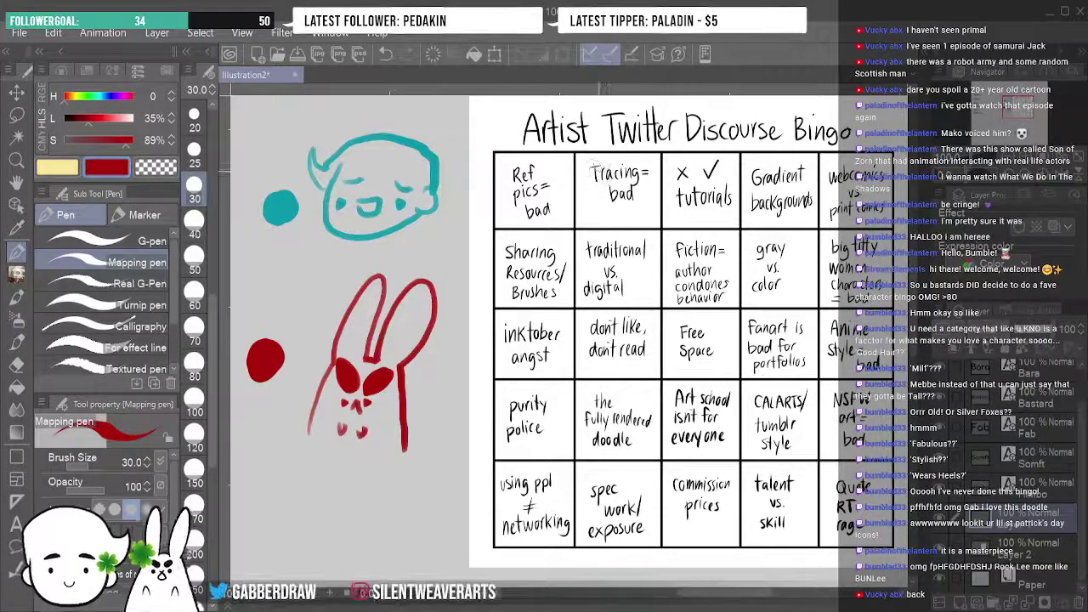
mouse_move(576, 155)
mouse_down()
mouse_move(597, 177)
mouse_move(575, 178)
mouse_up()
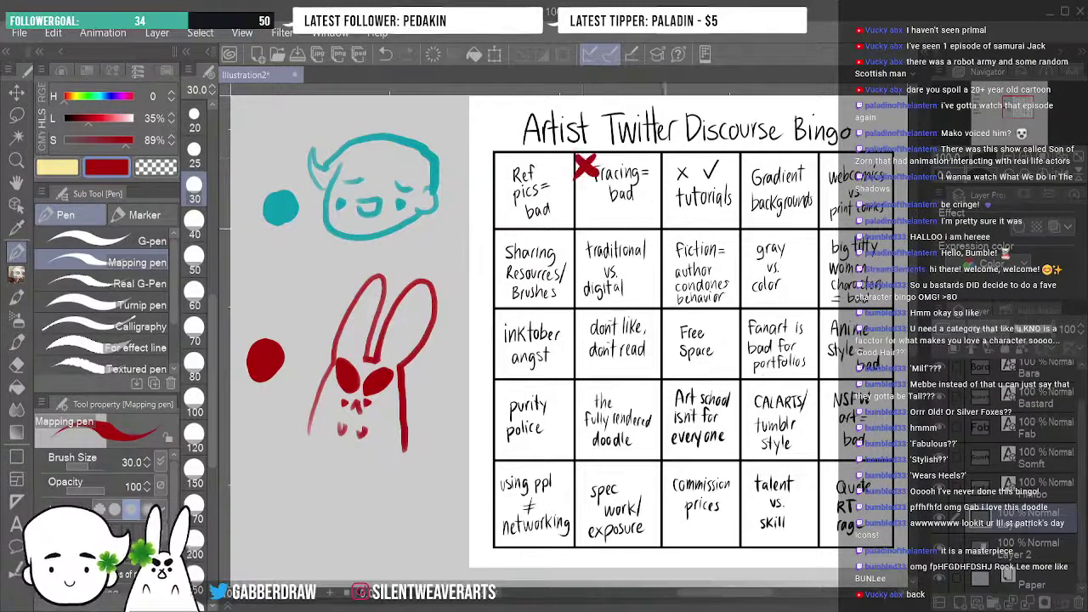
key(x)
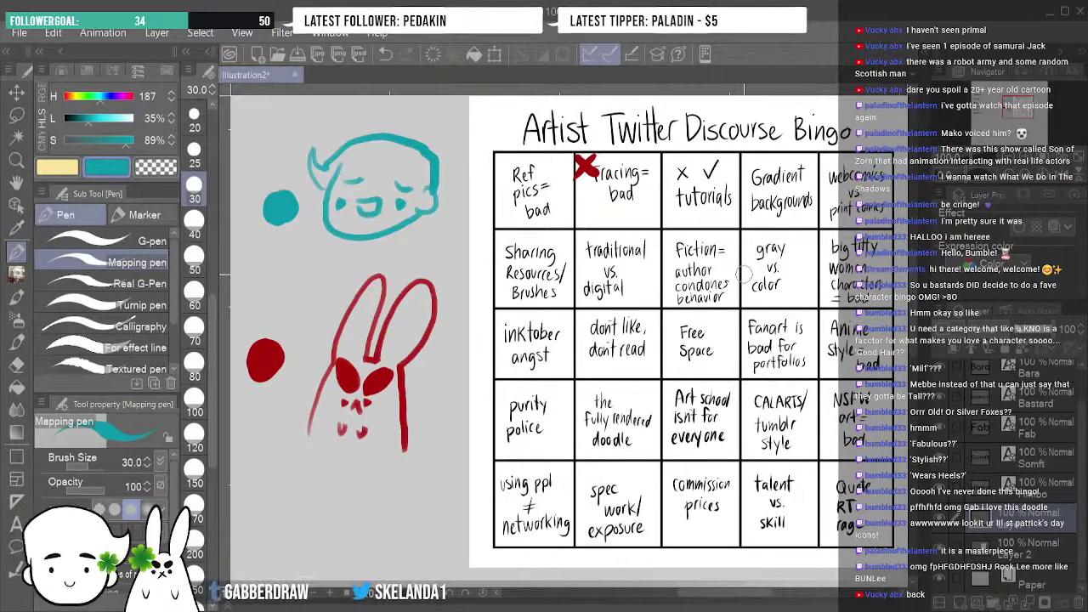
drag(580, 204, 586, 215)
click(586, 224)
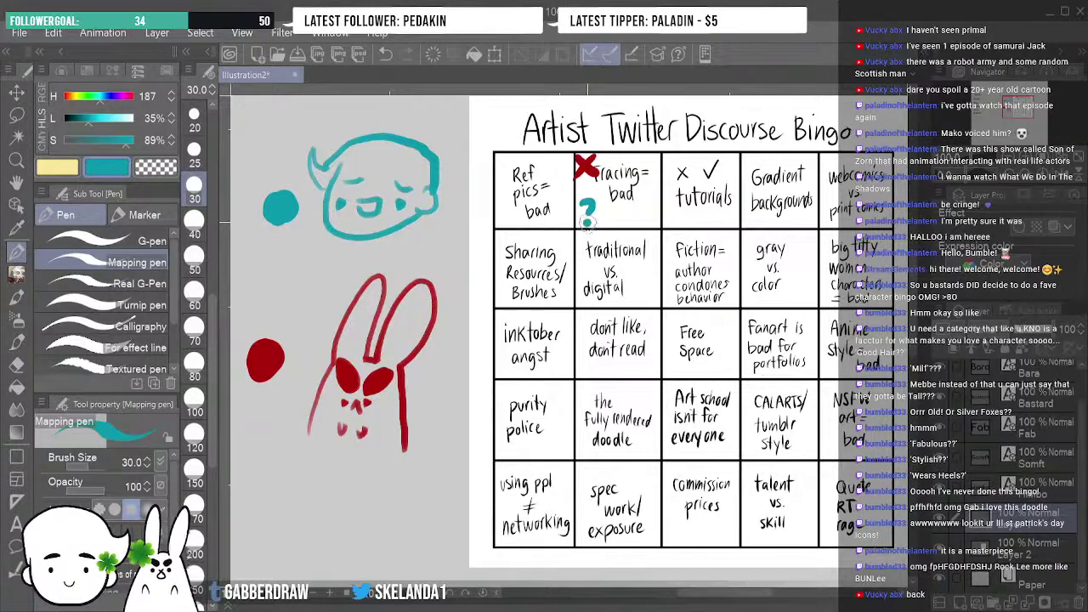
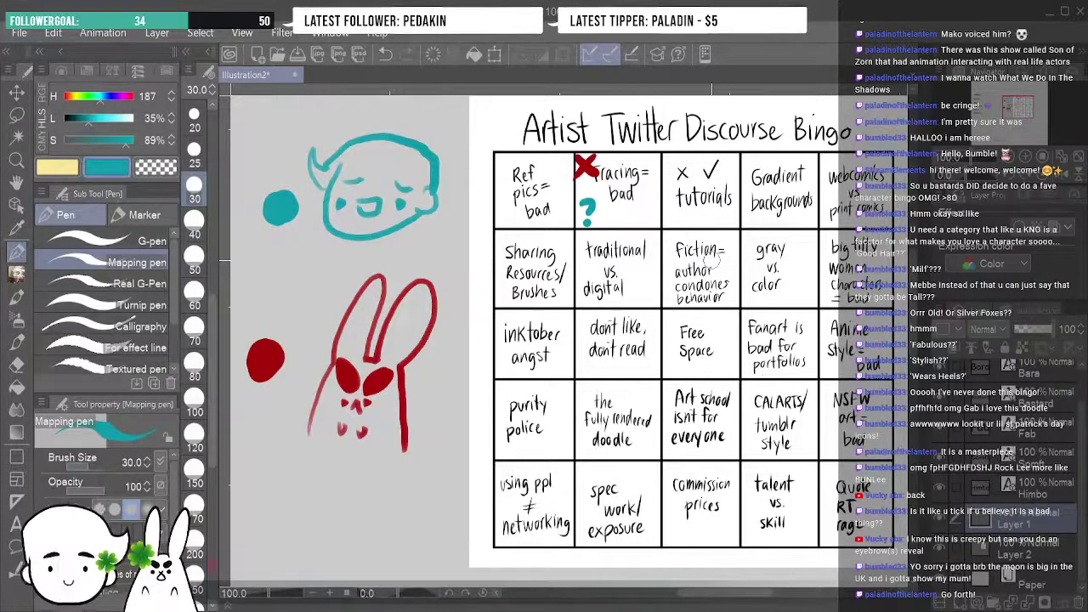
Mark the "Gradient backgrounds" square with a red X in its upper corner and a teal X in its lower corner.
alt+click(270, 358)
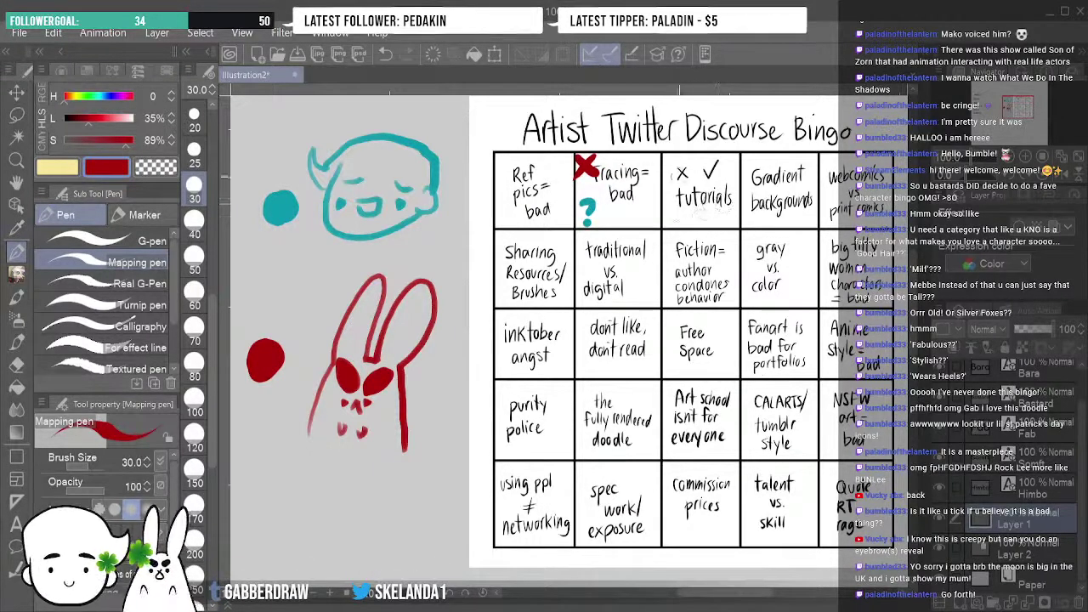
drag(709, 598, 716, 599)
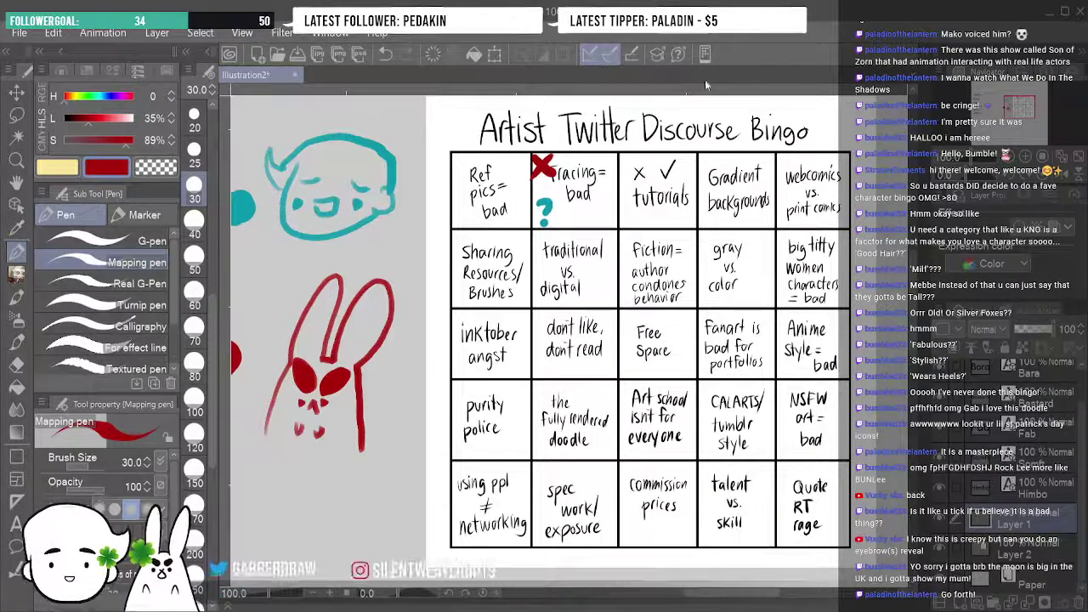
mouse_move(696, 155)
mouse_down()
mouse_move(721, 180)
mouse_move(692, 186)
mouse_move(706, 235)
mouse_up()
alt+click(246, 204)
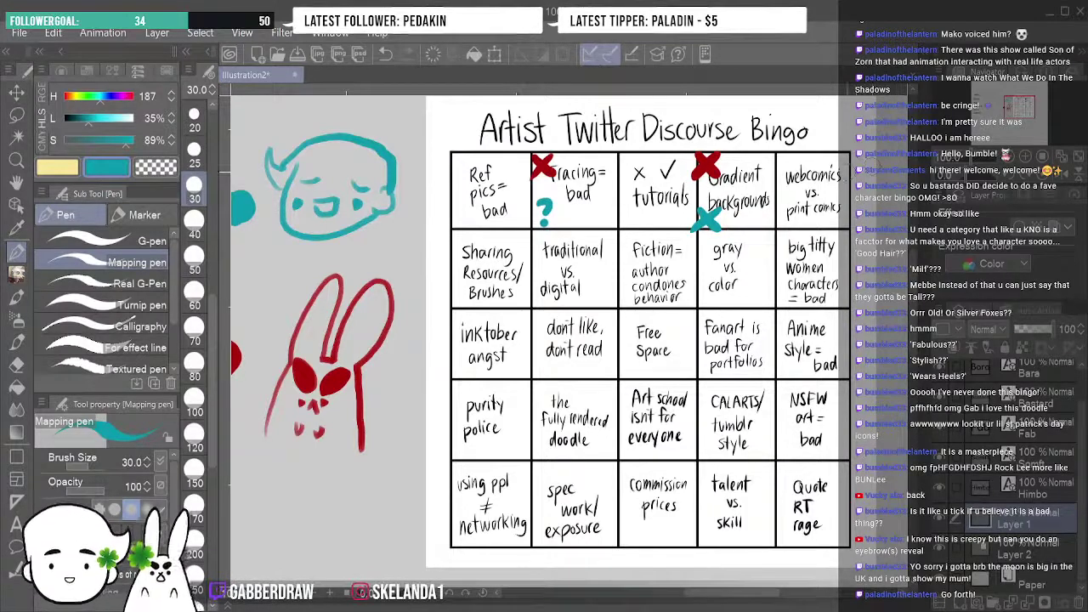
drag(741, 597, 766, 597)
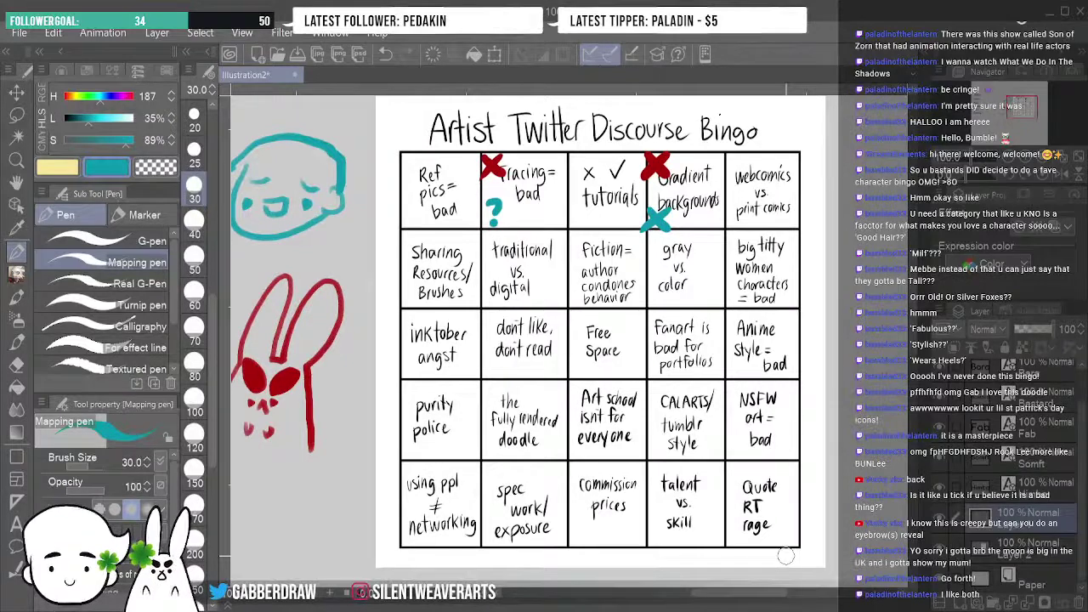